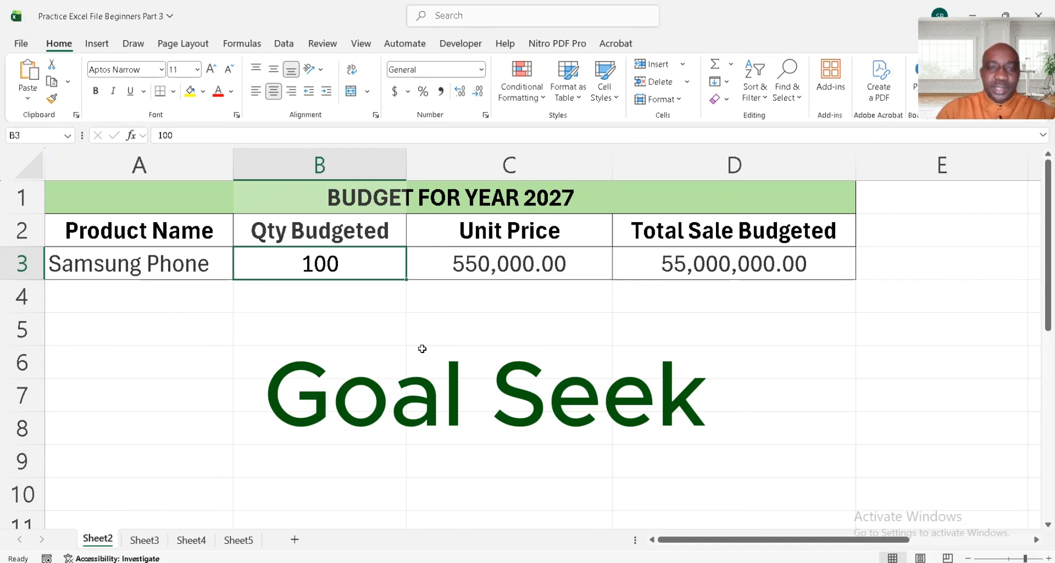
Open Goal Seek for the Samsung Phone's Total Sale Budgeted in cell D3.
{"action": "left_click", "coordinate": [493, 192]}
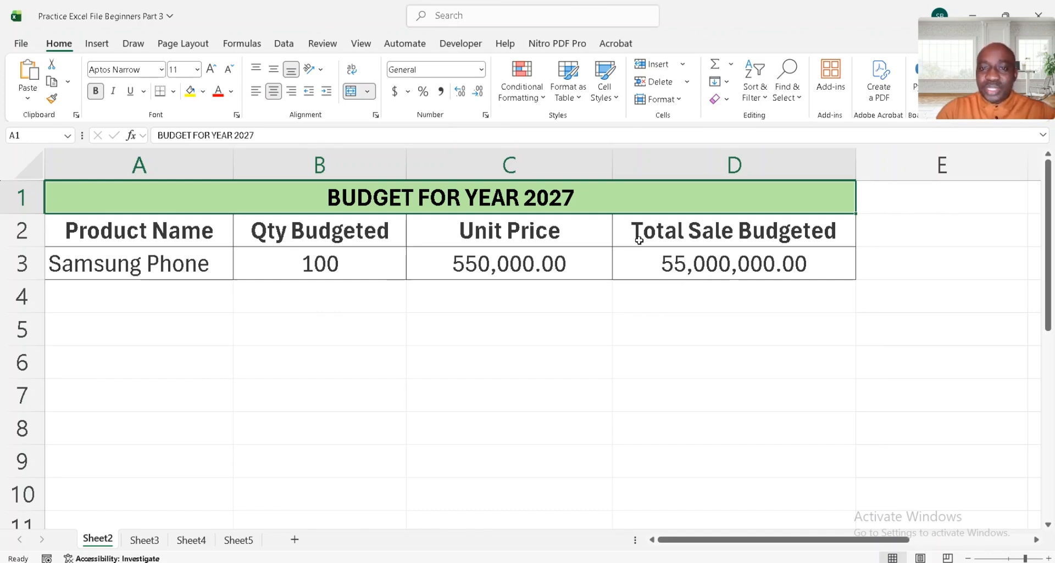
{"action": "left_click", "coordinate": [317, 259]}
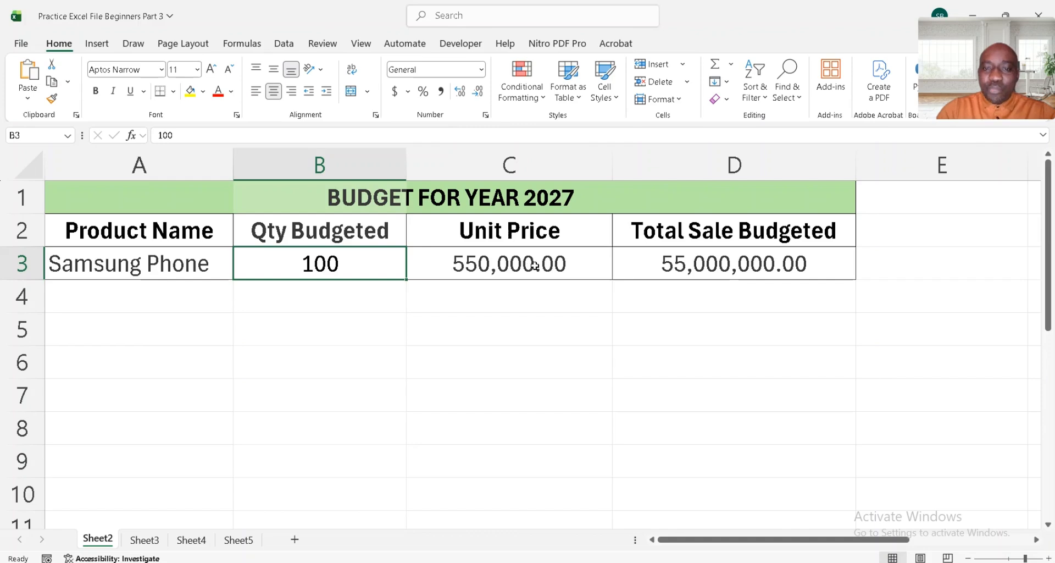
{"action": "left_click", "coordinate": [729, 263]}
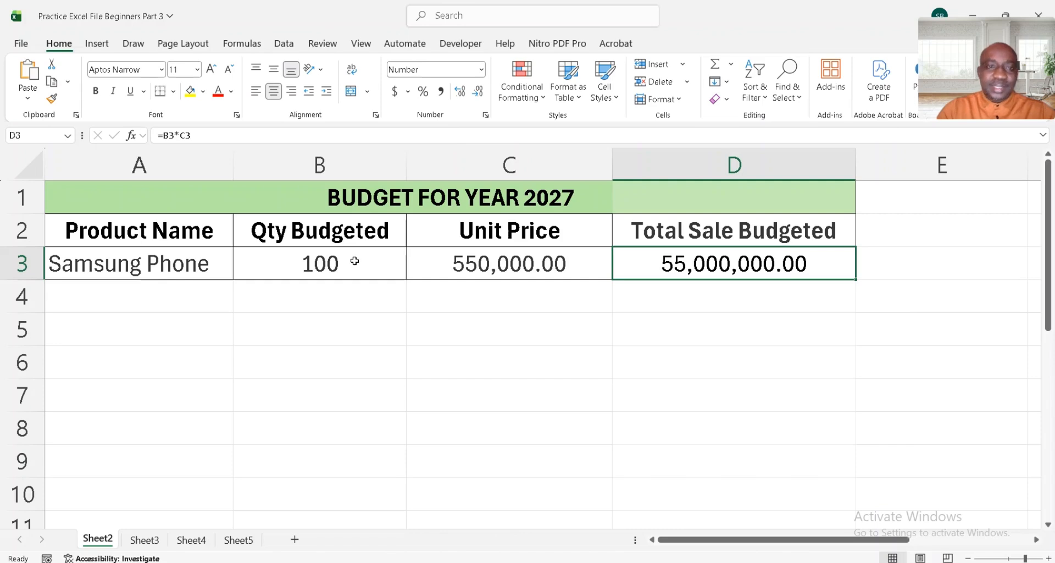
{"action": "left_click", "coordinate": [285, 44]}
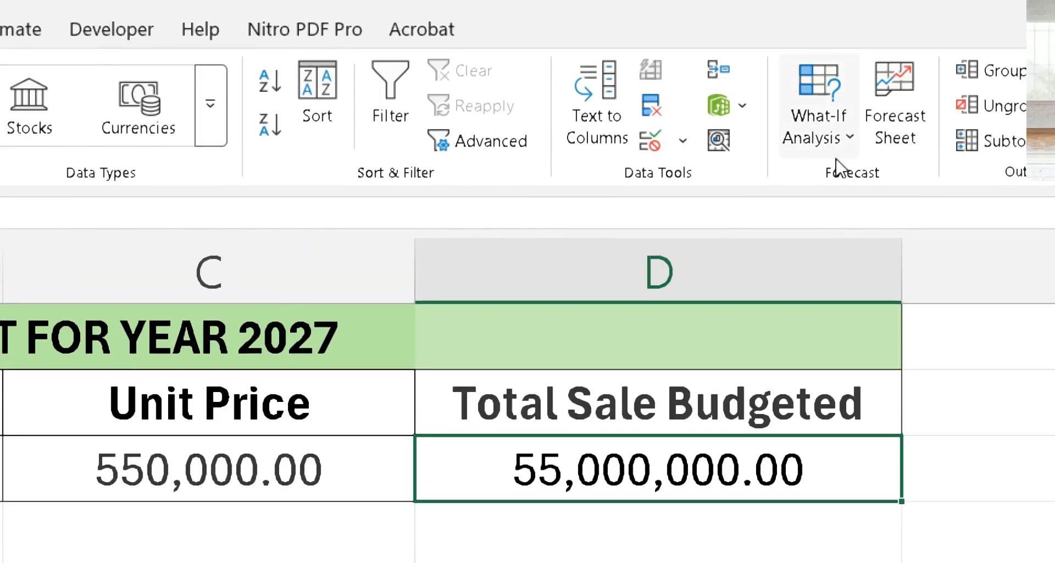
{"action": "left_click", "coordinate": [851, 146]}
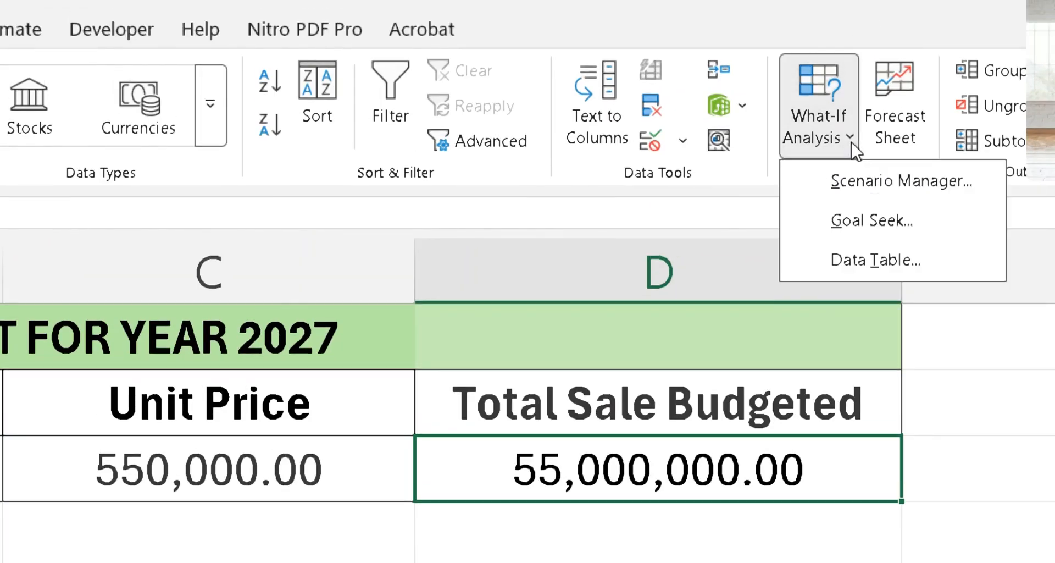
{"action": "left_click", "coordinate": [877, 222]}
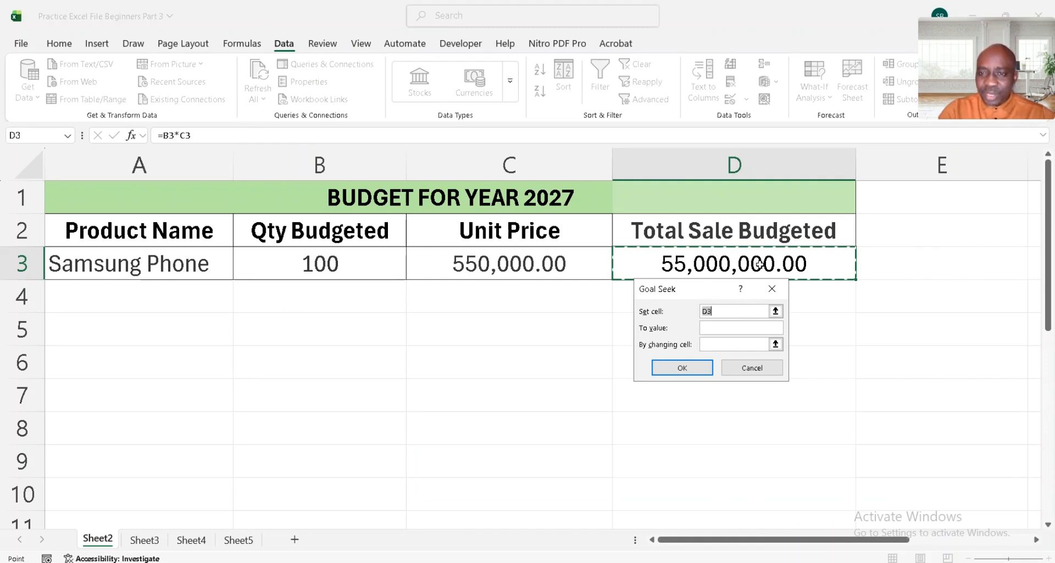
Set the Goal Seek target value to 82500000.
{"action": "left_click", "coordinate": [718, 329]}
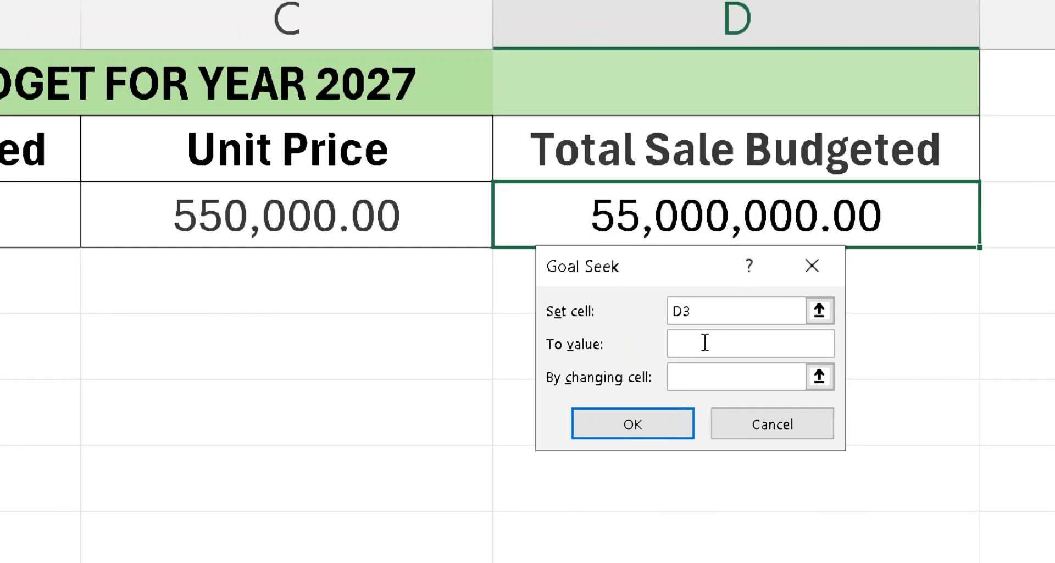
{"action": "type", "text": "8"}
{"action": "type", "text": "2"}
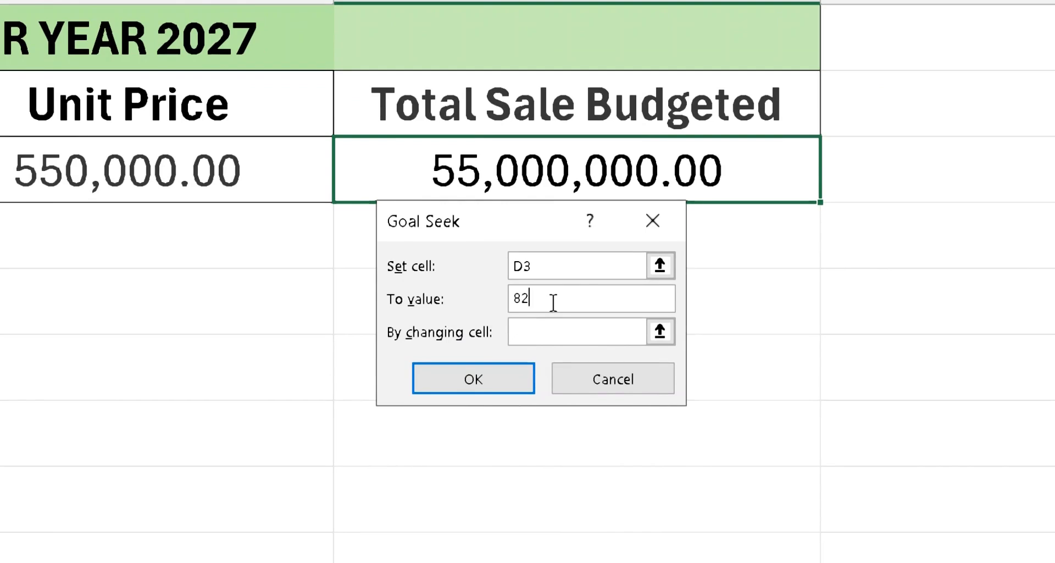
{"action": "type", "text": "5"}
{"action": "type", "text": "00"}
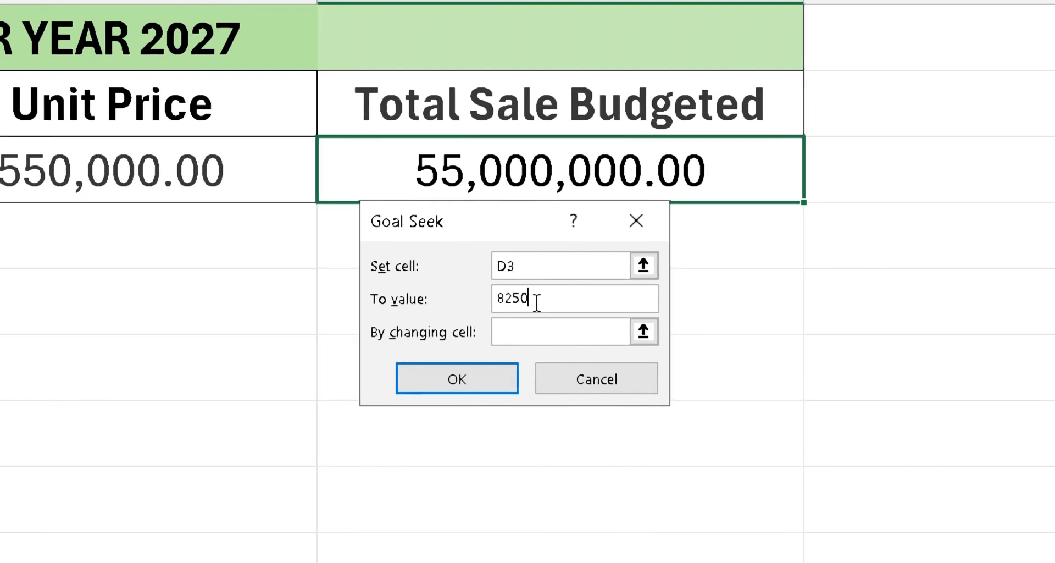
{"action": "type", "text": "000"}
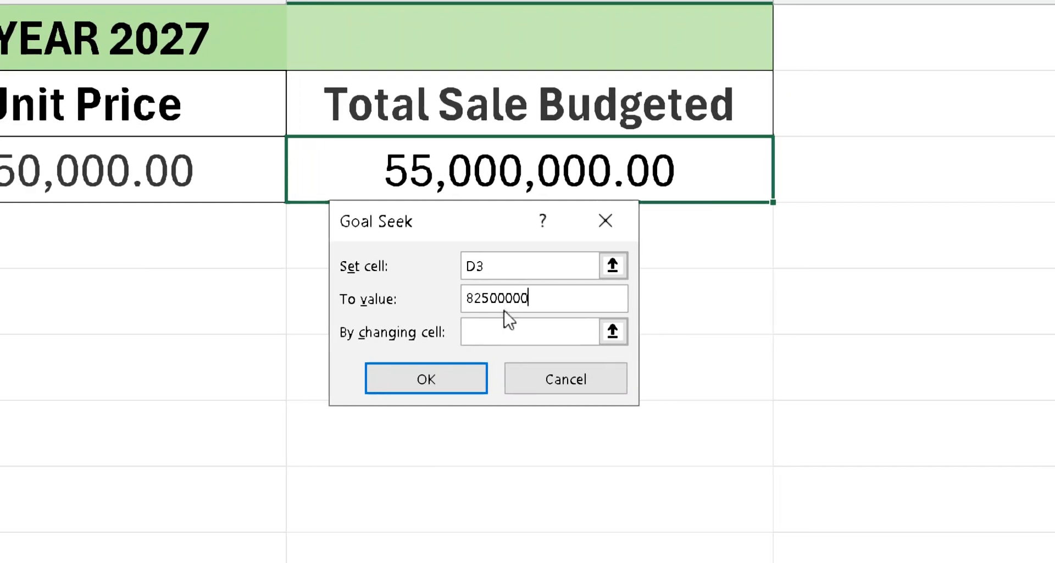
Make the Qty Budgeted cell B3 the changing cell, run Goal Seek and accept the solution.
{"action": "left_click", "coordinate": [511, 340]}
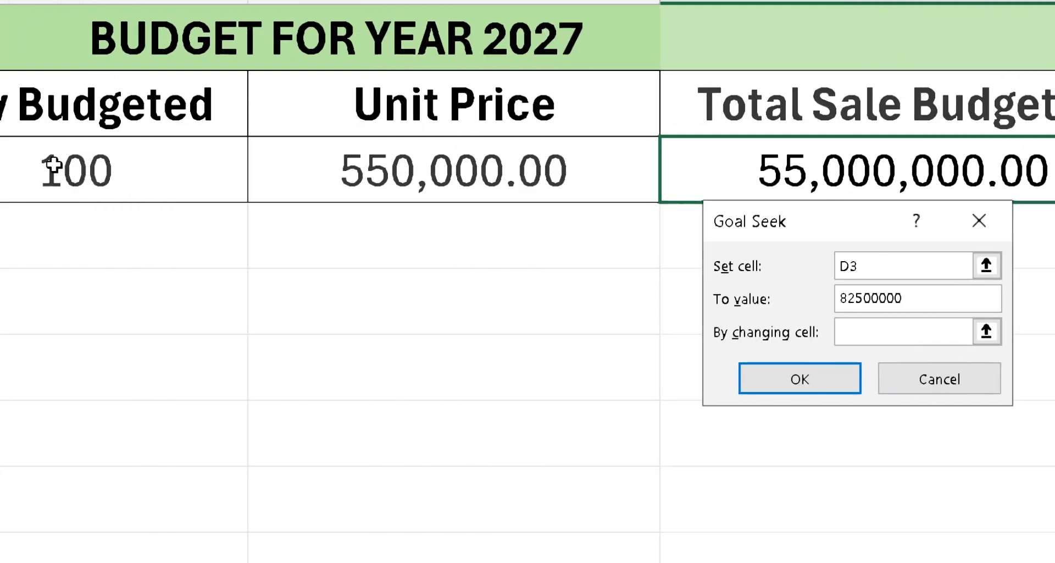
{"action": "left_click", "coordinate": [53, 173]}
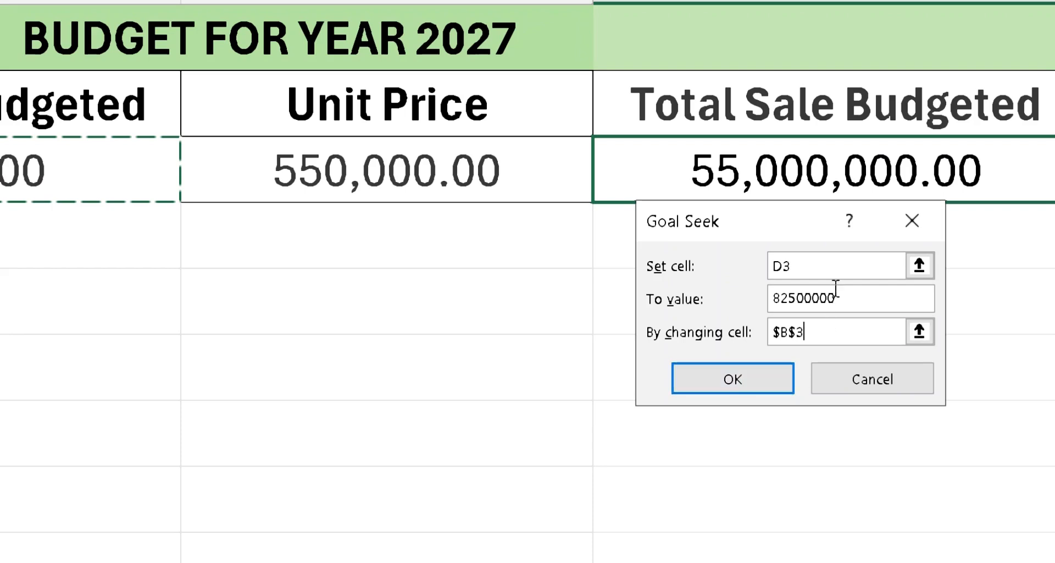
{"action": "left_click", "coordinate": [761, 385]}
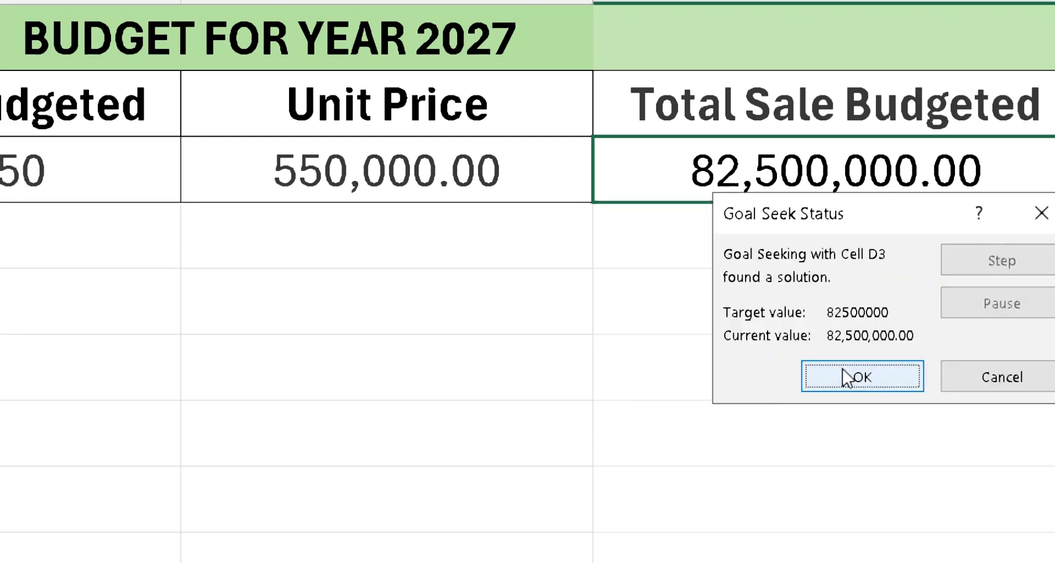
{"action": "left_click", "coordinate": [905, 370]}
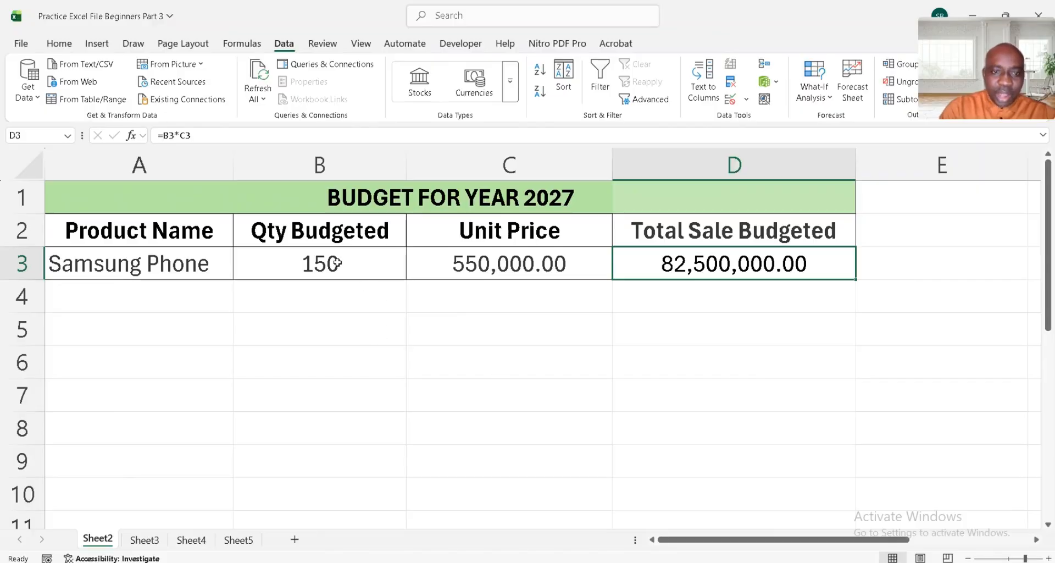
Enter the check formula =B3*C3 in cell C5 to multiply the quantity by the unit price.
{"action": "left_click", "coordinate": [336, 254]}
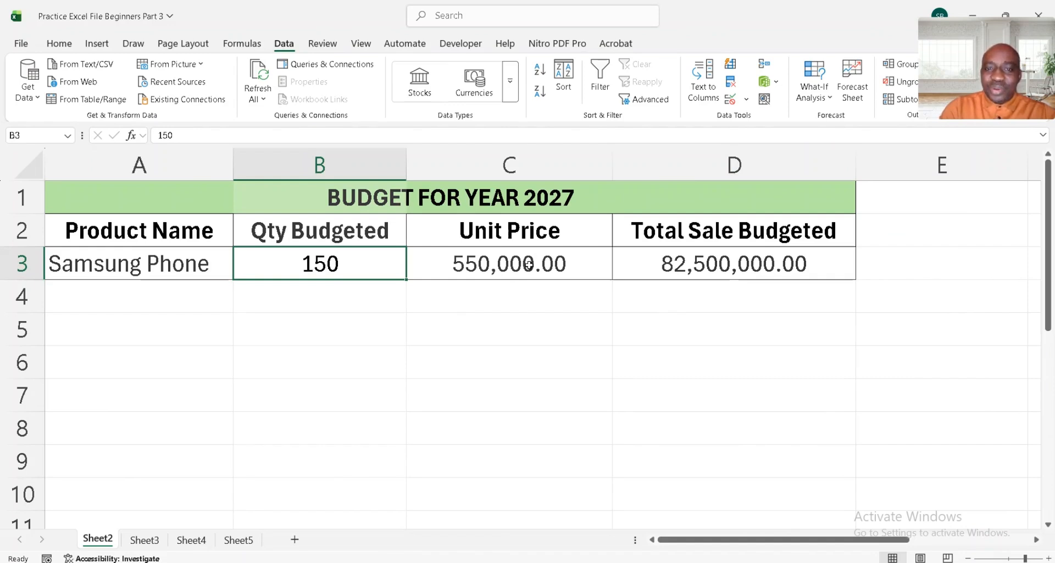
{"action": "left_click", "coordinate": [742, 263]}
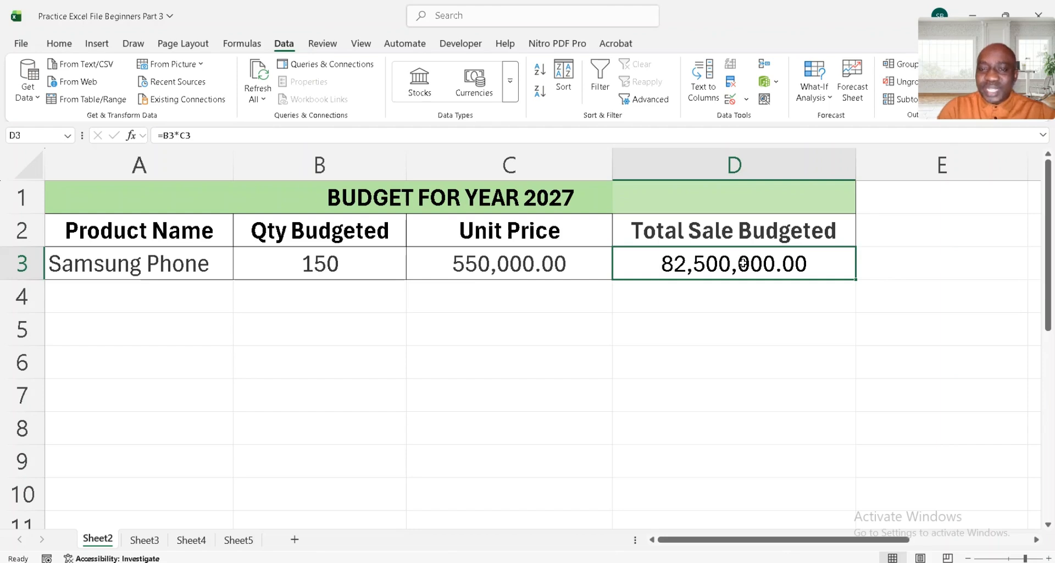
{"action": "left_click", "coordinate": [534, 330]}
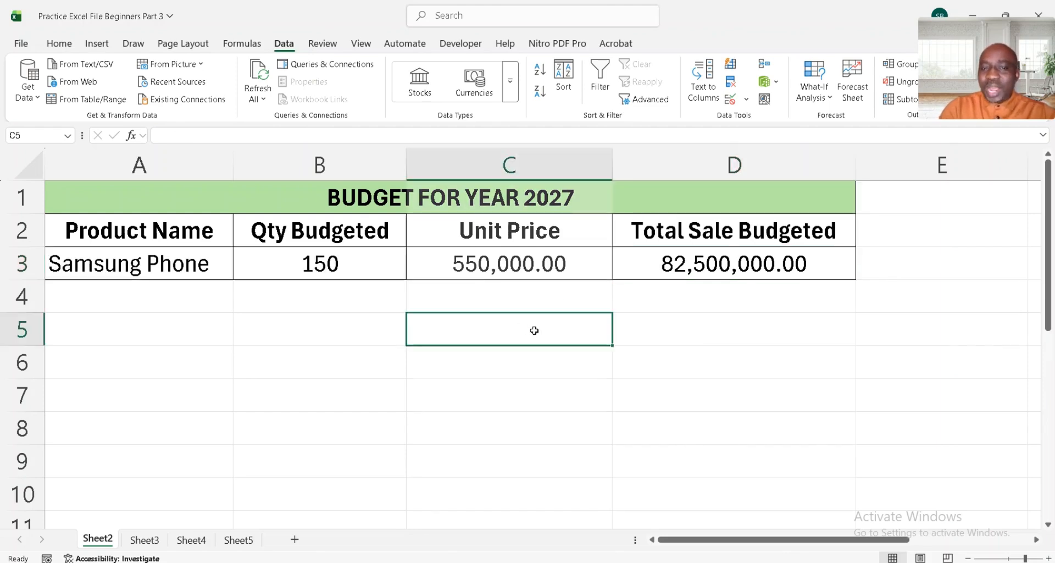
{"action": "type", "text": "="}
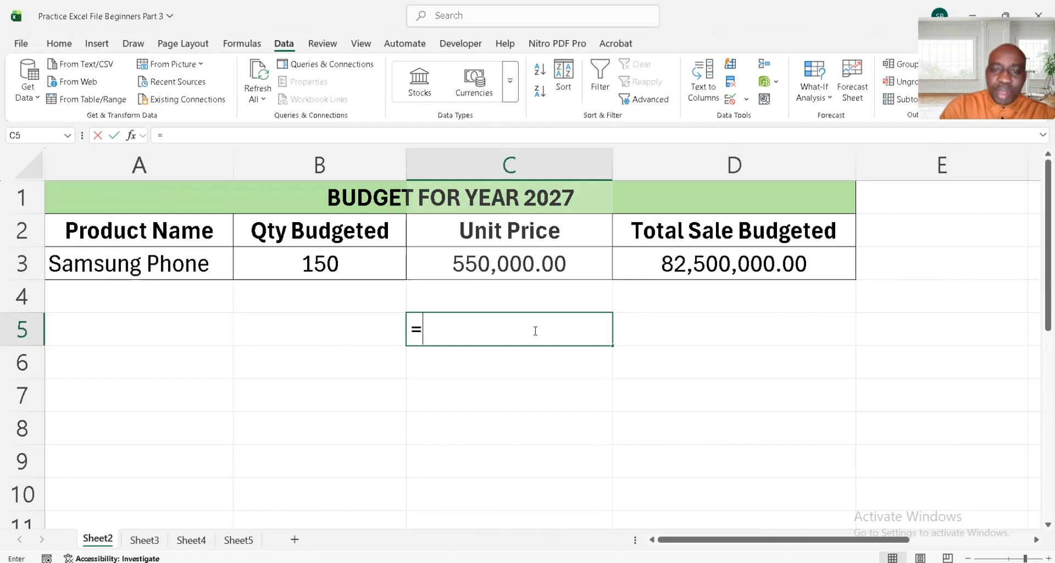
{"action": "left_click", "coordinate": [327, 263]}
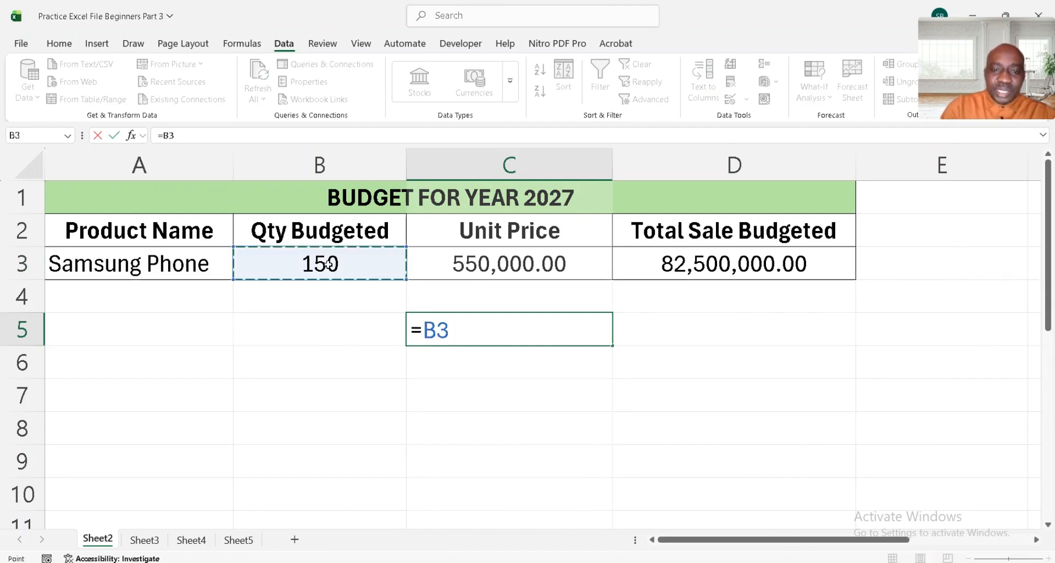
{"action": "type", "text": "*"}
{"action": "left_click", "coordinate": [494, 261]}
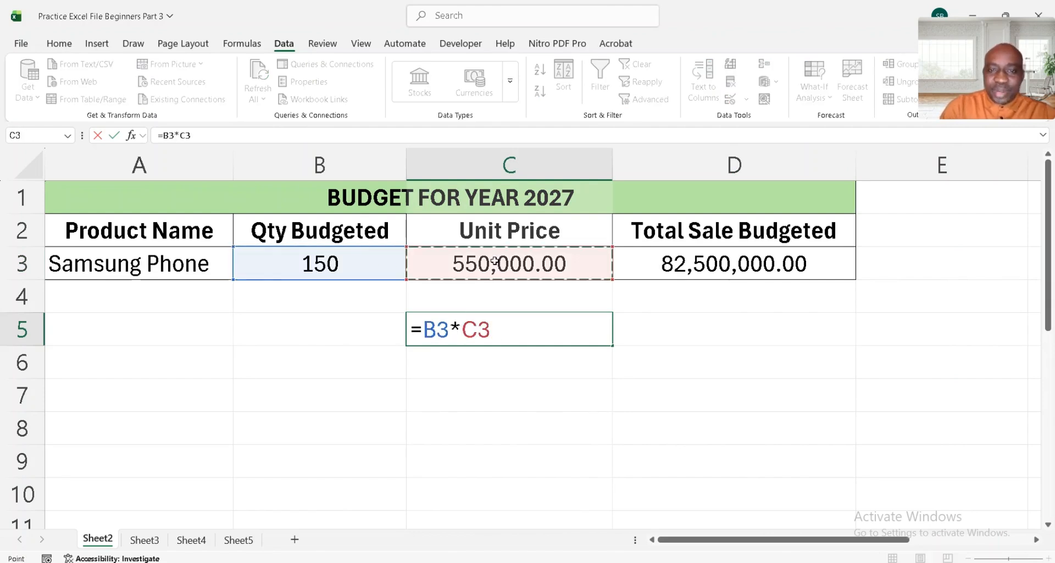
{"action": "key", "text": "Return"}
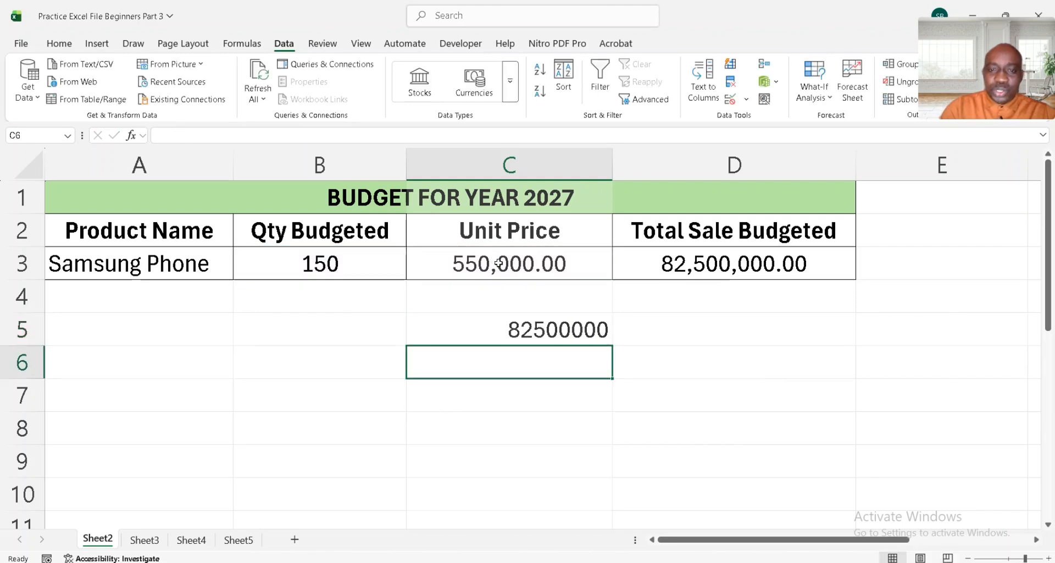
Format the check result in C5 as a number with thousands separators and two decimals.
{"action": "left_click", "coordinate": [556, 325]}
{"action": "key", "text": "ctrl+shift+1"}
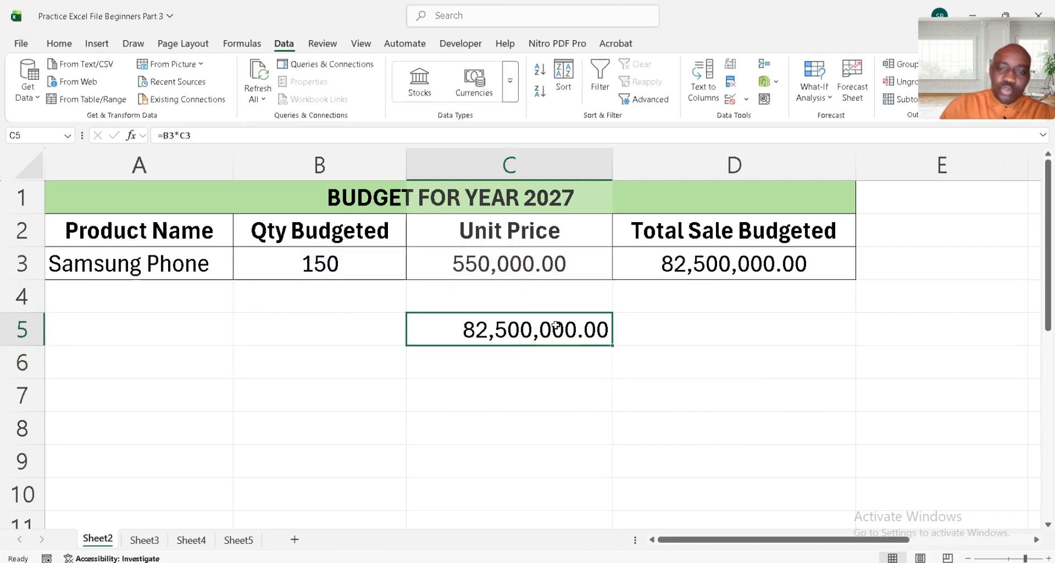
{"action": "left_click", "coordinate": [659, 333]}
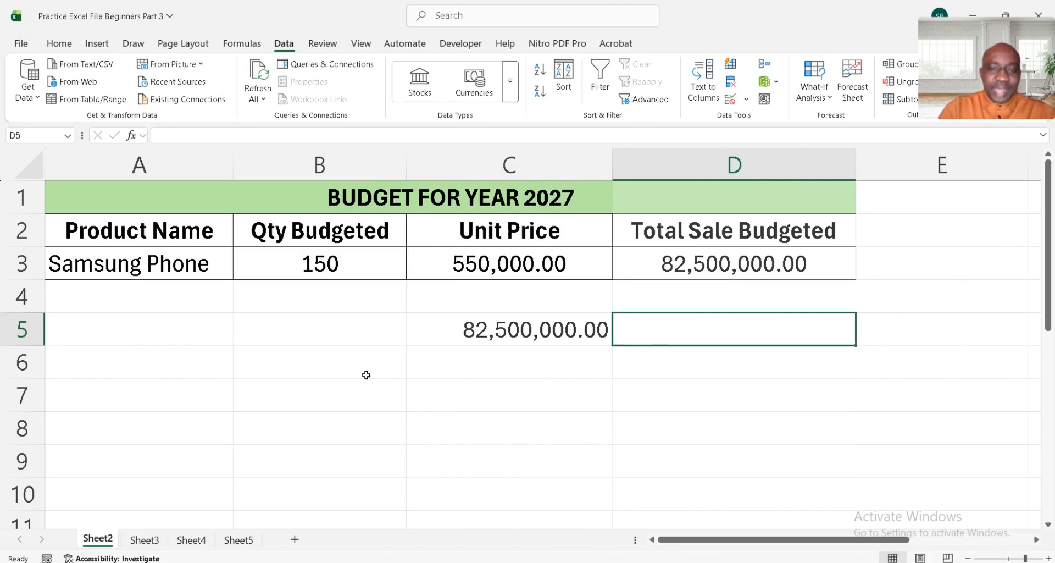
On Sheet3, examine the formulas behind Total Revenues in C5 and Total Expenses in C13 of the income statement.
{"action": "left_click", "coordinate": [145, 540]}
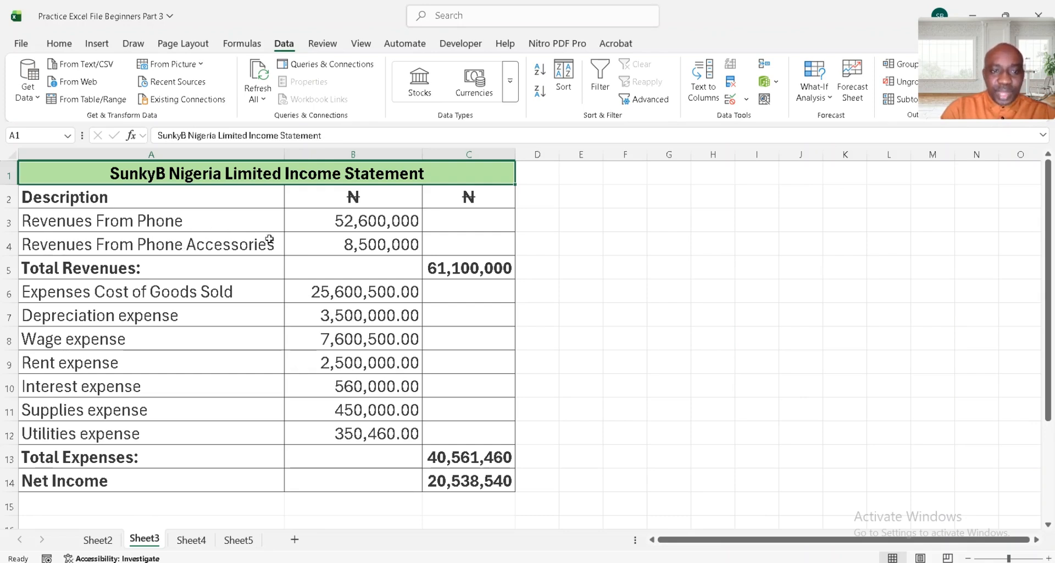
{"action": "left_click", "coordinate": [464, 264]}
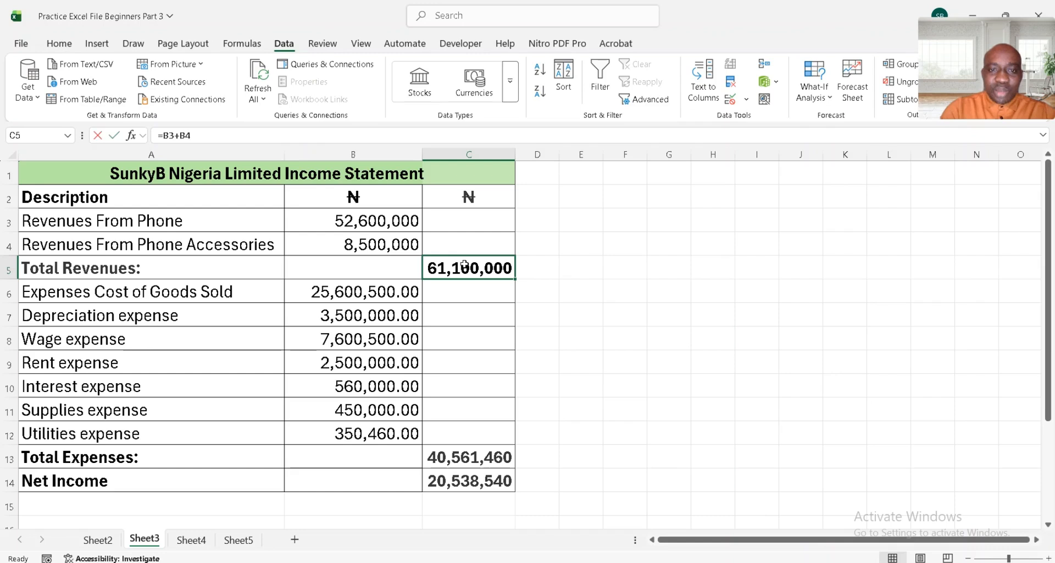
{"action": "double_click", "coordinate": [464, 265]}
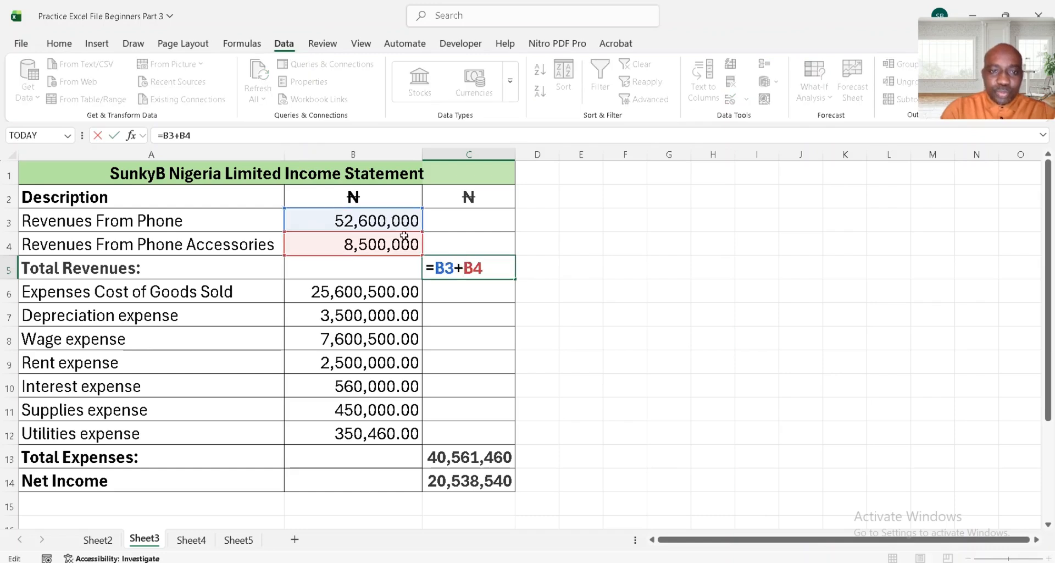
{"action": "key", "text": "ctrl+Return"}
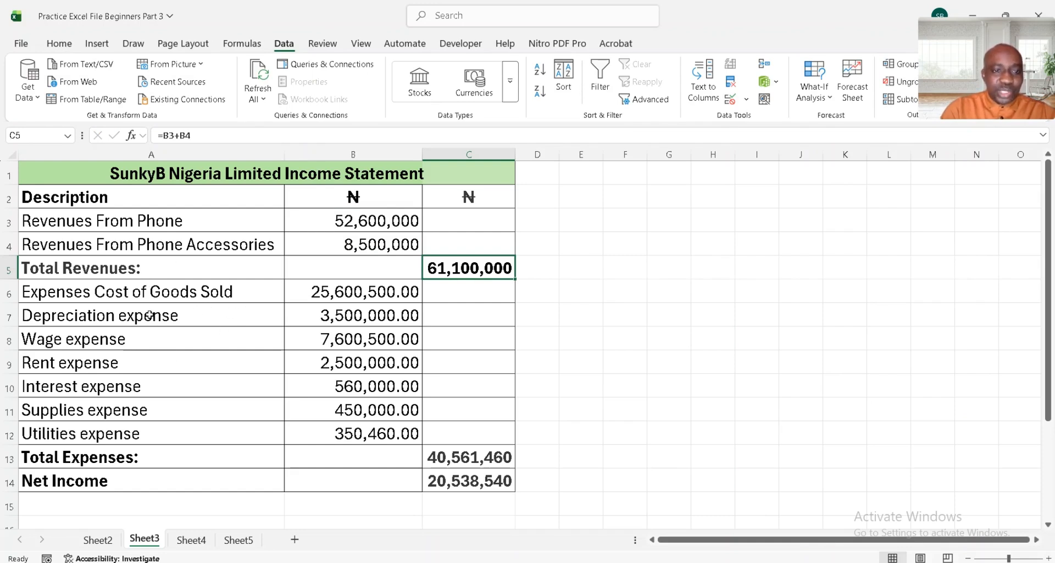
{"action": "left_click", "coordinate": [340, 292]}
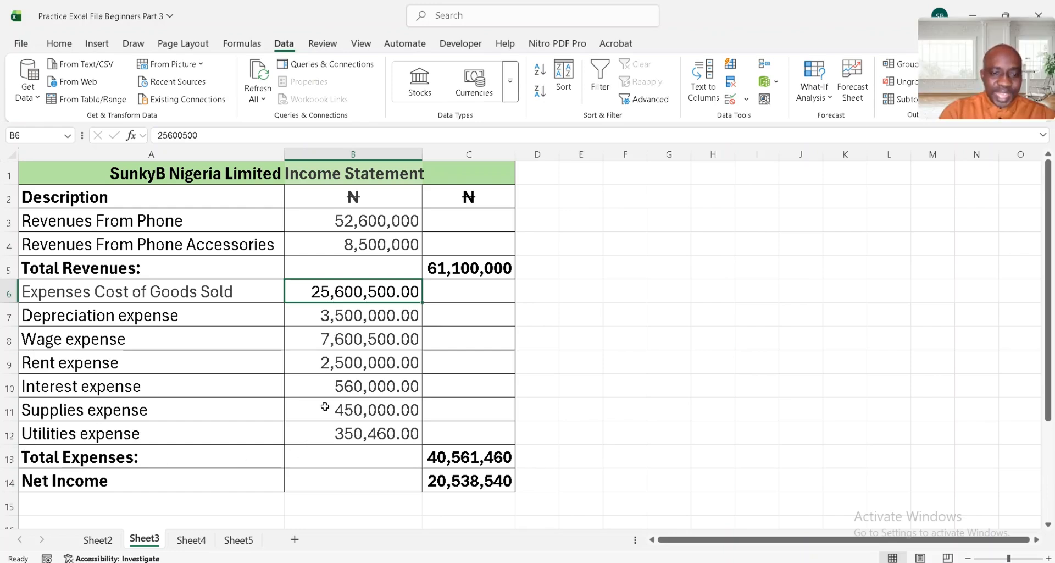
{"action": "double_click", "coordinate": [481, 456]}
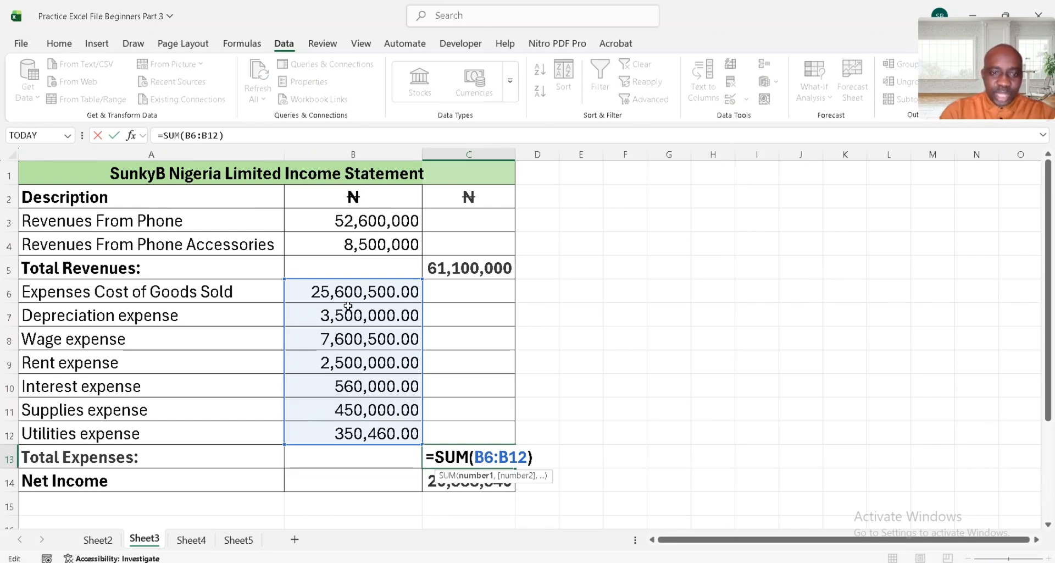
{"action": "key", "text": "Escape"}
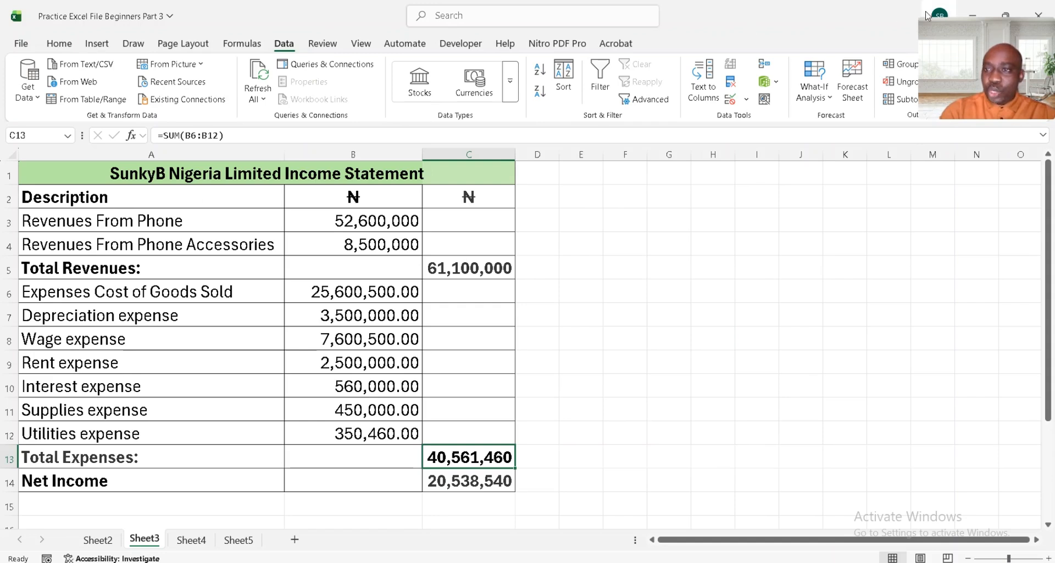
{"action": "mouse_move", "coordinate": [962, 29]}
{"action": "left_click_drag", "start_coordinate": [962, 29], "coordinate": [983, 144]}
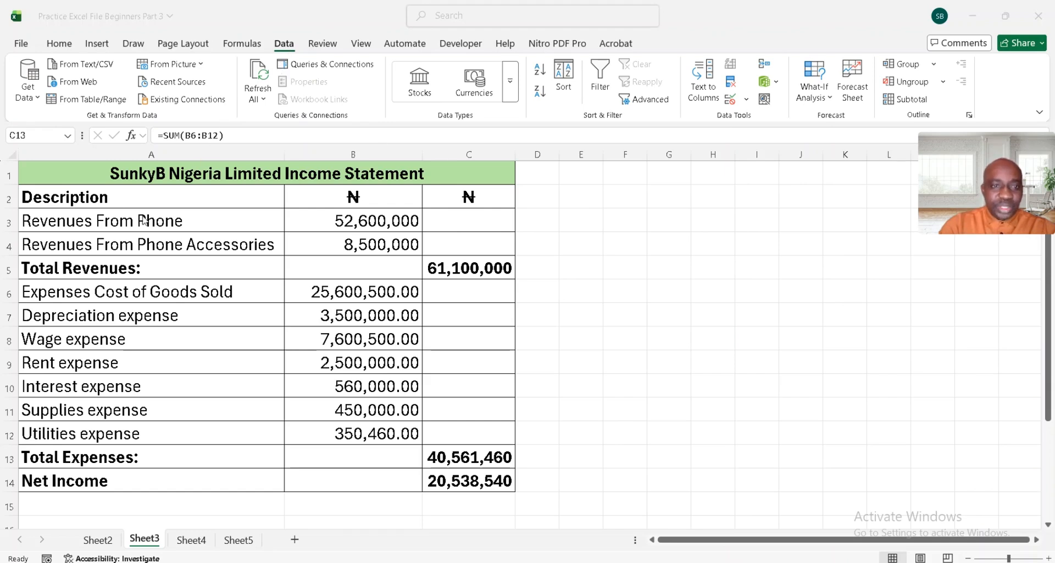
Group the revenue detail rows 3 to 4 of the income statement and collapse the group.
{"action": "left_click", "coordinate": [2, 221]}
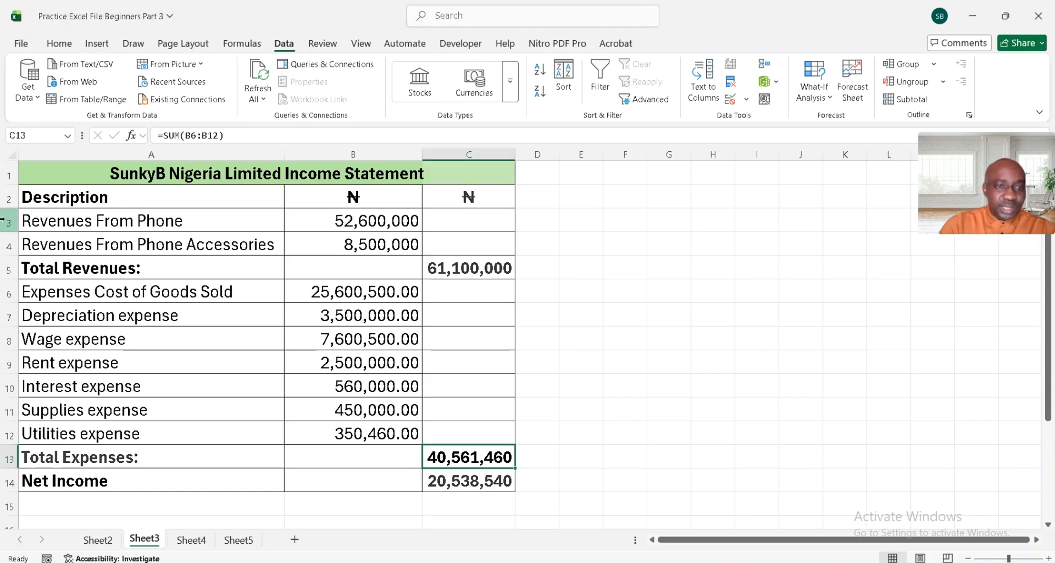
{"action": "left_click", "coordinate": [4, 220]}
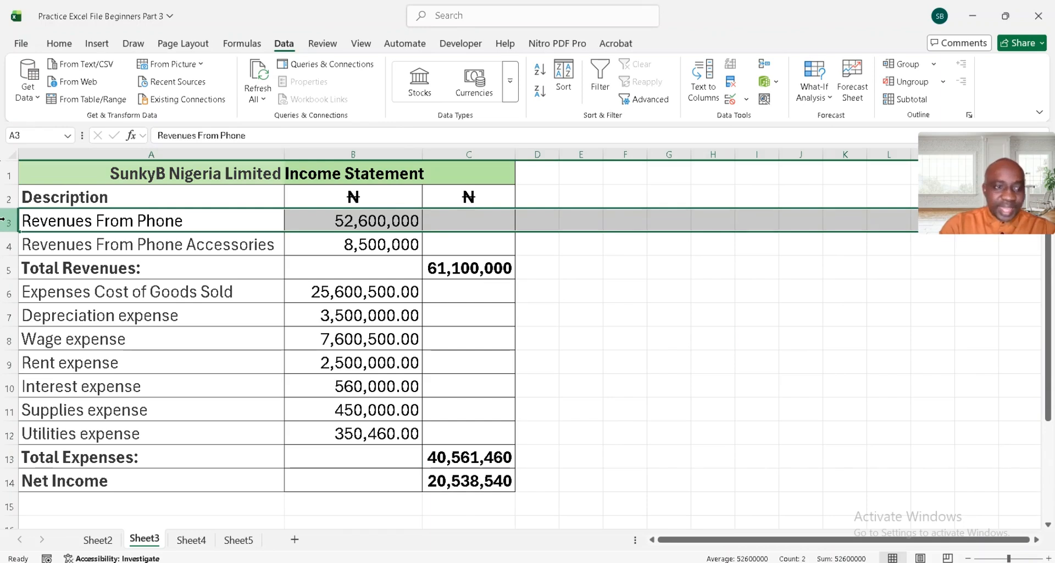
{"action": "left_click_drag", "start_coordinate": [5, 220], "coordinate": [3, 238]}
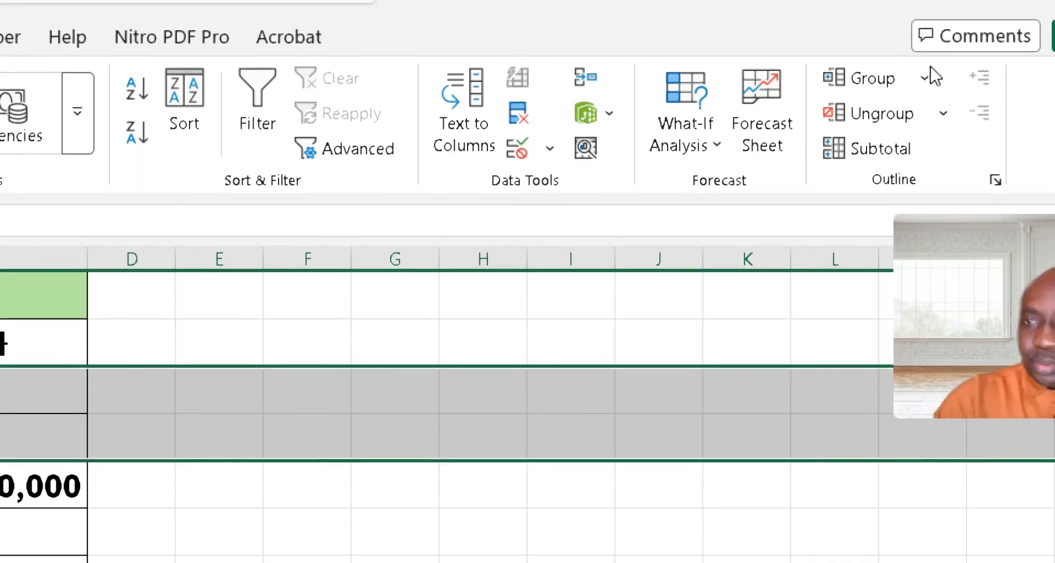
{"action": "left_click", "coordinate": [928, 83]}
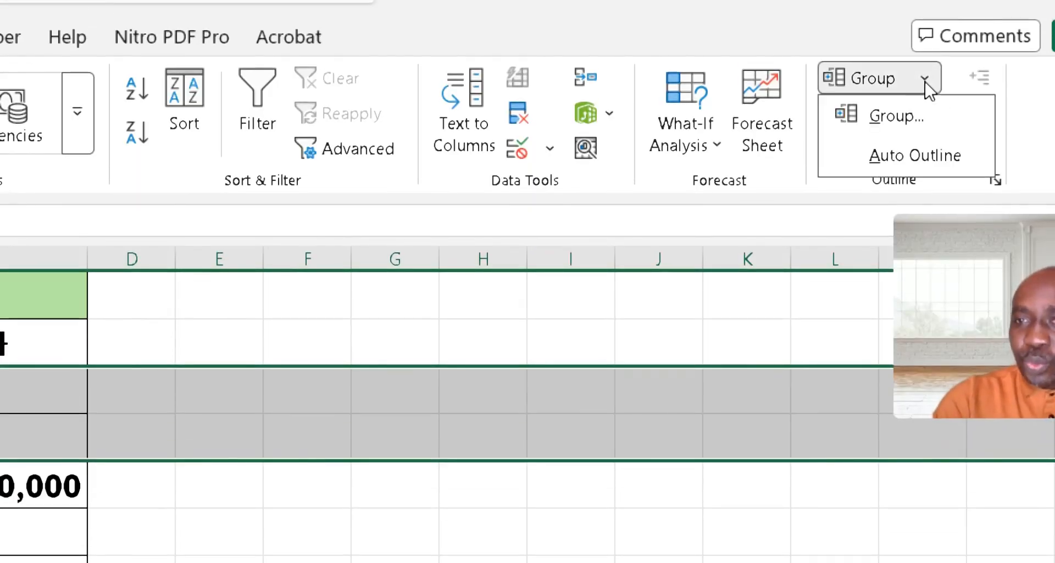
{"action": "left_click", "coordinate": [913, 118]}
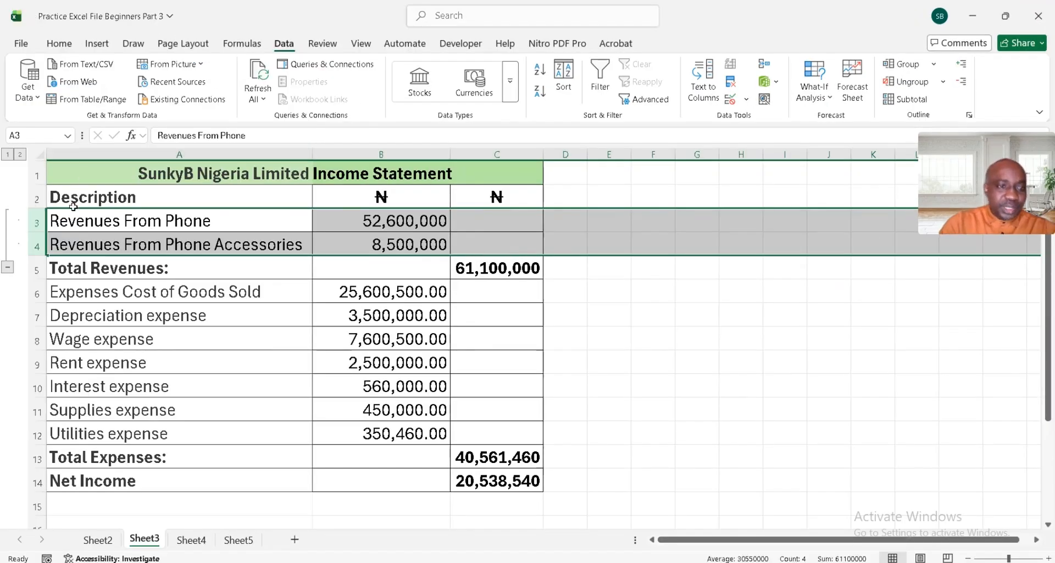
{"action": "left_click", "coordinate": [9, 270]}
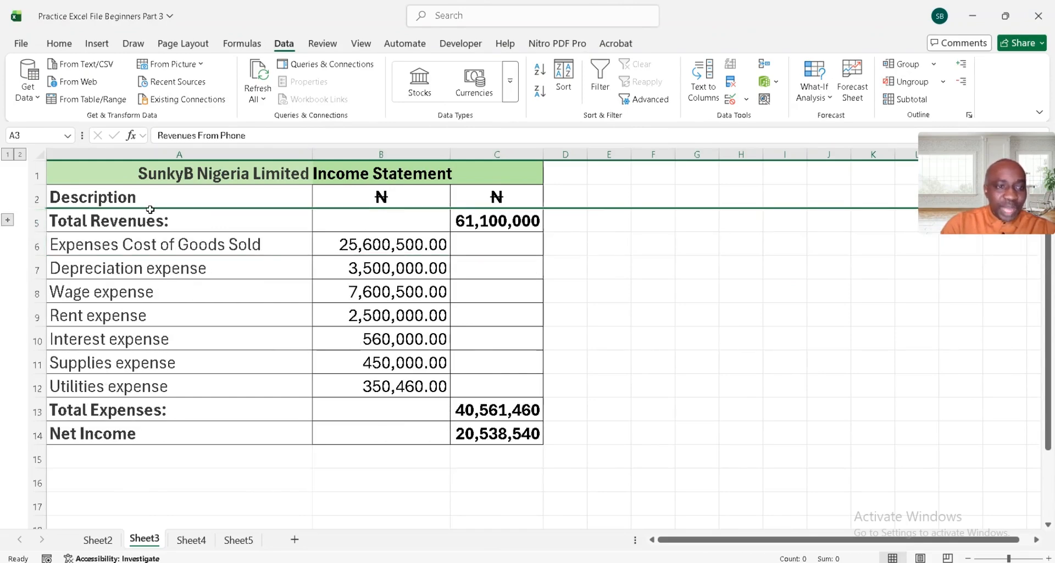
{"action": "left_click", "coordinate": [483, 220]}
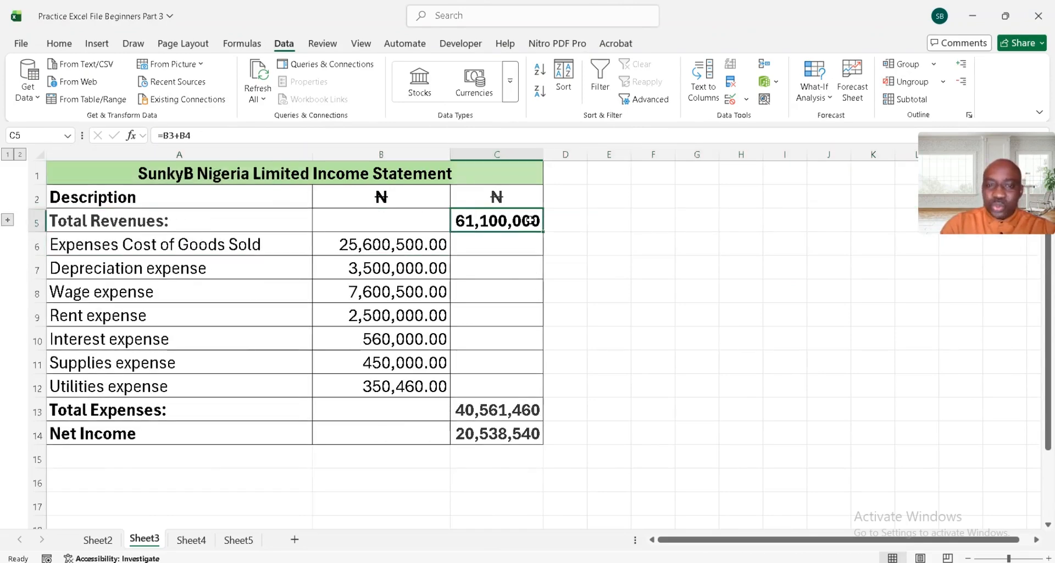
Group the expense detail rows 6 to 12 of the income statement and collapse the group.
{"action": "left_click", "coordinate": [30, 246]}
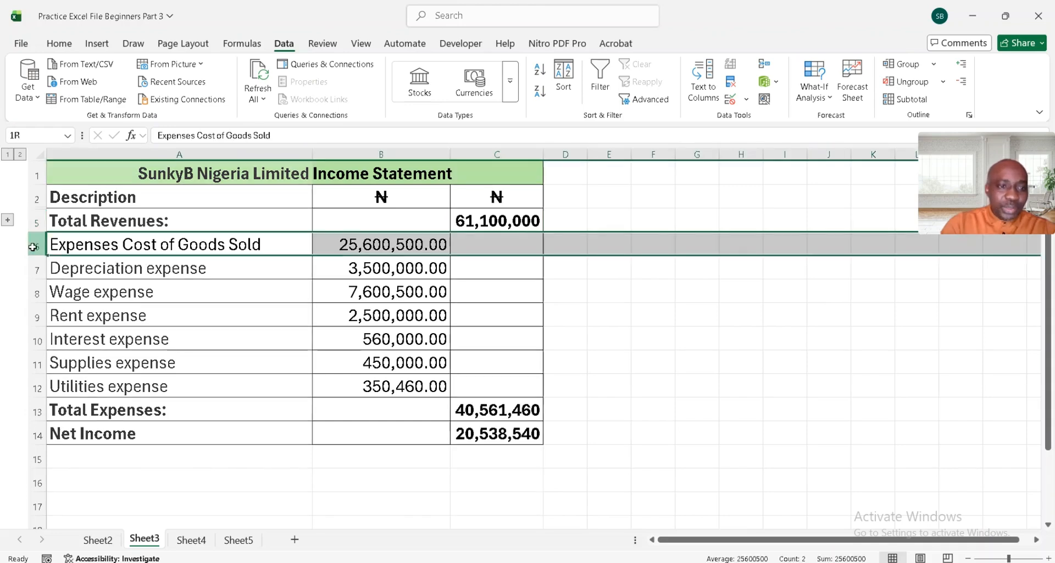
{"action": "left_click_drag", "start_coordinate": [30, 246], "coordinate": [39, 378]}
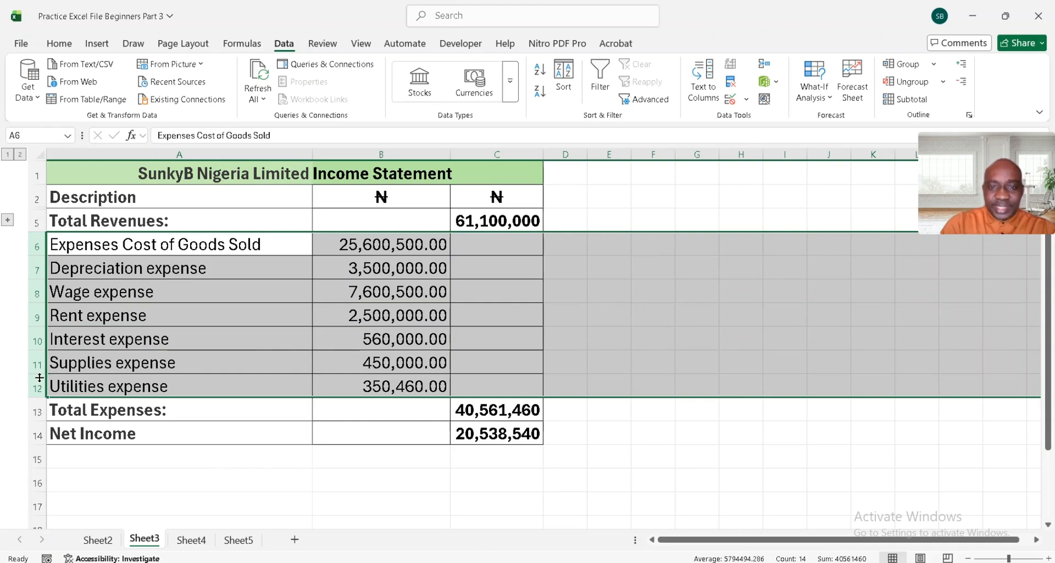
{"action": "left_click", "coordinate": [935, 67]}
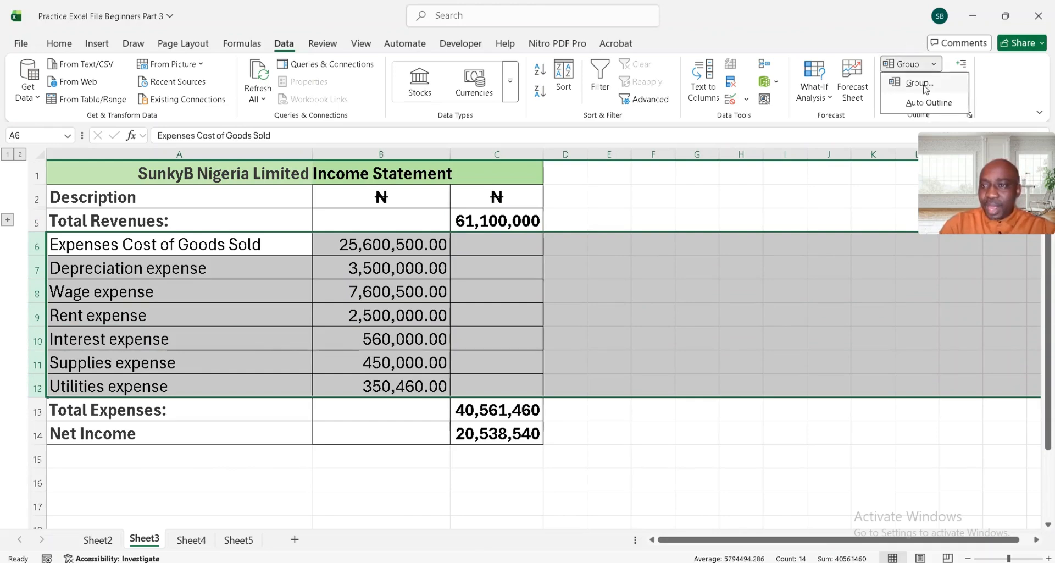
{"action": "left_click", "coordinate": [923, 83]}
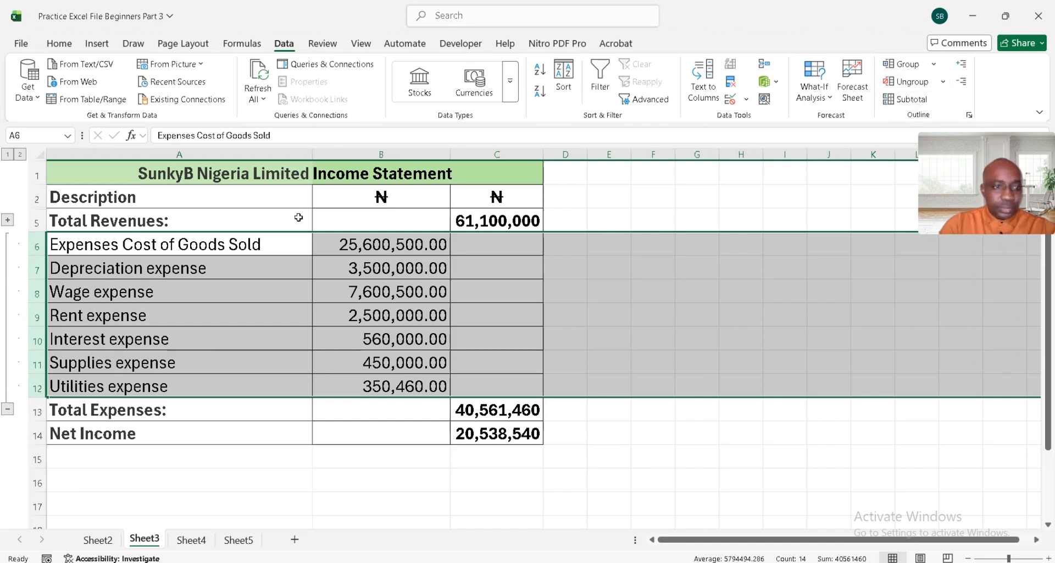
{"action": "left_click", "coordinate": [8, 410]}
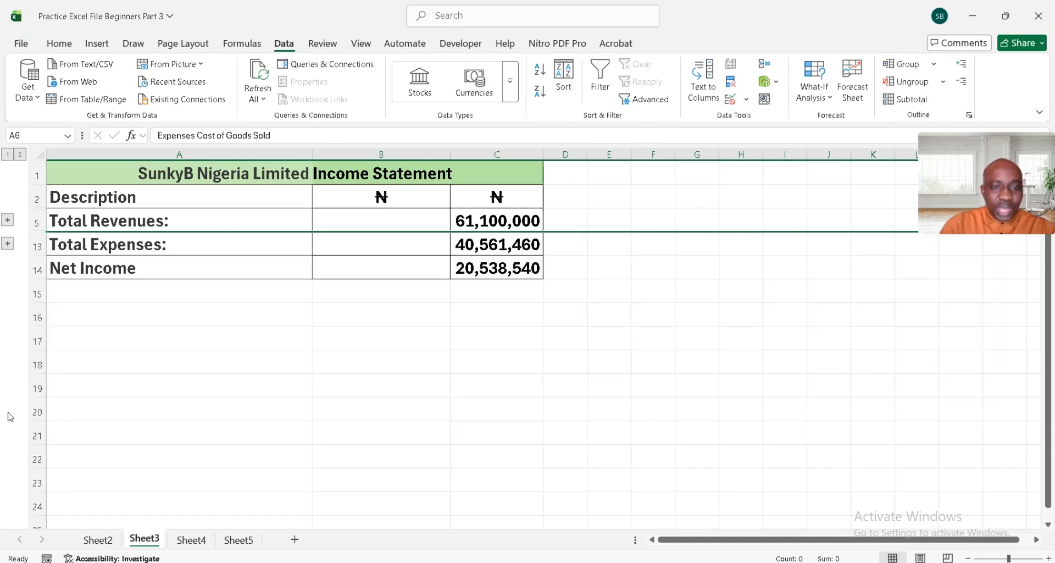
Examine the formulas behind Total Expenses, Total Revenues and Net Income in the collapsed income statement.
{"action": "left_click", "coordinate": [517, 240]}
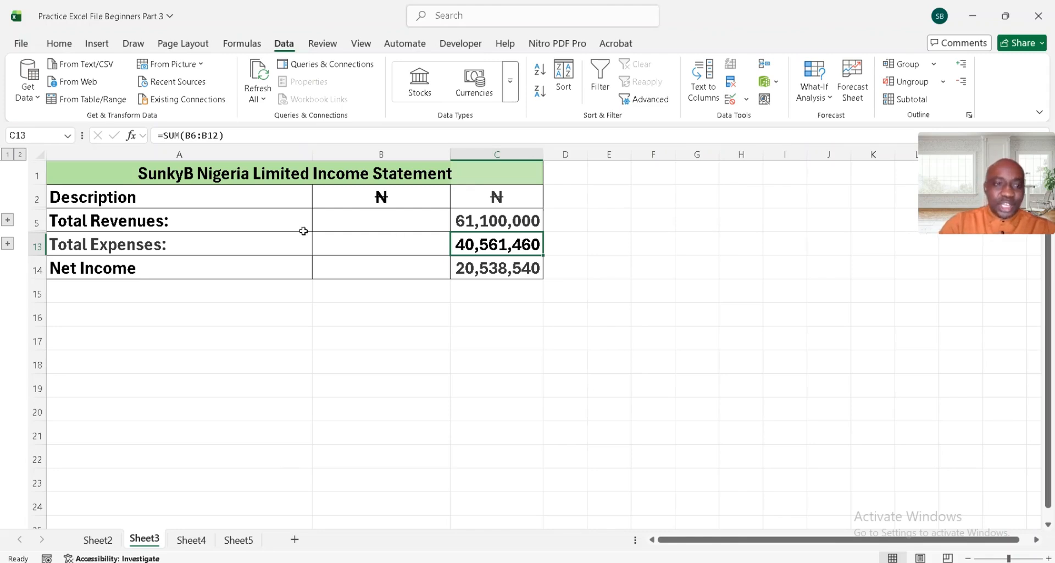
{"action": "left_click", "coordinate": [493, 217]}
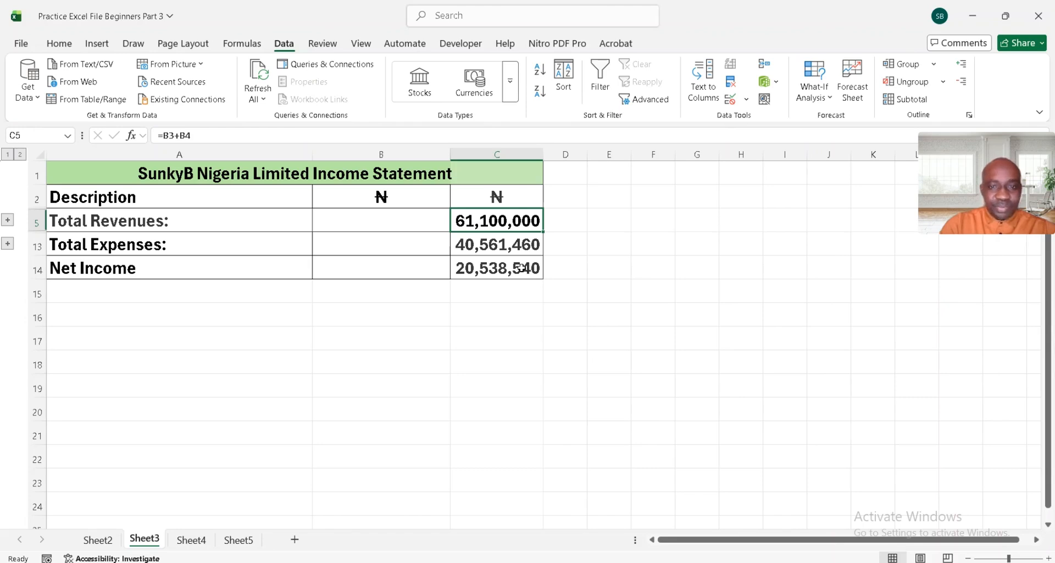
{"action": "left_click", "coordinate": [494, 266]}
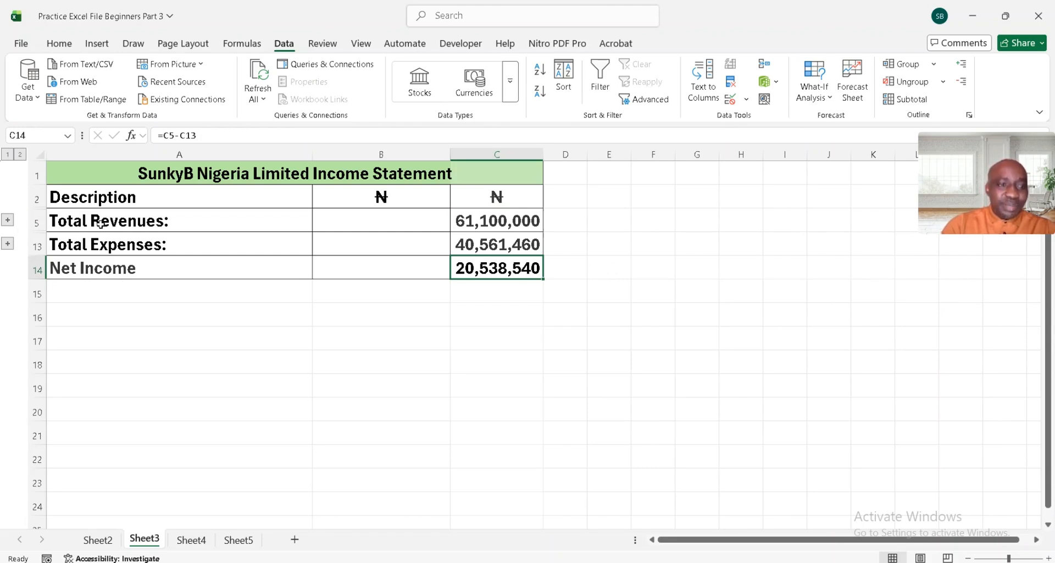
Expand the revenue and expense groups, and ungroup the revenue detail rows 3 to 4.
{"action": "left_click", "coordinate": [8, 221]}
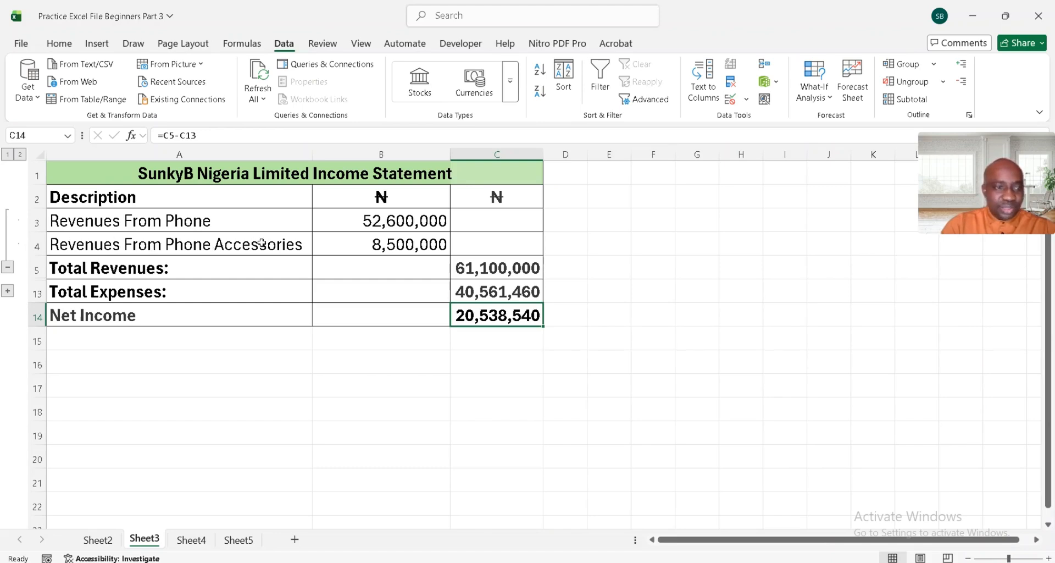
{"action": "left_click", "coordinate": [8, 291]}
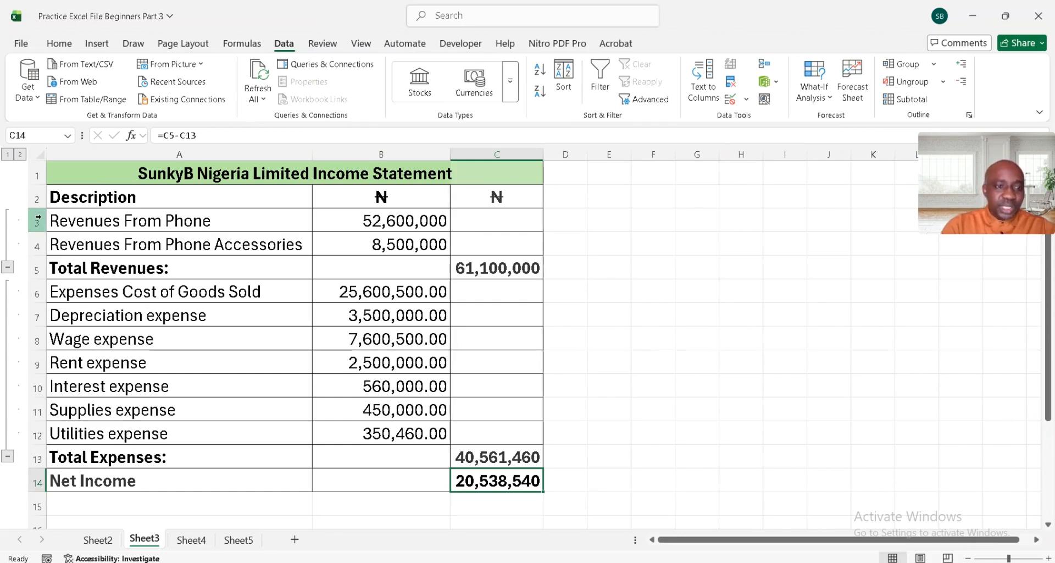
{"action": "left_click_drag", "start_coordinate": [39, 217], "coordinate": [41, 245]}
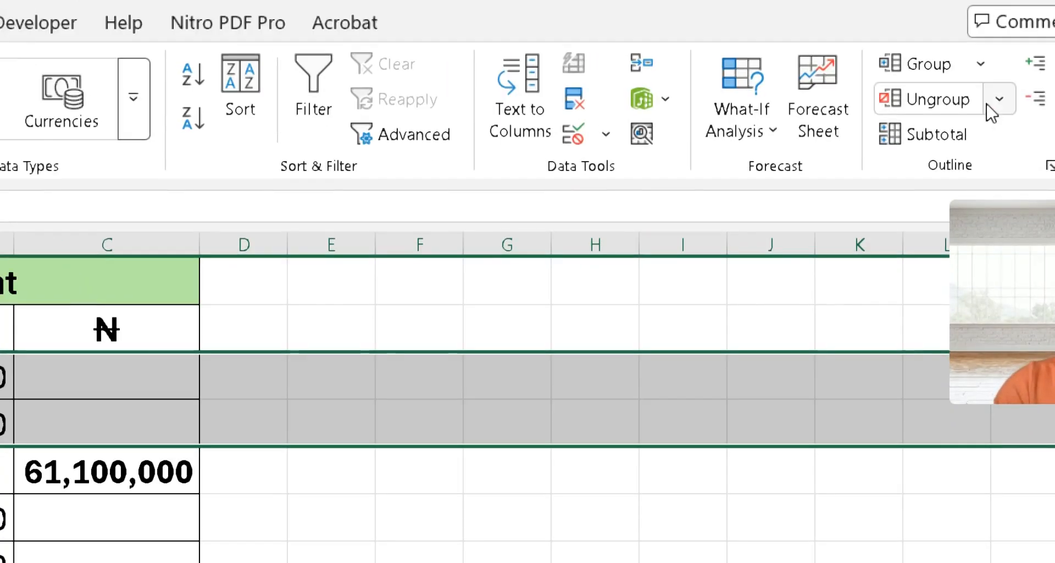
{"action": "left_click", "coordinate": [998, 102]}
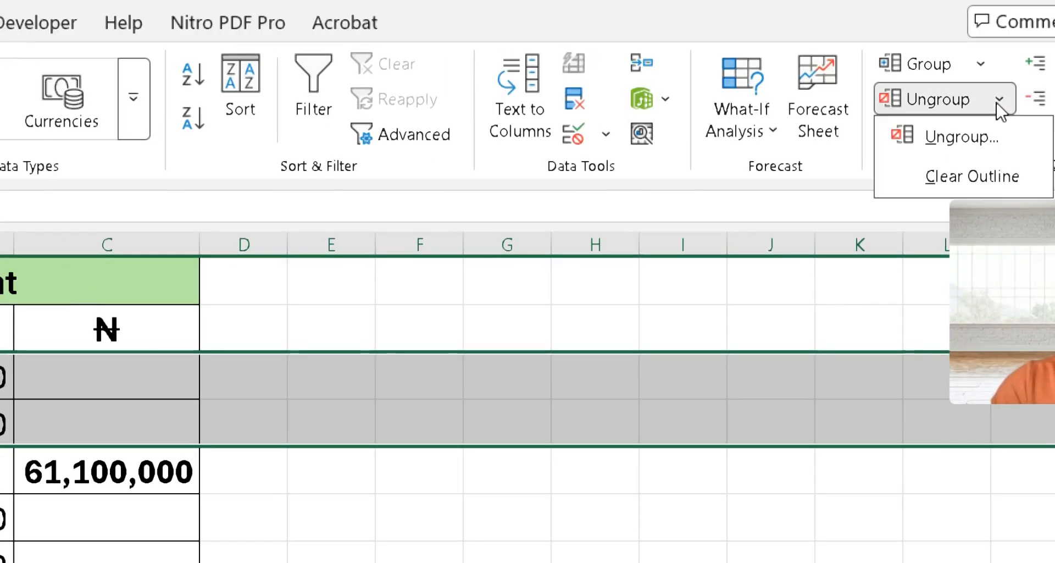
{"action": "left_click", "coordinate": [965, 144]}
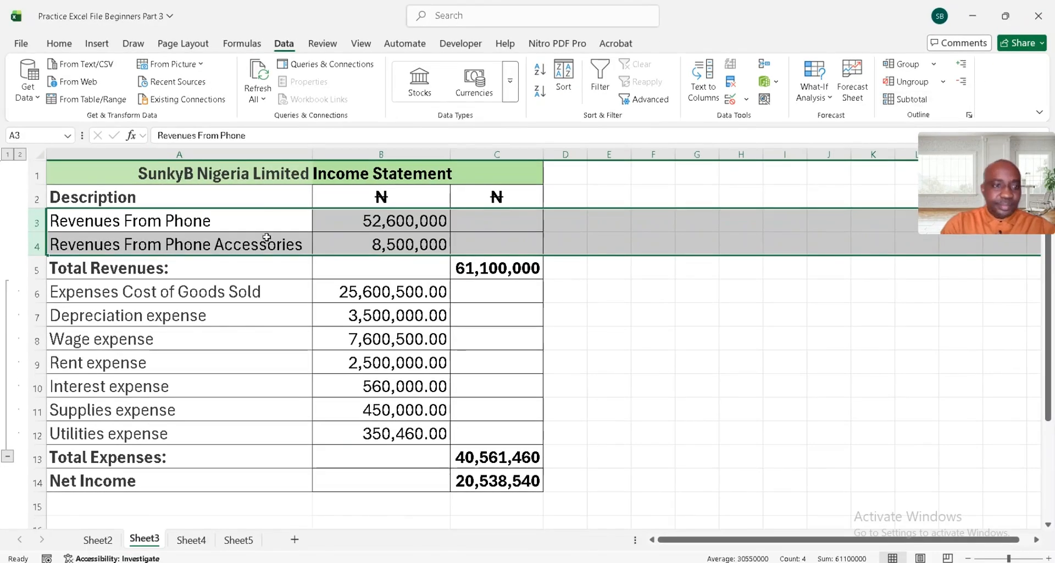
Ungroup the expense detail rows 6 to 12 of the income statement.
{"action": "left_click", "coordinate": [36, 222]}
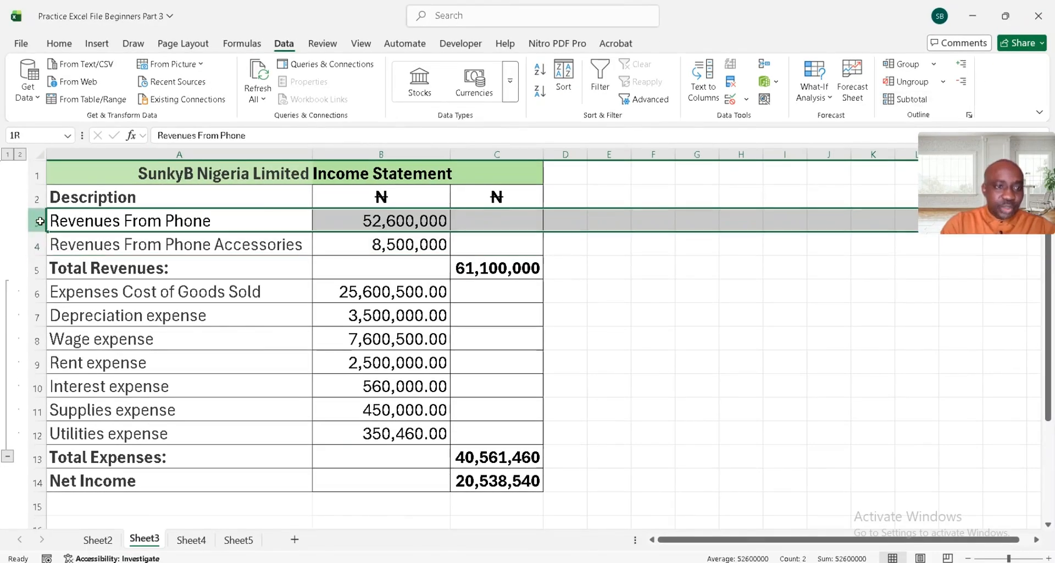
{"action": "left_click", "coordinate": [38, 293]}
{"action": "left_click_drag", "start_coordinate": [37, 294], "coordinate": [36, 436]}
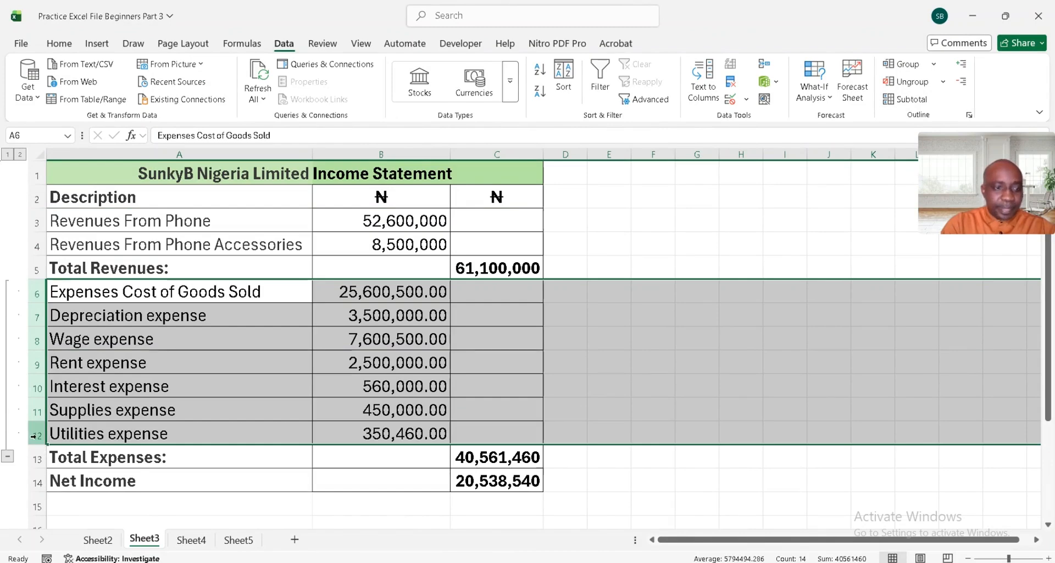
{"action": "left_click", "coordinate": [944, 82]}
{"action": "left_click", "coordinate": [929, 101]}
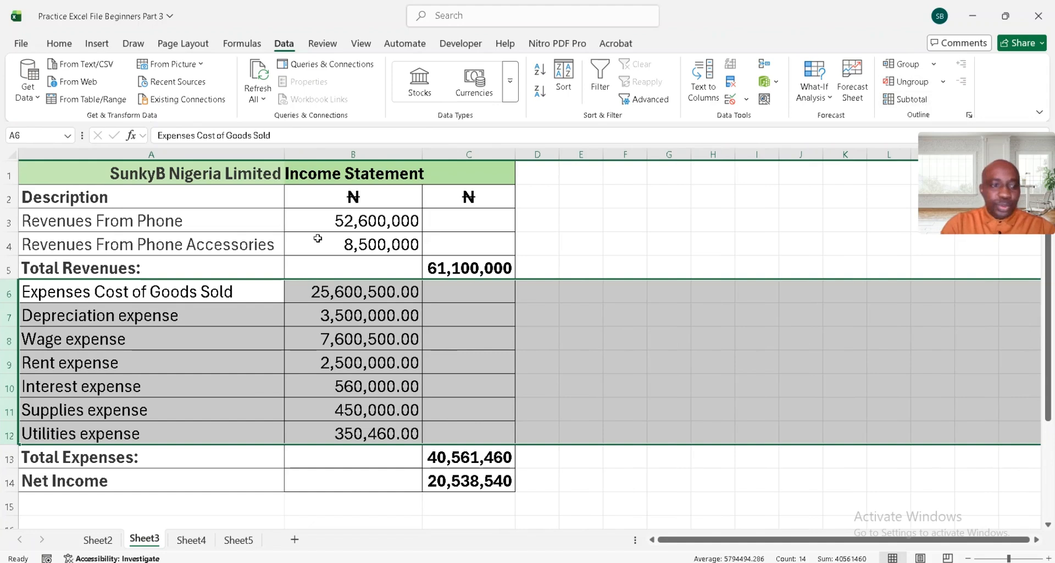
{"action": "left_click", "coordinate": [3, 288]}
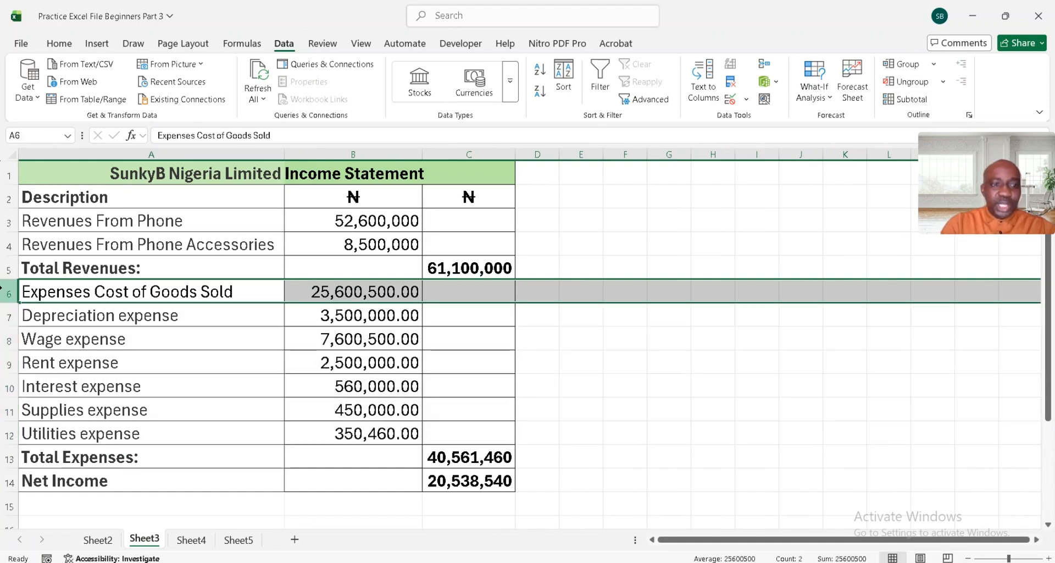
{"action": "left_click", "coordinate": [110, 268]}
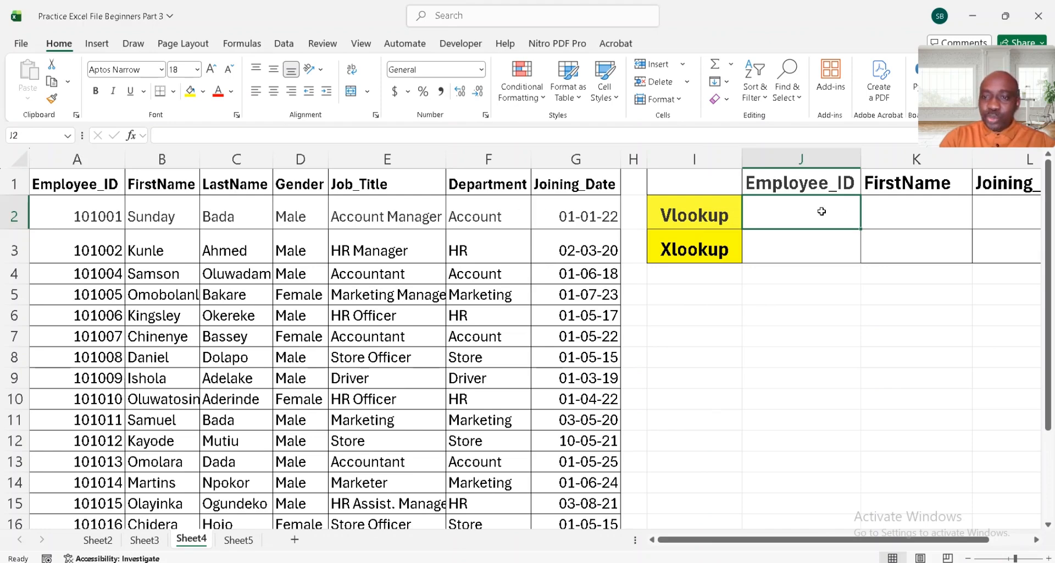
Start a data validation rule on the Employee_ID lookup cells J2:J3 of Sheet4 that allows a List.
{"action": "key", "text": "shift+Down"}
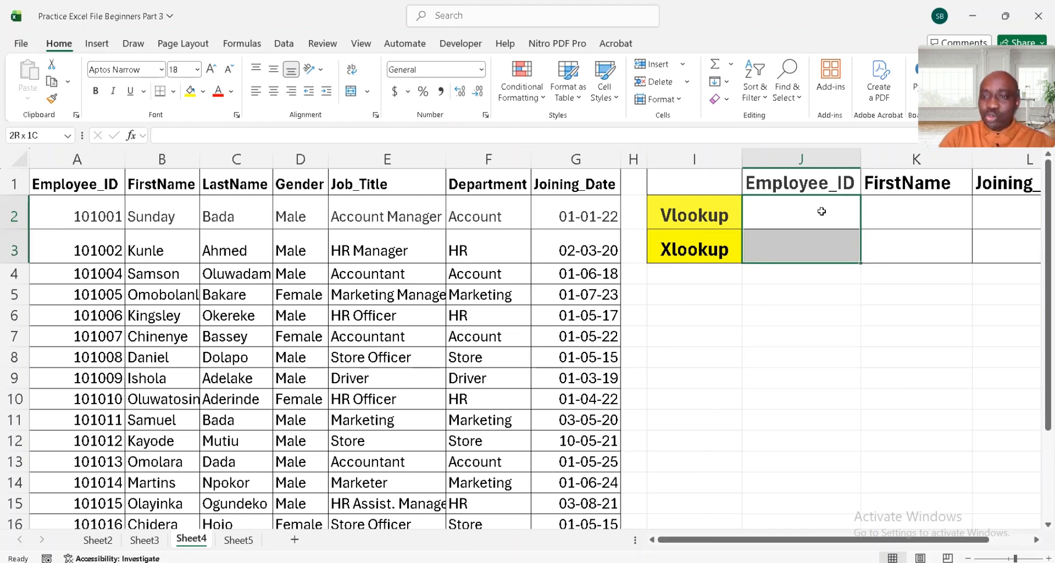
{"action": "left_click", "coordinate": [288, 46]}
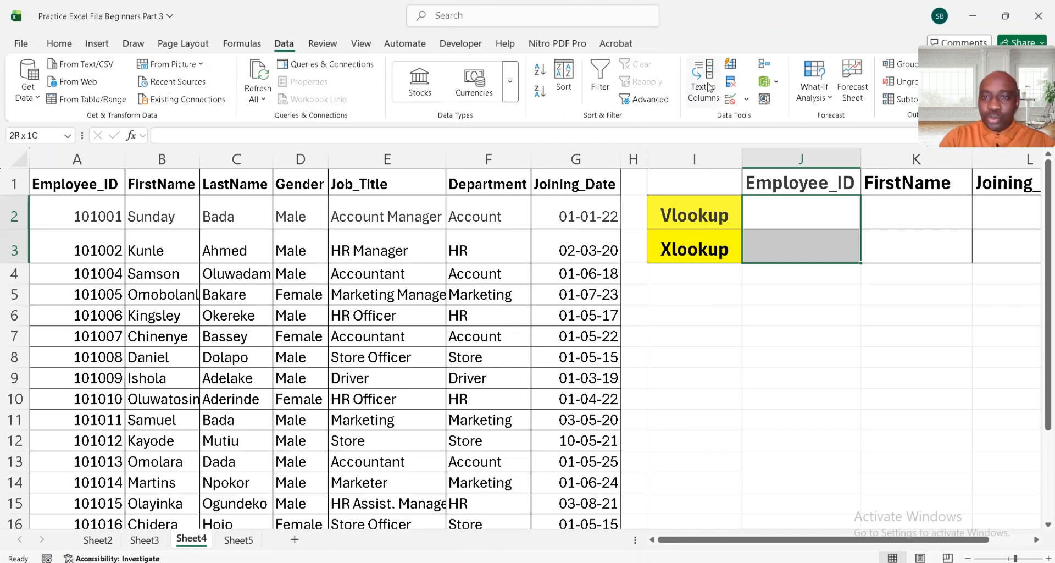
{"action": "left_click", "coordinate": [748, 100]}
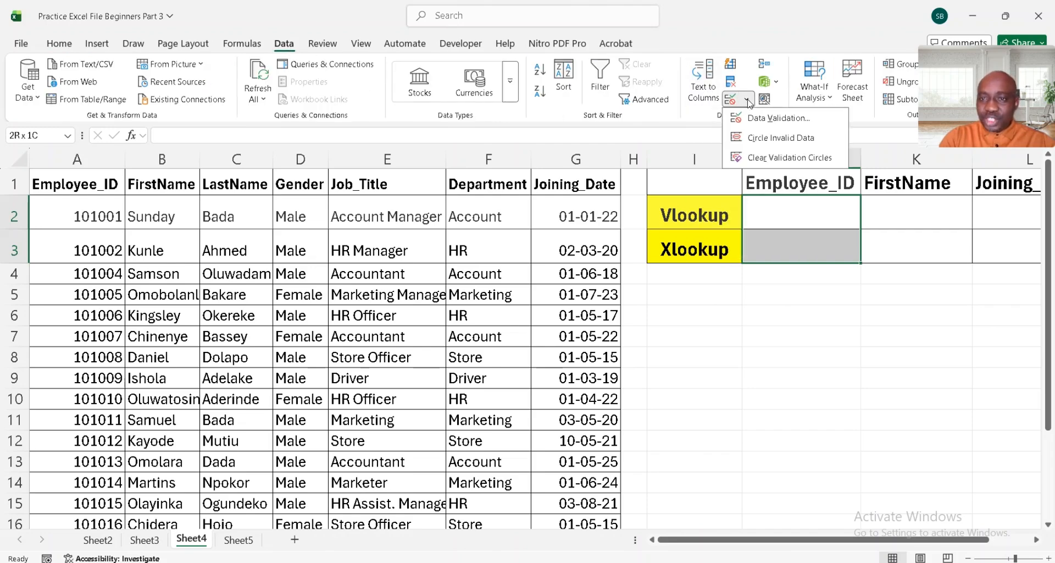
{"action": "left_click", "coordinate": [784, 123]}
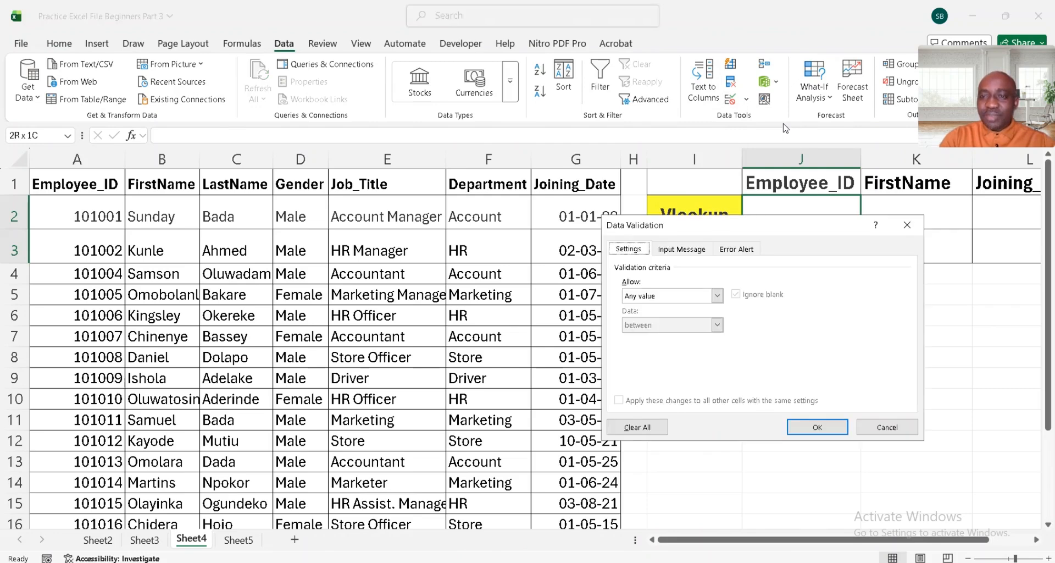
{"action": "left_click", "coordinate": [717, 300]}
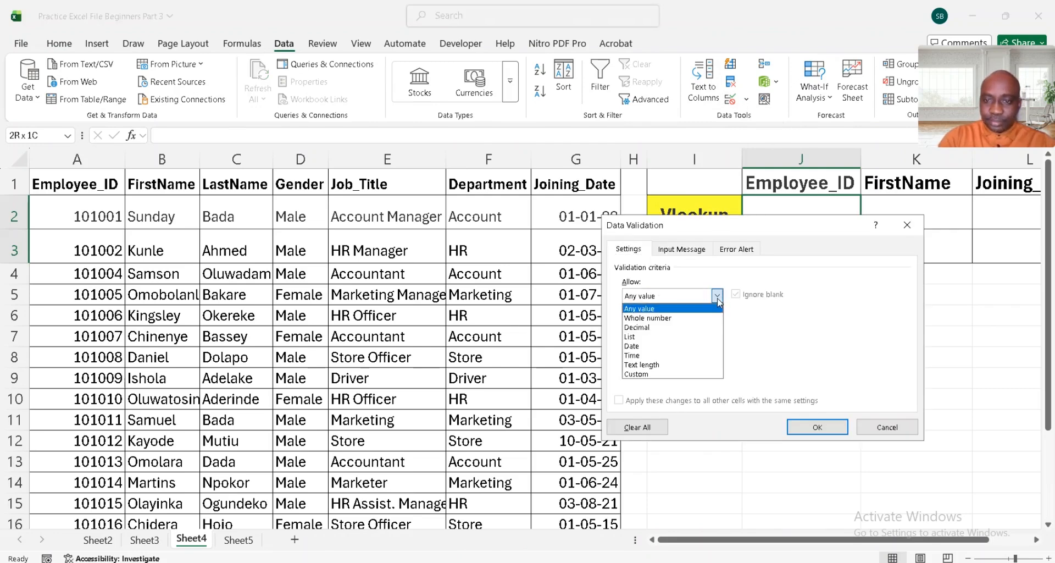
{"action": "left_click", "coordinate": [662, 337]}
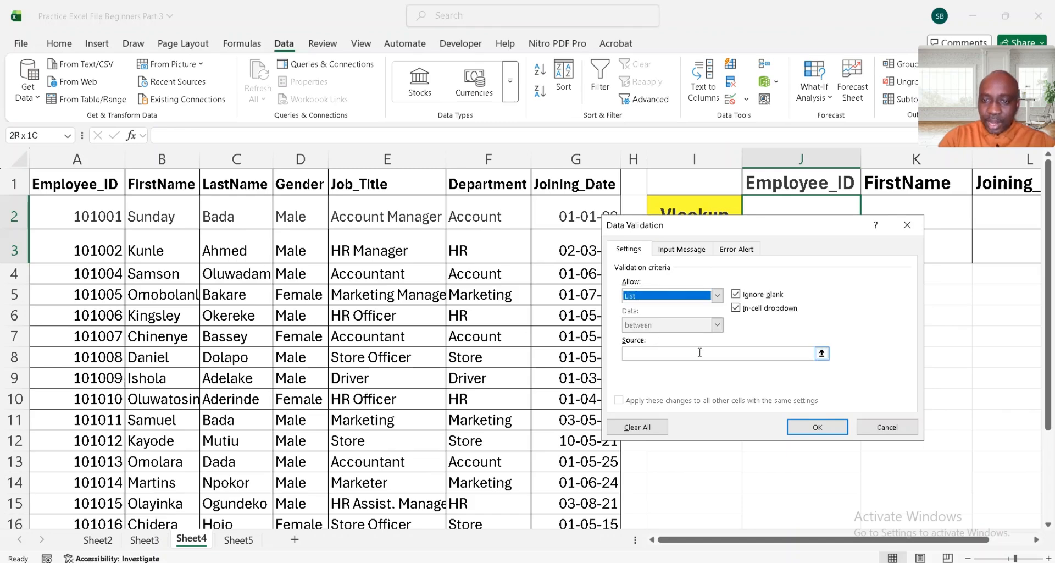
Set the list source to the employee IDs in =$A$2:$A$17 and apply the validation rule.
{"action": "left_click", "coordinate": [700, 355]}
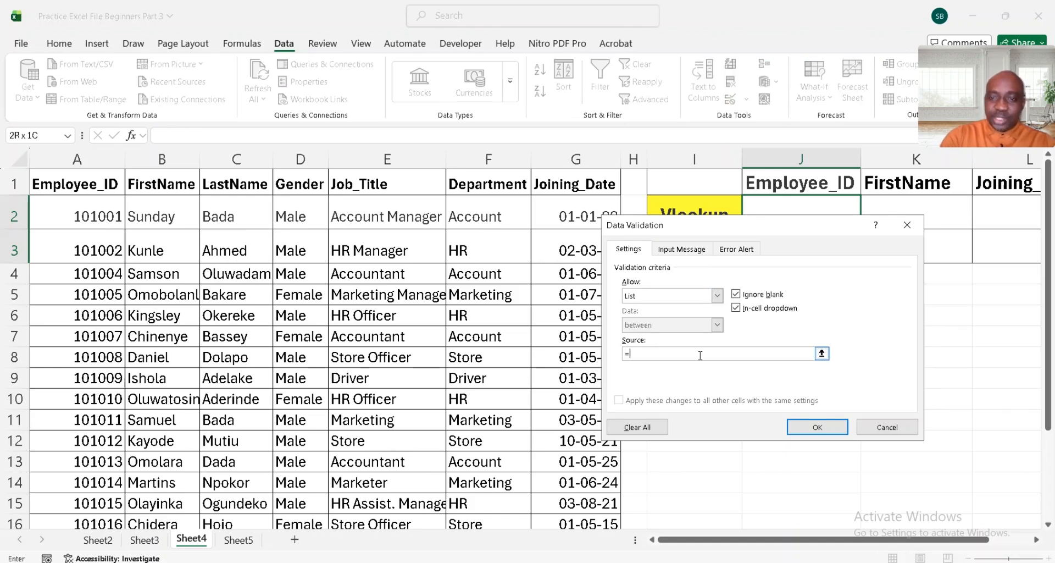
{"action": "left_click", "coordinate": [80, 213]}
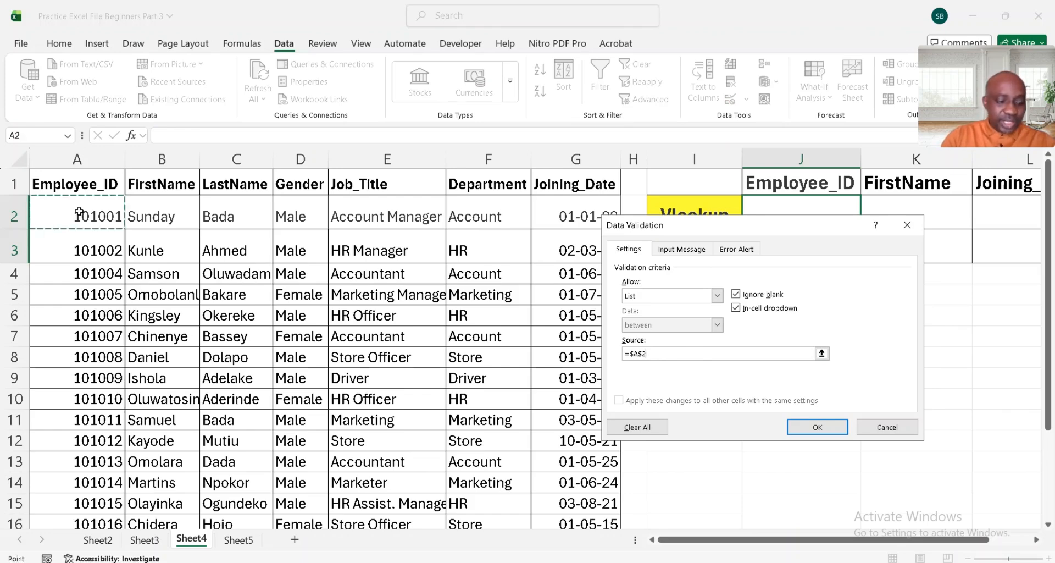
{"action": "key", "text": "ctrl+shift+Down"}
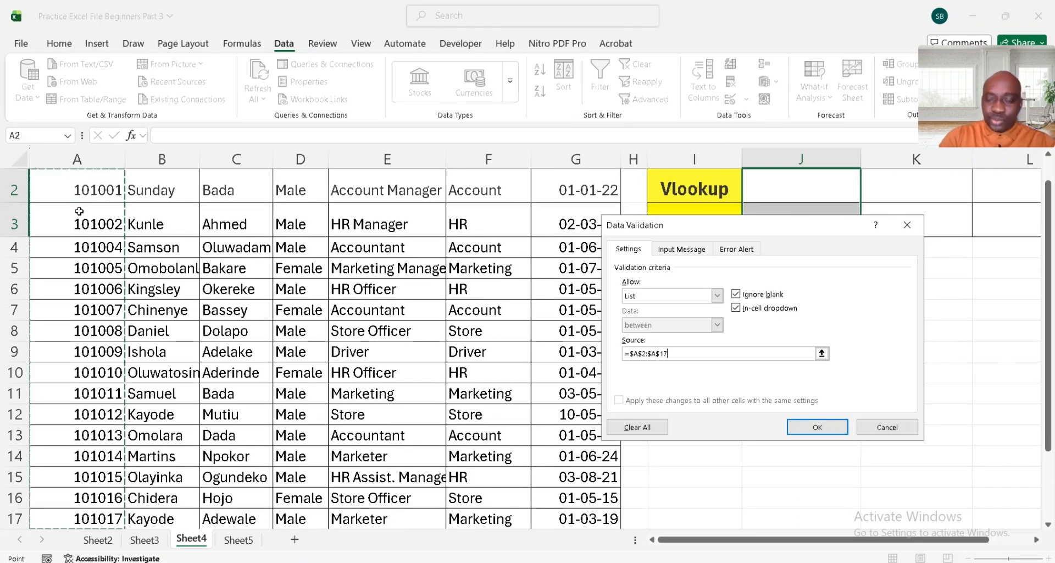
{"action": "left_click", "coordinate": [819, 427]}
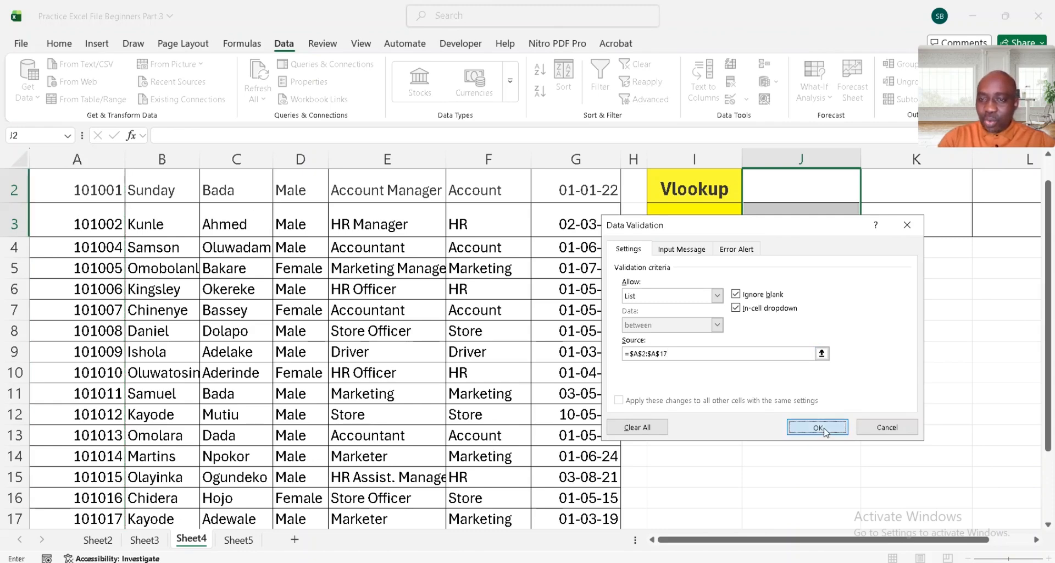
Choose the first employee ID from the dropdown list in the Vlookup row's Employee_ID cell J2.
{"action": "left_click", "coordinate": [815, 191]}
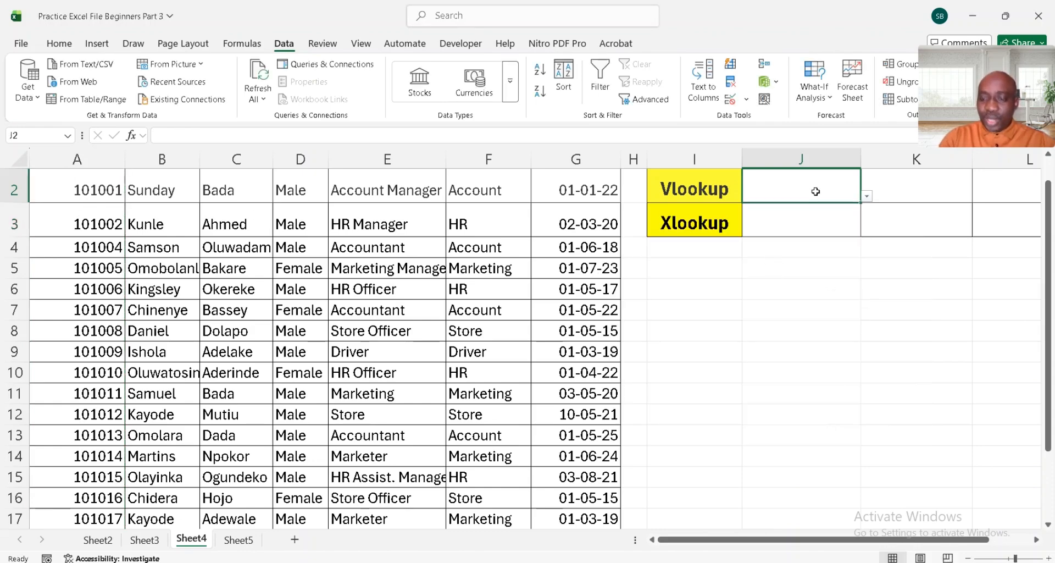
{"action": "scroll", "coordinate": [816, 191], "scroll_direction": "up", "scroll_amount": 1}
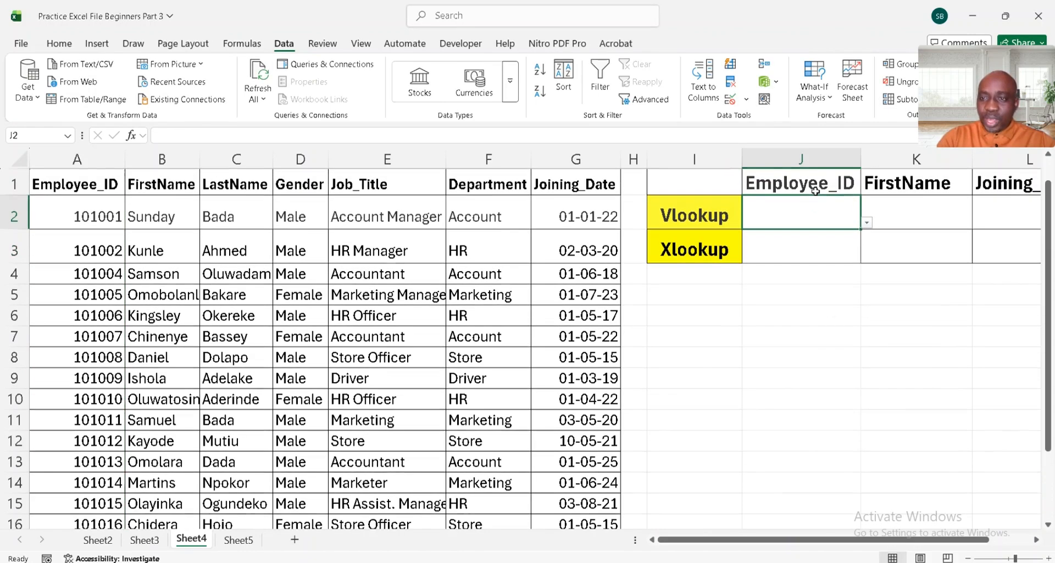
{"action": "left_click", "coordinate": [867, 223]}
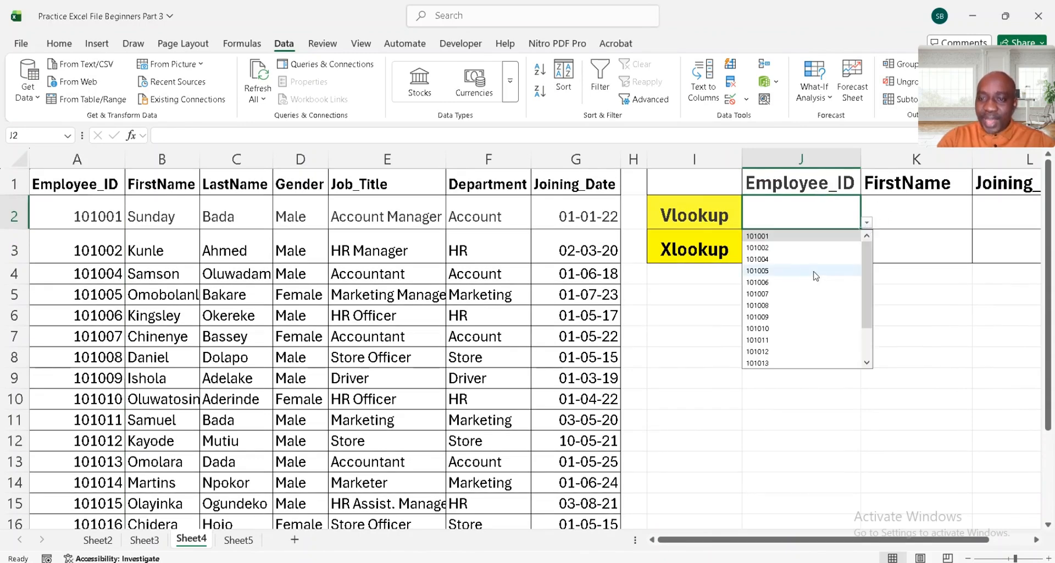
{"action": "left_click", "coordinate": [908, 297]}
{"action": "left_click", "coordinate": [814, 203]}
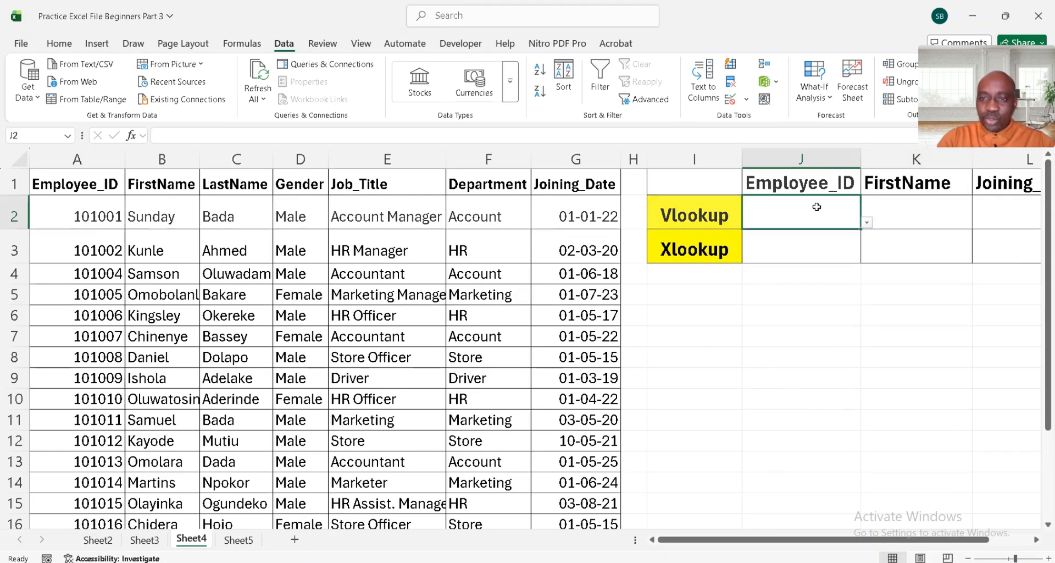
{"action": "left_click", "coordinate": [867, 224]}
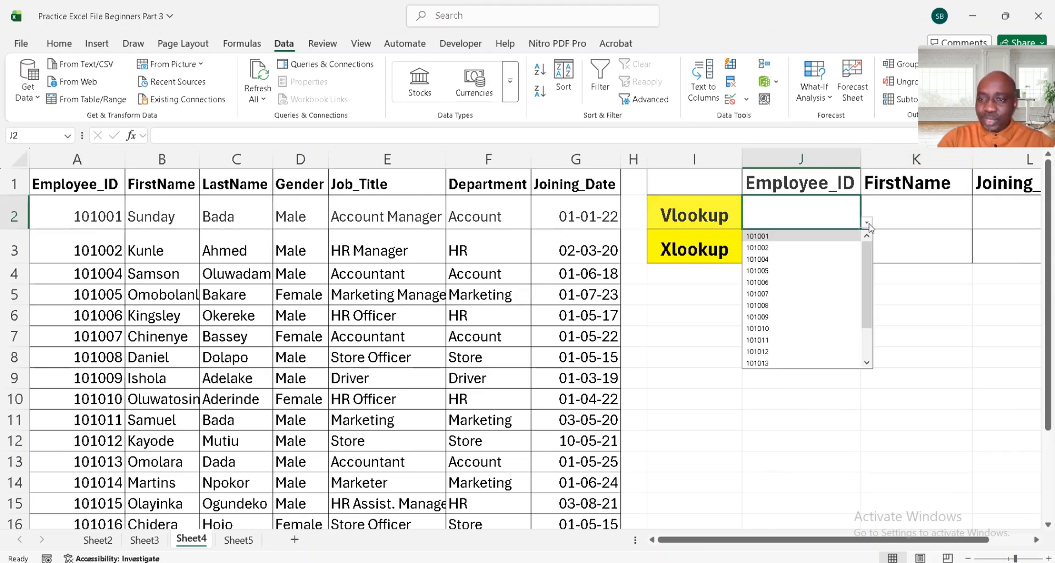
{"action": "left_click", "coordinate": [807, 236]}
Choose the first employee ID from the dropdown list in the Xlookup row's Employee_ID cell J3.
{"action": "left_click", "coordinate": [842, 244]}
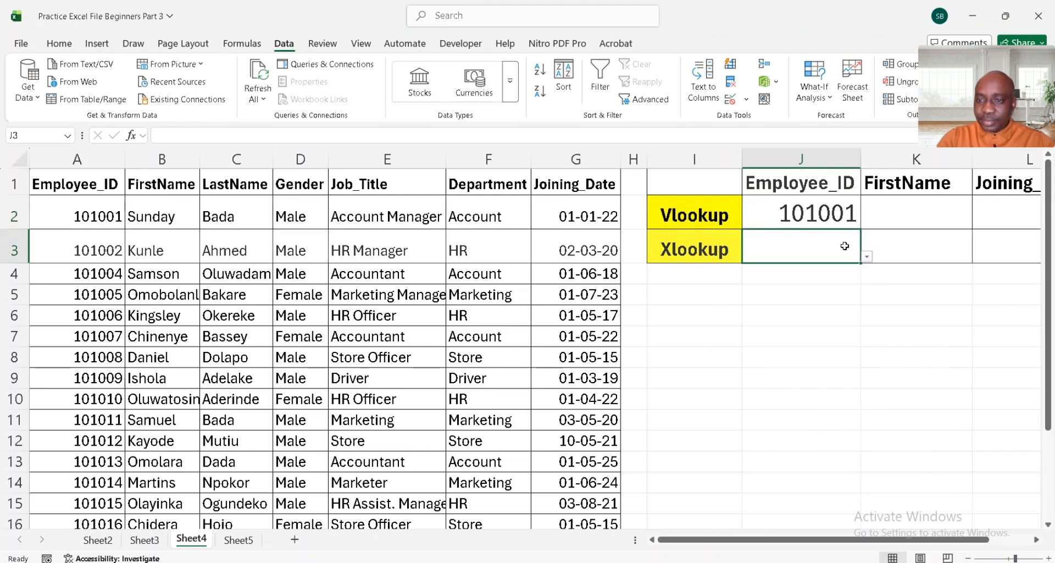
{"action": "left_click", "coordinate": [867, 256]}
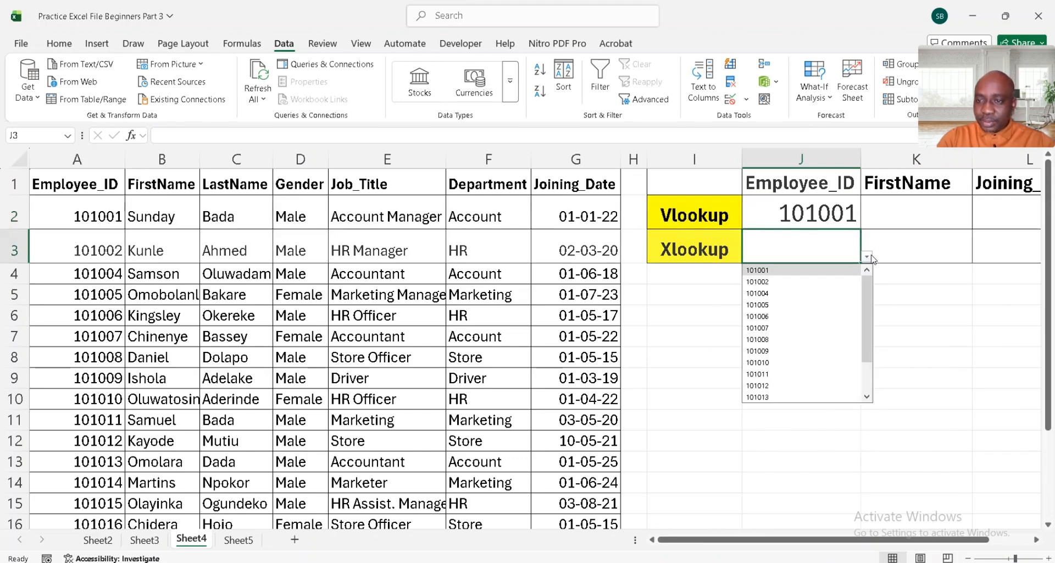
{"action": "left_click", "coordinate": [831, 271]}
Start a VLOOKUP formula in the FirstName cell K2 with J2 as the lookup value.
{"action": "left_click", "coordinate": [909, 223]}
{"action": "scroll", "coordinate": [874, 235], "scroll_direction": "right", "scroll_amount": 2}
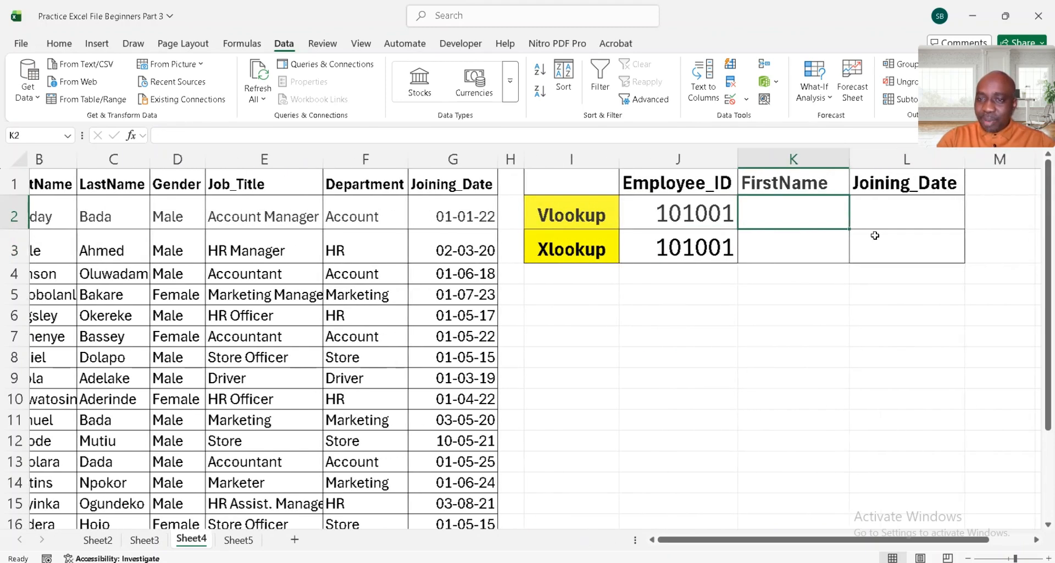
{"action": "scroll", "coordinate": [875, 236], "scroll_direction": "right", "scroll_amount": 2}
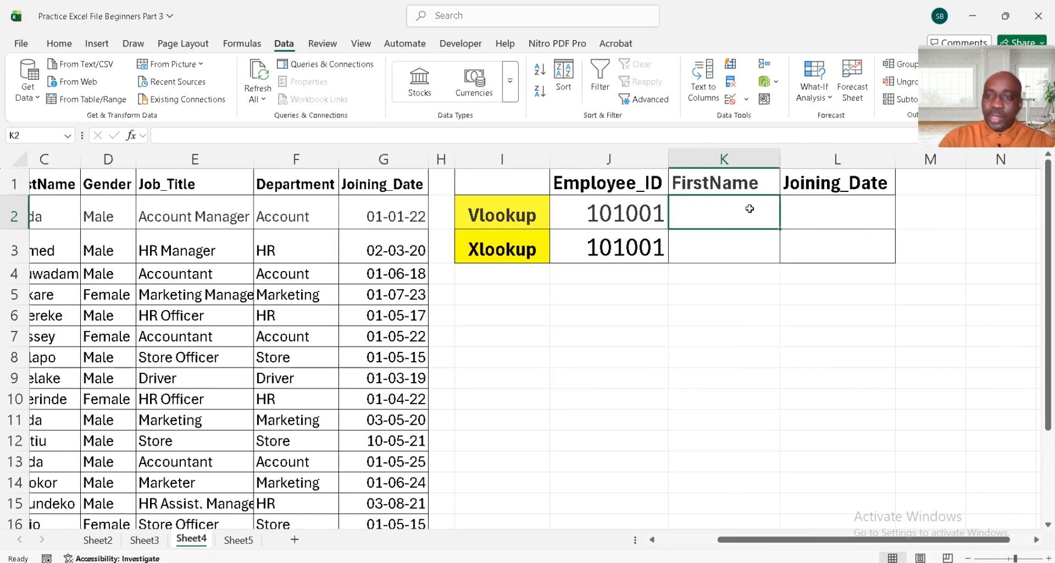
{"action": "type", "text": "="}
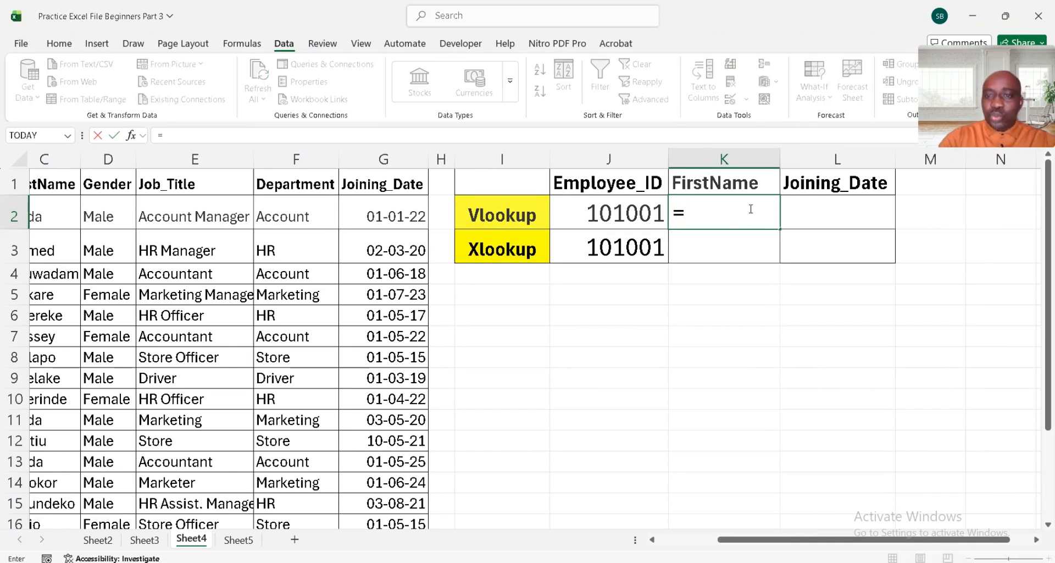
{"action": "type", "text": "vlo"}
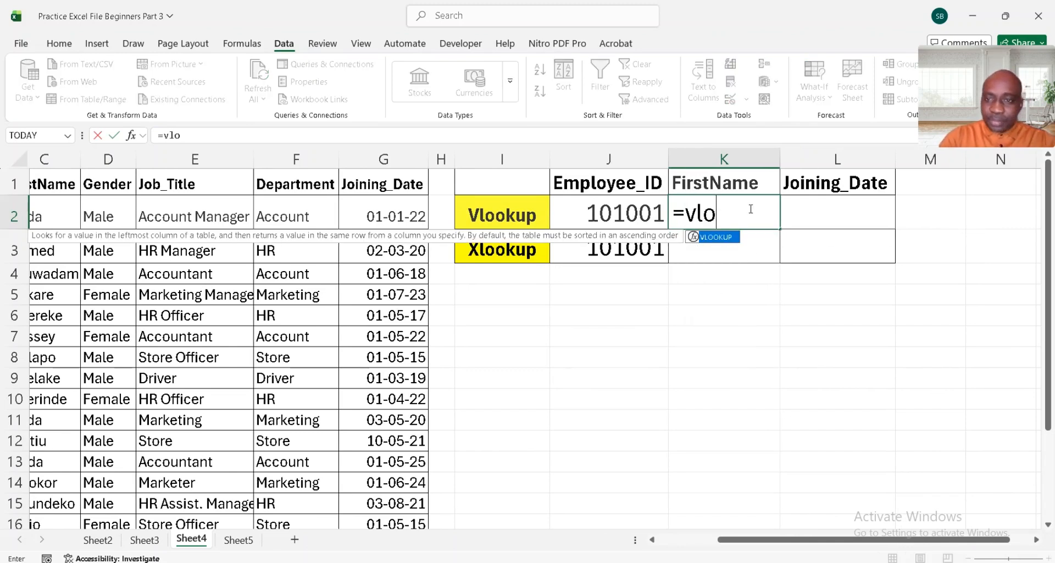
{"action": "key", "text": "Tab"}
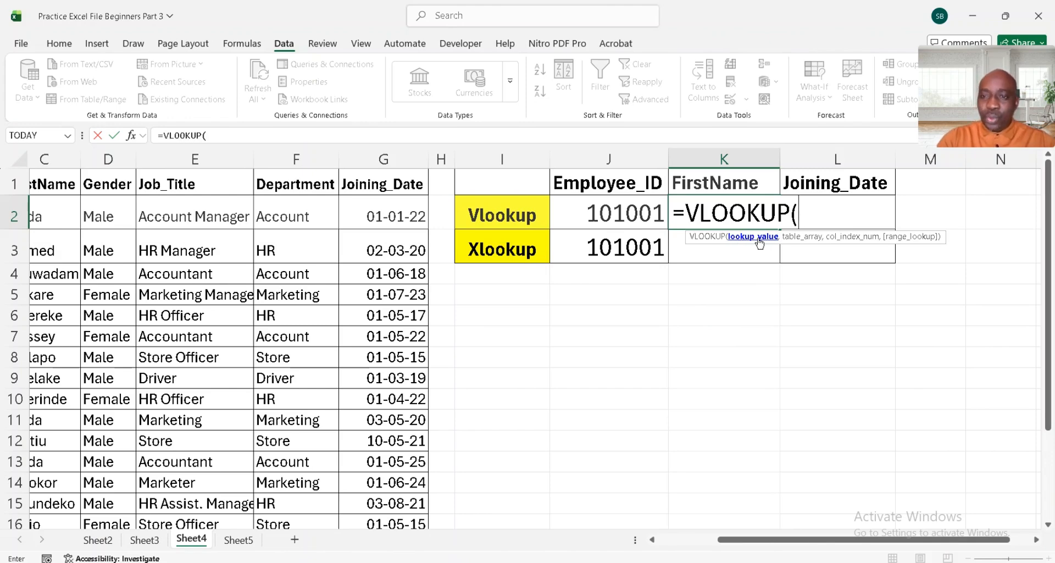
{"action": "left_click", "coordinate": [621, 216]}
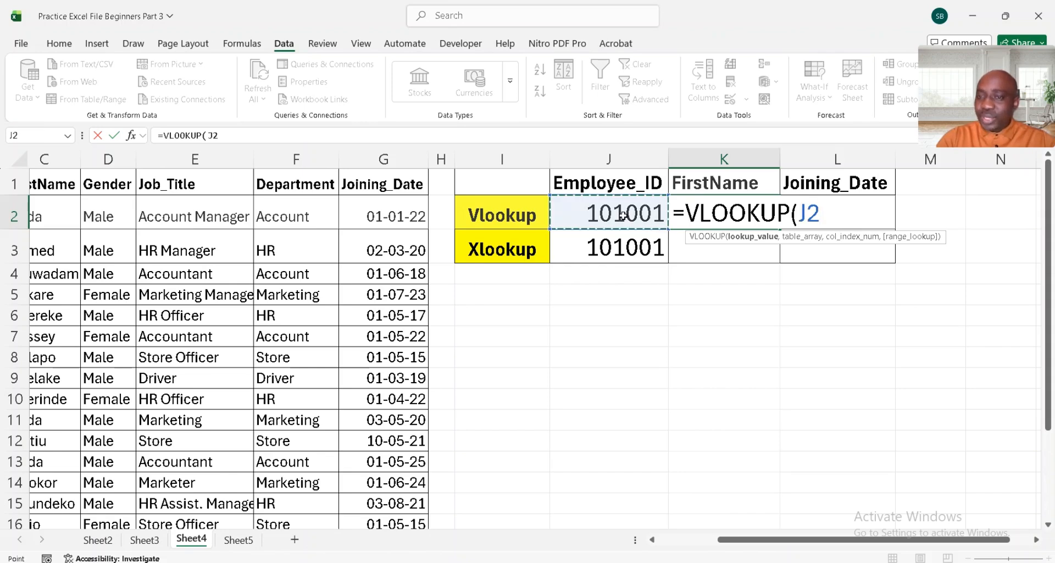
{"action": "type", "text": ","}
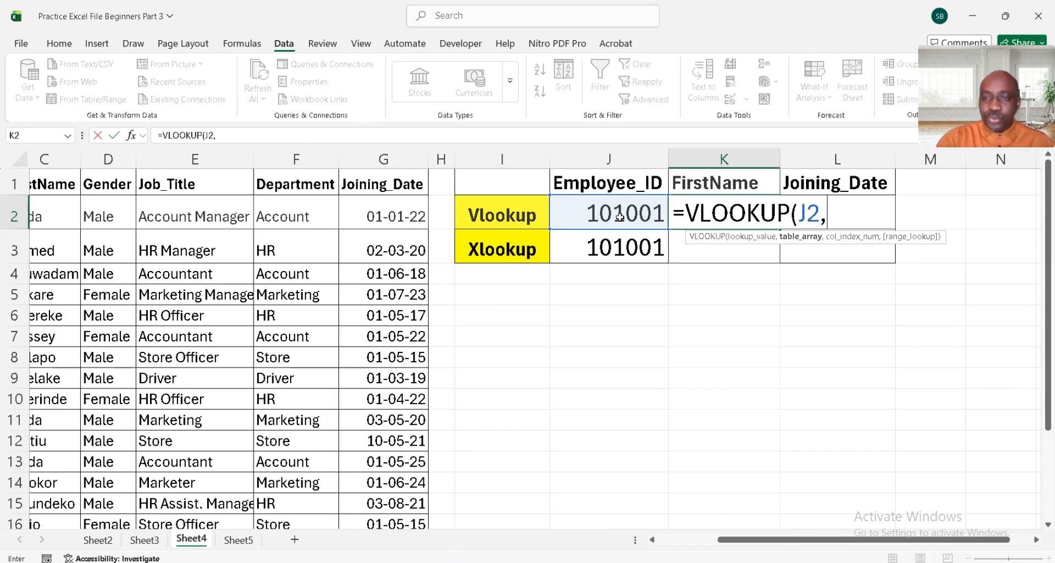
Set the VLOOKUP table array to the whole employee table including its headers, A1:G17.
{"action": "left_click", "coordinate": [193, 185]}
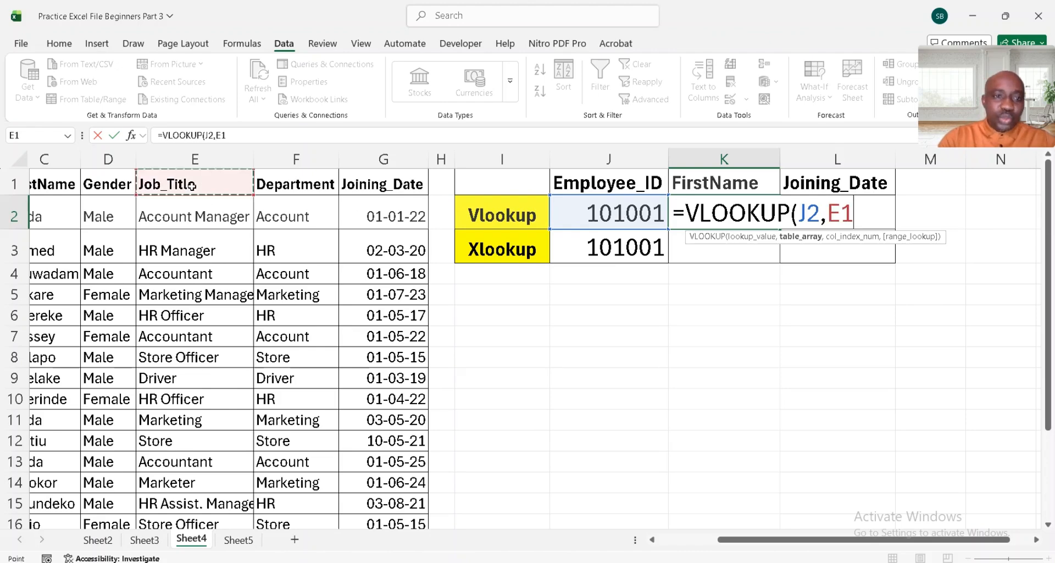
{"action": "key", "text": "Left"}
{"action": "key", "text": "Left"}
{"action": "key", "text": "Left"}
{"action": "key", "text": "Left"}
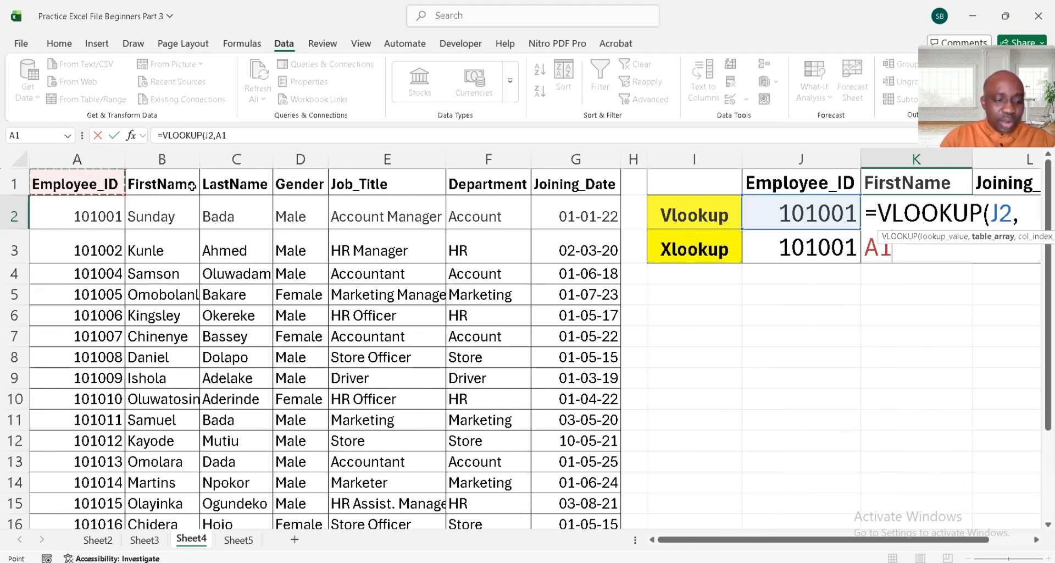
{"action": "key", "text": "ctrl+shift+Right"}
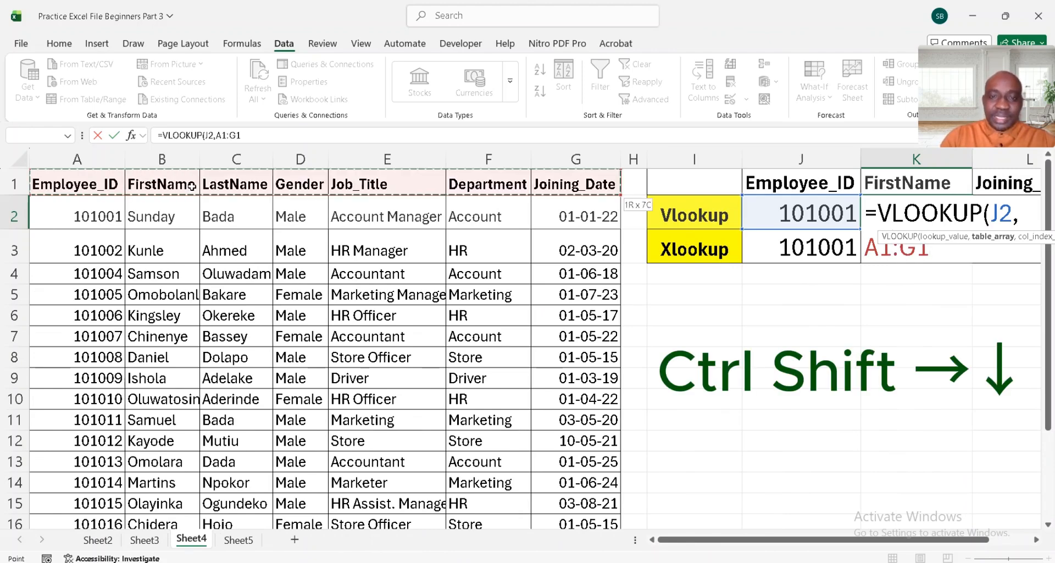
{"action": "key", "text": "ctrl+shift+Down"}
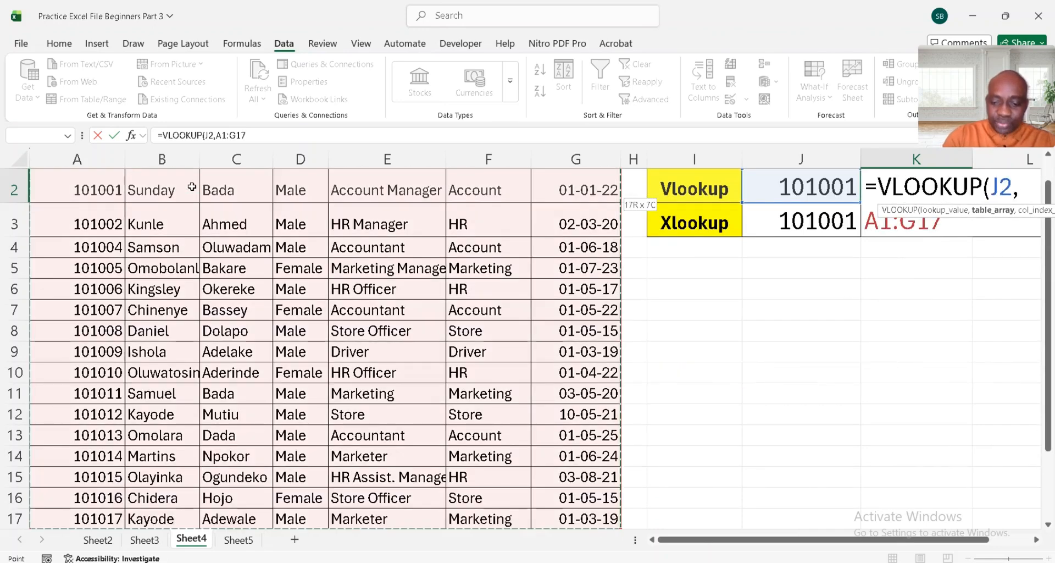
{"action": "type", "text": ","}
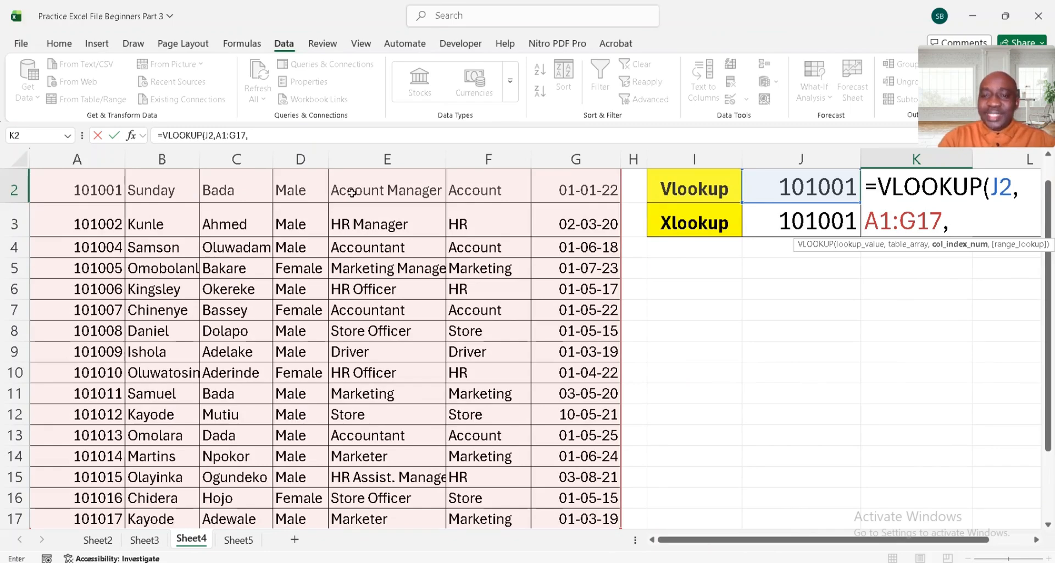
Begin an array constant for the VLOOKUP column index with 2, for the FirstName column.
{"action": "scroll", "coordinate": [692, 305], "scroll_direction": "right", "scroll_amount": 3}
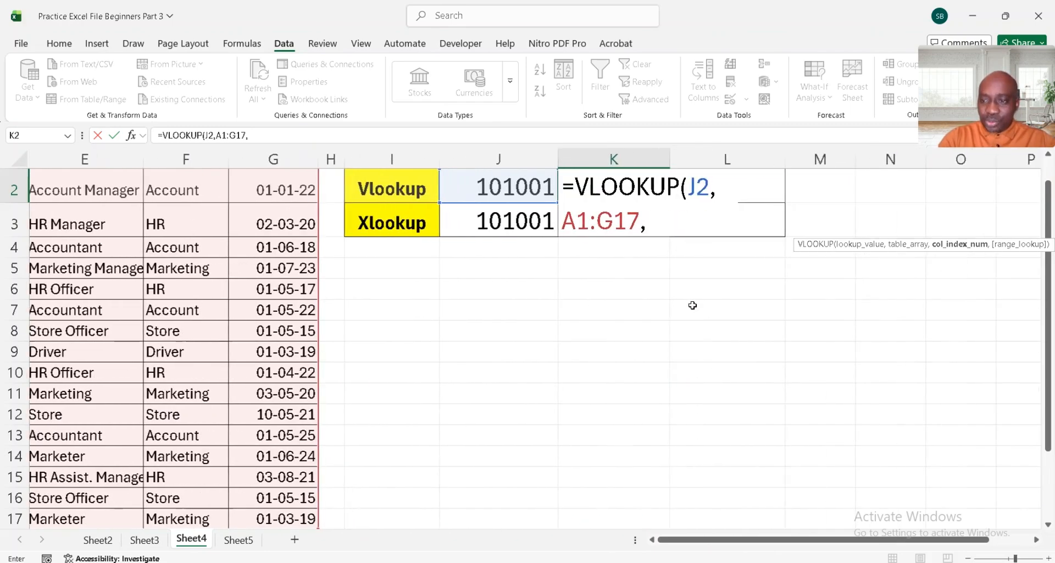
{"action": "scroll", "coordinate": [692, 305], "scroll_direction": "right", "scroll_amount": 2}
{"action": "scroll", "coordinate": [692, 305], "scroll_direction": "left", "scroll_amount": 3}
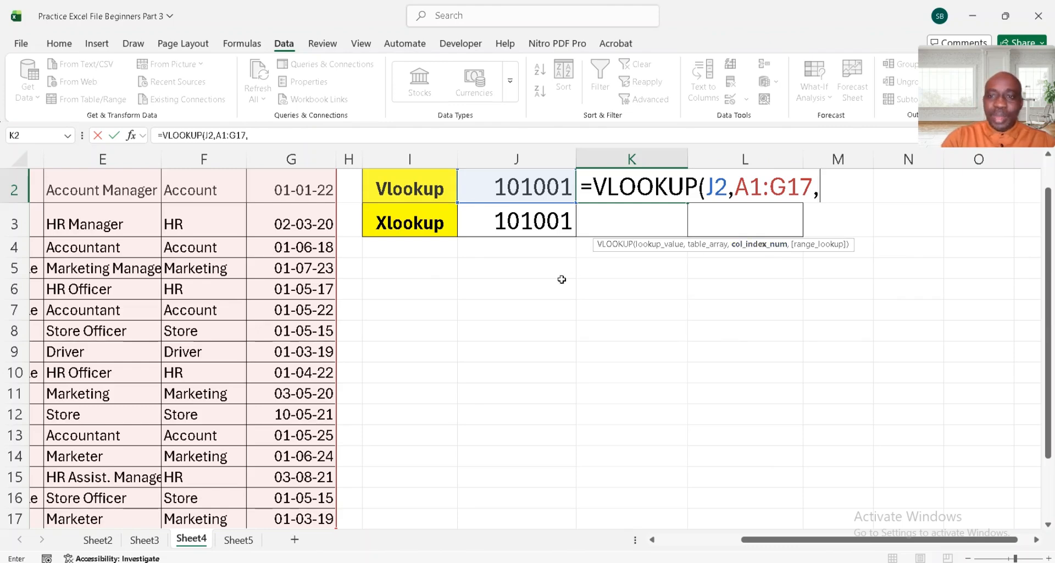
{"action": "scroll", "coordinate": [598, 271], "scroll_direction": "left", "scroll_amount": 3}
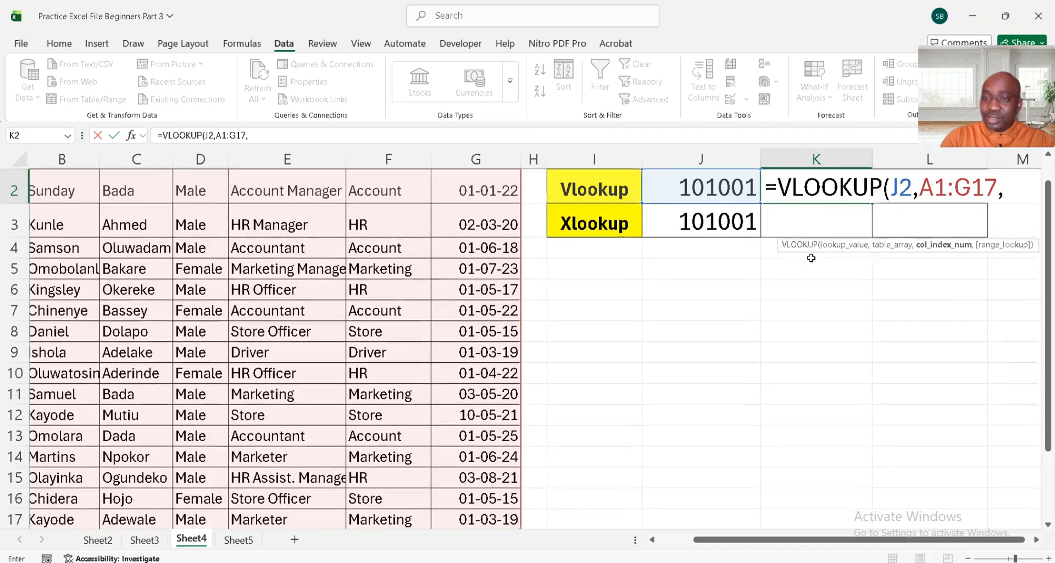
{"action": "scroll", "coordinate": [811, 258], "scroll_direction": "up", "scroll_amount": 1}
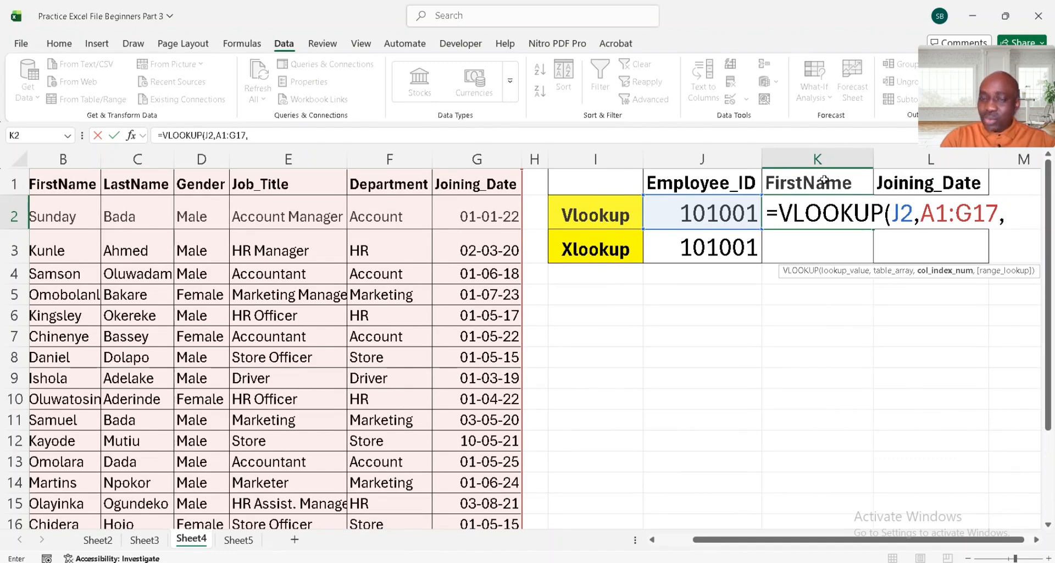
{"action": "scroll", "coordinate": [408, 251], "scroll_direction": "left", "scroll_amount": 2}
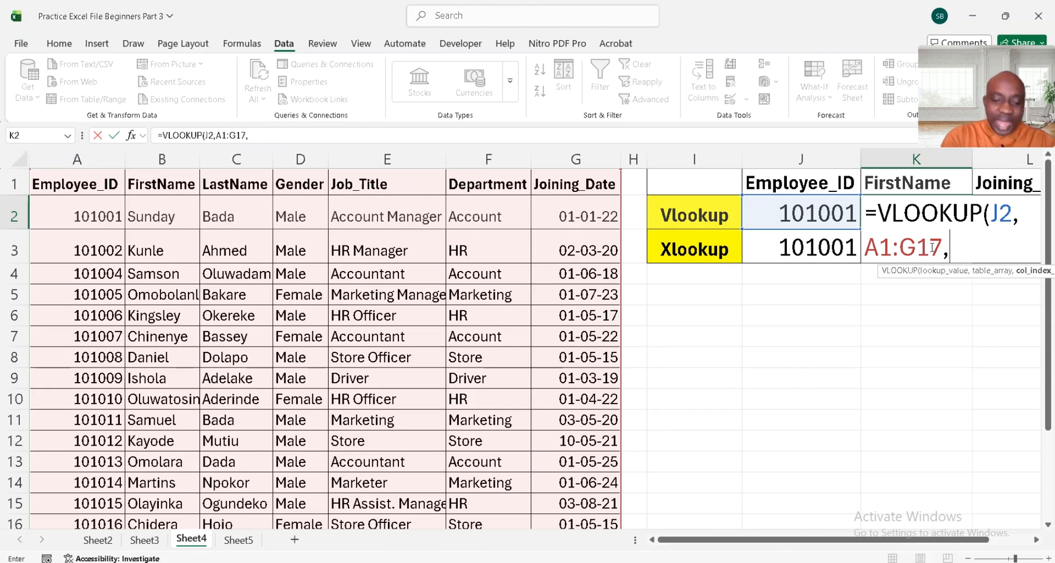
{"action": "type", "text": "{2"}
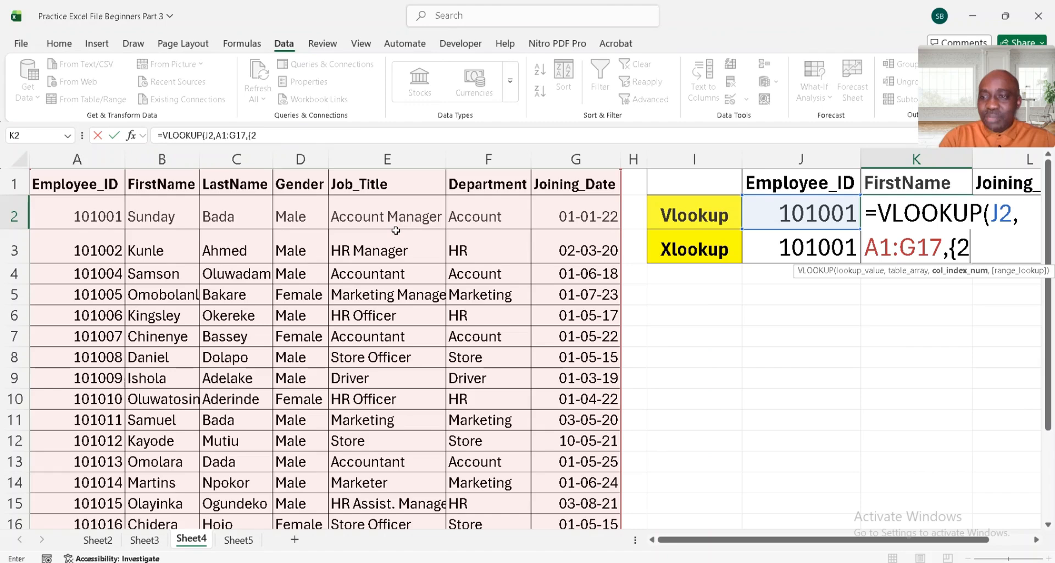
{"action": "type", "text": ","}
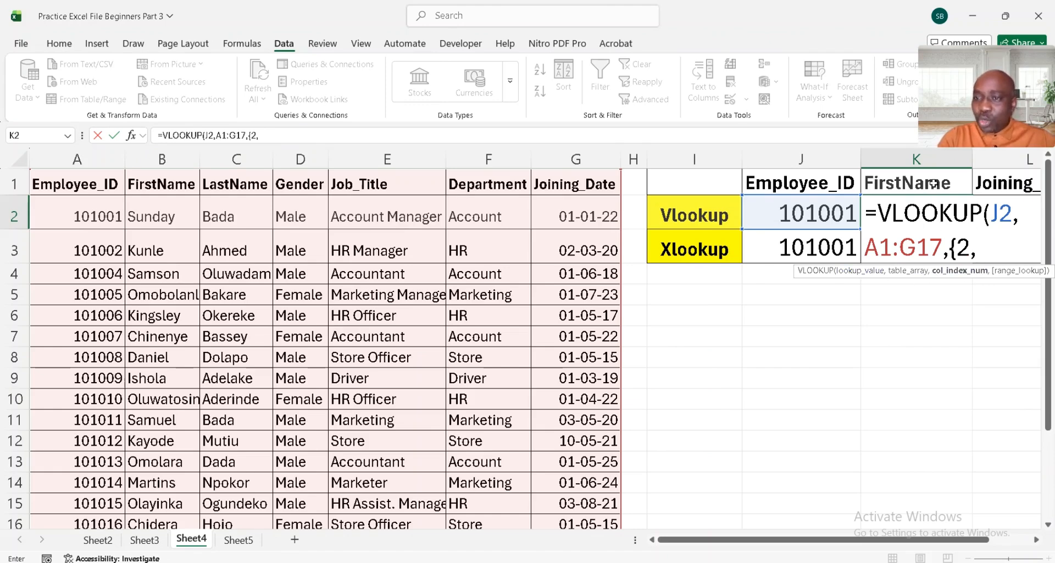
Add 7 for the Joining_Date column and close the column index array as {2,7}.
{"action": "scroll", "coordinate": [934, 184], "scroll_direction": "right", "scroll_amount": 1}
{"action": "scroll", "coordinate": [934, 183], "scroll_direction": "right", "scroll_amount": 3}
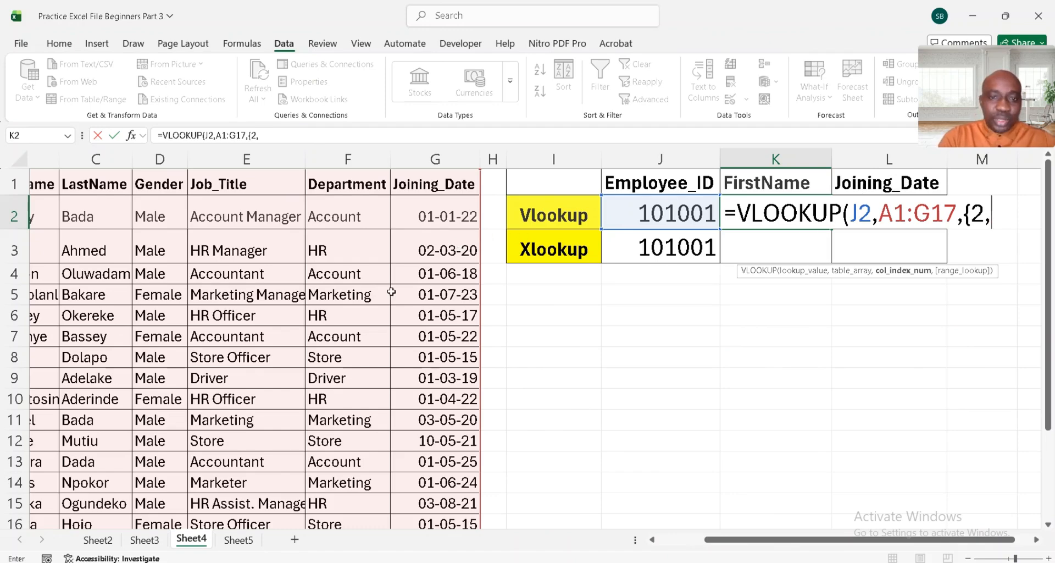
{"action": "scroll", "coordinate": [392, 291], "scroll_direction": "left", "scroll_amount": 2}
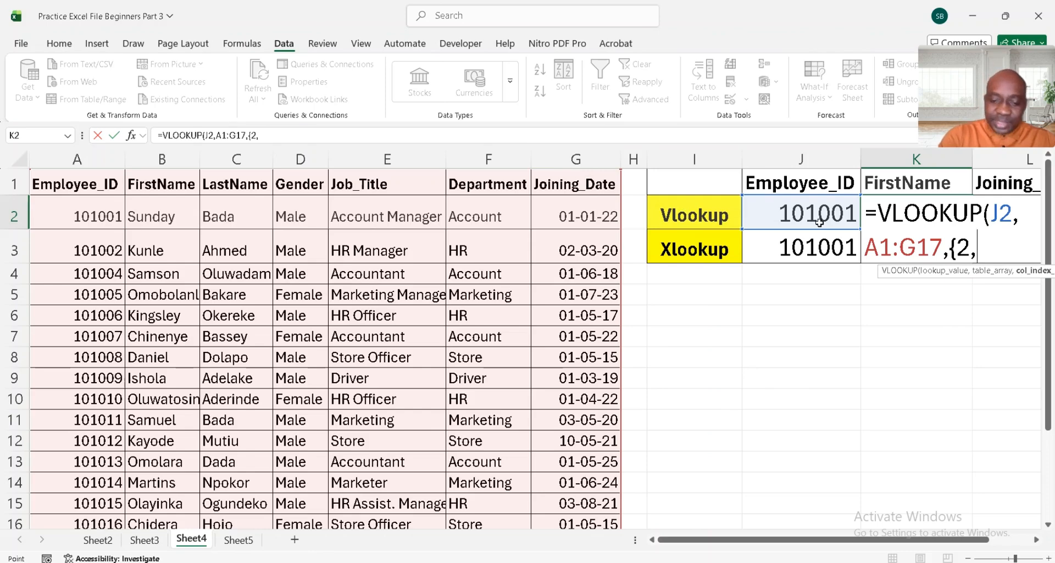
{"action": "type", "text": "7"}
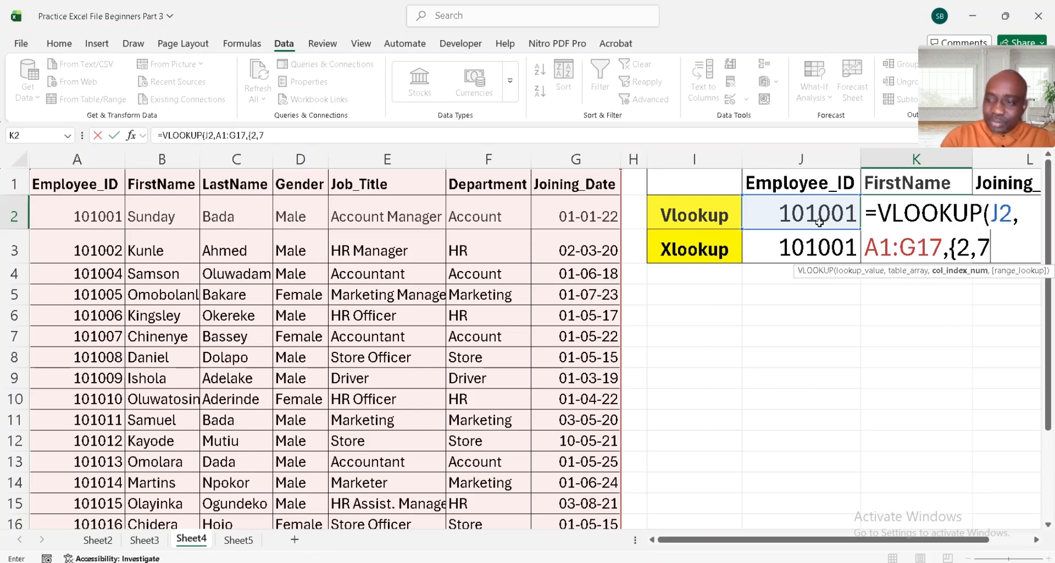
{"action": "type", "text": "}"}
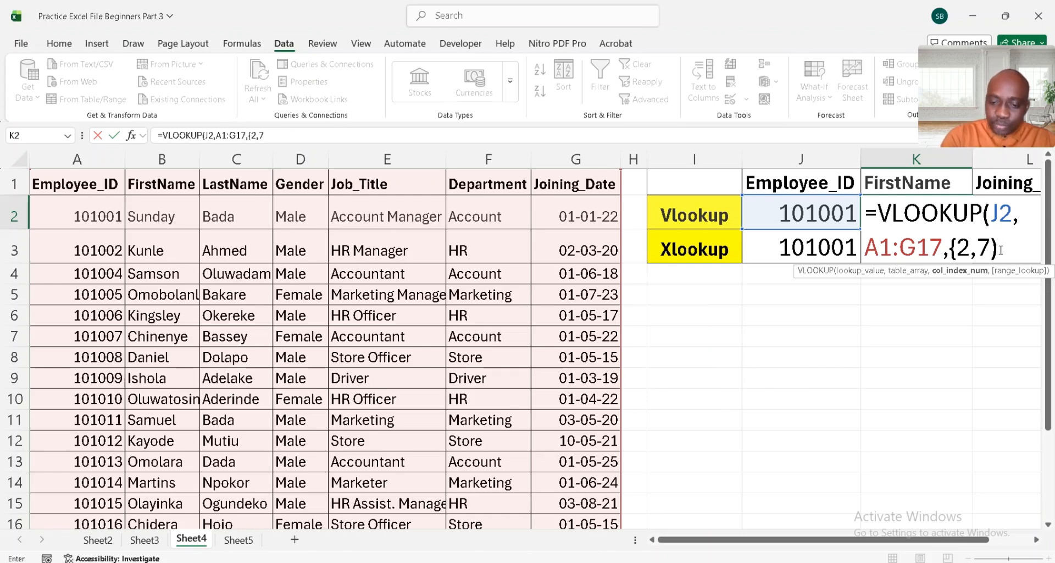
{"action": "key", "text": "BackSpace"}
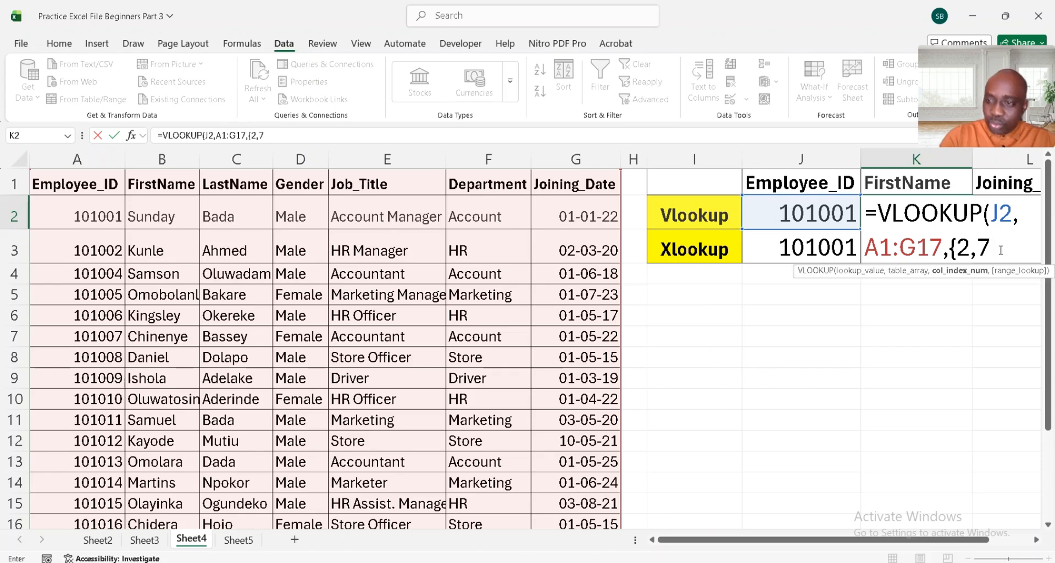
{"action": "type", "text": "}"}
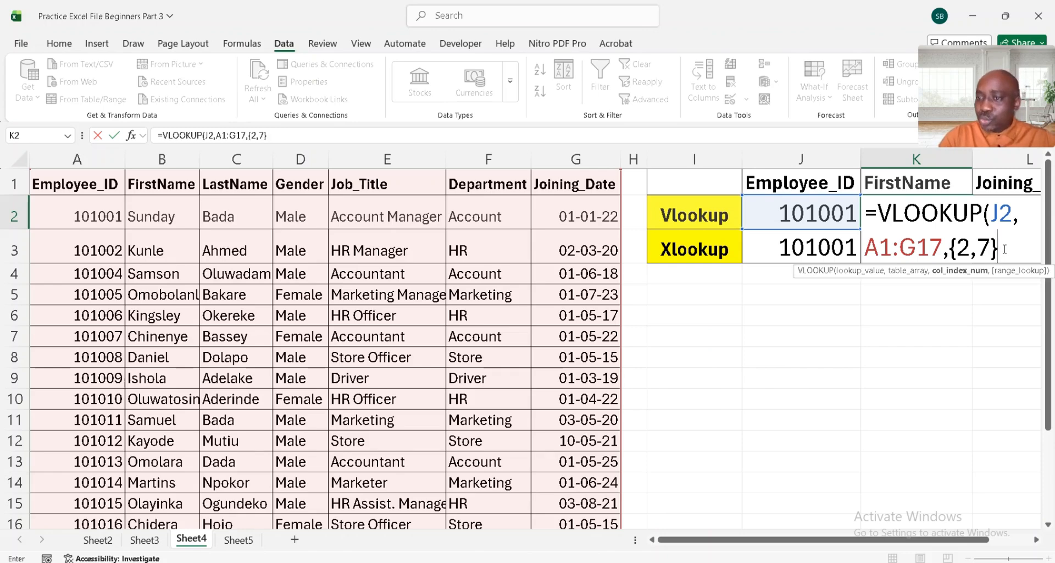
Finish the VLOOKUP formula in K2 with range lookup 0 for an exact match and enter it.
{"action": "type", "text": ","}
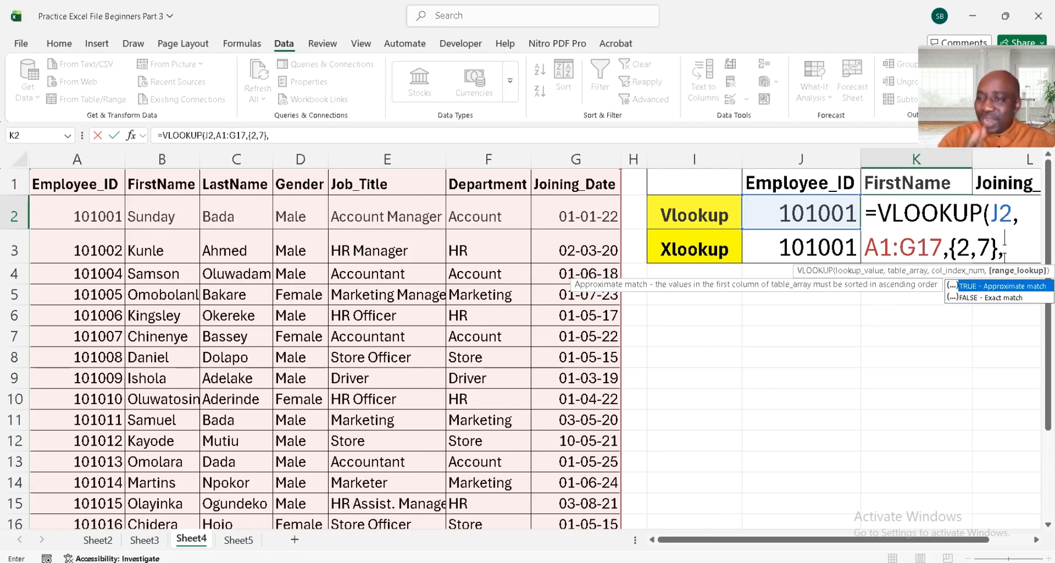
{"action": "type", "text": "0"}
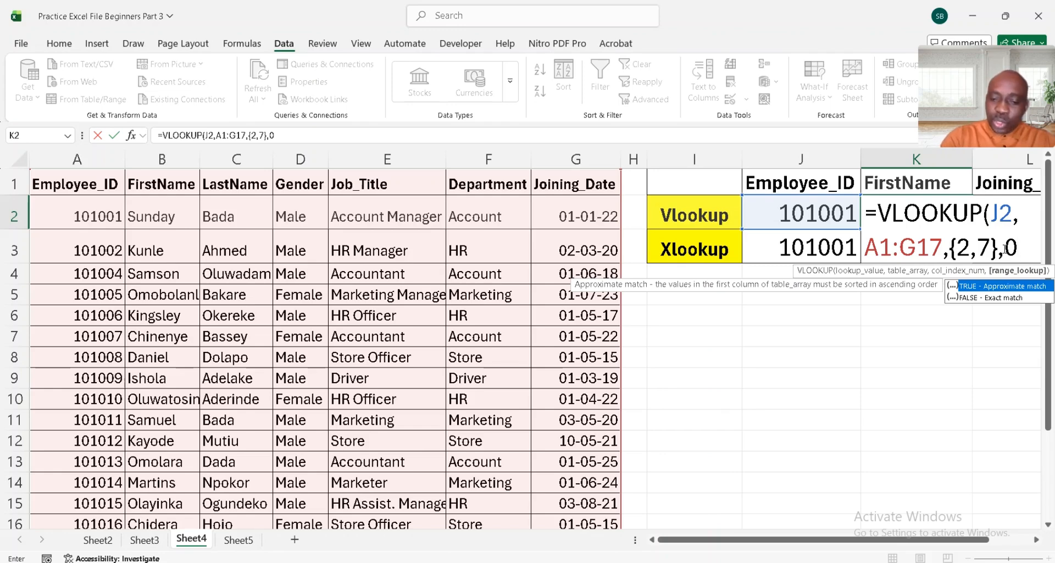
{"action": "type", "text": ")"}
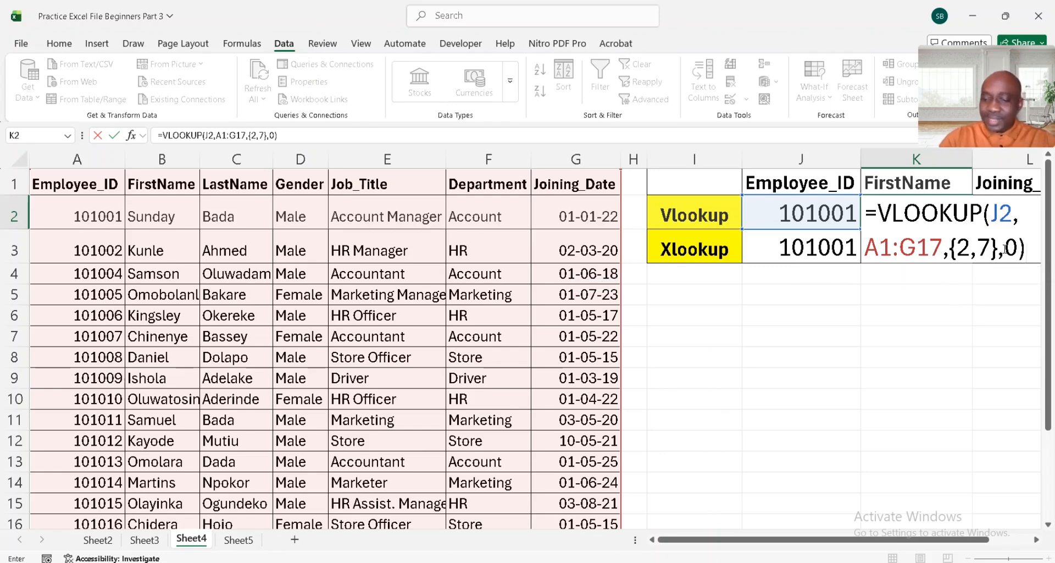
{"action": "key", "text": "Return"}
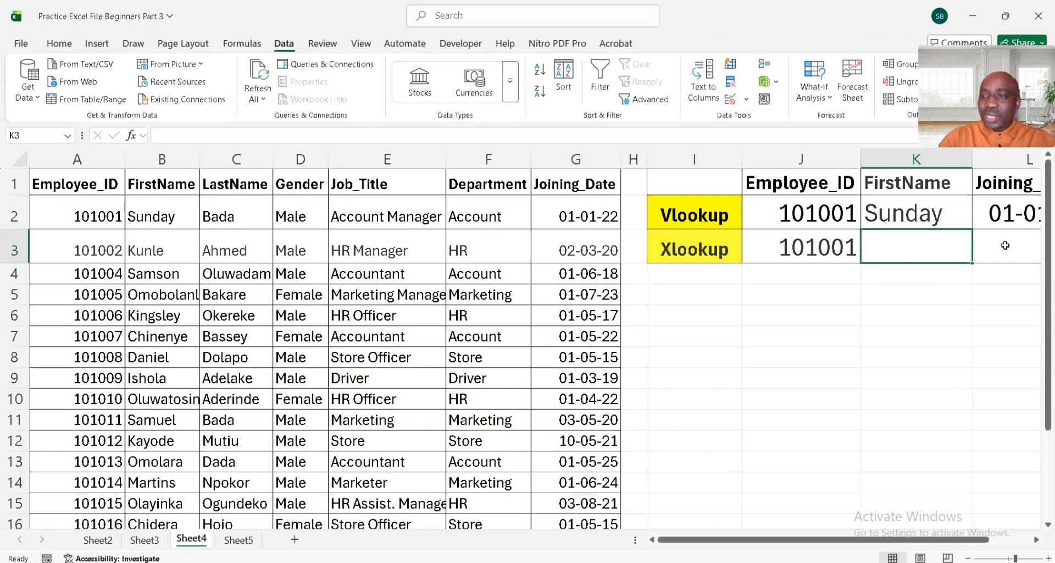
Compare the VLOOKUP results in K2 and L2 with the employee's FirstName and Joining_Date in row 2 of the source table.
{"action": "scroll", "coordinate": [1003, 249], "scroll_direction": "right", "scroll_amount": 3}
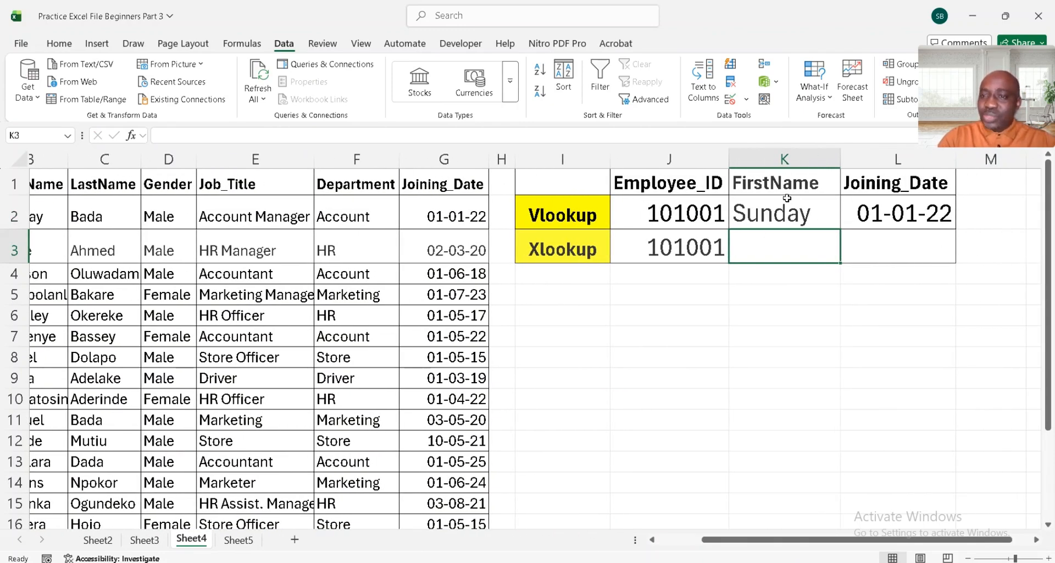
{"action": "left_click", "coordinate": [798, 215]}
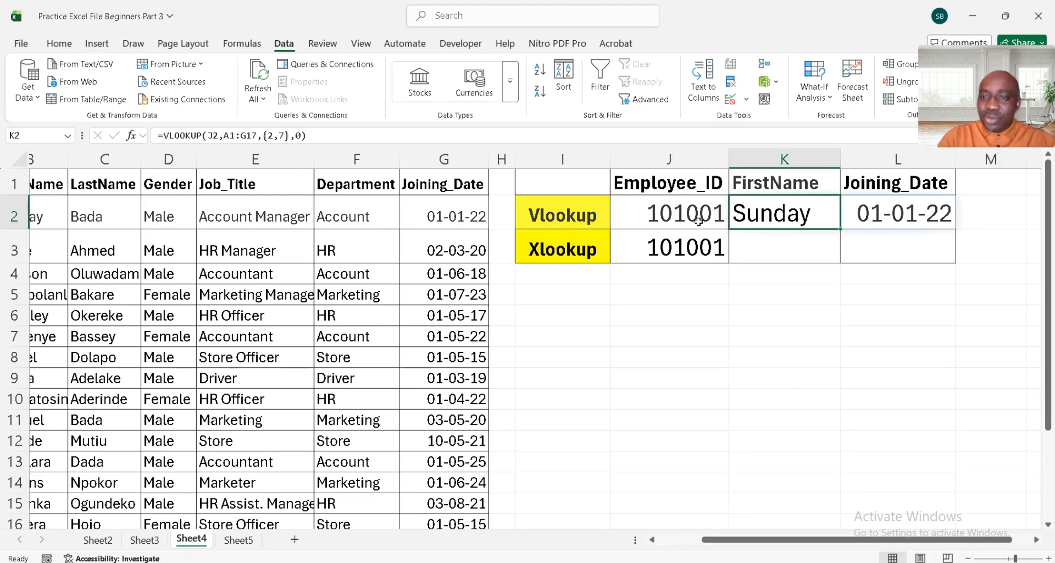
{"action": "scroll", "coordinate": [176, 238], "scroll_direction": "left", "scroll_amount": 3}
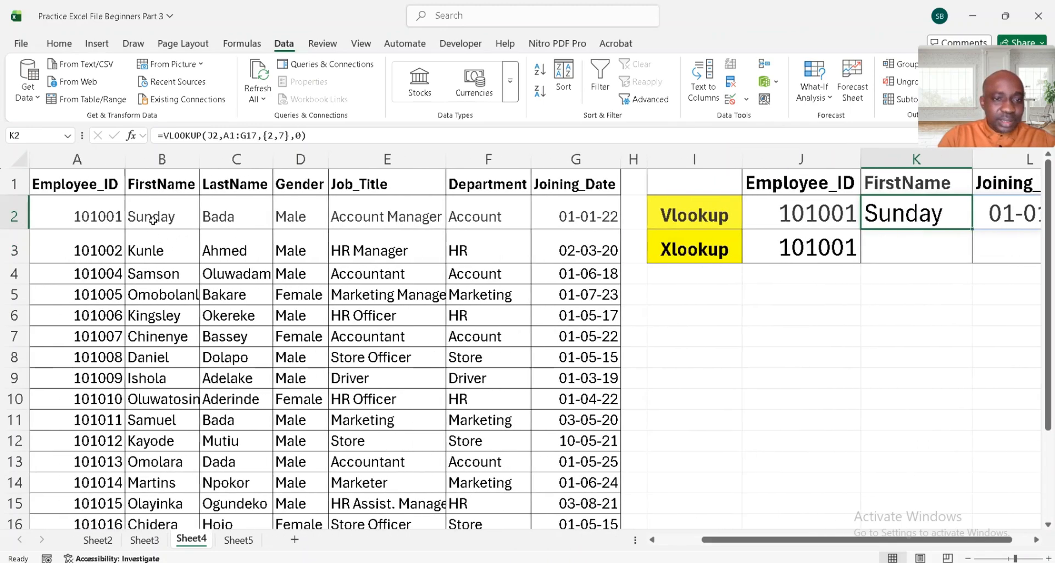
{"action": "left_click", "coordinate": [153, 219]}
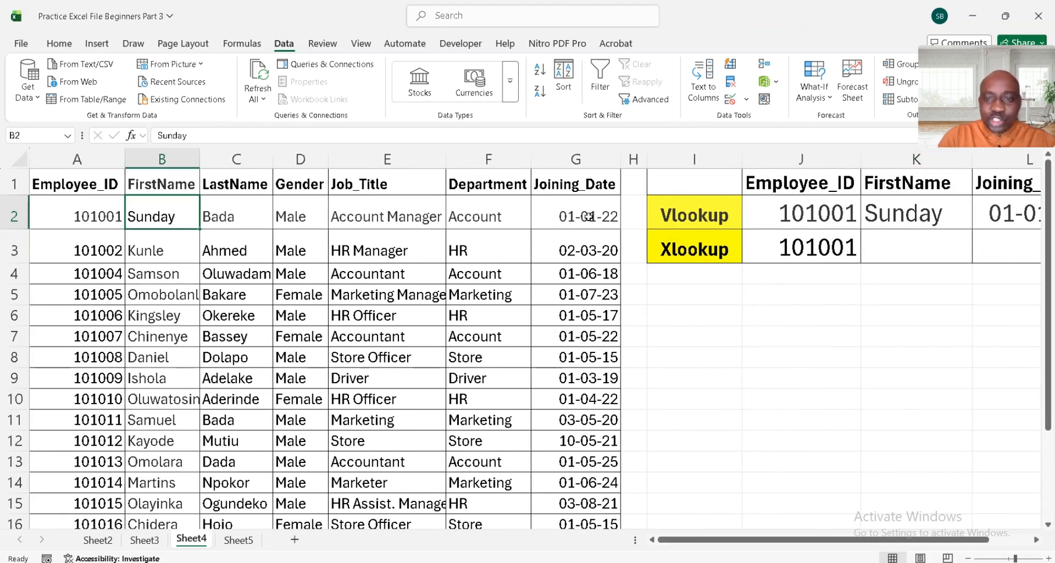
{"action": "left_click", "coordinate": [588, 217]}
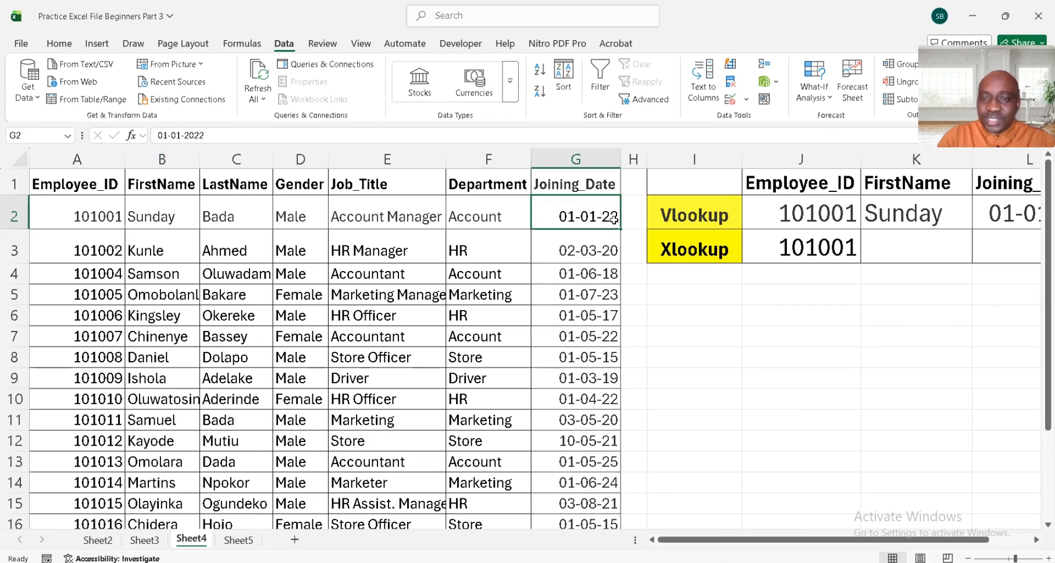
{"action": "scroll", "coordinate": [751, 205], "scroll_direction": "right", "scroll_amount": 5}
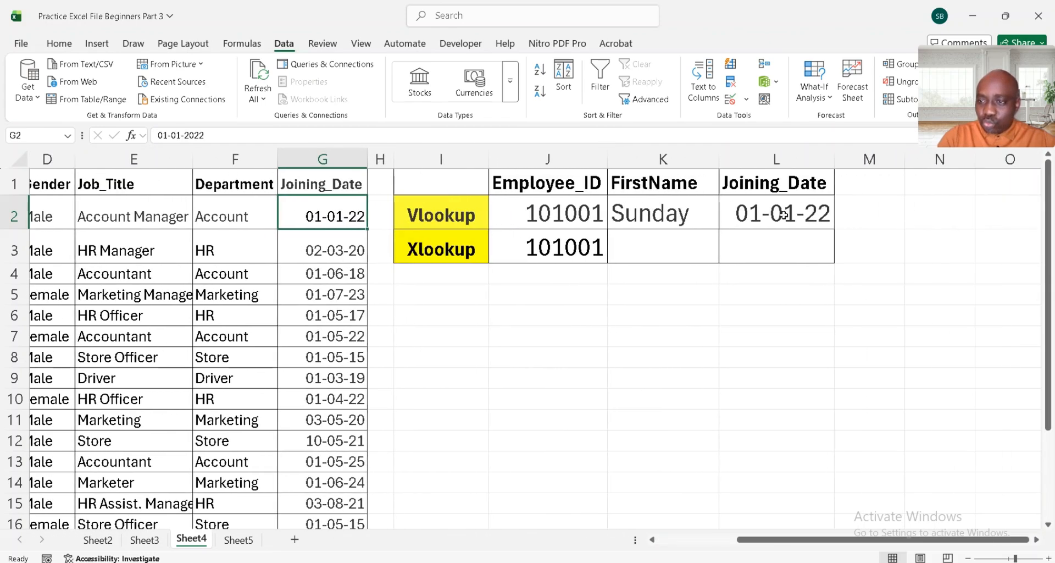
{"action": "left_click", "coordinate": [822, 212]}
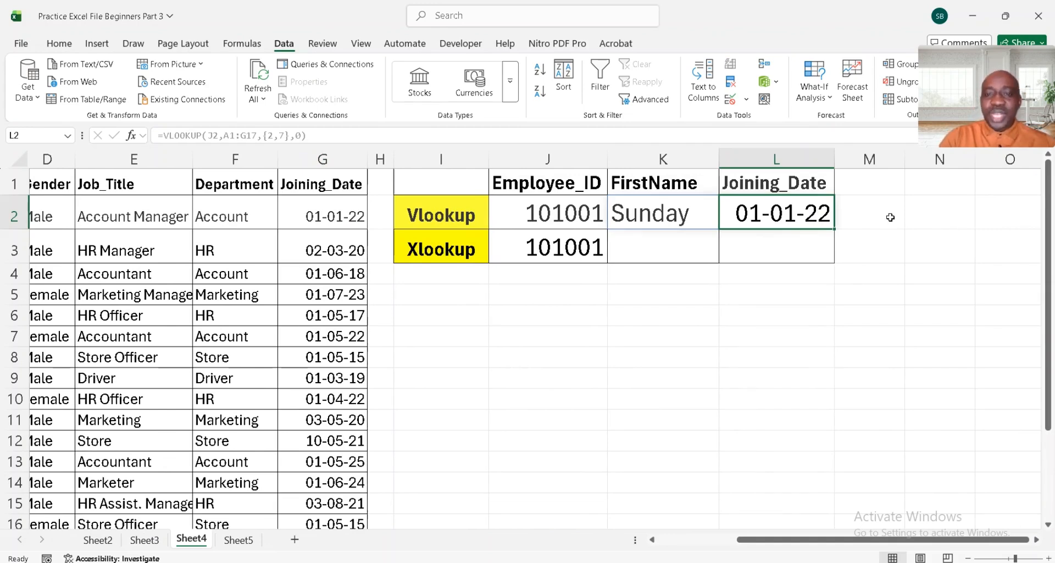
Start an XLOOKUP formula in the FirstName cell K3 with J3 as the lookup value.
{"action": "left_click", "coordinate": [659, 249]}
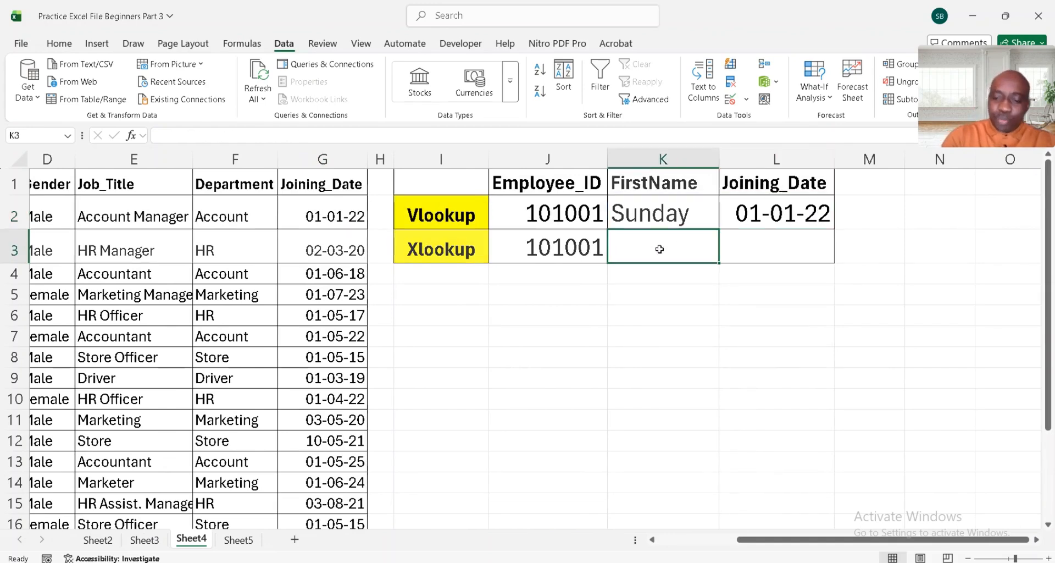
{"action": "type", "text": "=xlo"}
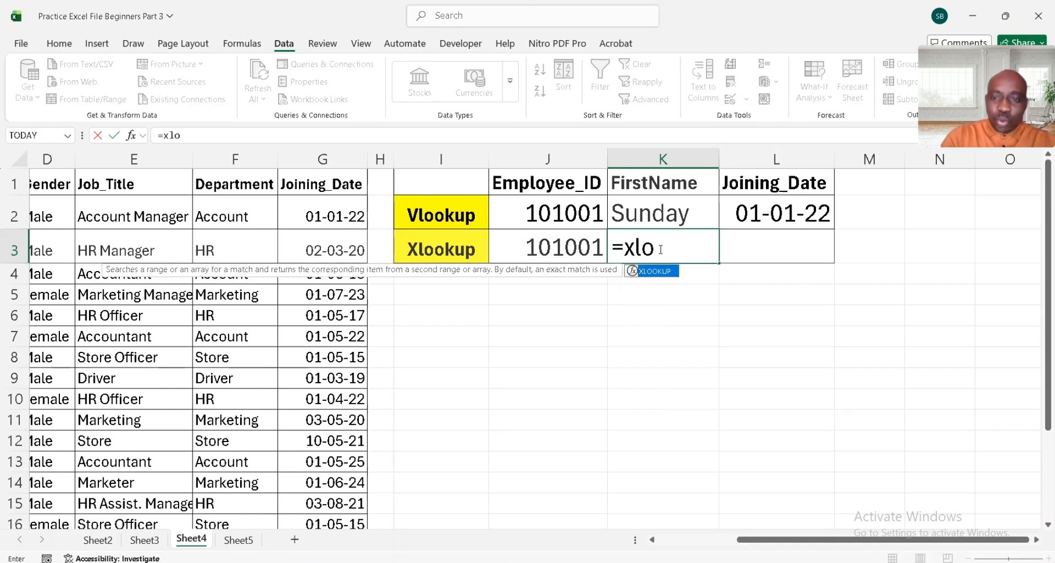
{"action": "key", "text": "Tab"}
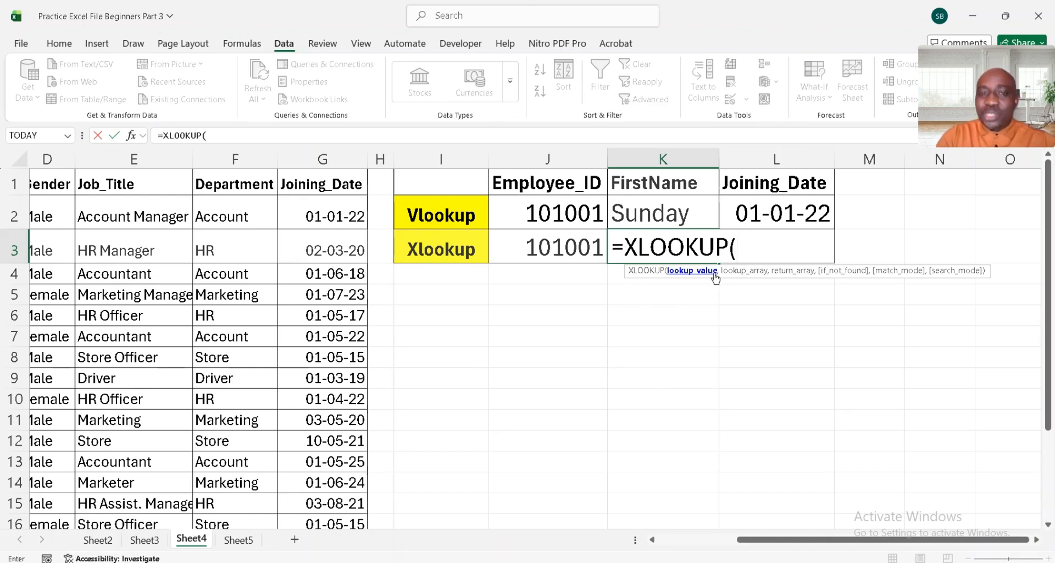
{"action": "left_click", "coordinate": [563, 247]}
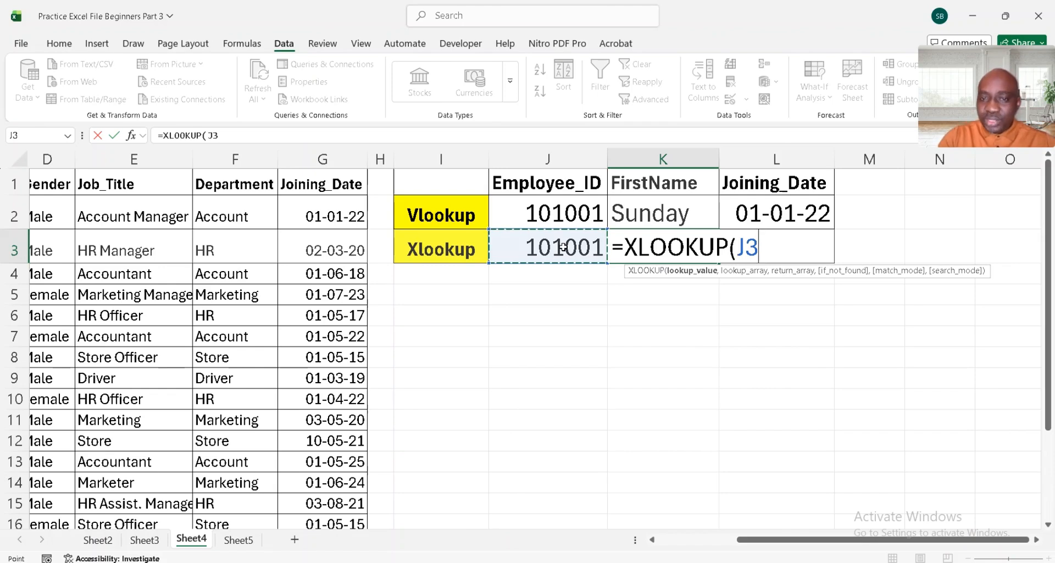
{"action": "type", "text": ","}
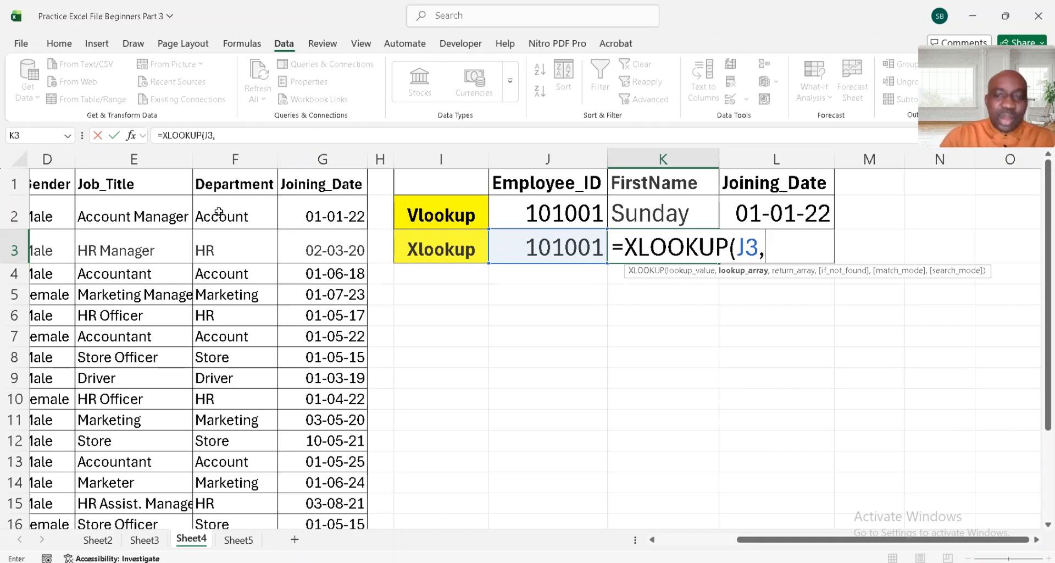
Set the XLOOKUP lookup array to the Employee_ID values without the header, A2:A17.
{"action": "left_click", "coordinate": [139, 217]}
{"action": "key", "text": "Left"}
{"action": "key", "text": "Left"}
{"action": "key", "text": "Left"}
{"action": "key", "text": "Left"}
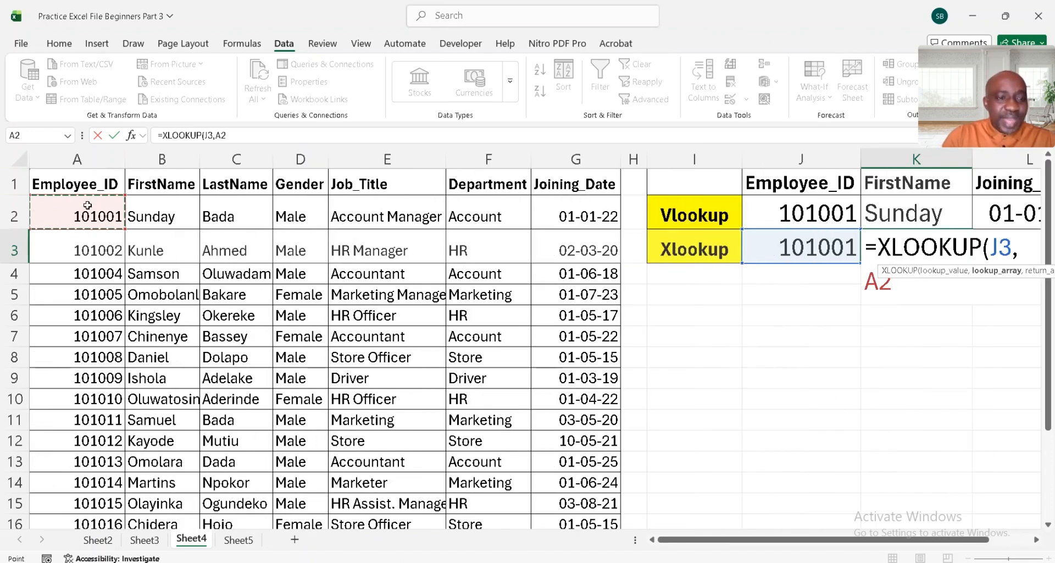
{"action": "key", "text": "ctrl+shift+Down"}
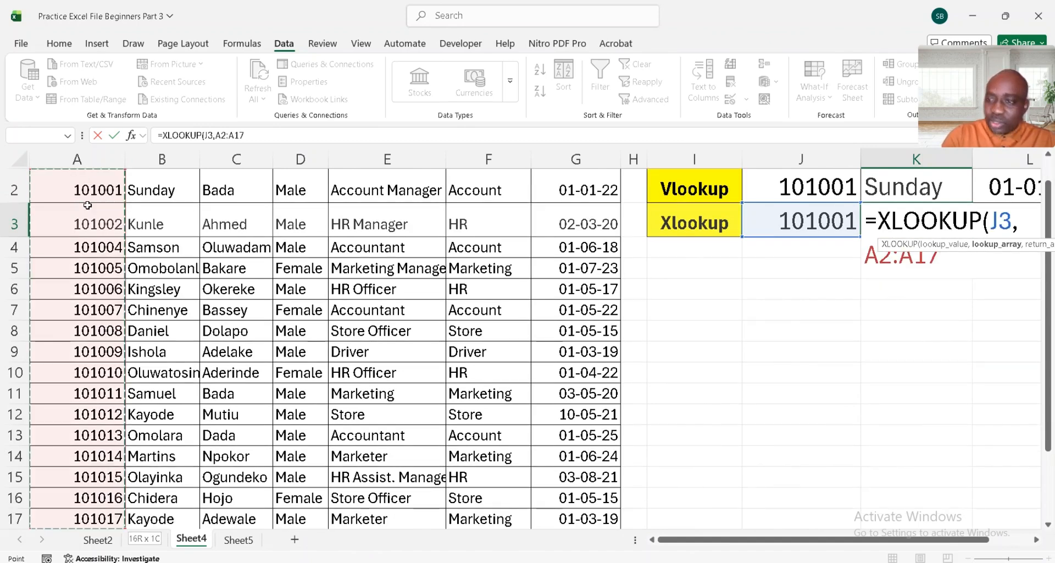
{"action": "type", "text": ","}
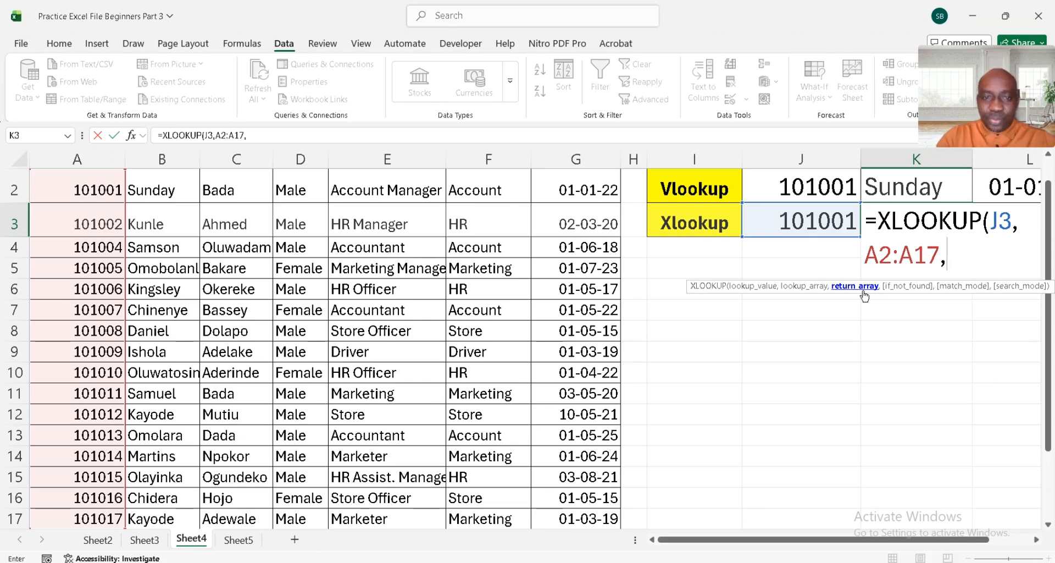
Set the XLOOKUP return array to the FirstName values without the header, B2:B17.
{"action": "left_click", "coordinate": [166, 314]}
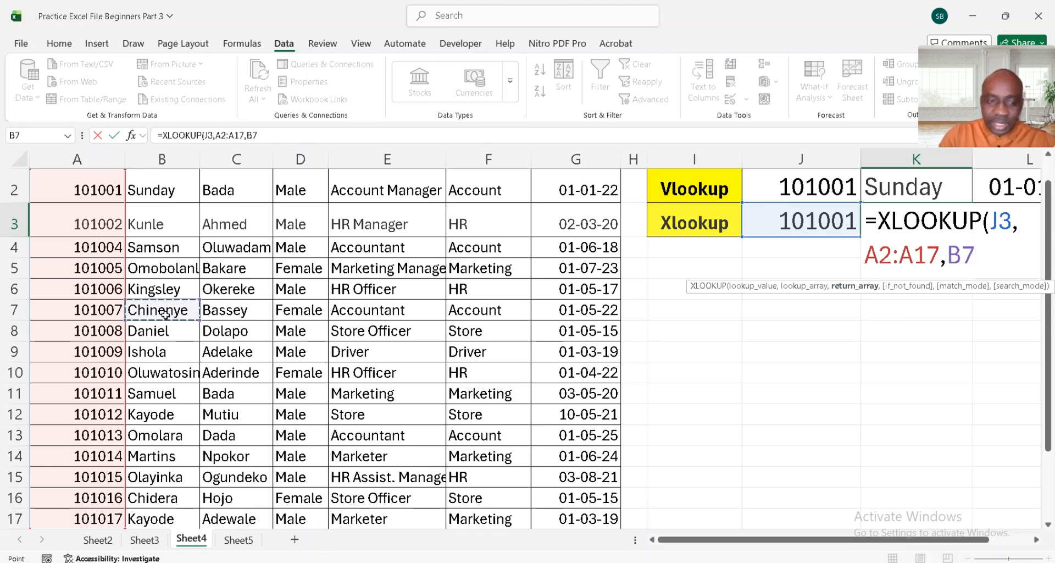
{"action": "key", "text": "ctrl+Up"}
{"action": "key", "text": "Down"}
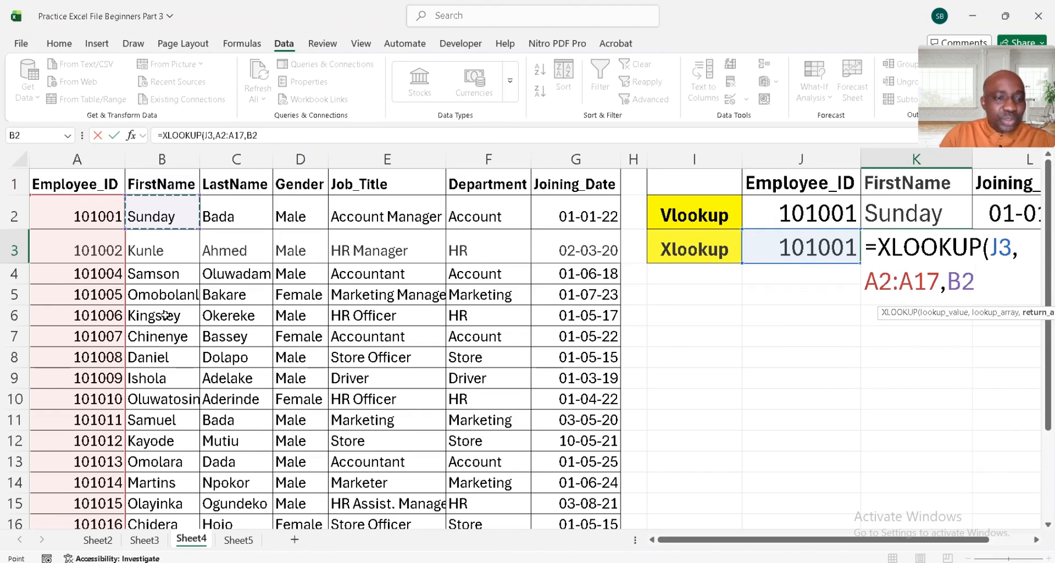
{"action": "key", "text": "ctrl+shift+Down"}
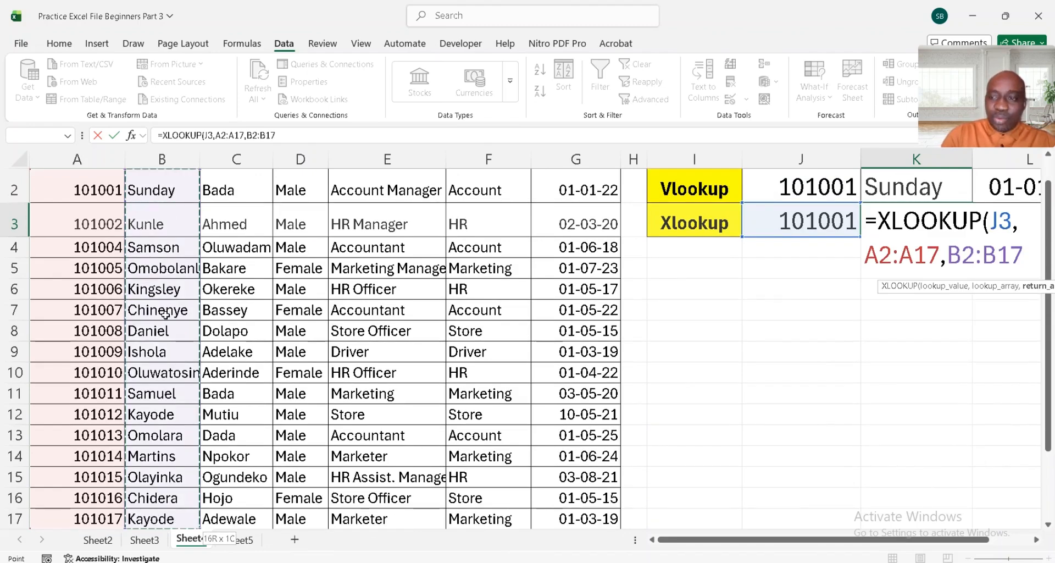
{"action": "type", "text": ","}
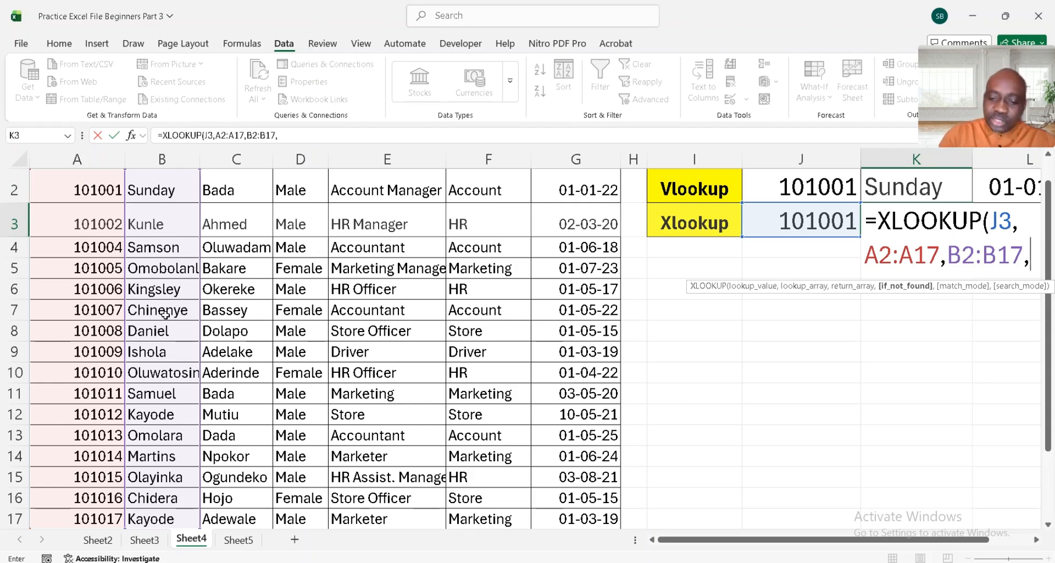
Set the XLOOKUP if-not-found text to "Missing", then close and enter the formula in K3.
{"action": "type", "text": "\""}
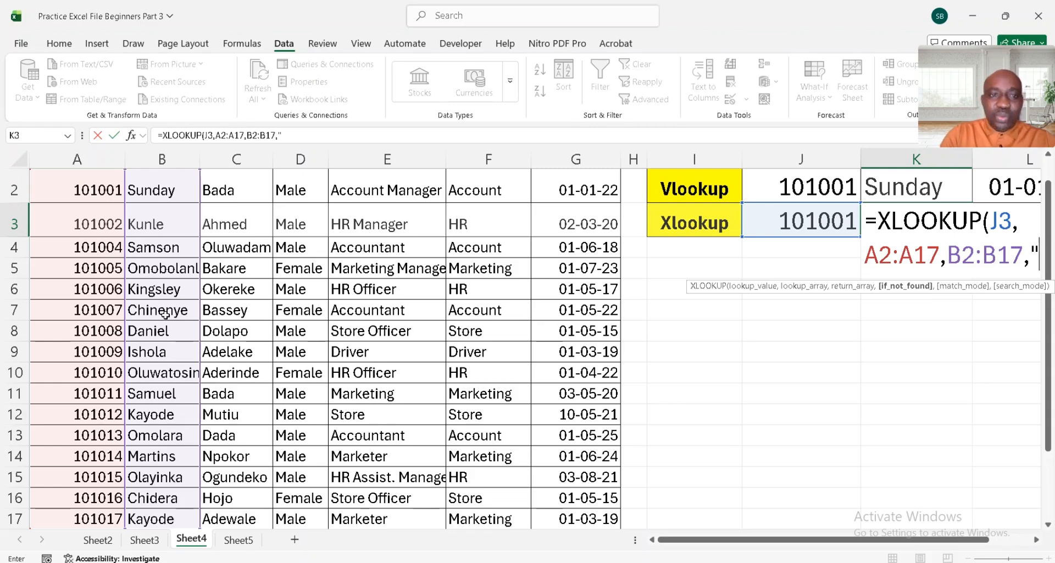
{"action": "type", "text": "Miss"}
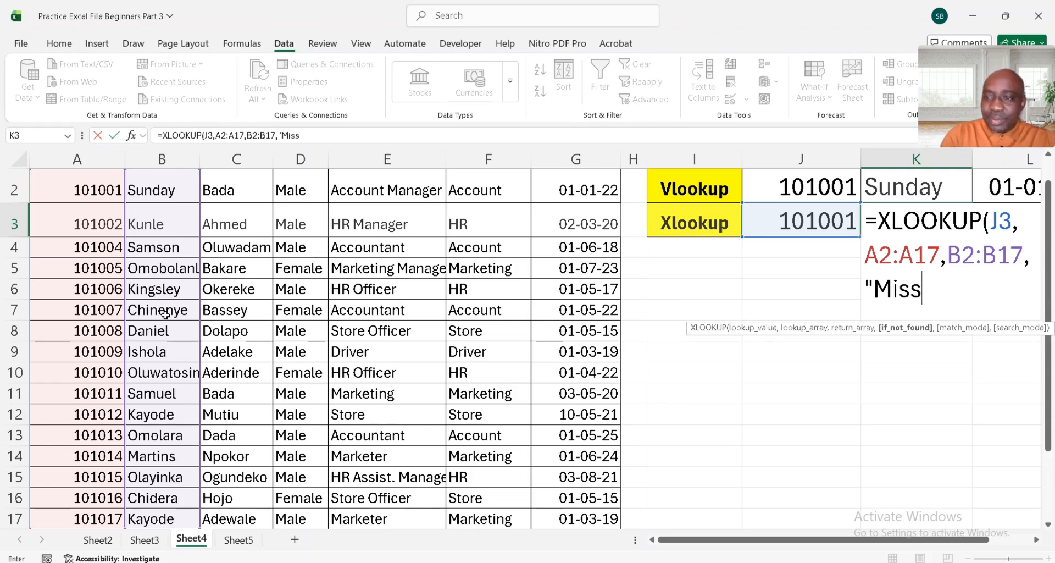
{"action": "type", "text": "ing\""}
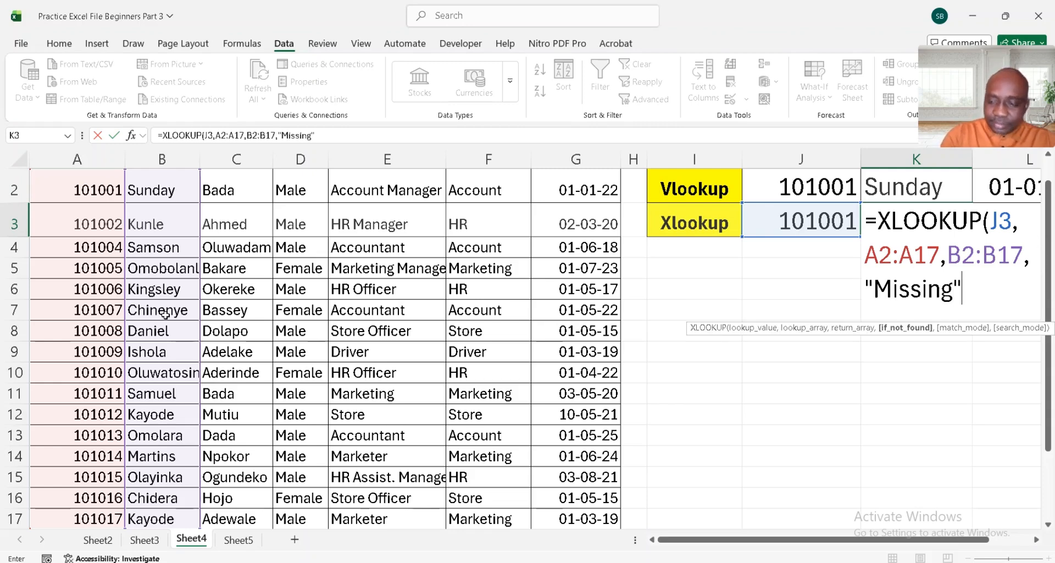
{"action": "type", "text": ")"}
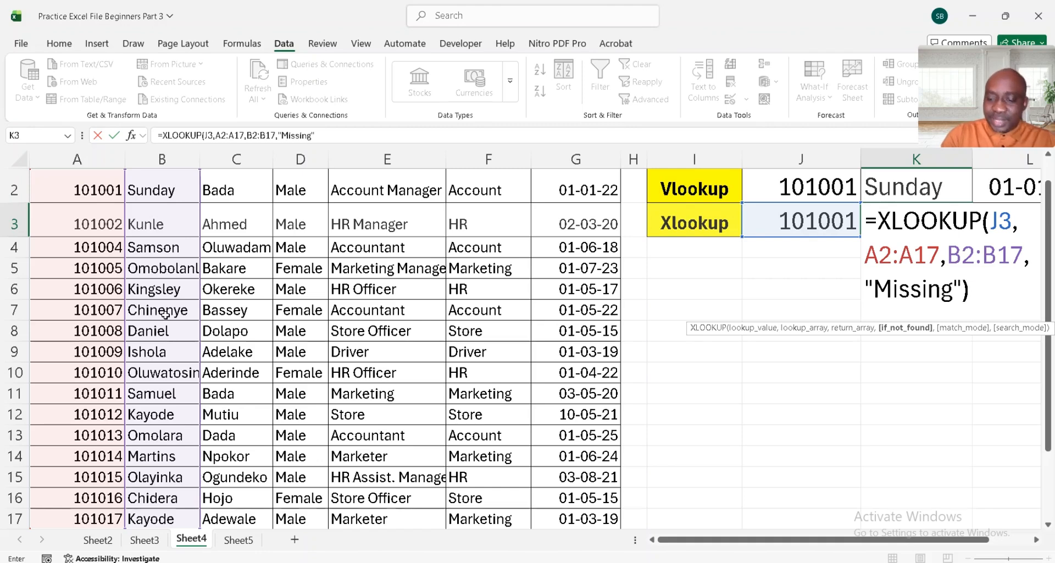
{"action": "key", "text": "Return"}
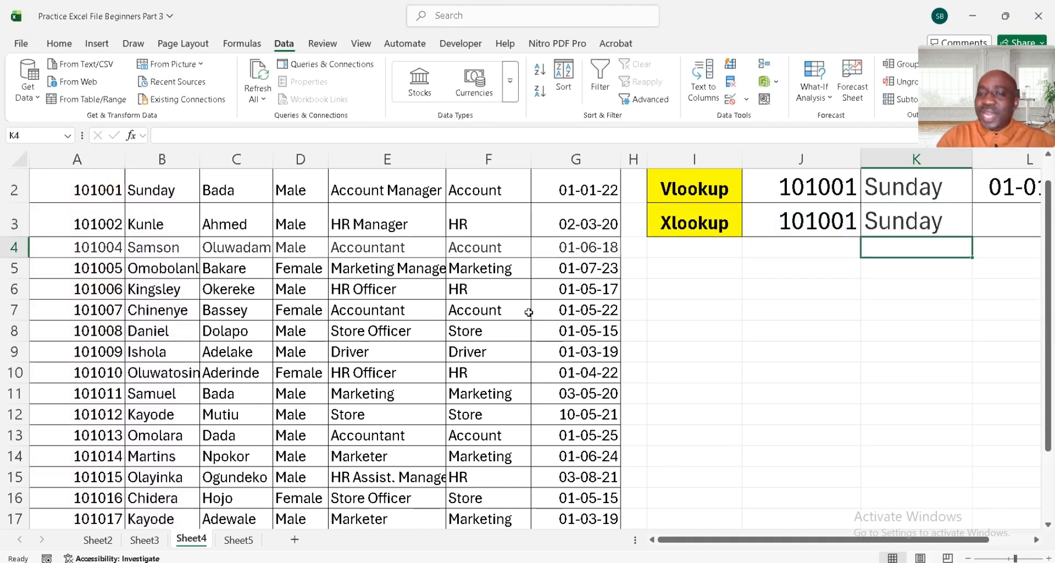
Start an XLOOKUP formula in the Joining_Date cell L3 with J3 as the lookup value.
{"action": "scroll", "coordinate": [529, 312], "scroll_direction": "right", "scroll_amount": 3}
{"action": "scroll", "coordinate": [529, 312], "scroll_direction": "right", "scroll_amount": 4}
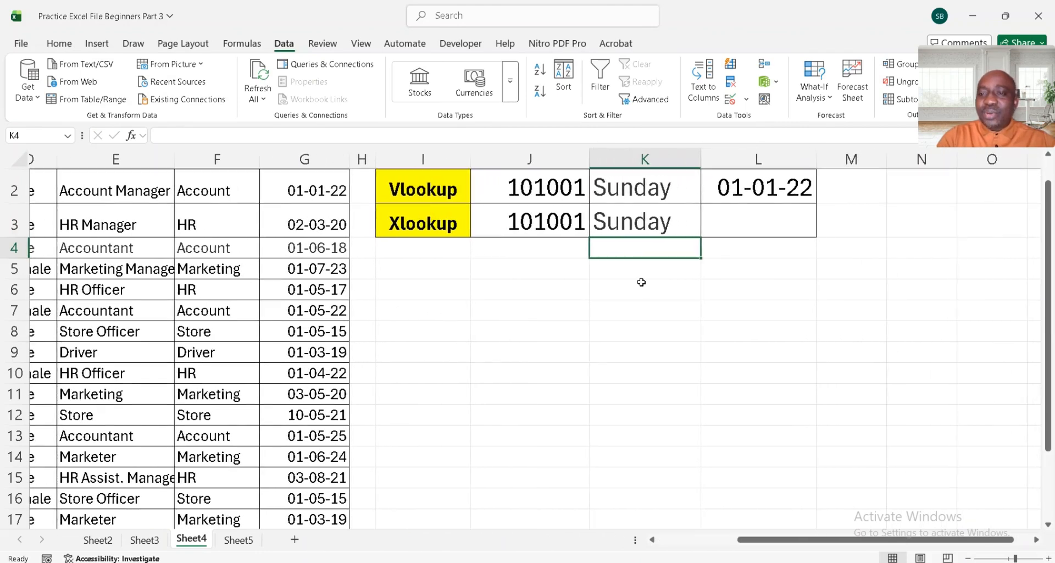
{"action": "scroll", "coordinate": [641, 280], "scroll_direction": "up", "scroll_amount": 1}
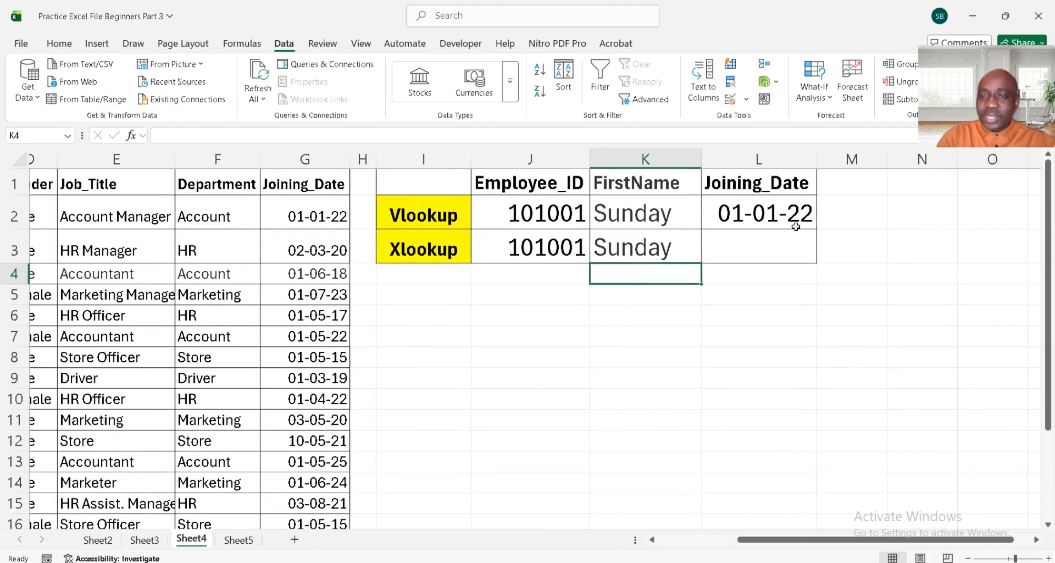
{"action": "left_click", "coordinate": [776, 241]}
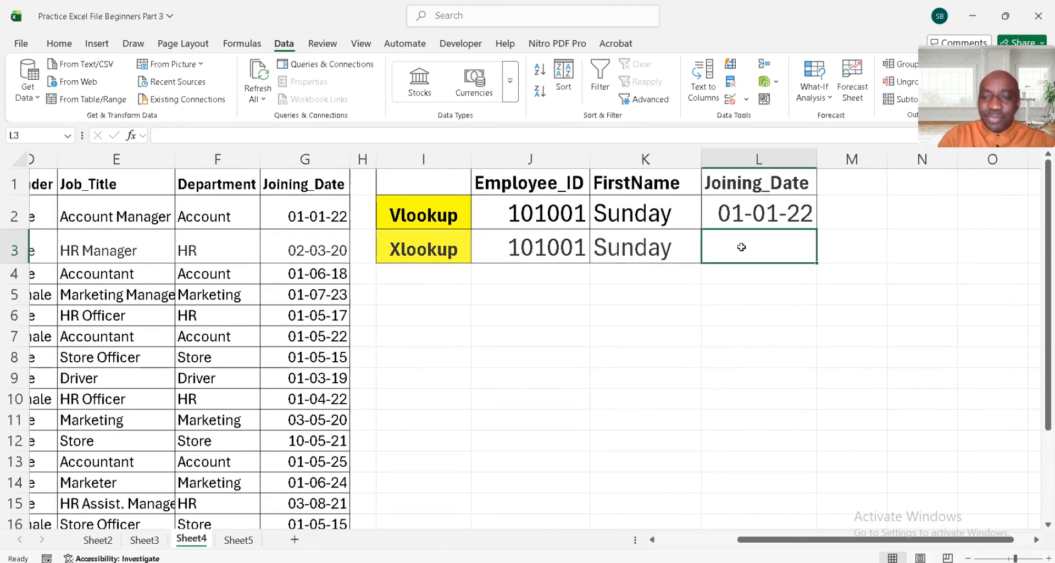
{"action": "type", "text": "=xlo"}
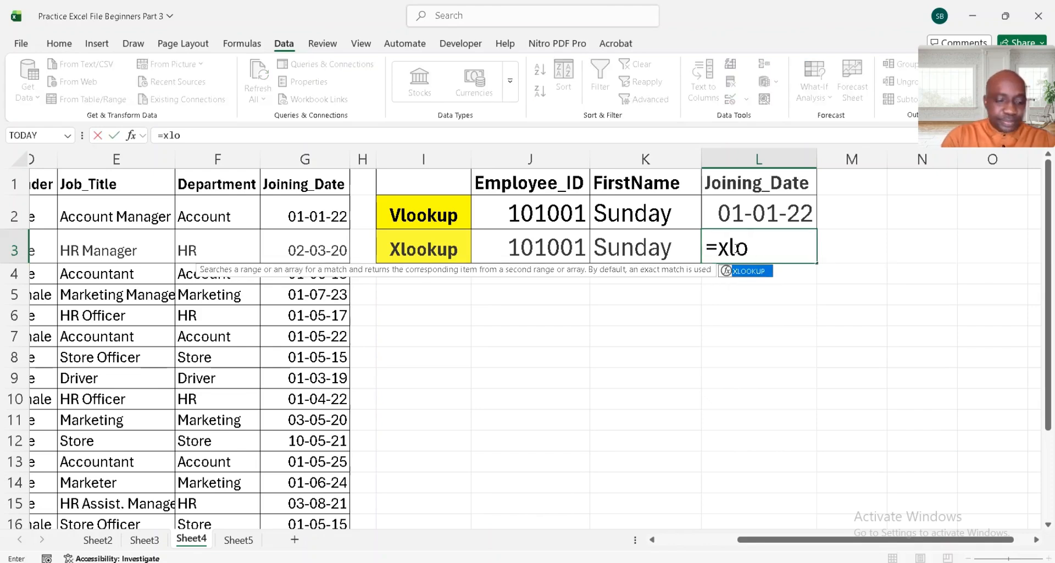
{"action": "key", "text": "Tab"}
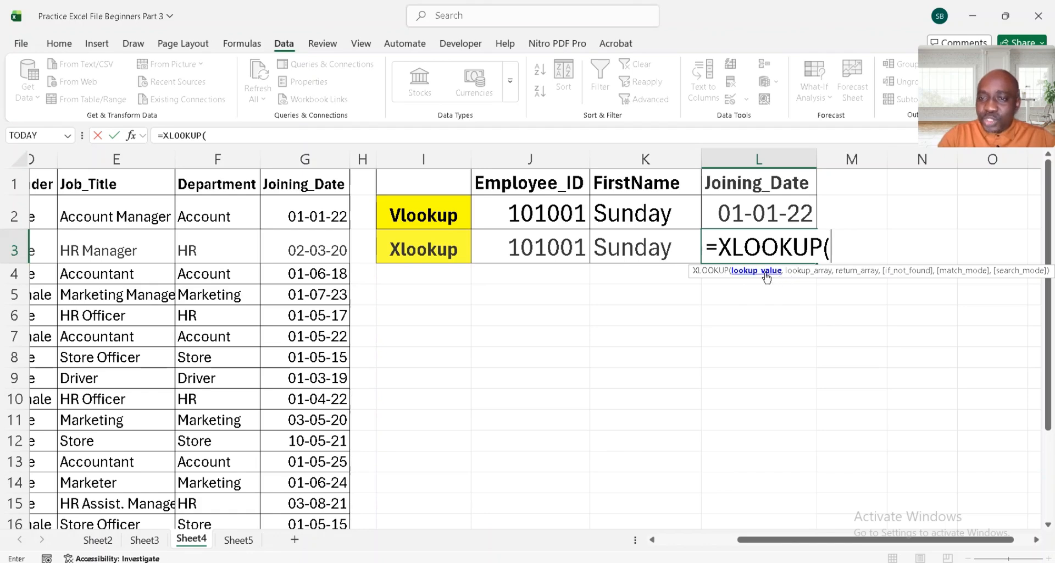
{"action": "left_click", "coordinate": [547, 251]}
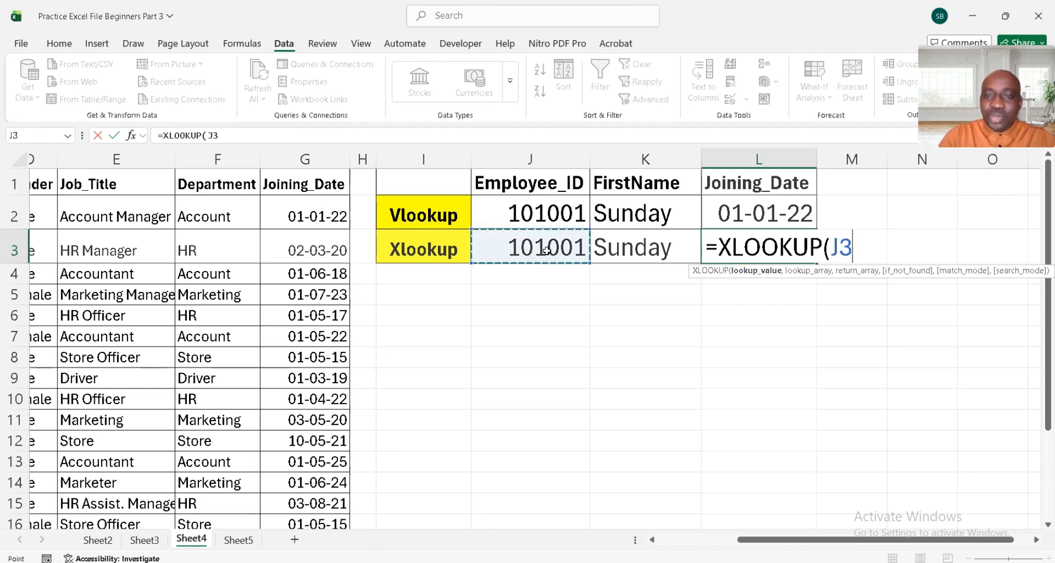
{"action": "type", "text": ","}
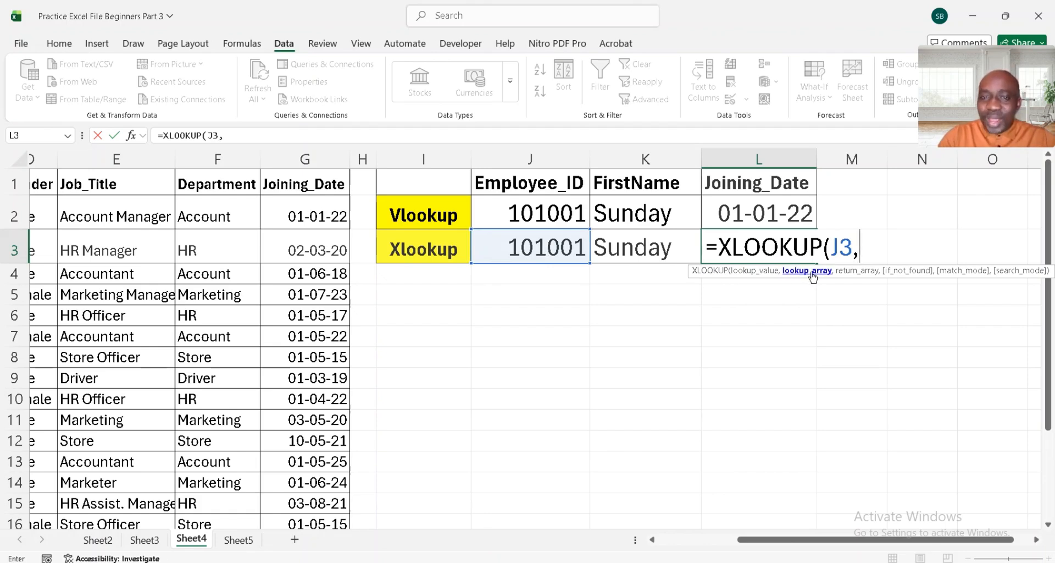
Set the lookup array of the L3 XLOOKUP formula to the Employee_ID values without the header, A2:A17.
{"action": "left_click", "coordinate": [184, 216]}
{"action": "key", "text": "Left"}
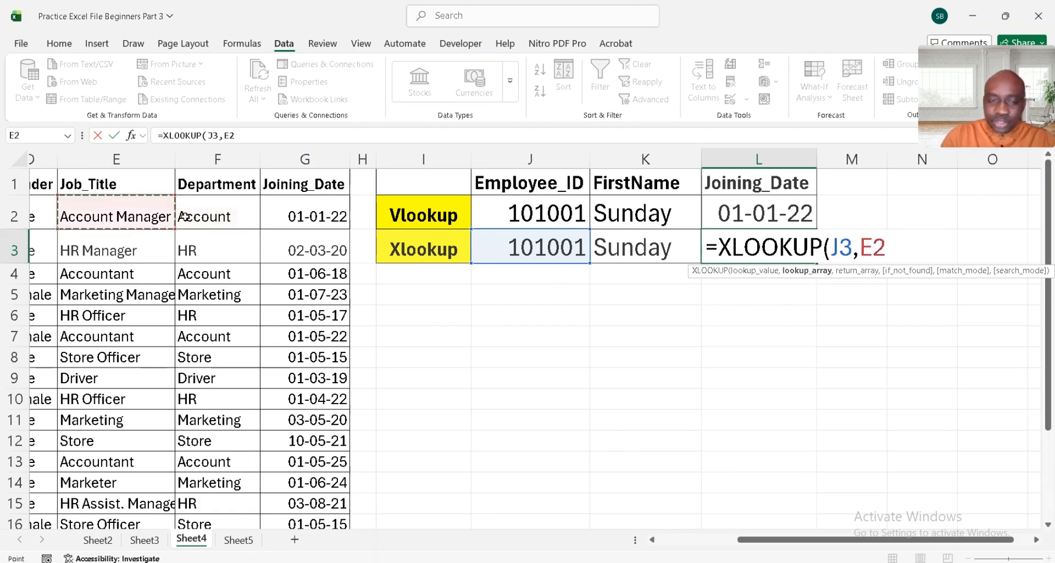
{"action": "key", "text": "Left"}
{"action": "key", "text": "Left"}
{"action": "key", "text": "Left"}
{"action": "key", "text": "Left"}
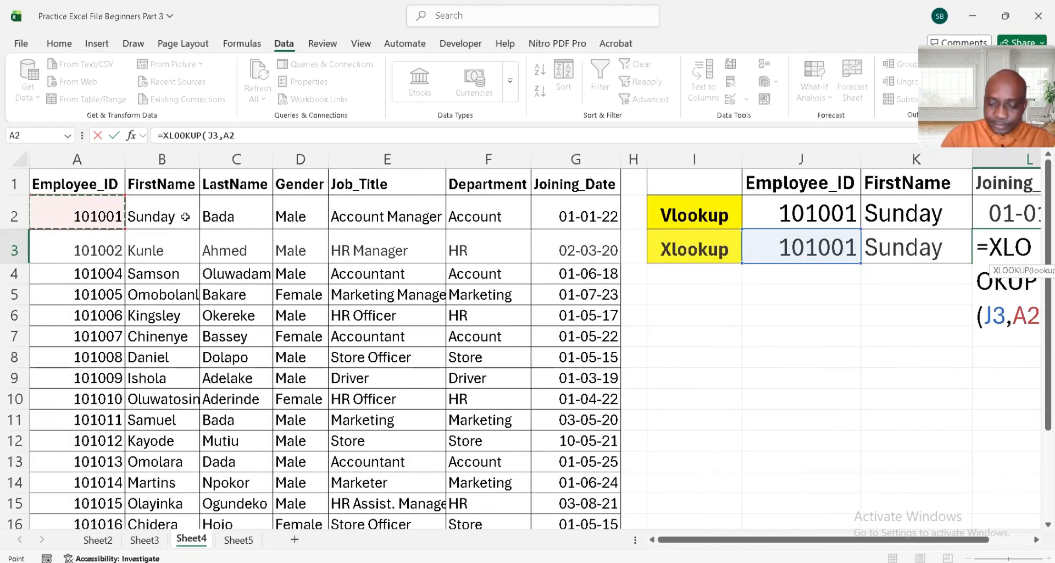
{"action": "key", "text": "ctrl+shift+Down"}
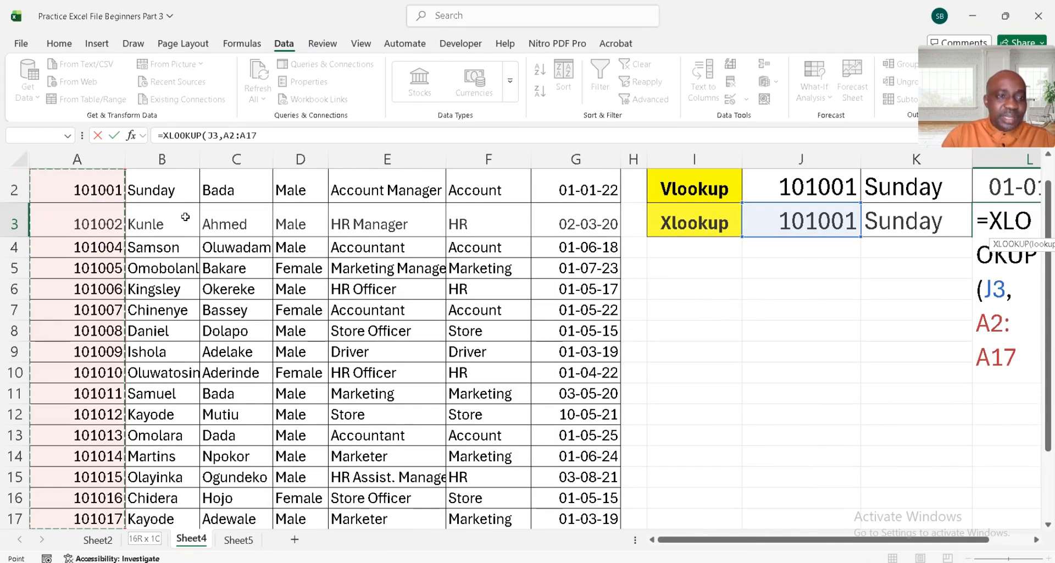
{"action": "type", "text": ","}
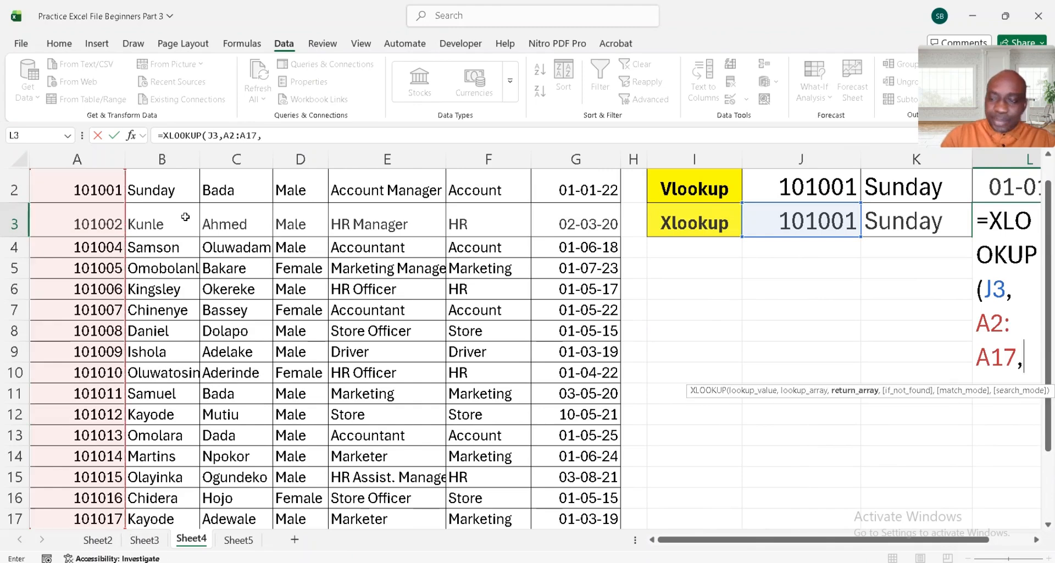
Set the return array of the L3 XLOOKUP formula to the Joining_Date values without the header, G2:G17.
{"action": "left_click", "coordinate": [579, 270]}
{"action": "key", "text": "ctrl+Up"}
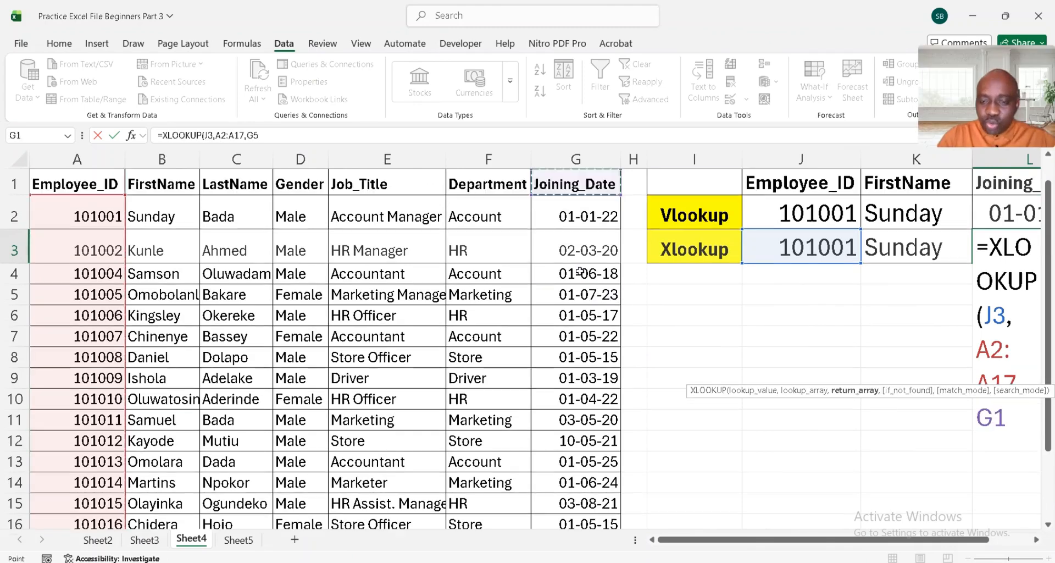
{"action": "key", "text": "Down"}
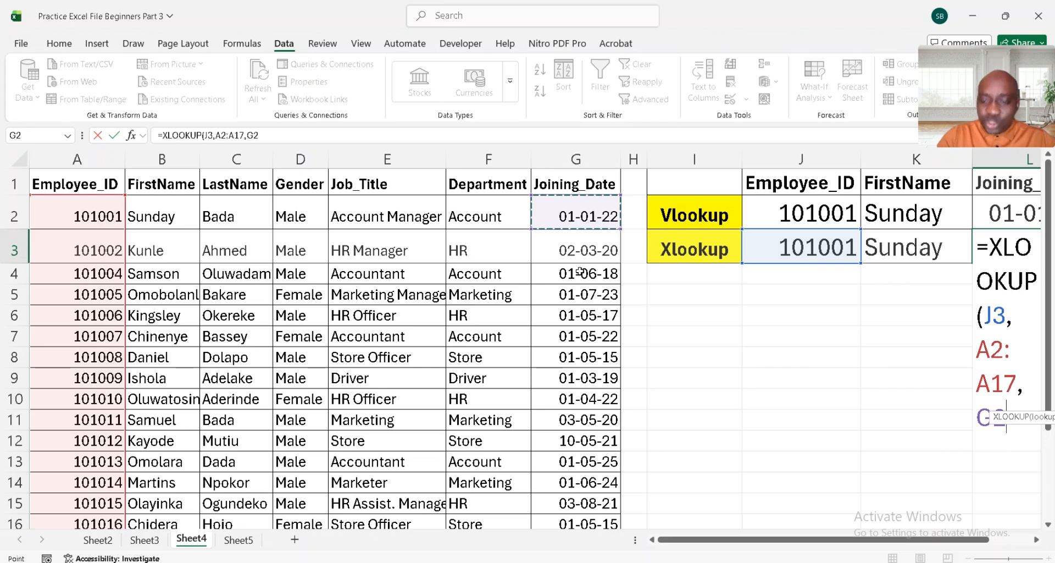
{"action": "key", "text": "ctrl+shift+Down"}
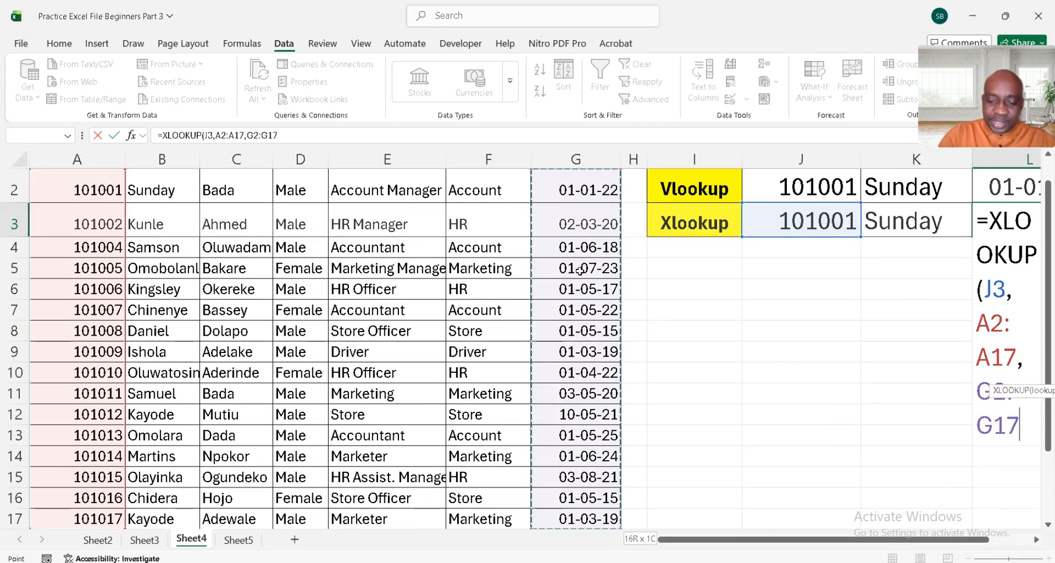
{"action": "type", "text": ","}
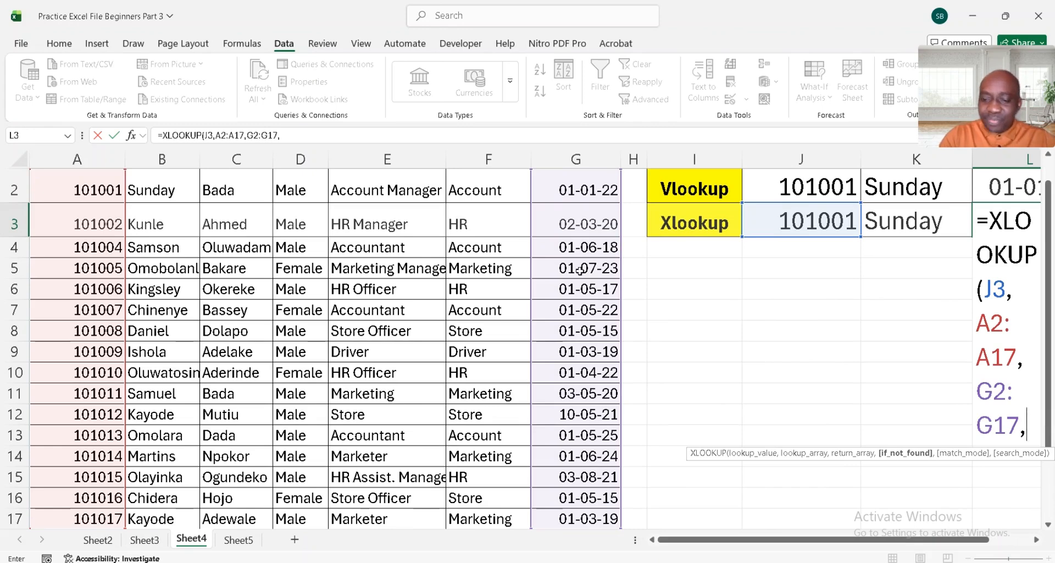
Use "Missing" as the if-not-found text in the Joining_Date XLOOKUP, then close and enter the formula in L3.
{"action": "type", "text": "\"Miss"}
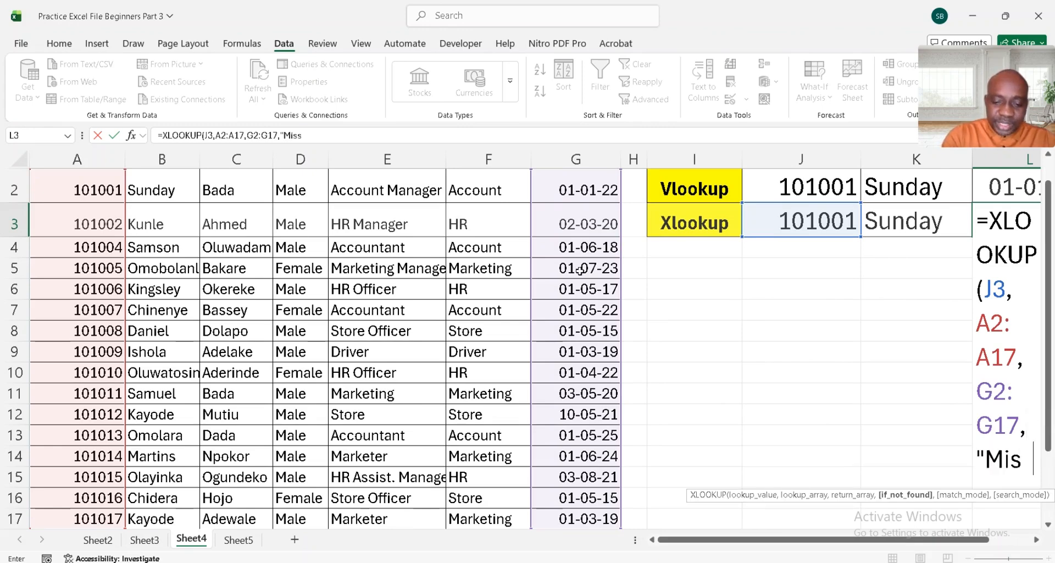
{"action": "type", "text": "ing\")"}
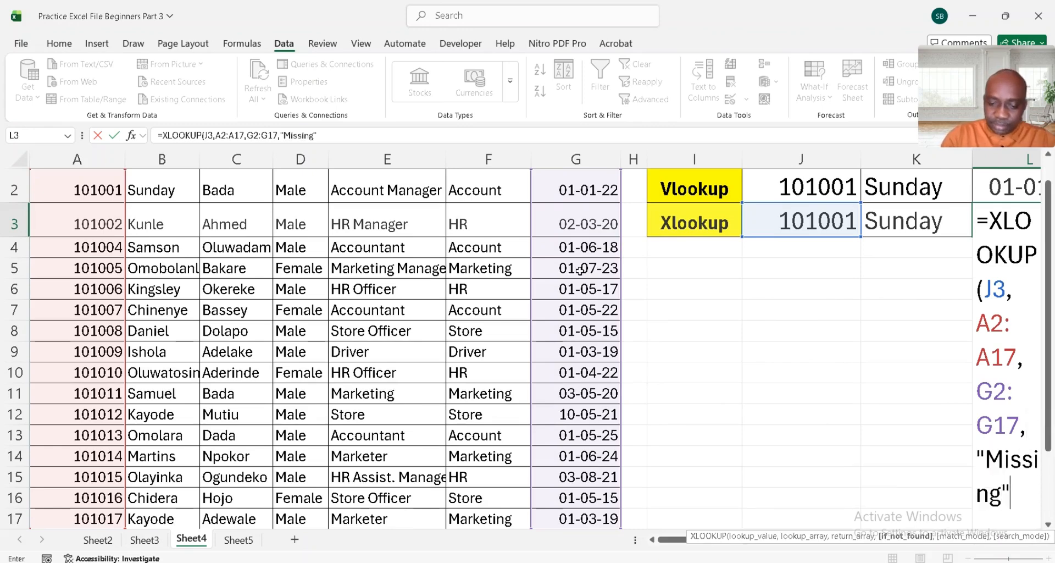
{"action": "key", "text": "Return"}
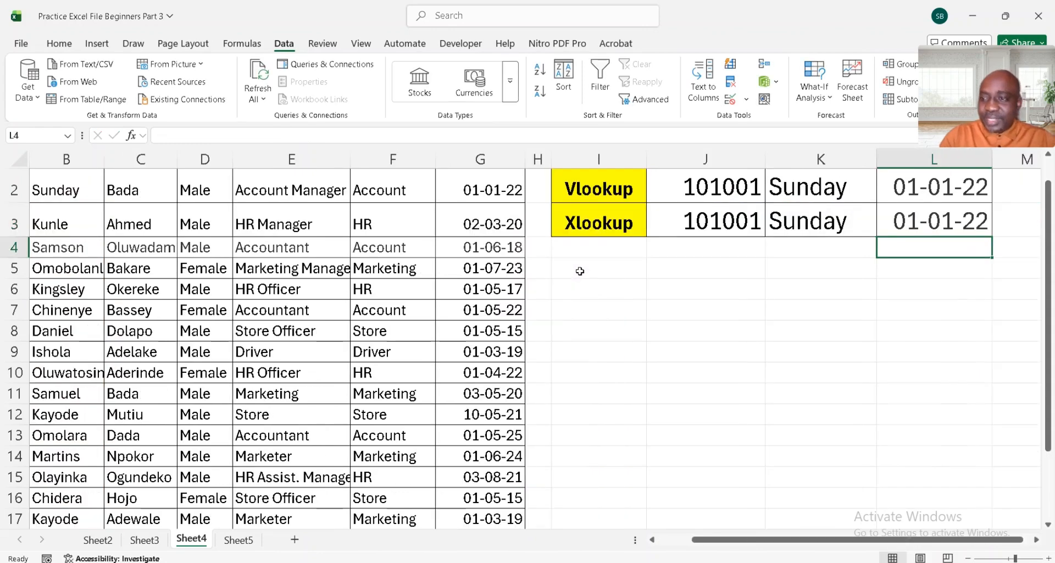
Choose the third employee ID from the dropdown list in the Vlookup row's Employee_ID cell J2.
{"action": "scroll", "coordinate": [874, 209], "scroll_direction": "up", "scroll_amount": 1}
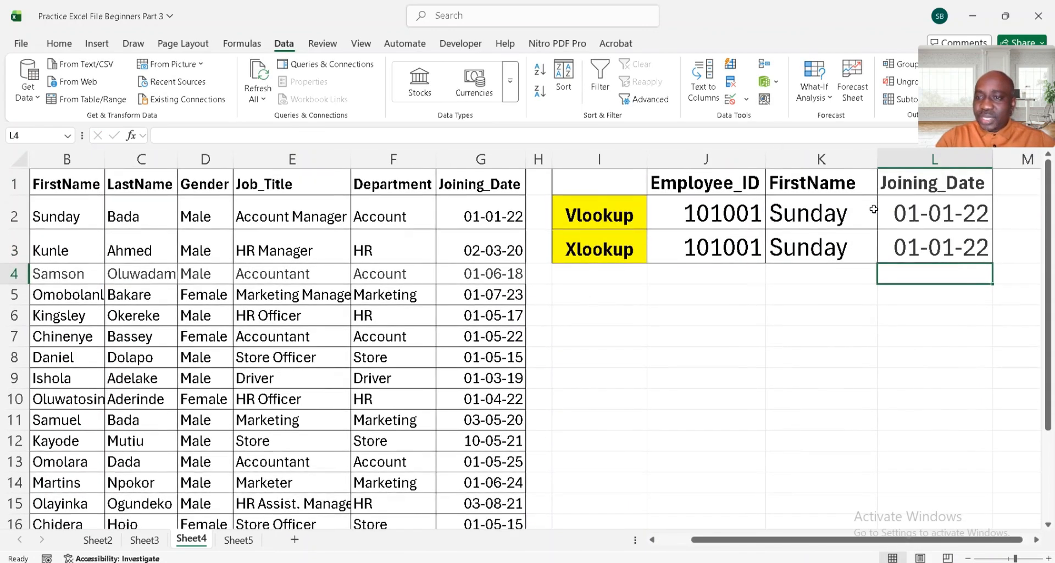
{"action": "left_click", "coordinate": [728, 213]}
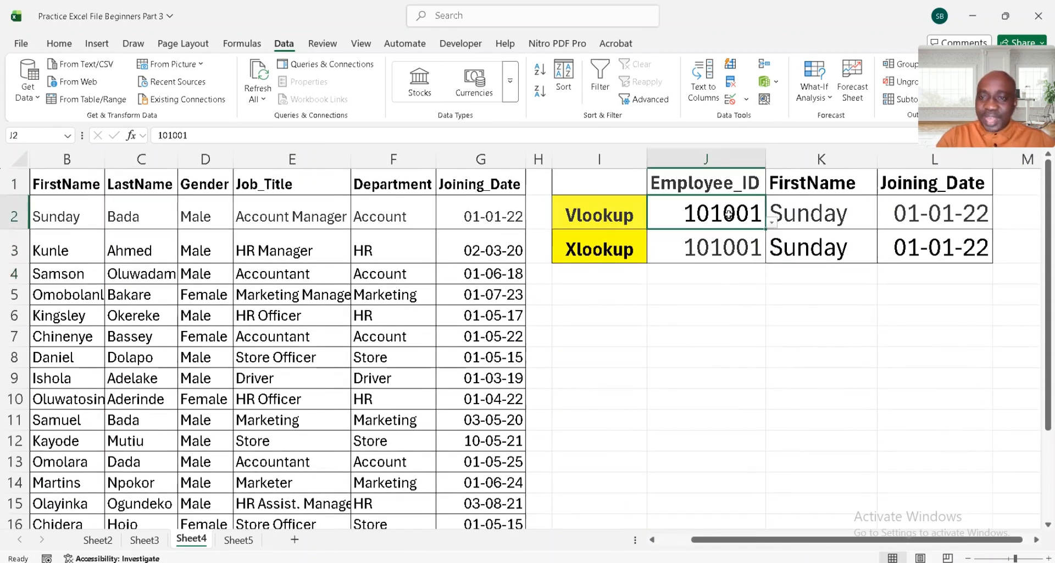
{"action": "left_click", "coordinate": [773, 223]}
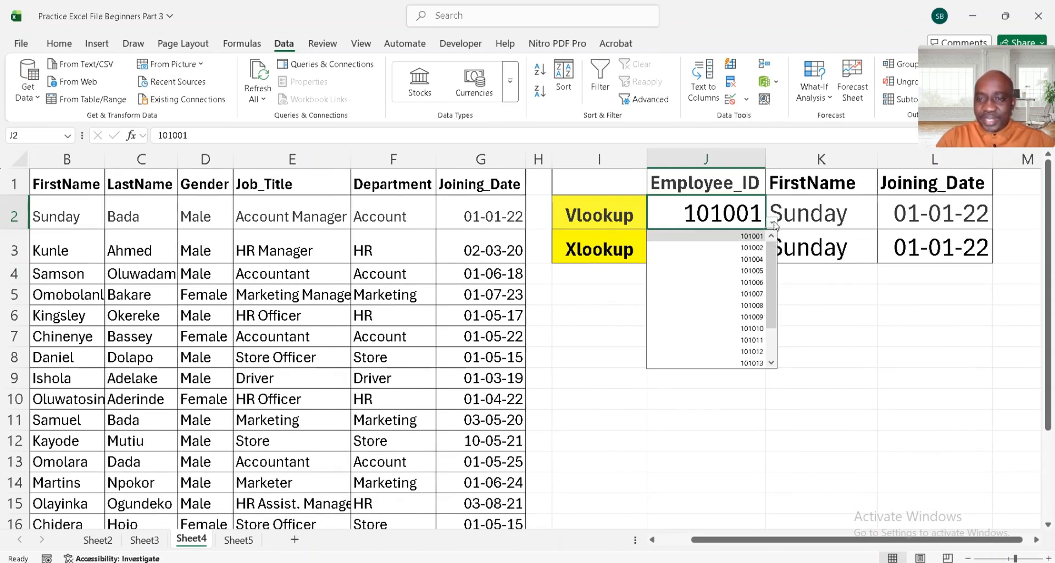
{"action": "left_click", "coordinate": [760, 260]}
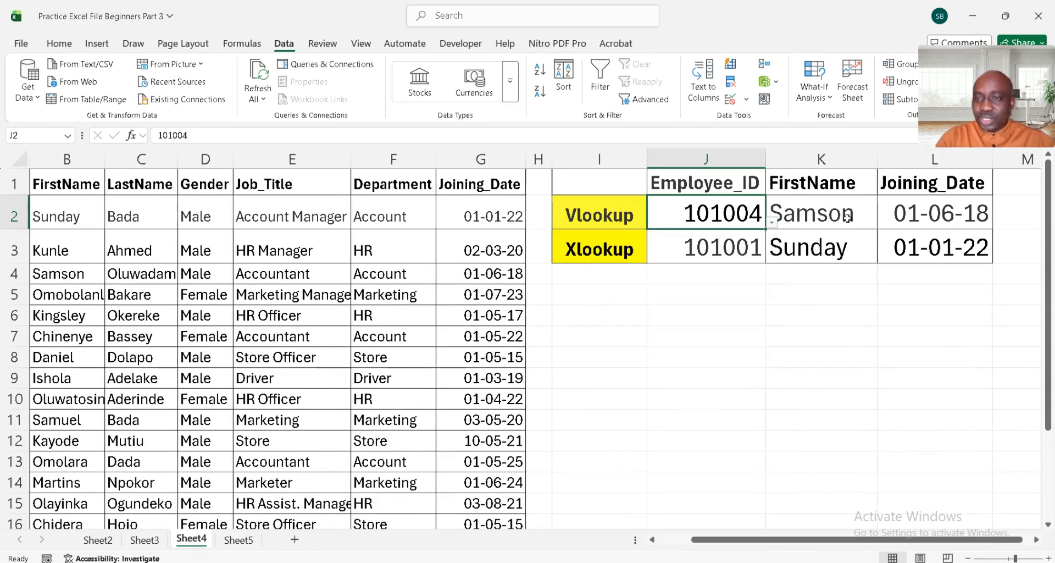
Compare the VLOOKUP row's first name and joining date with the matching employee record in row 4 of the source table.
{"action": "left_click", "coordinate": [848, 215]}
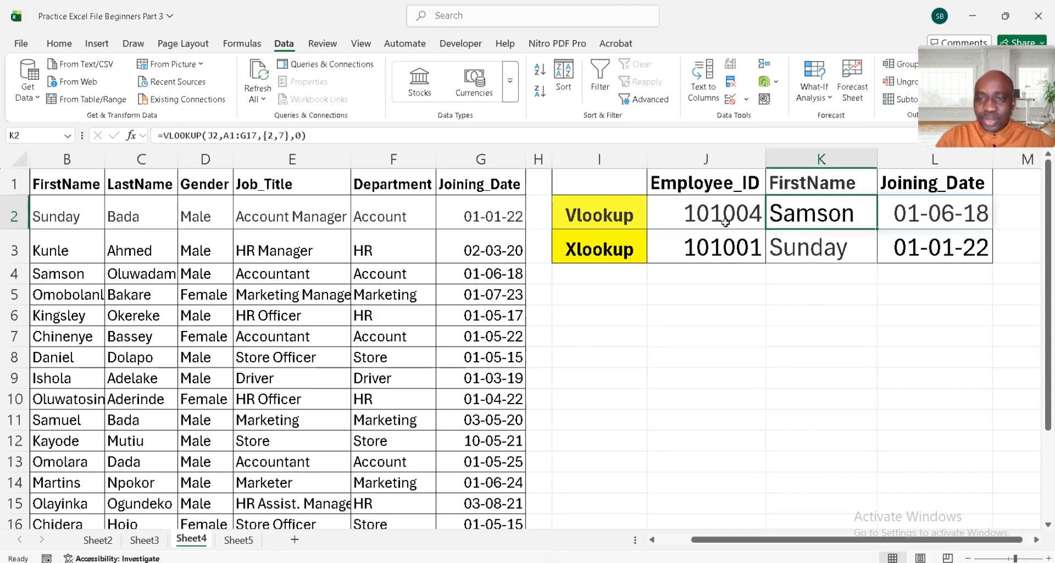
{"action": "scroll", "coordinate": [749, 223], "scroll_direction": "left", "scroll_amount": 1}
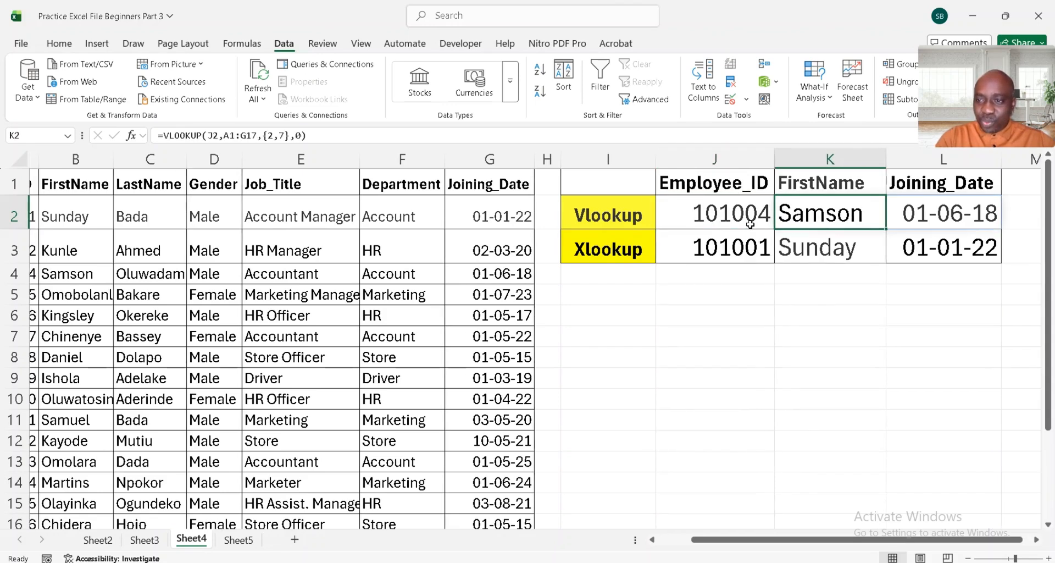
{"action": "scroll", "coordinate": [749, 223], "scroll_direction": "left", "scroll_amount": 1}
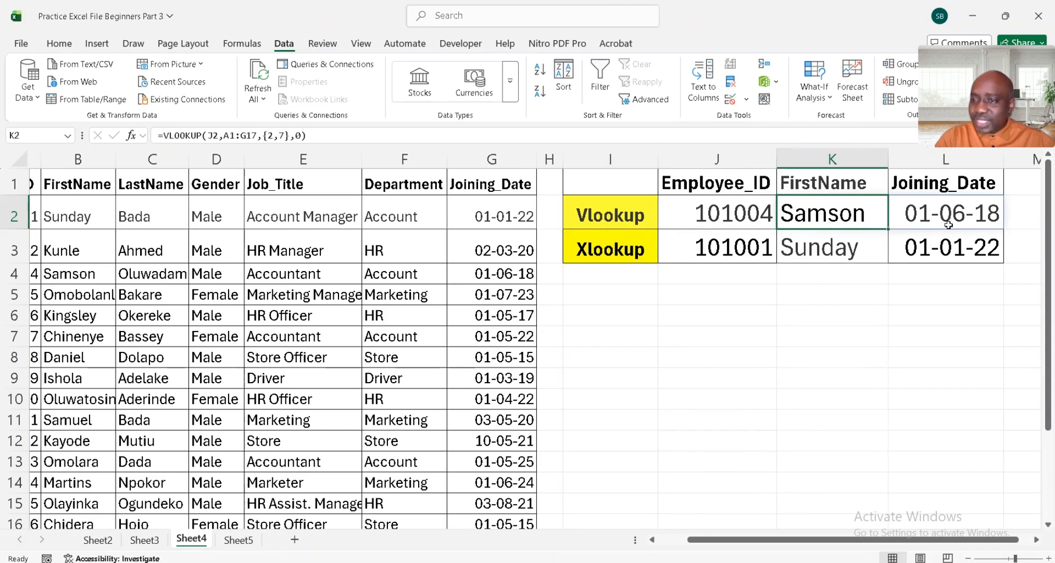
{"action": "scroll", "coordinate": [949, 225], "scroll_direction": "left", "scroll_amount": 3}
{"action": "scroll", "coordinate": [949, 225], "scroll_direction": "down", "scroll_amount": 2}
{"action": "scroll", "coordinate": [948, 223], "scroll_direction": "up", "scroll_amount": 2}
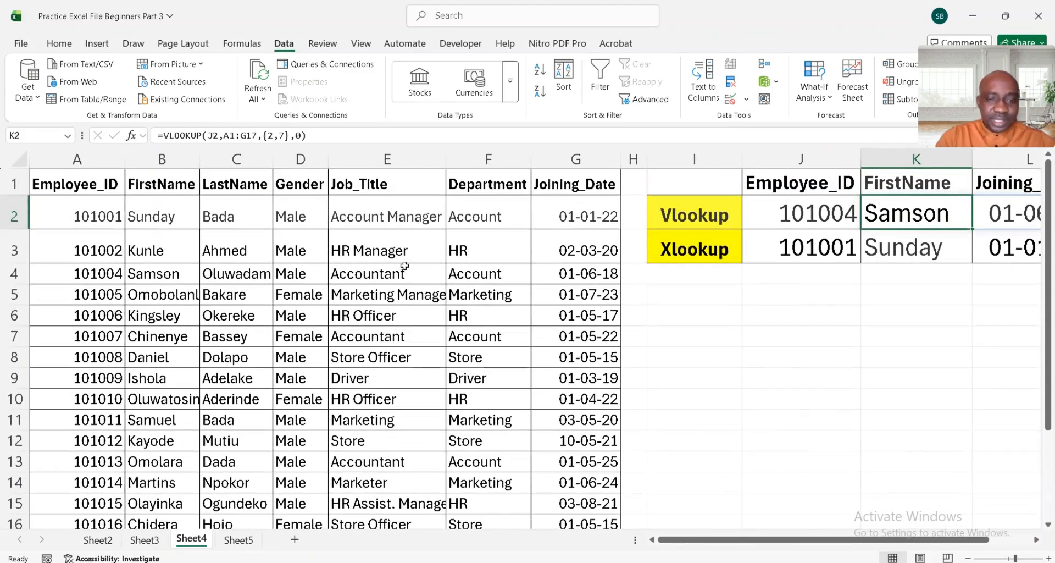
{"action": "left_click", "coordinate": [172, 274]}
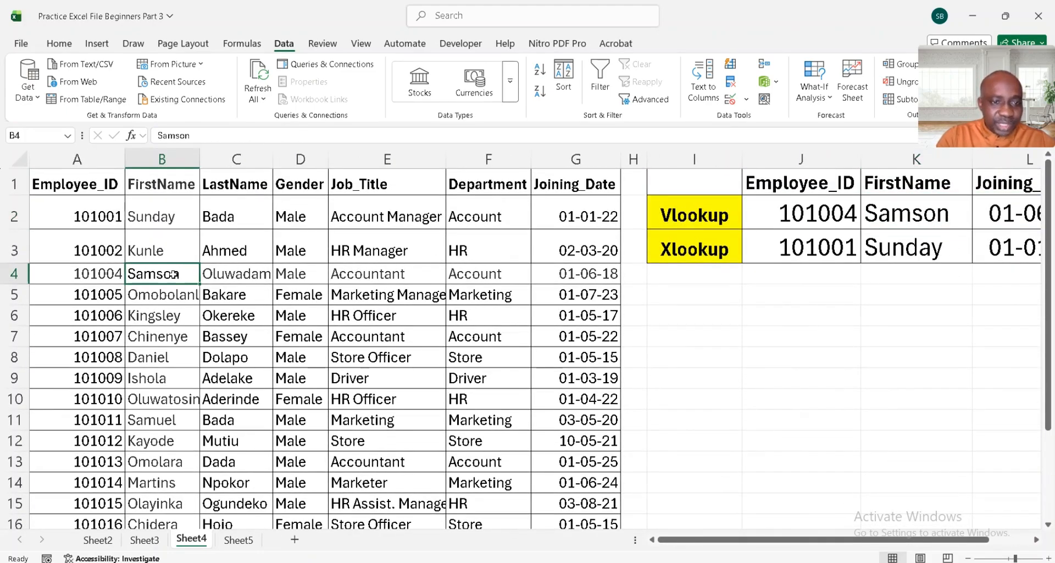
{"action": "left_click", "coordinate": [607, 274]}
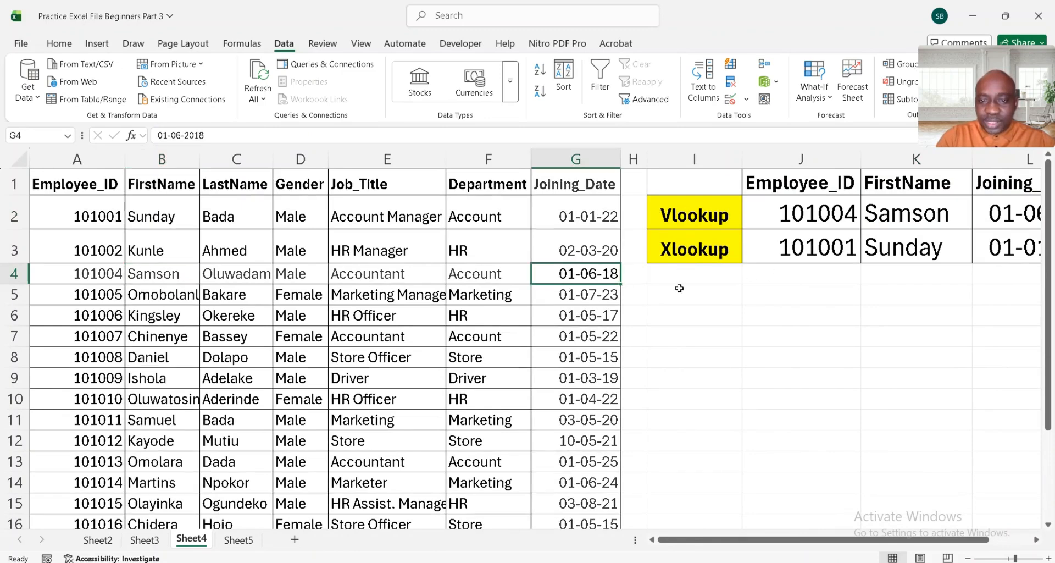
Choose the same third employee ID from the dropdown list in the Xlookup row's Employee_ID cell J3.
{"action": "left_click", "coordinate": [827, 243]}
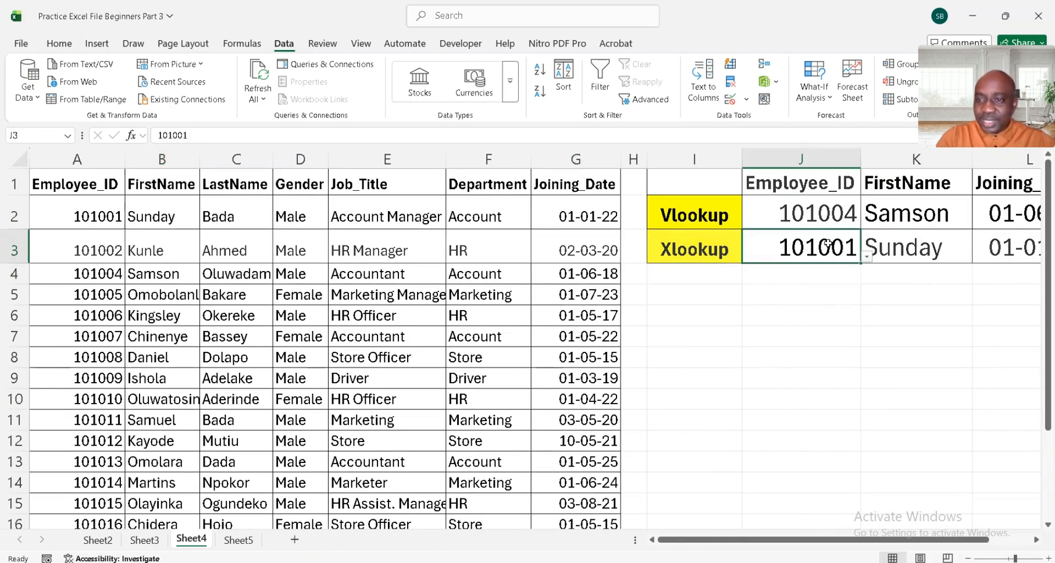
{"action": "scroll", "coordinate": [867, 246], "scroll_direction": "right", "scroll_amount": 3}
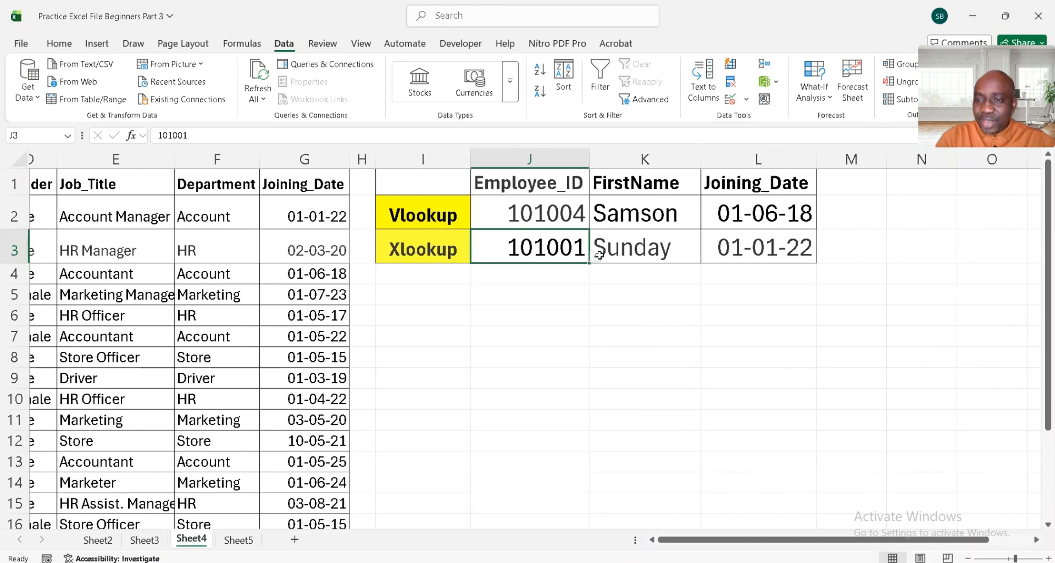
{"action": "left_click", "coordinate": [596, 256]}
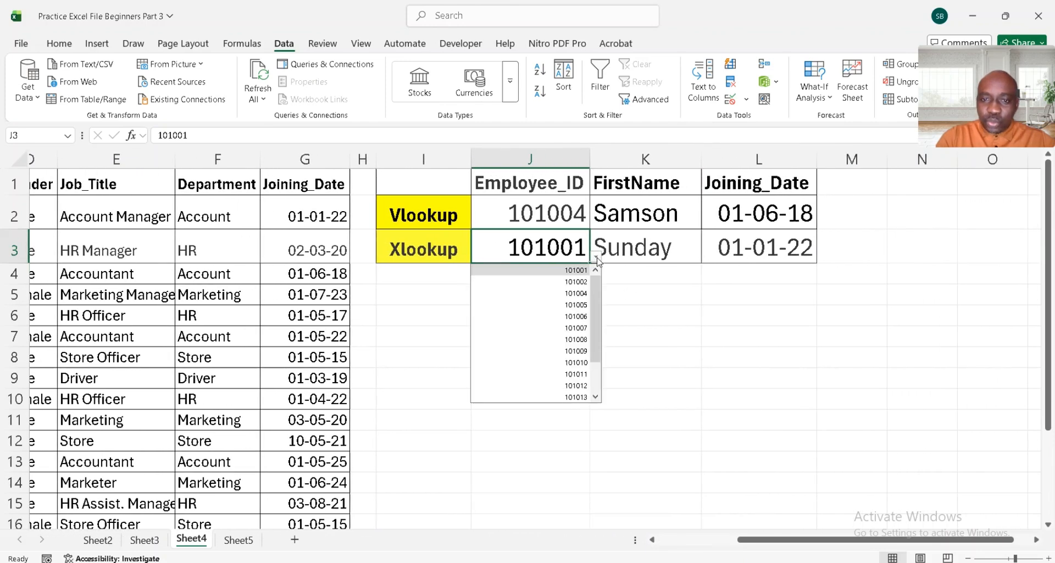
{"action": "left_click", "coordinate": [586, 295]}
{"action": "left_click", "coordinate": [750, 272]}
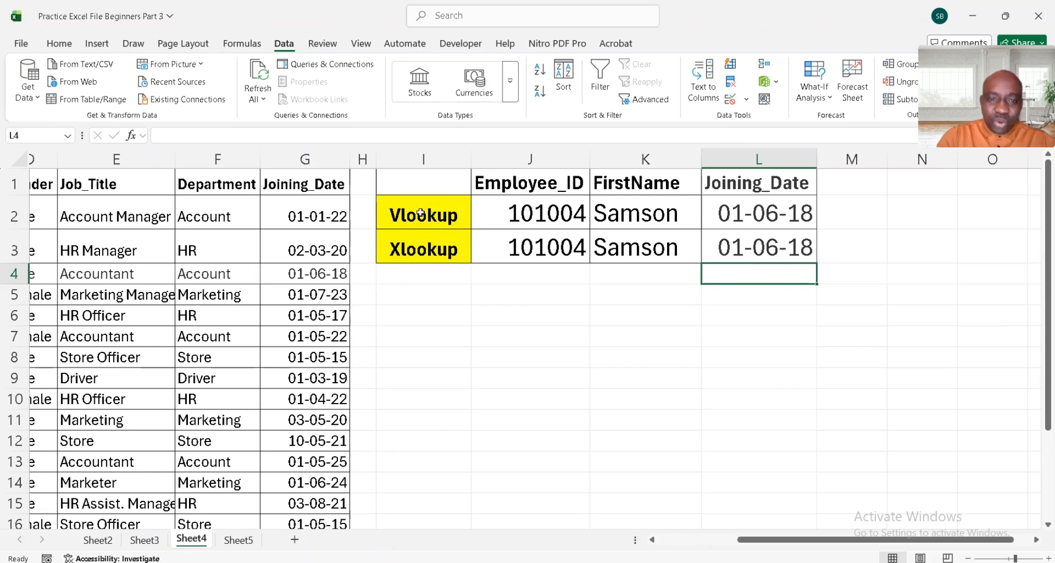
{"action": "left_click", "coordinate": [443, 248]}
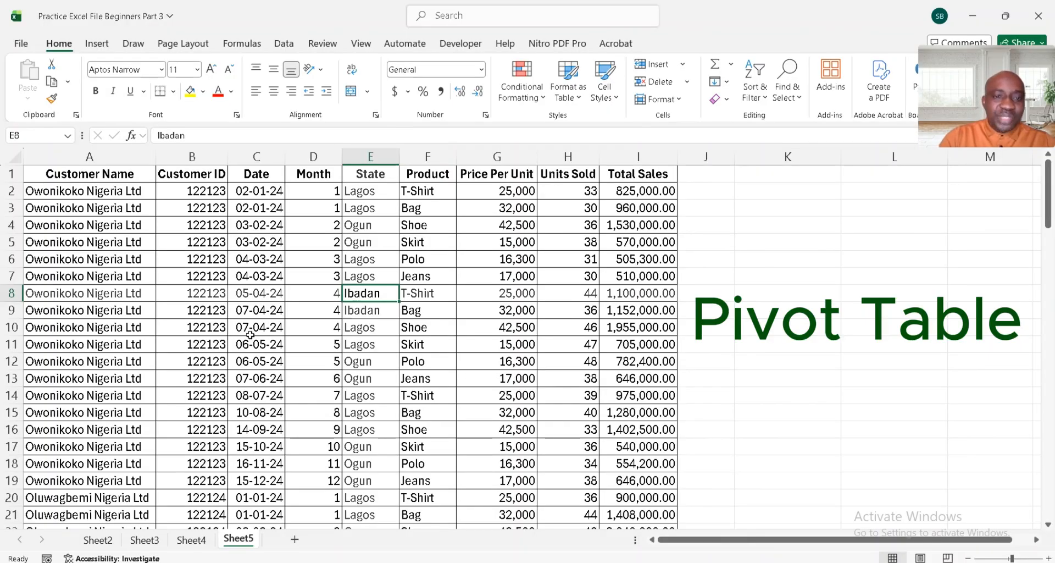
Examine the sales records on Sheet5, including the customer, date, state, product, units sold and total sales columns.
{"action": "scroll", "coordinate": [250, 335], "scroll_direction": "down", "scroll_amount": 10}
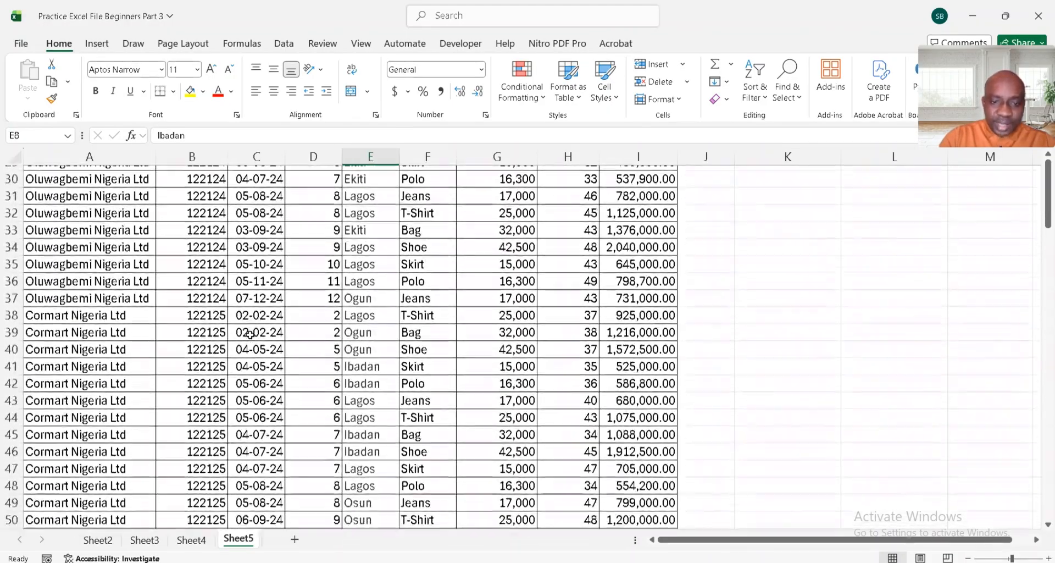
{"action": "scroll", "coordinate": [250, 335], "scroll_direction": "up", "scroll_amount": 10}
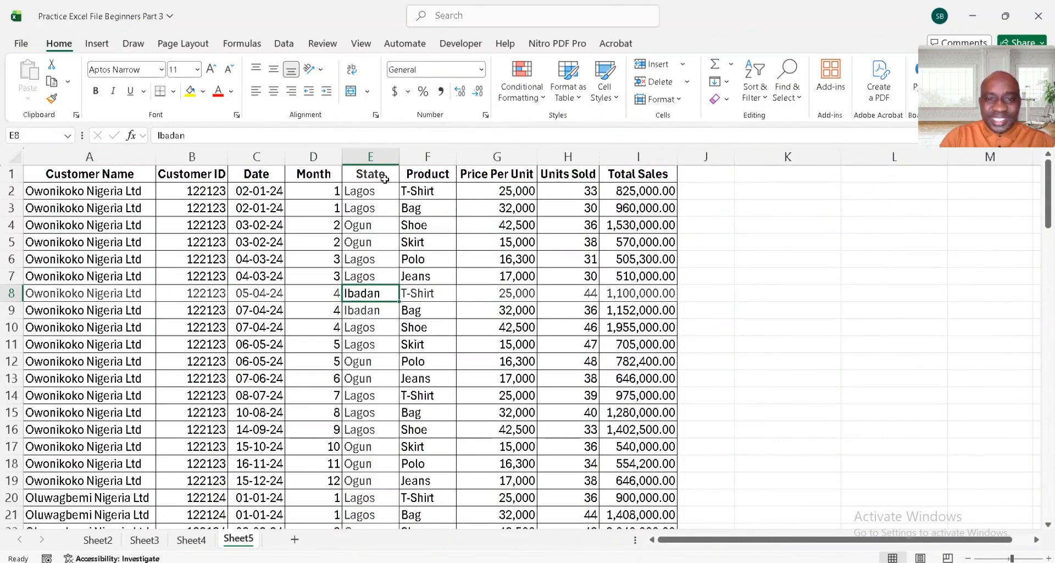
{"action": "left_click", "coordinate": [438, 175]}
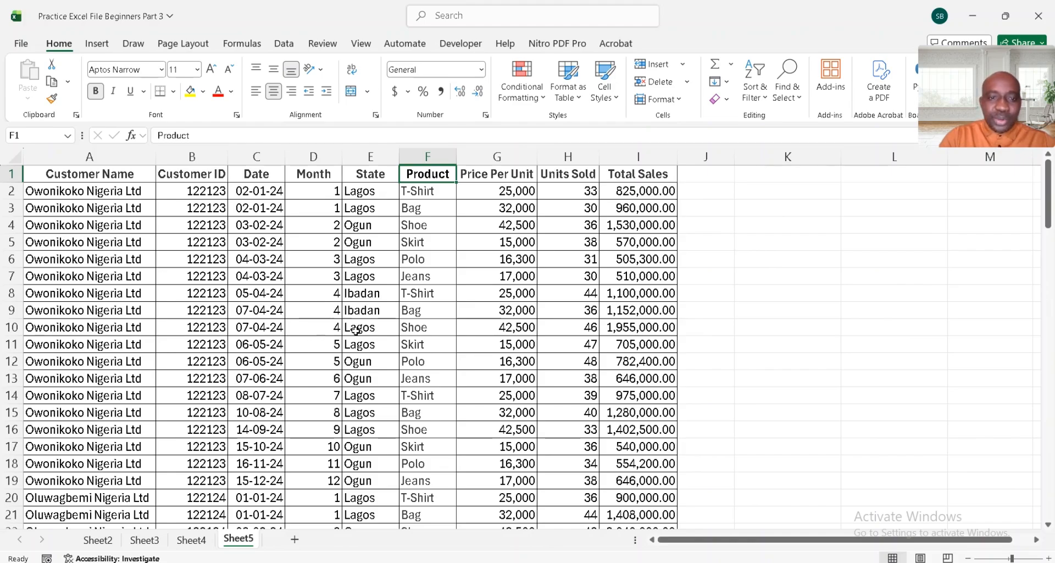
{"action": "scroll", "coordinate": [358, 333], "scroll_direction": "down", "scroll_amount": 8}
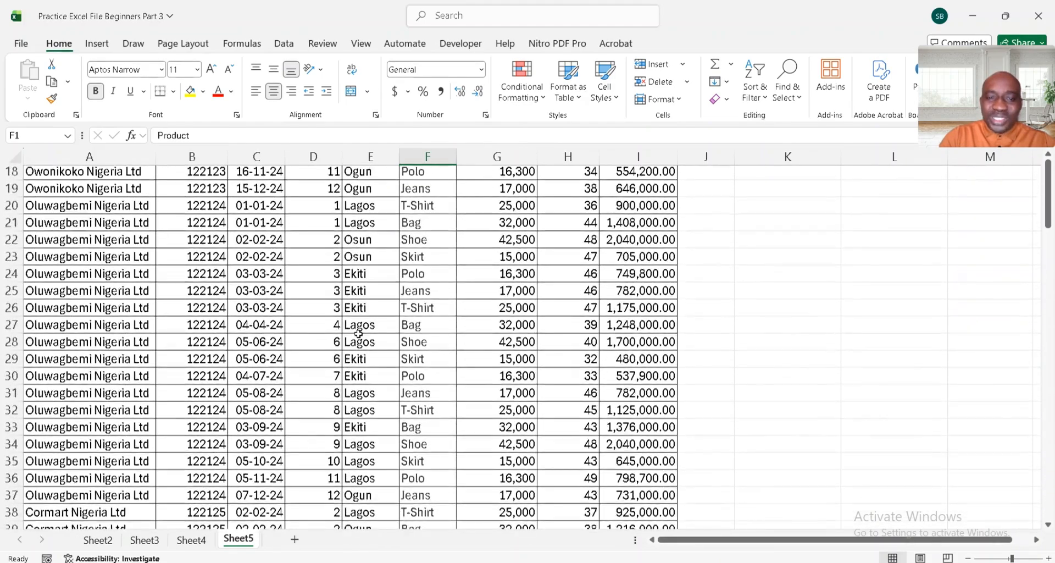
{"action": "scroll", "coordinate": [358, 333], "scroll_direction": "down", "scroll_amount": 1}
{"action": "scroll", "coordinate": [359, 333], "scroll_direction": "up", "scroll_amount": 3}
{"action": "scroll", "coordinate": [359, 333], "scroll_direction": "down", "scroll_amount": 3}
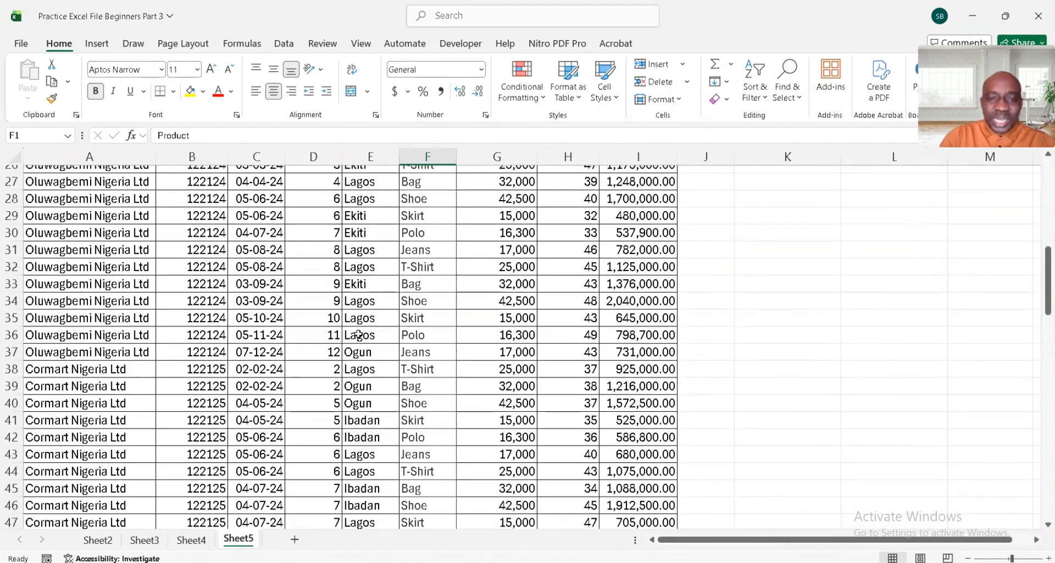
{"action": "scroll", "coordinate": [358, 333], "scroll_direction": "up", "scroll_amount": 1}
{"action": "scroll", "coordinate": [358, 333], "scroll_direction": "up", "scroll_amount": 8}
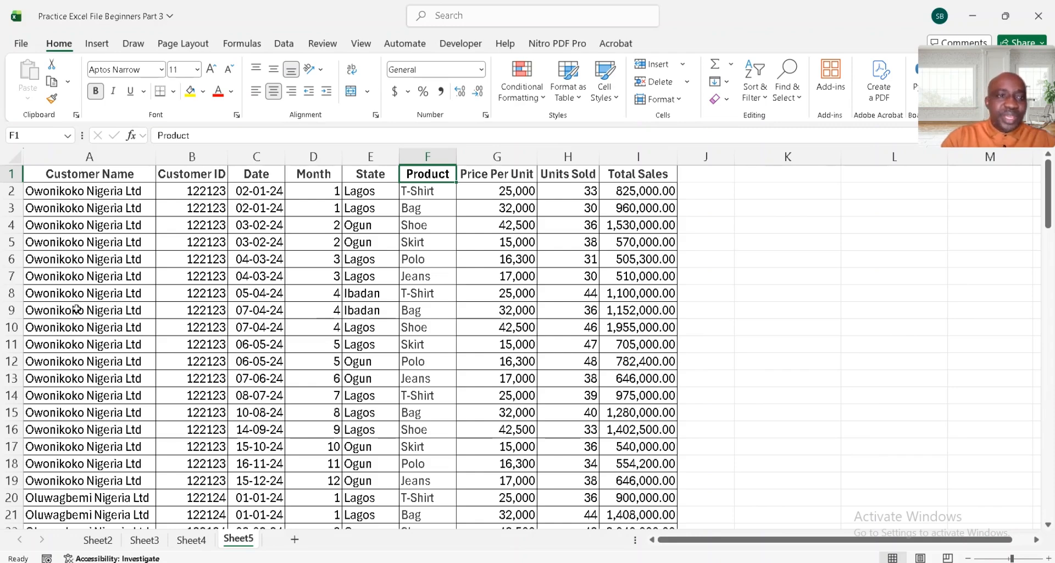
{"action": "left_click", "coordinate": [98, 45]}
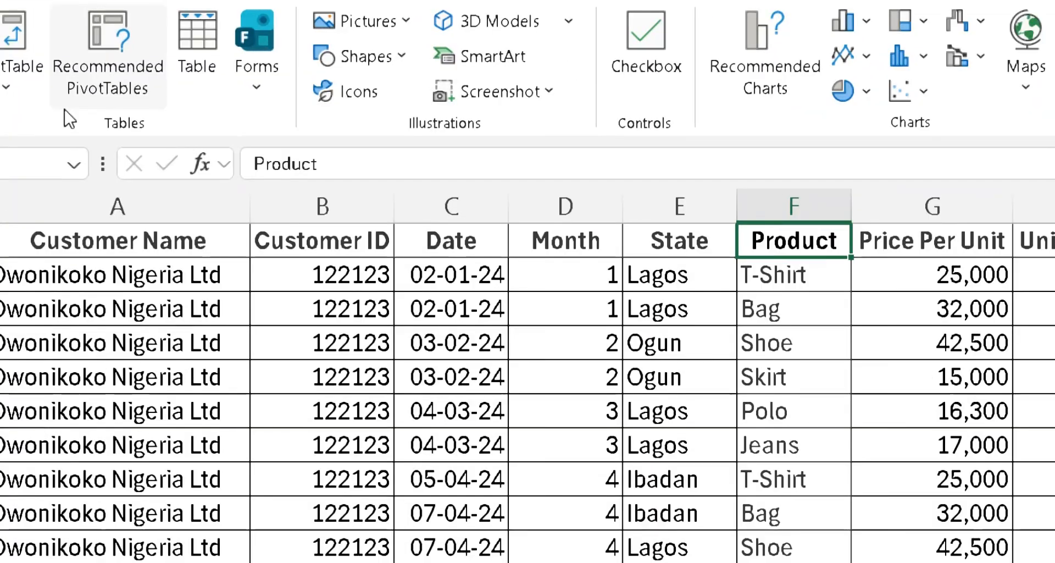
{"action": "left_click", "coordinate": [65, 99]}
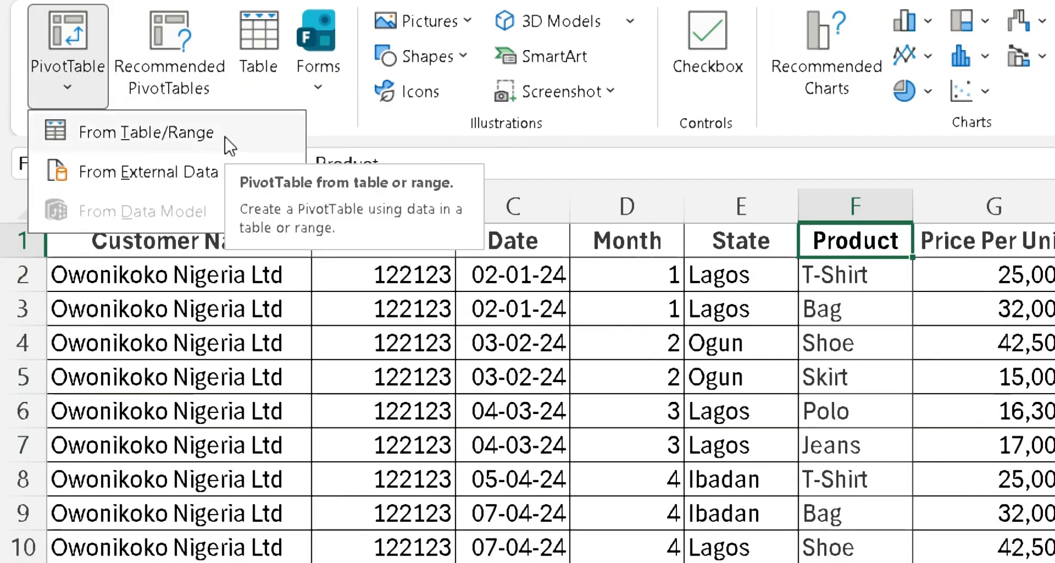
{"action": "left_click", "coordinate": [229, 146]}
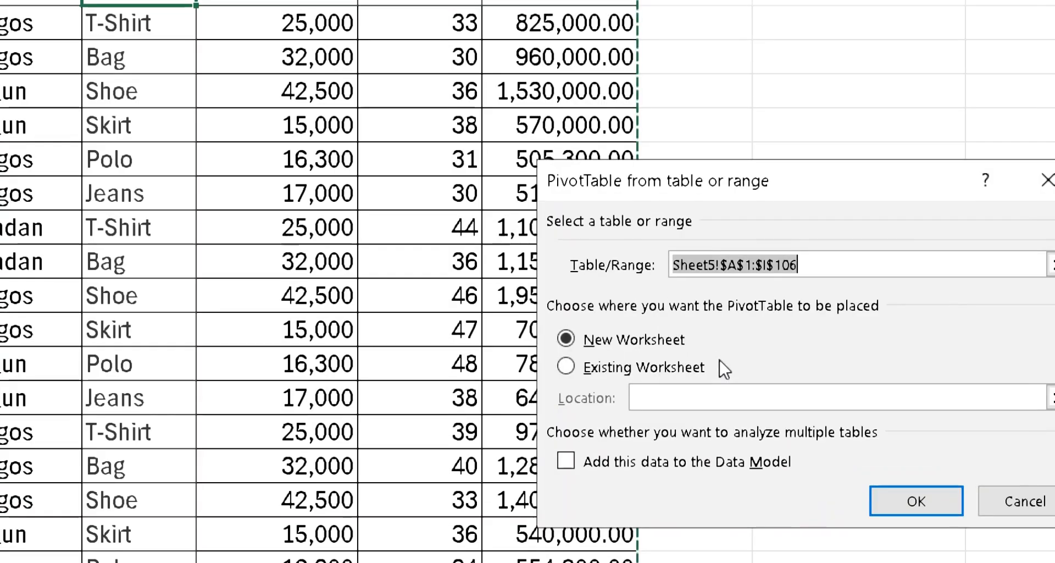
{"action": "left_click", "coordinate": [571, 369]}
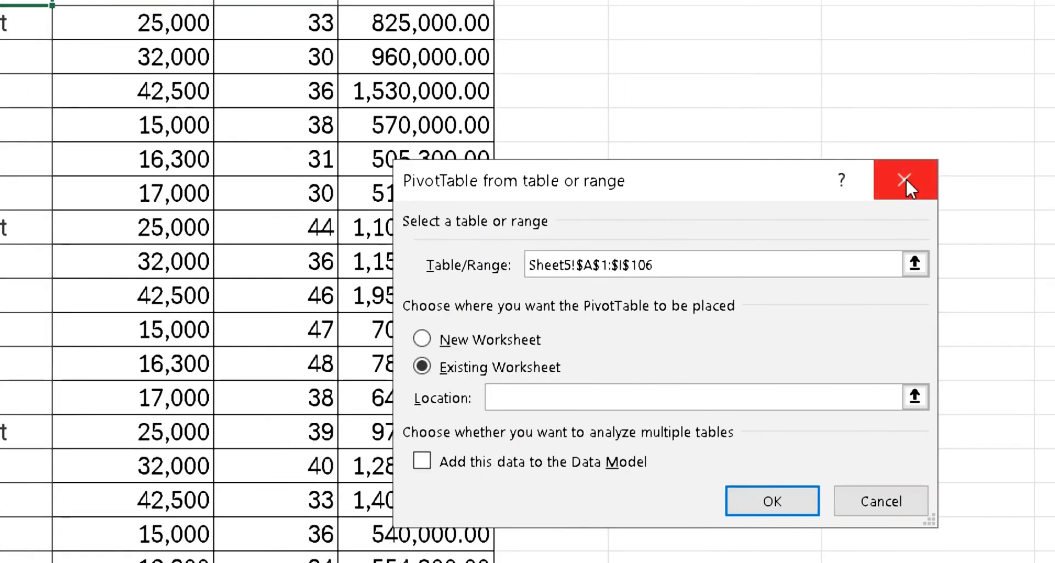
{"action": "left_click", "coordinate": [901, 187]}
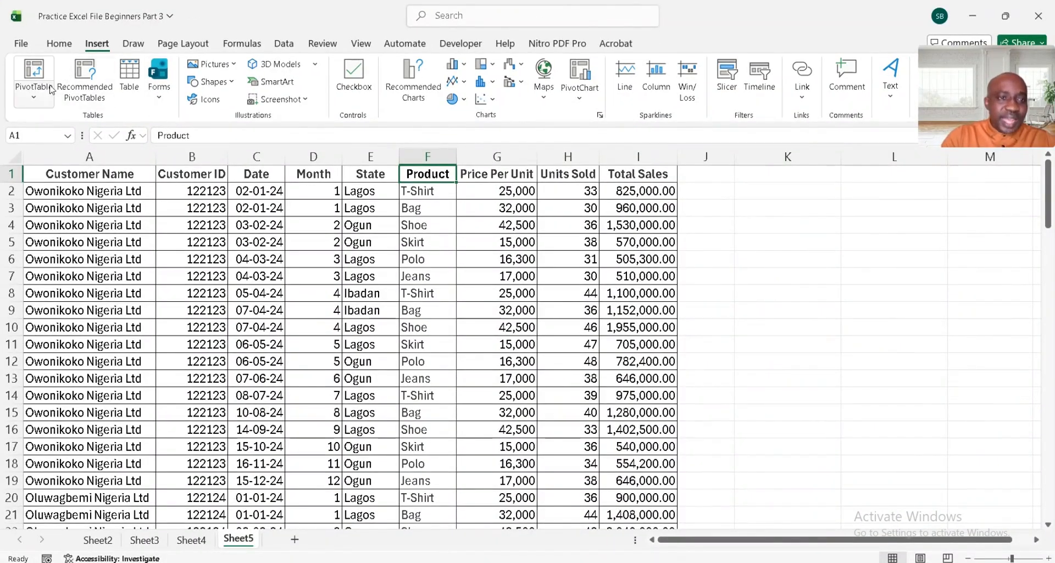
Create a PivotTable from the Sheet5 range A1:I106 and place it on the existing worksheet at cell K1.
{"action": "left_click", "coordinate": [387, 295]}
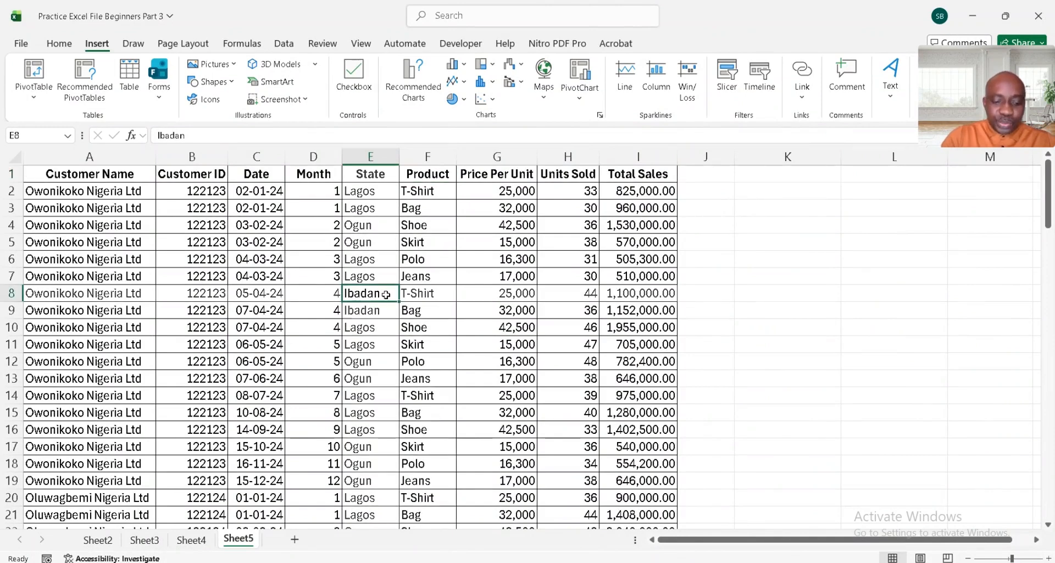
{"action": "key", "text": "alt"}
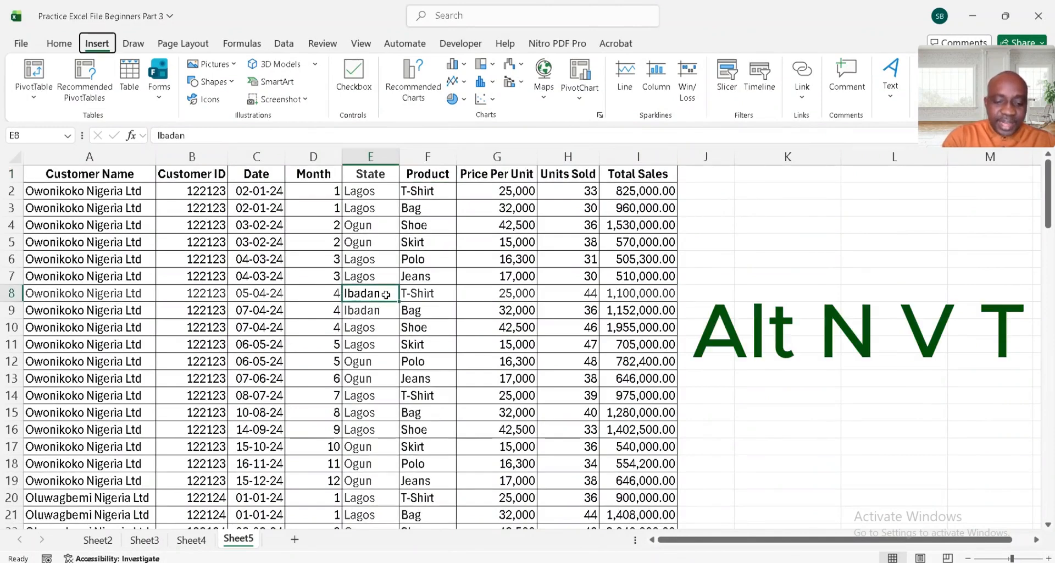
{"action": "key", "text": "n"}
{"action": "key", "text": "v"}
{"action": "key", "text": "t"}
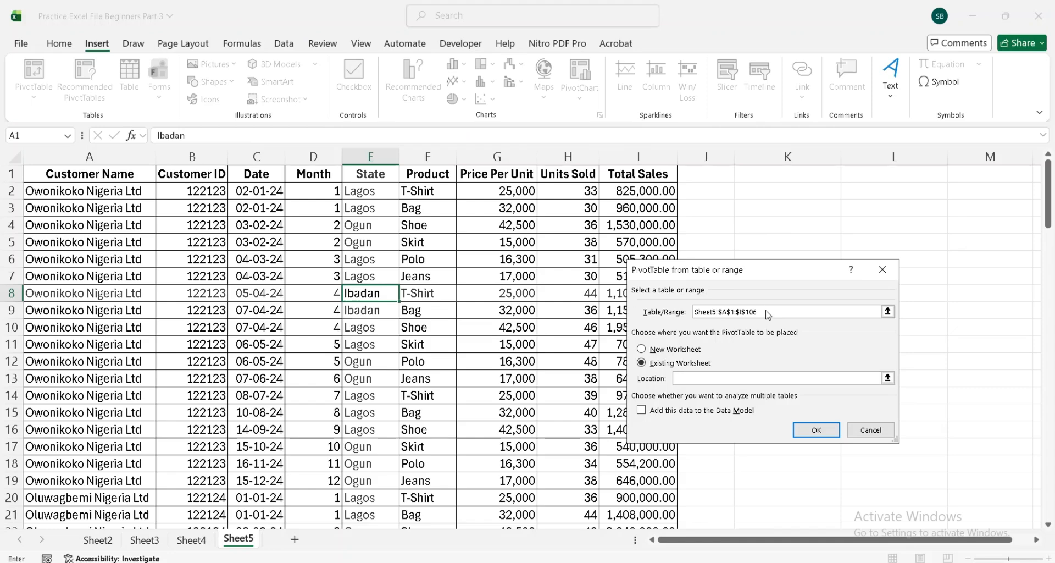
{"action": "left_click", "coordinate": [472, 455]}
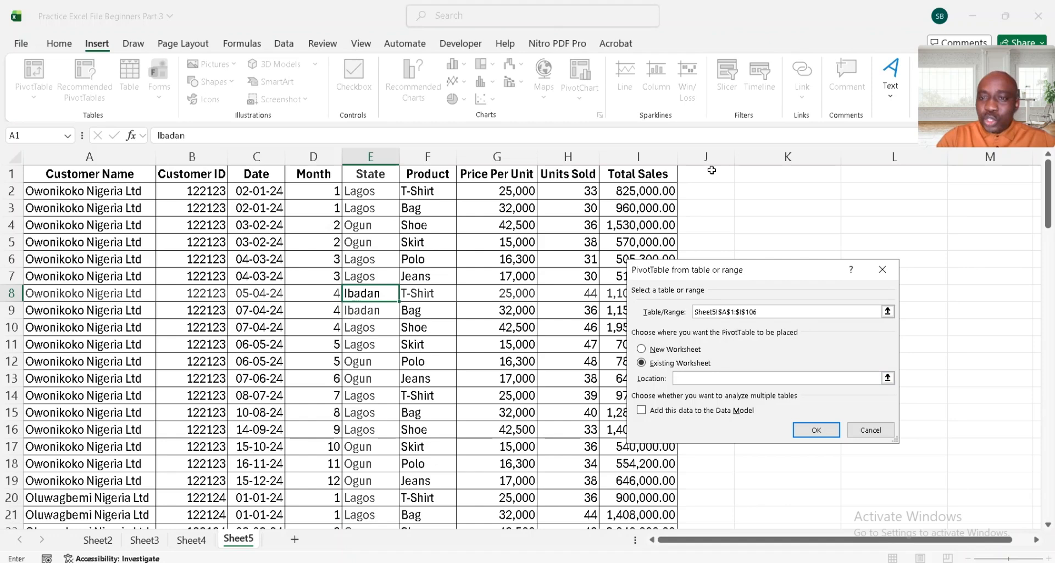
{"action": "left_click", "coordinate": [766, 173]}
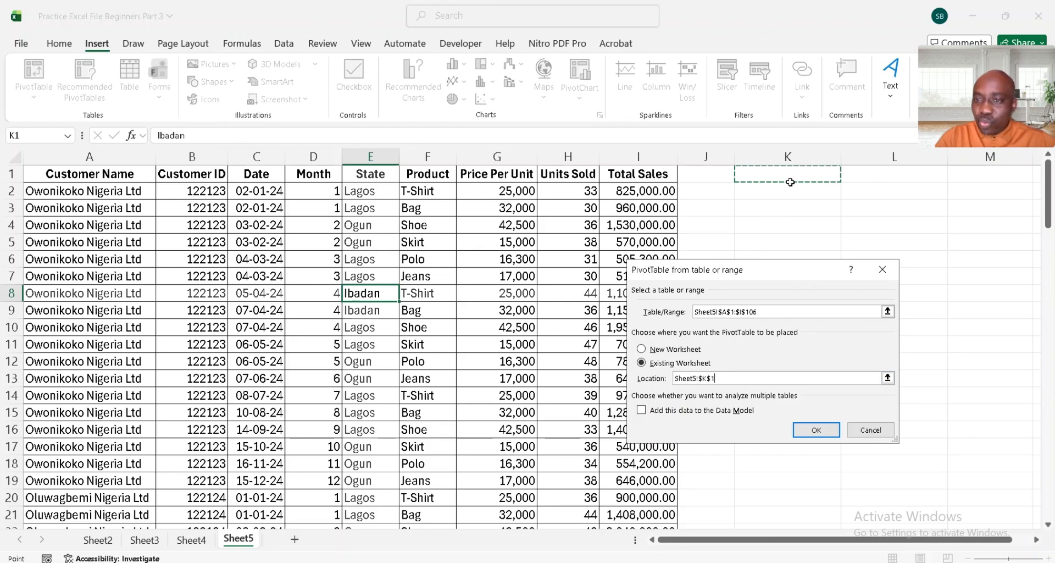
{"action": "left_click", "coordinate": [816, 429]}
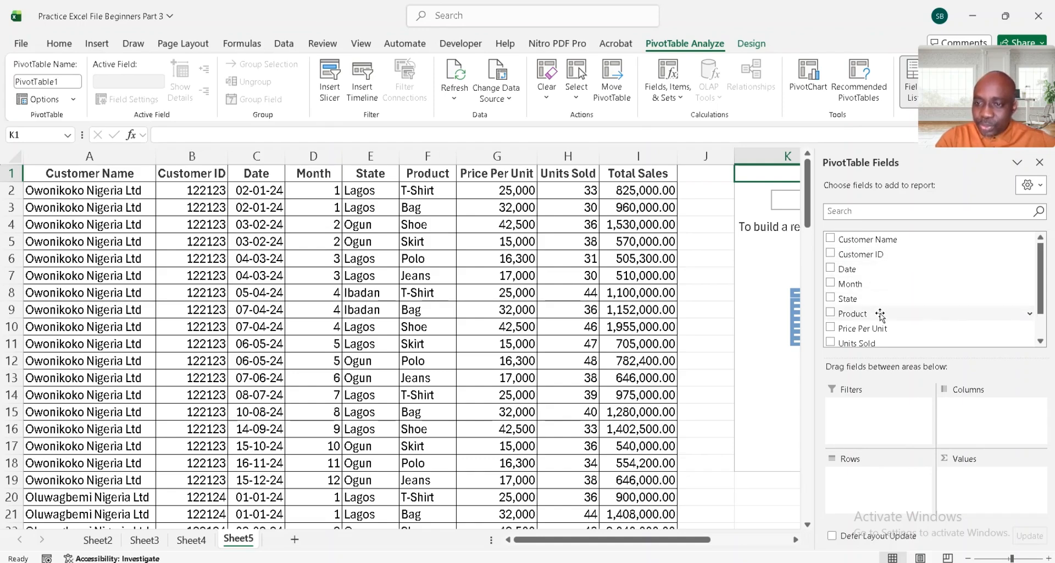
Add Product as the PivotTable's row field and Total Sales as its summed value field.
{"action": "left_click_drag", "start_coordinate": [879, 314], "coordinate": [875, 482]}
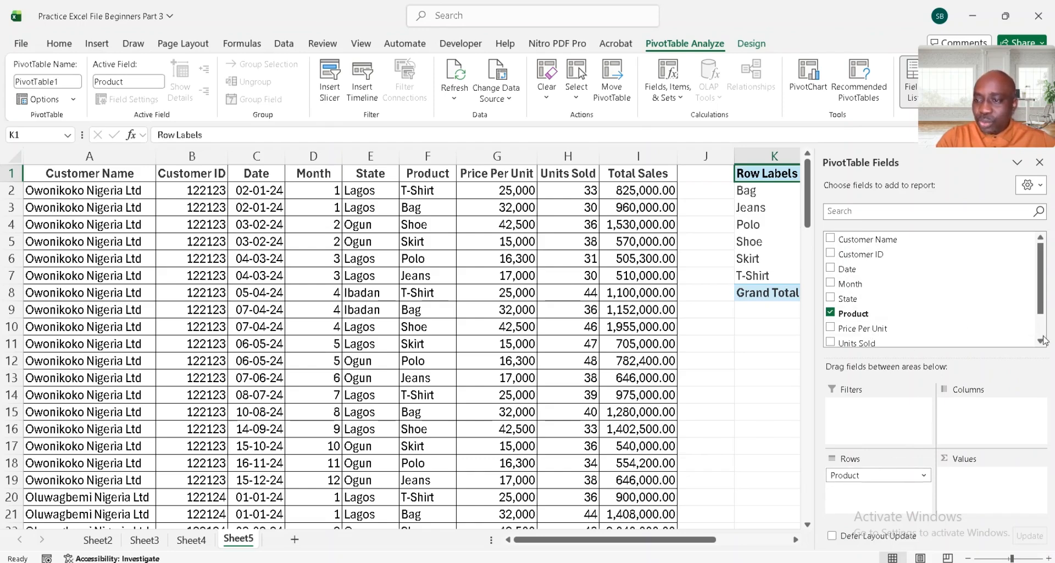
{"action": "scroll", "coordinate": [1044, 345], "scroll_direction": "down", "scroll_amount": 2}
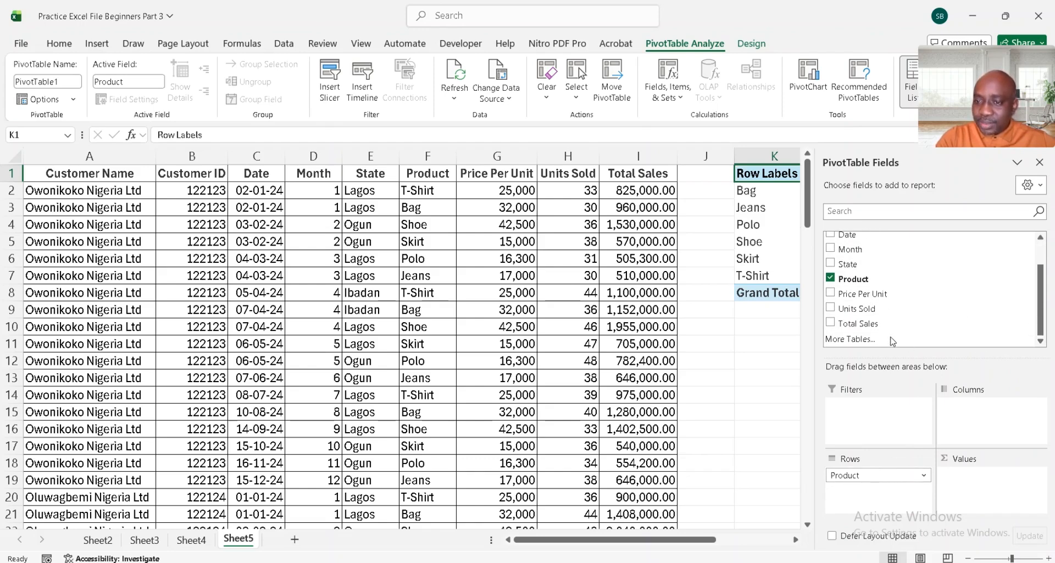
{"action": "left_click_drag", "start_coordinate": [894, 325], "coordinate": [964, 486]}
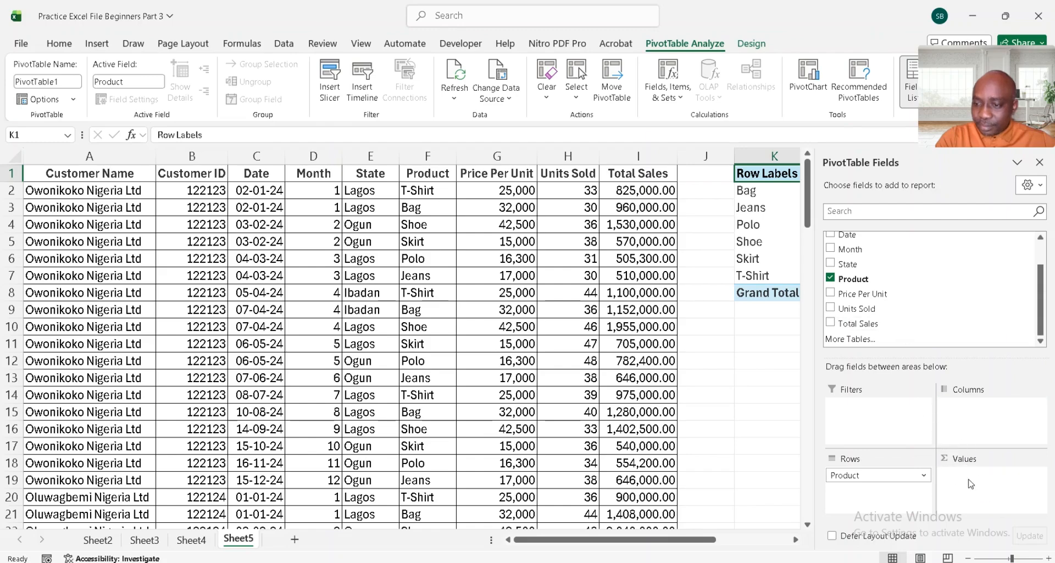
{"action": "scroll", "coordinate": [724, 378], "scroll_direction": "right", "scroll_amount": 5}
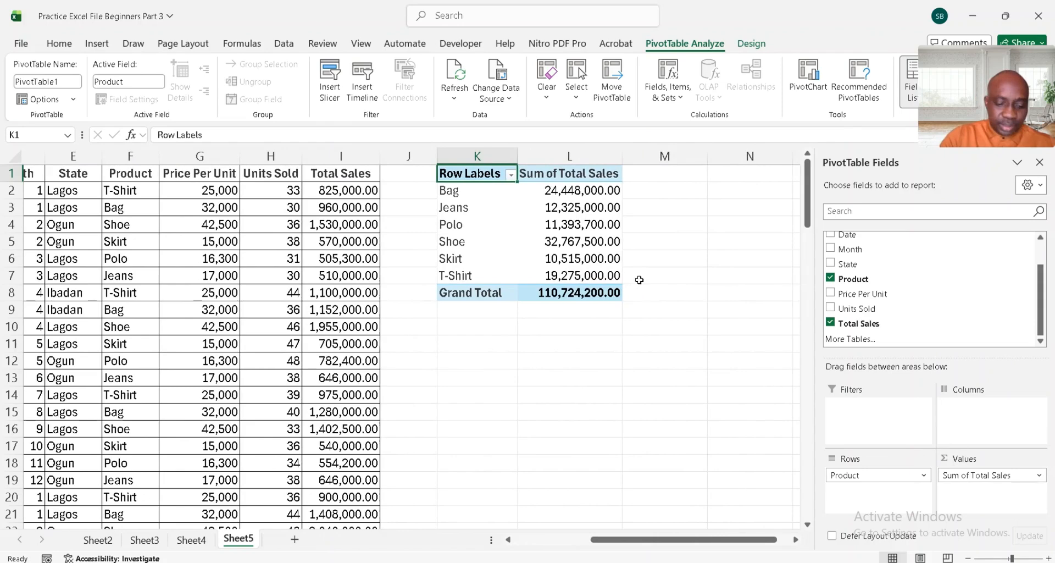
{"action": "scroll", "coordinate": [639, 279], "scroll_direction": "up", "scroll_amount": 1}
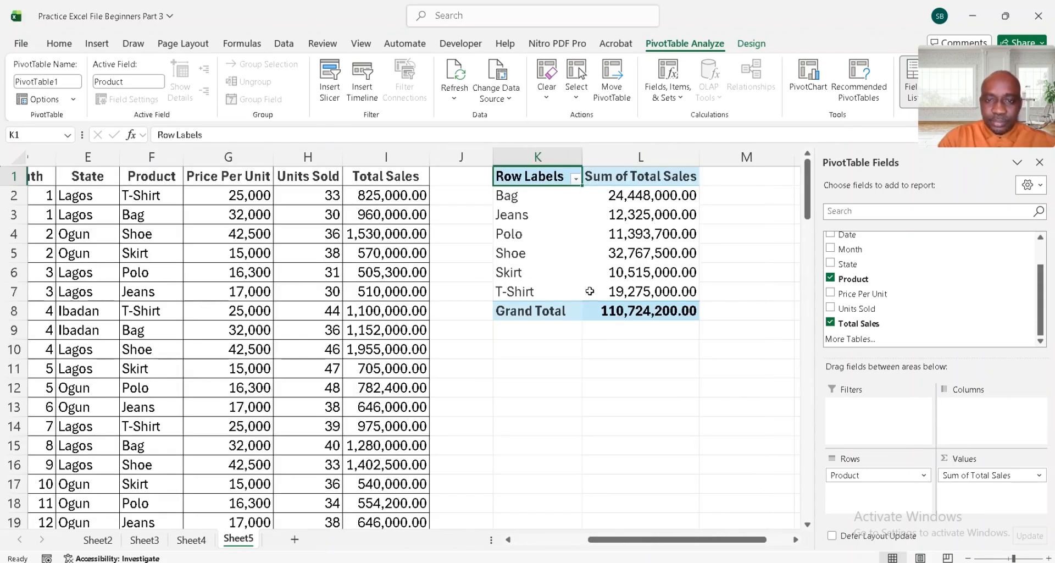
Break the product sales down by state by adding State as the PivotTable's column field.
{"action": "left_click", "coordinate": [524, 204]}
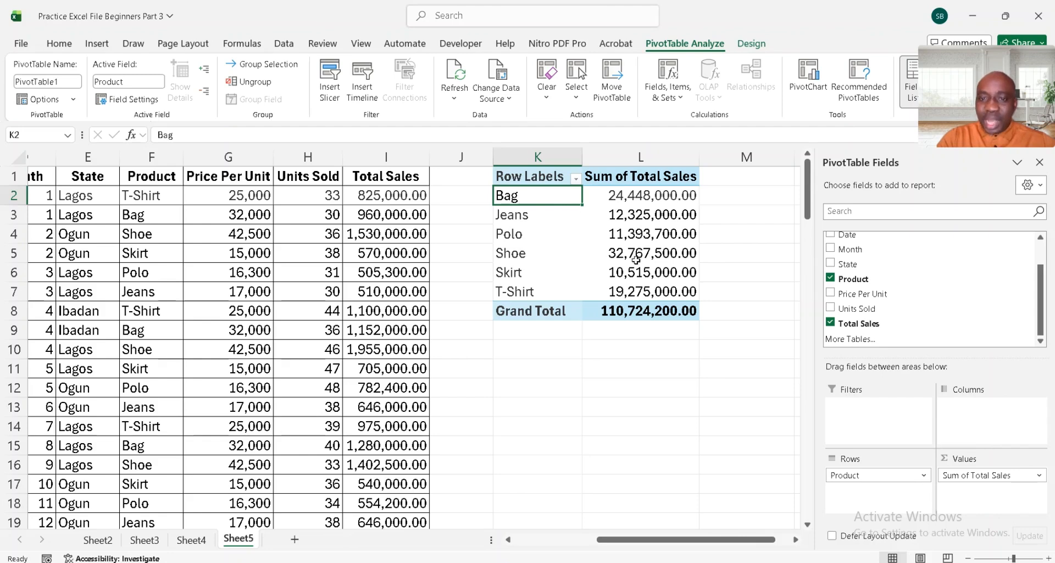
{"action": "left_click", "coordinate": [534, 260]}
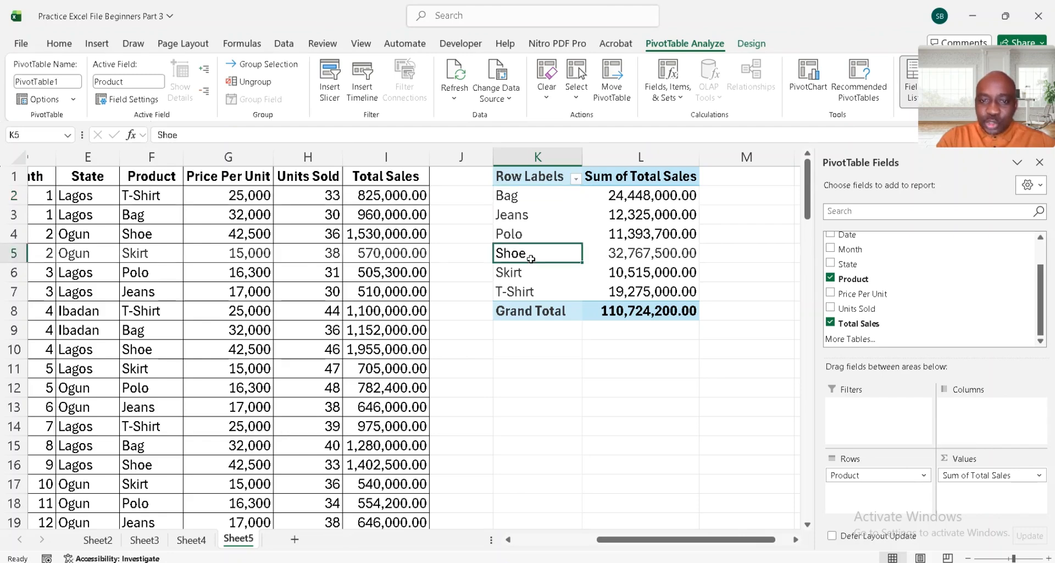
{"action": "left_click", "coordinate": [652, 253]}
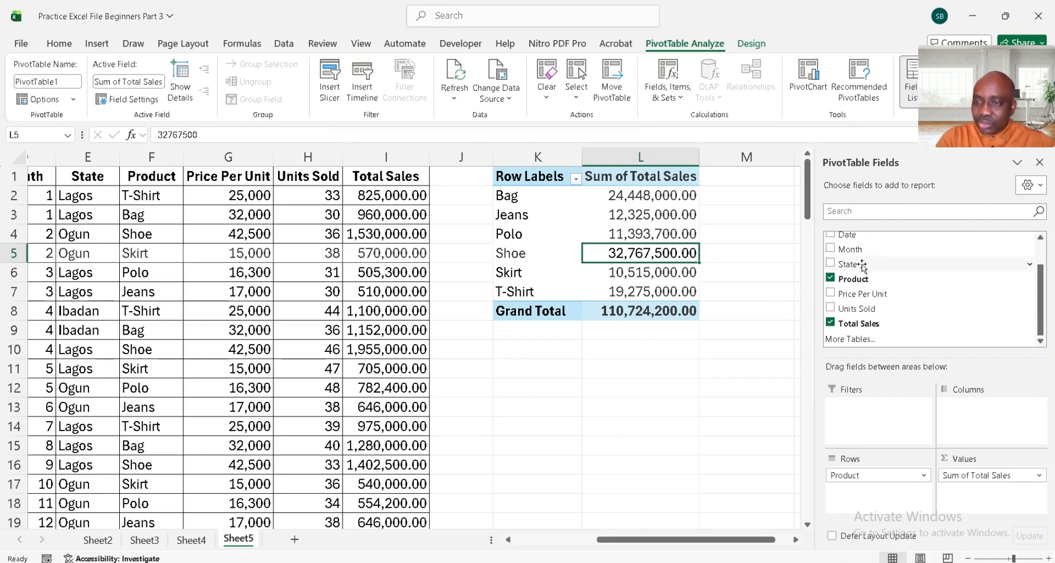
{"action": "left_click_drag", "start_coordinate": [862, 266], "coordinate": [998, 438]}
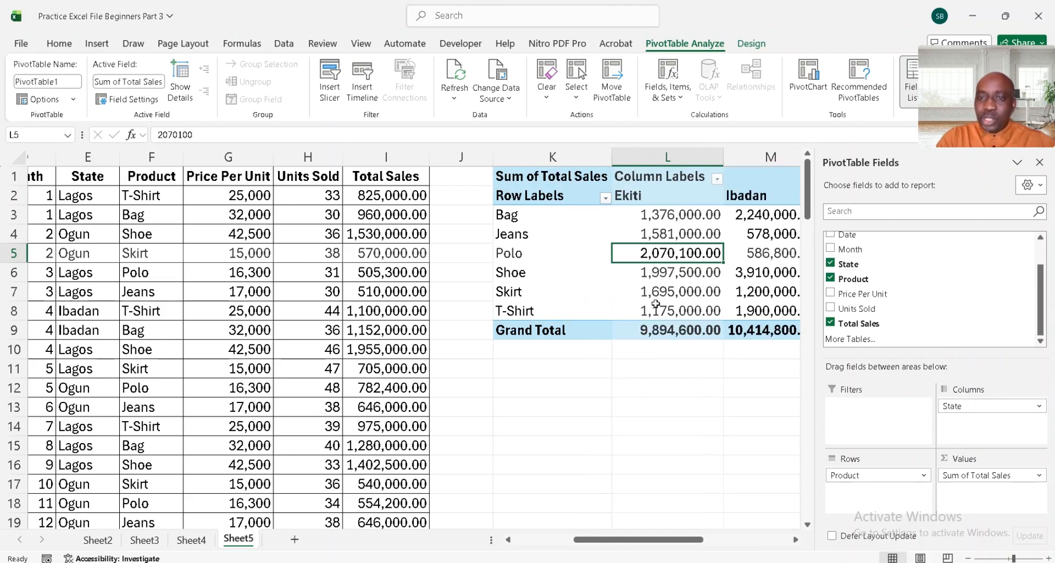
Examine the PivotTable's sales by product and state, including the Ogun column and the Grand Total column.
{"action": "scroll", "coordinate": [659, 297], "scroll_direction": "right", "scroll_amount": 5}
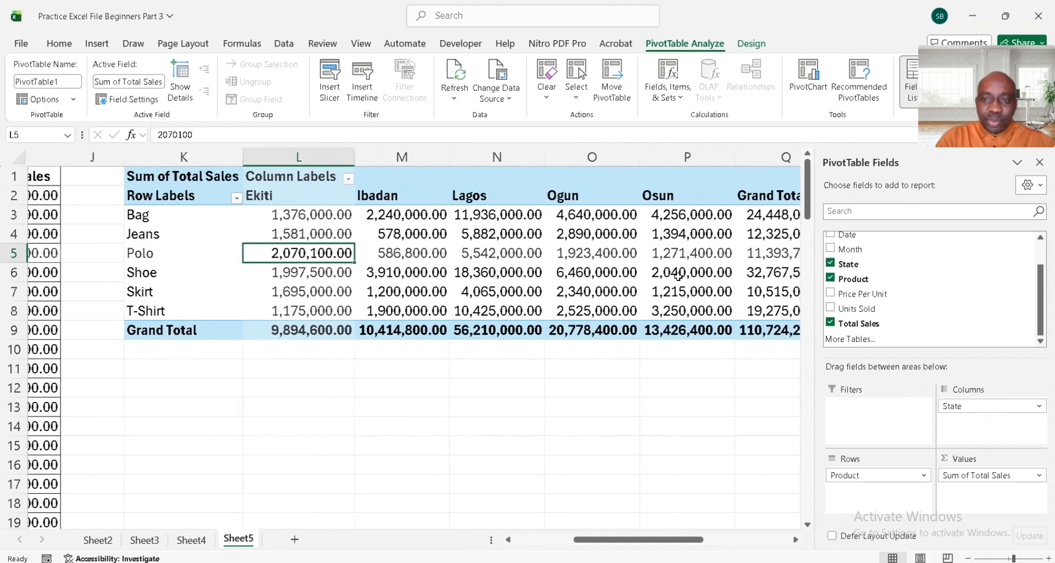
{"action": "scroll", "coordinate": [678, 276], "scroll_direction": "right", "scroll_amount": 2}
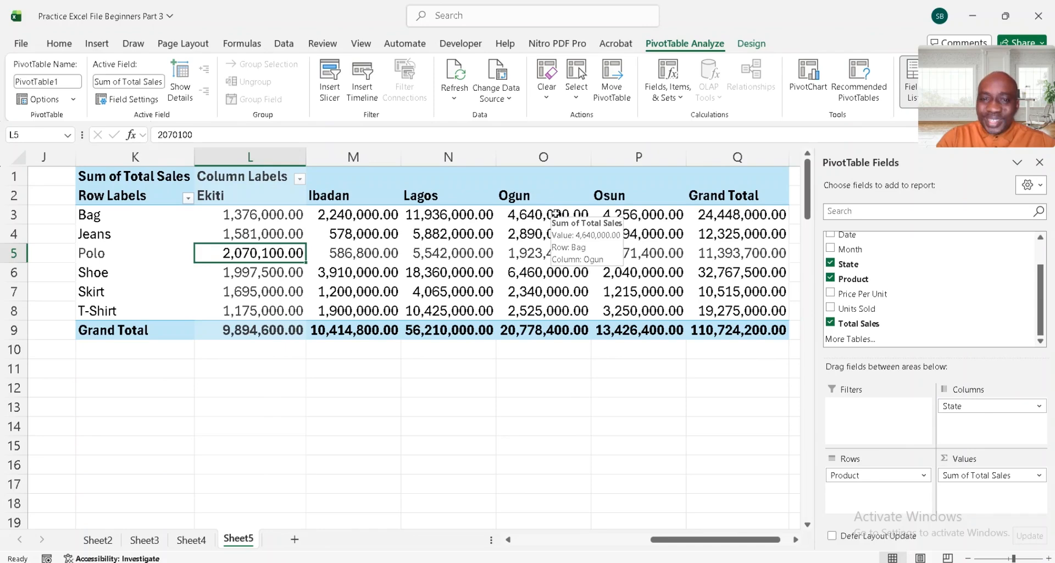
{"action": "scroll", "coordinate": [554, 213], "scroll_direction": "right", "scroll_amount": 3}
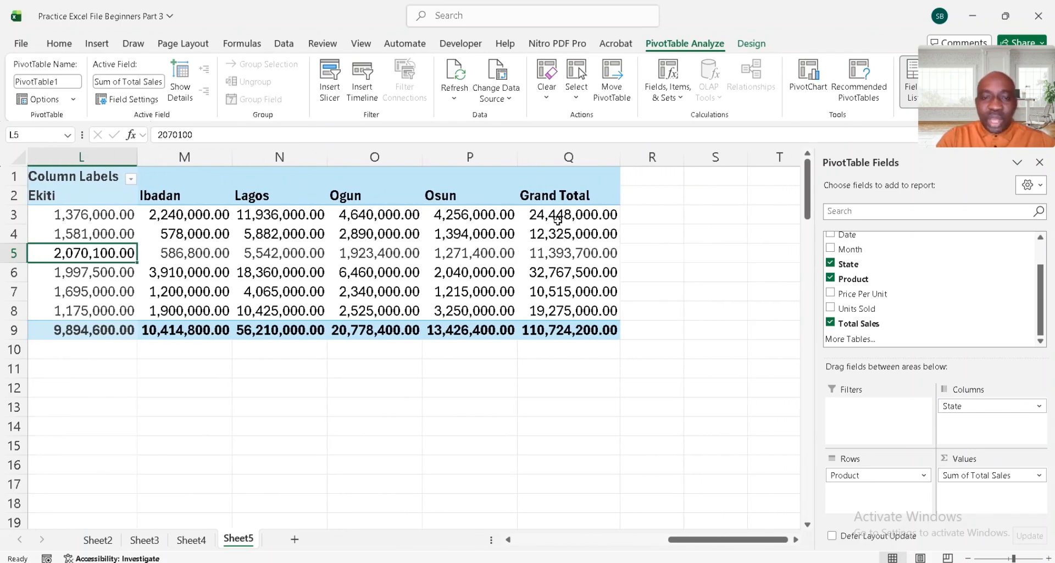
{"action": "mouse_move", "coordinate": [583, 216]}
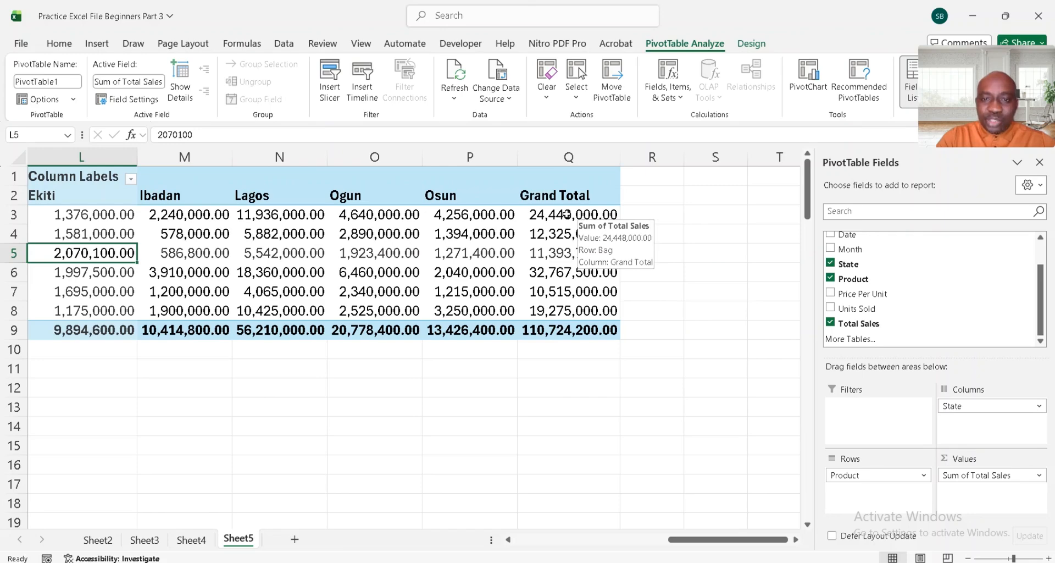
{"action": "scroll", "coordinate": [574, 214], "scroll_direction": "left", "scroll_amount": 3}
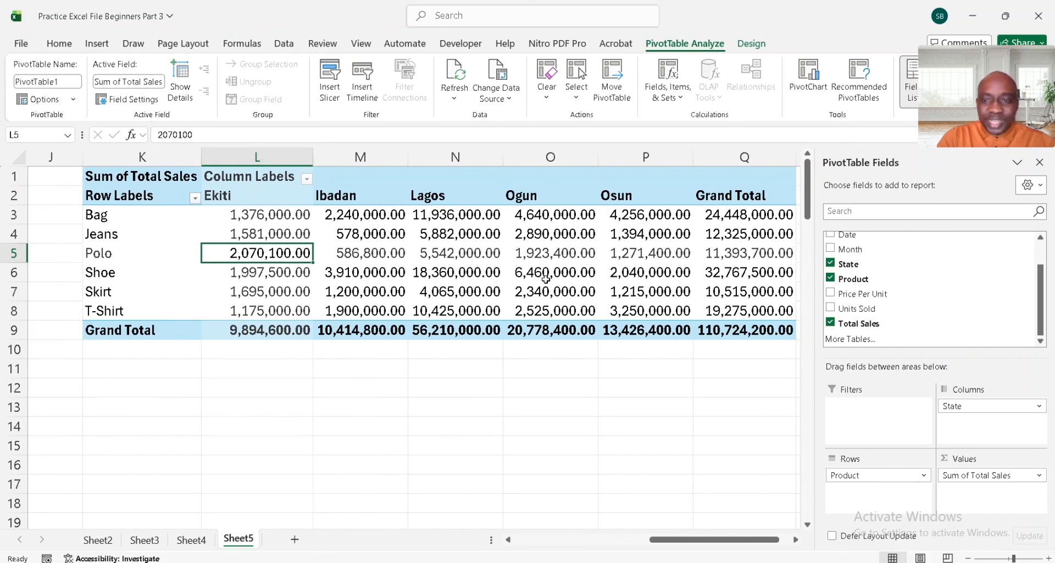
{"action": "mouse_move", "coordinate": [746, 272]}
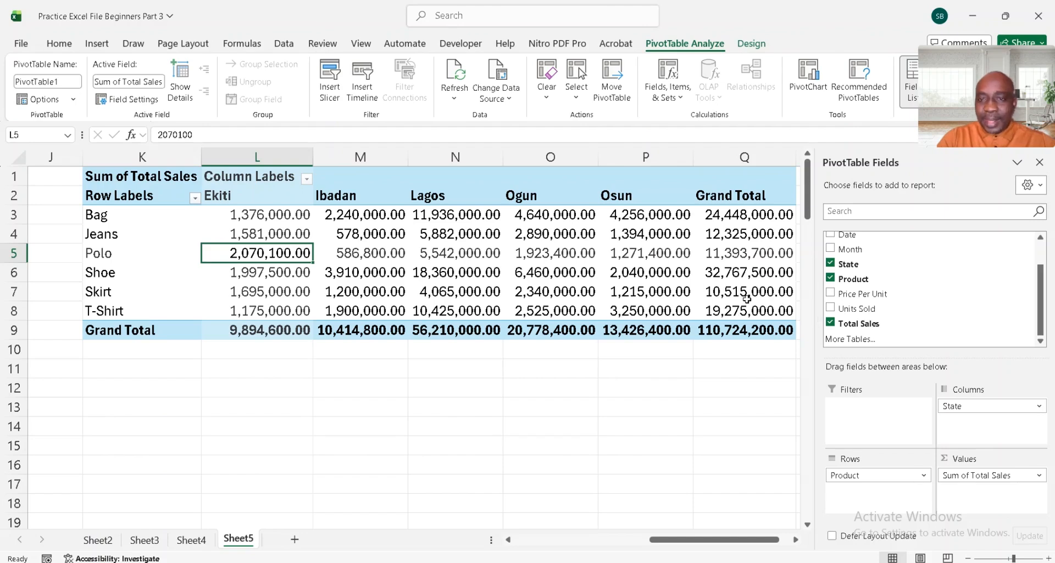
{"action": "mouse_move", "coordinate": [747, 298]}
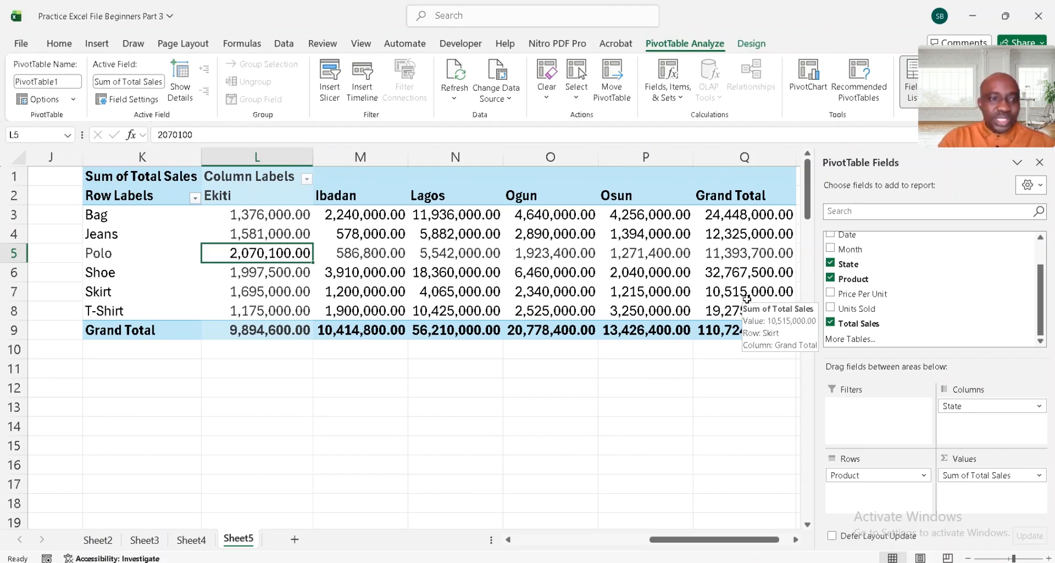
{"action": "mouse_move", "coordinate": [556, 275]}
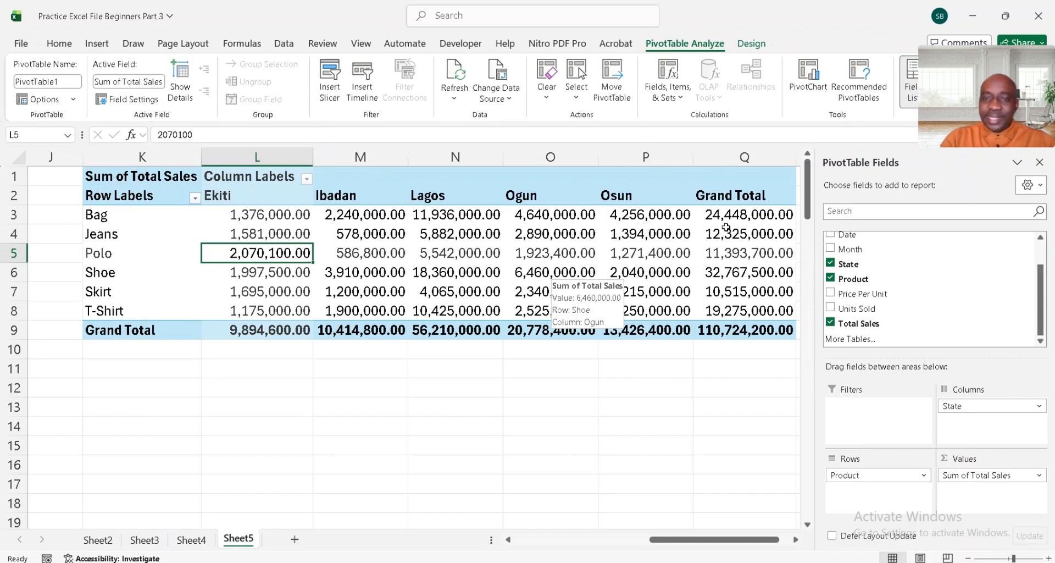
{"action": "mouse_move", "coordinate": [699, 235]}
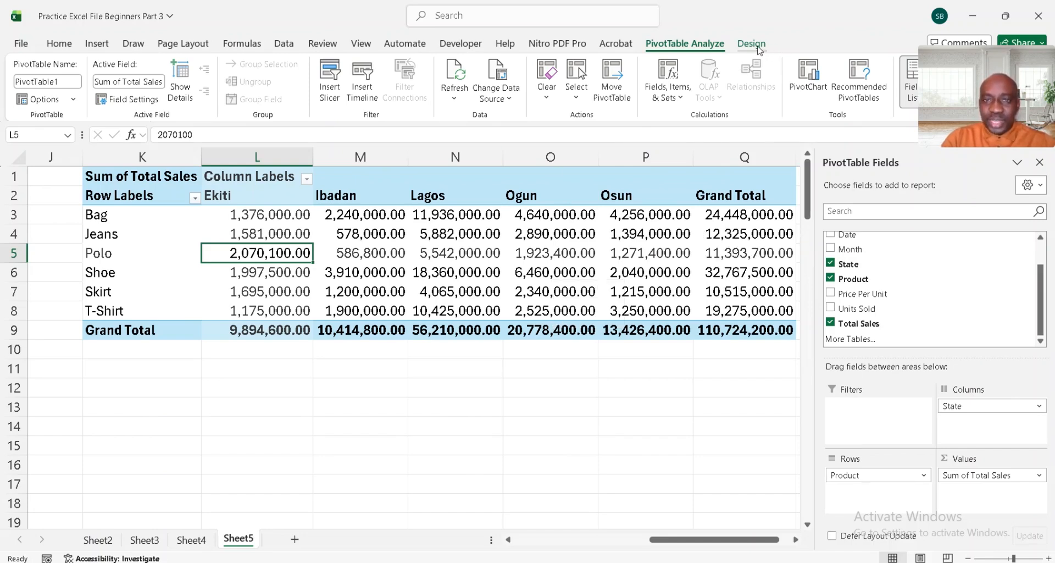
Insert a slicer for the State field and arrange its buttons in two columns.
{"action": "left_click", "coordinate": [331, 91]}
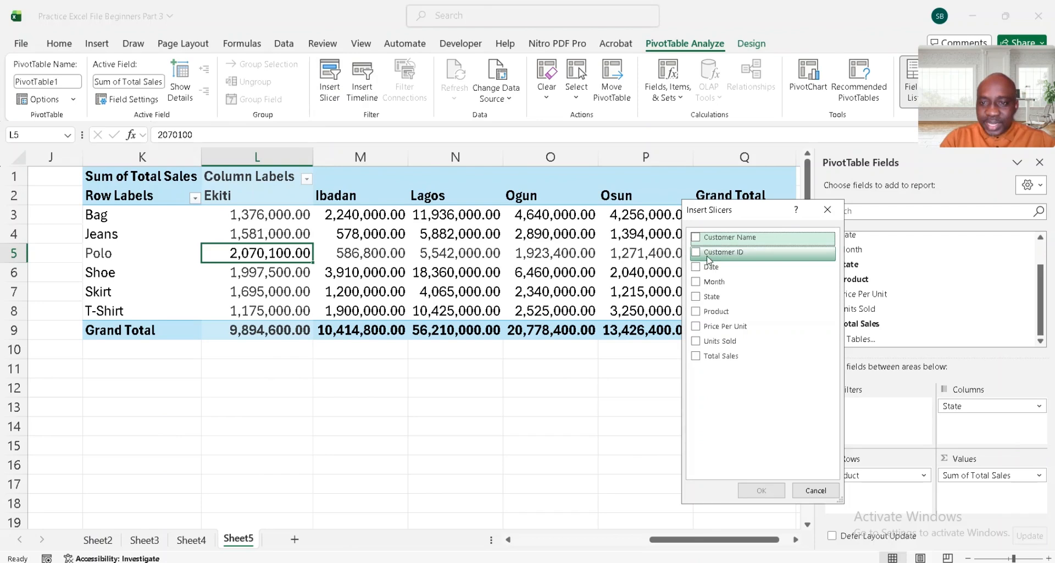
{"action": "left_click", "coordinate": [696, 301]}
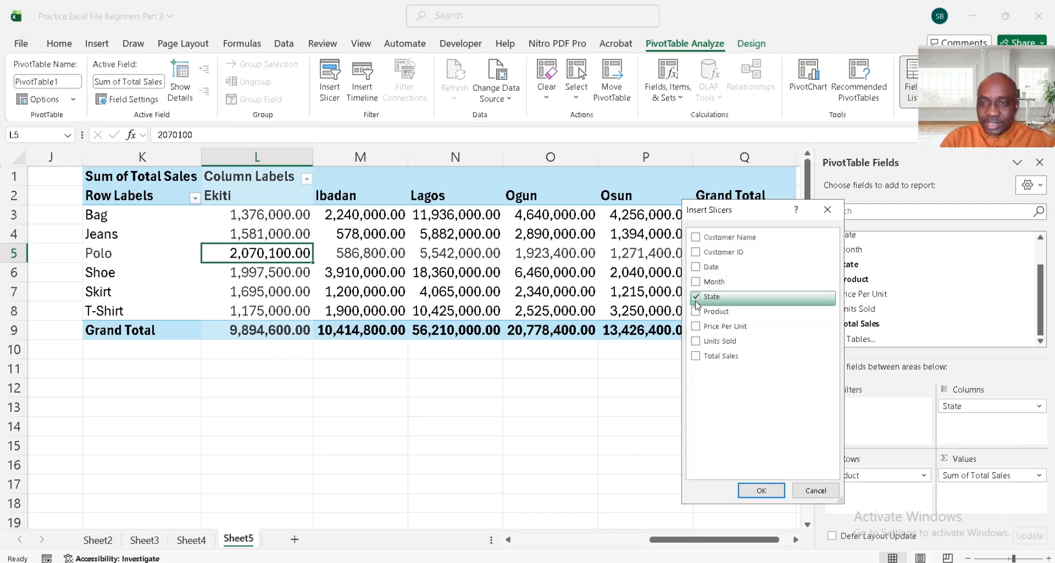
{"action": "left_click", "coordinate": [761, 490]}
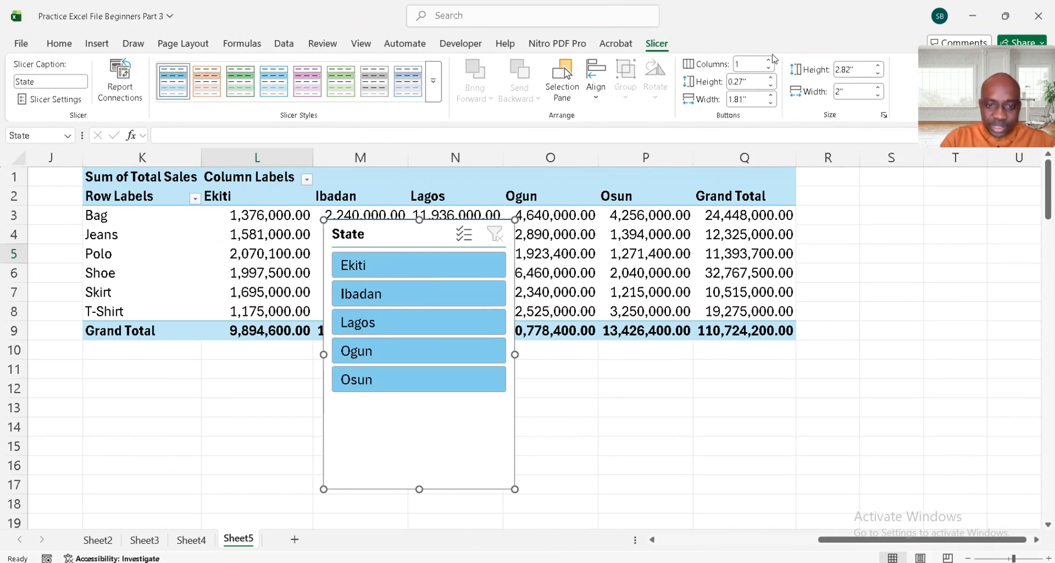
{"action": "left_click", "coordinate": [771, 61]}
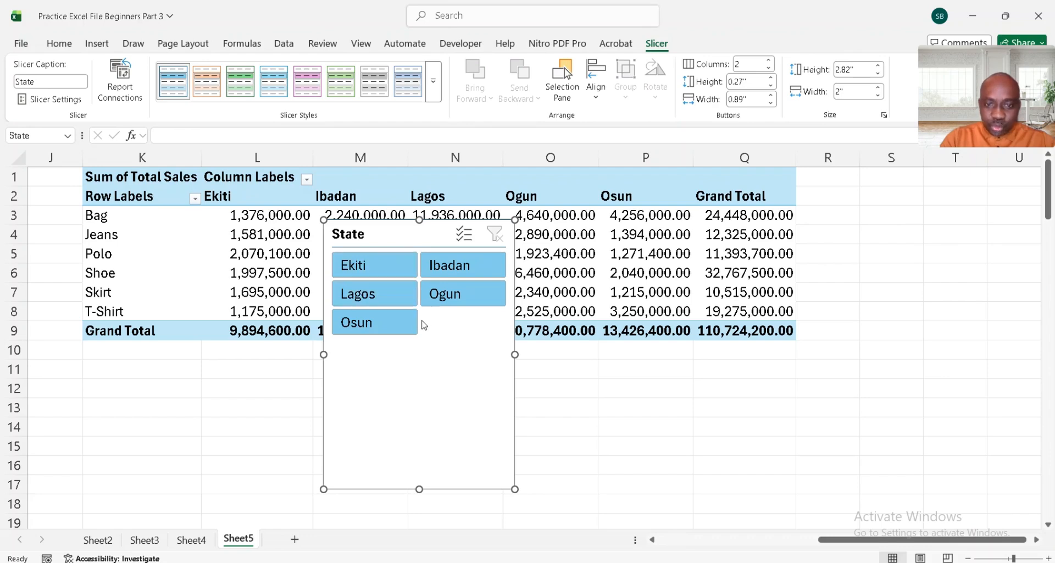
Resize the State slicer to about 3.32" wide and 1.31" high and move it below the PivotTable.
{"action": "left_click_drag", "start_coordinate": [515, 354], "coordinate": [642, 341]}
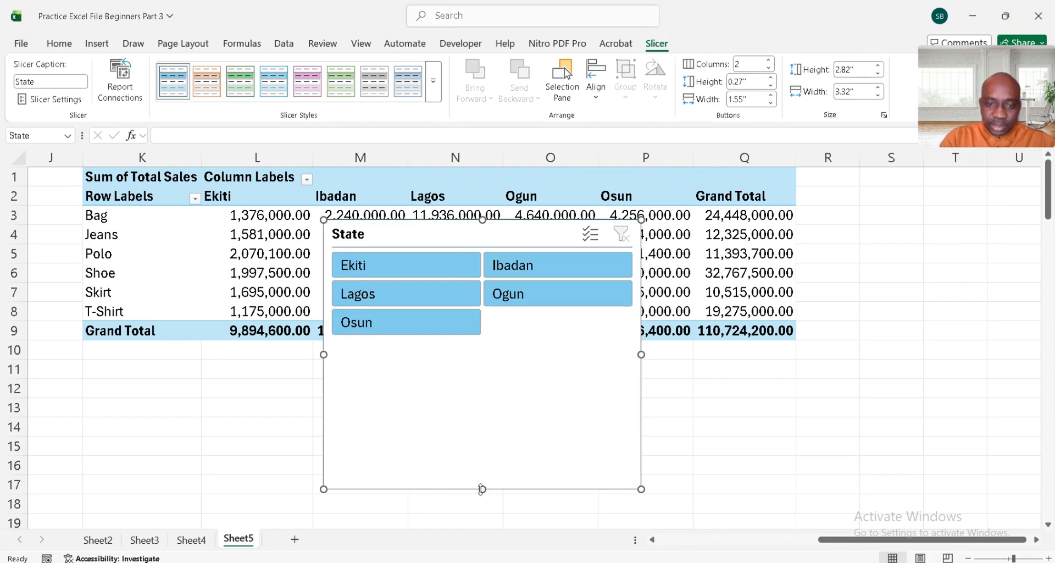
{"action": "left_click_drag", "start_coordinate": [482, 488], "coordinate": [483, 345]}
{"action": "left_click_drag", "start_coordinate": [504, 231], "coordinate": [504, 364]}
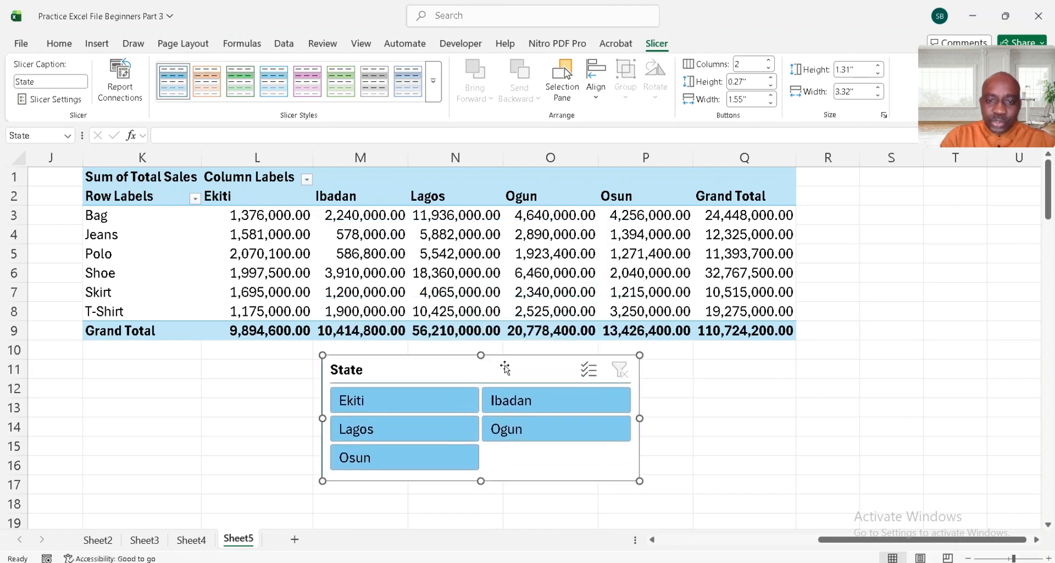
Filter the PivotTable by Ekiti, Ibadan and Ogun in turn with the State slicer, and clear the slicer's filter.
{"action": "left_click", "coordinate": [406, 412]}
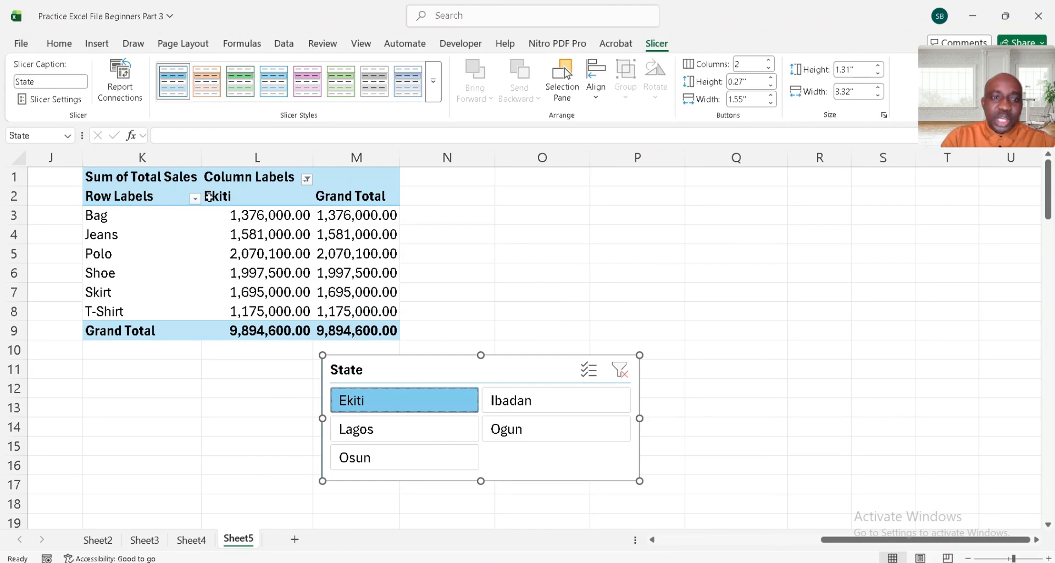
{"action": "left_click", "coordinate": [541, 405]}
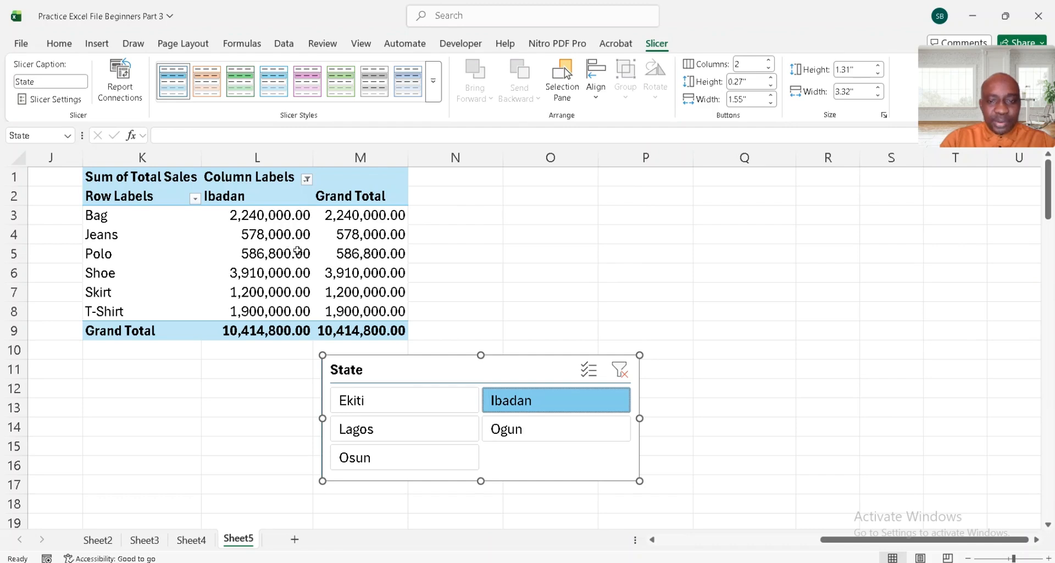
{"action": "left_click", "coordinate": [525, 426]}
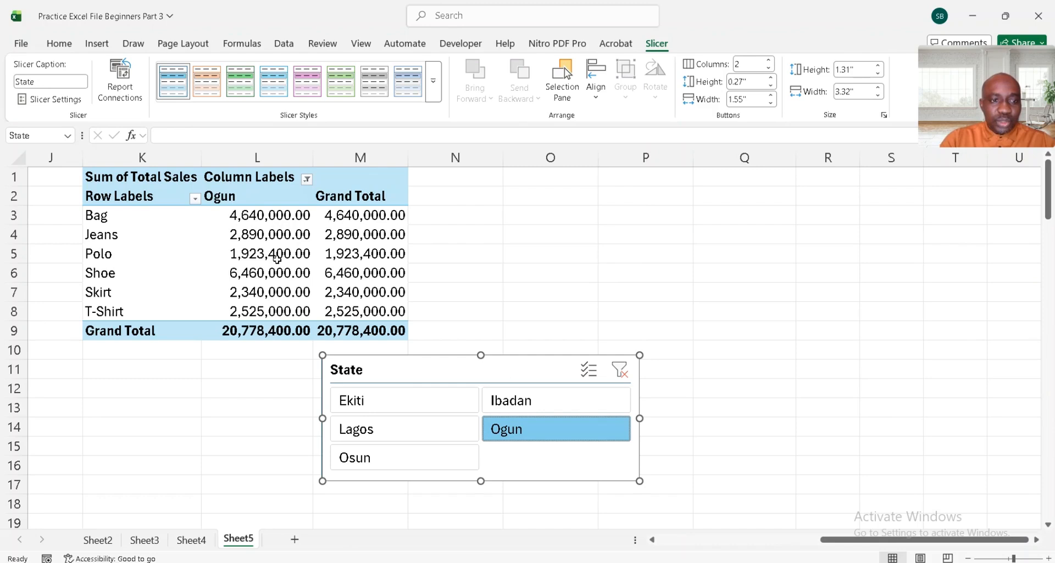
{"action": "left_click", "coordinate": [629, 374]}
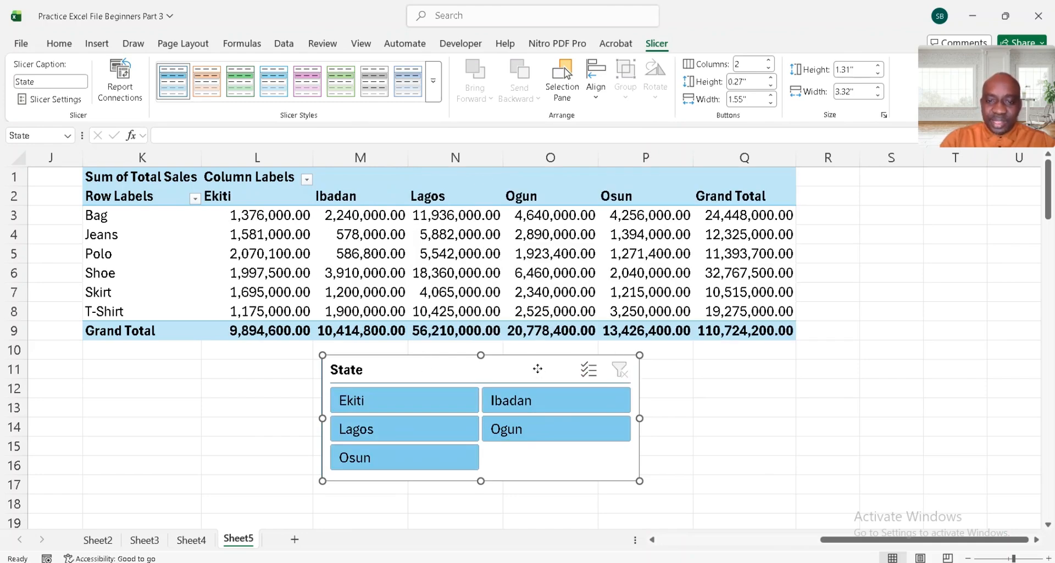
Delete the State slicer below the PivotTable.
{"action": "key", "text": "Delete"}
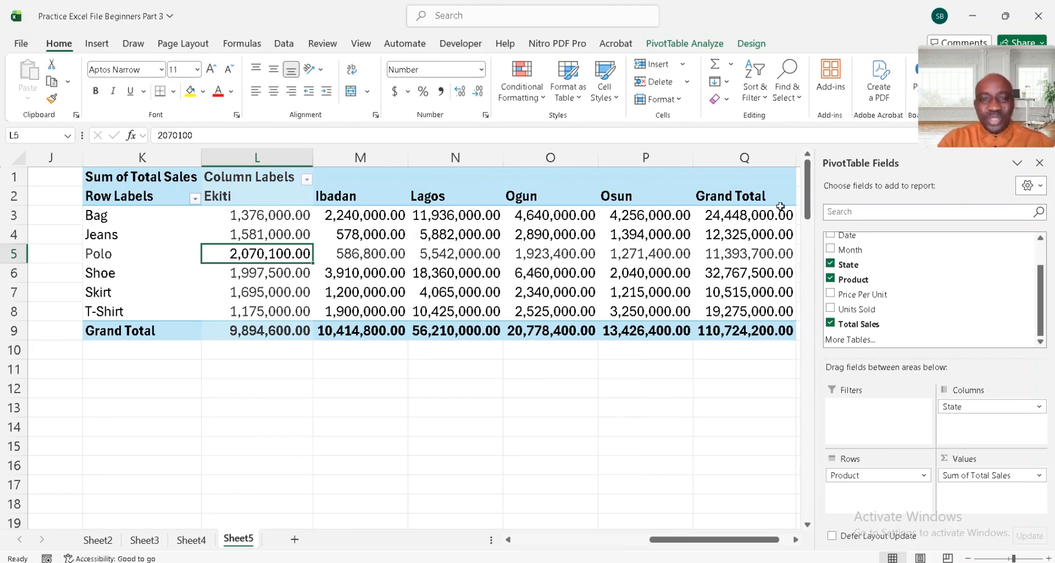
{"action": "mouse_move", "coordinate": [780, 206]}
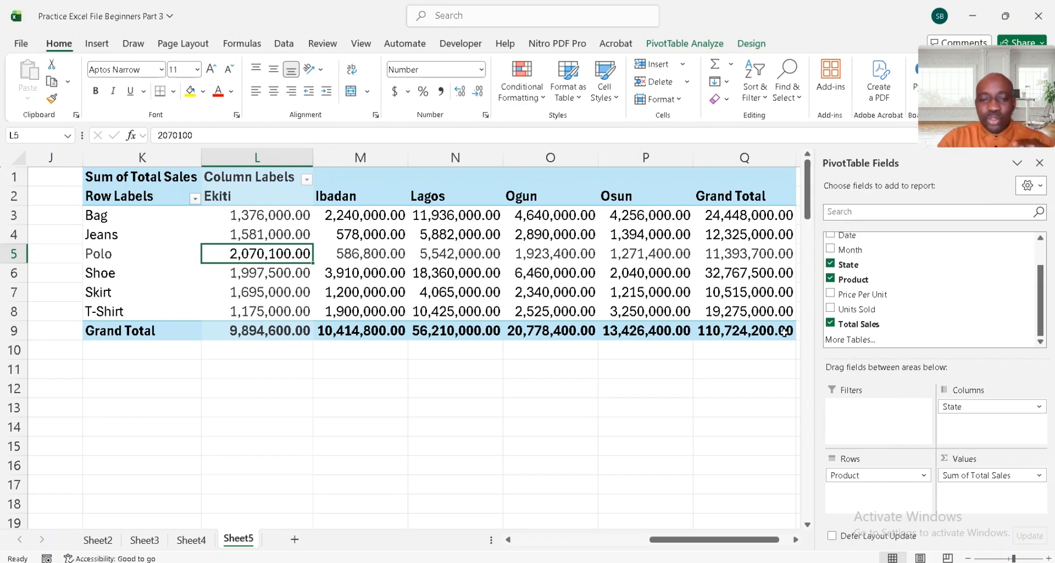
{"action": "mouse_move", "coordinate": [784, 330]}
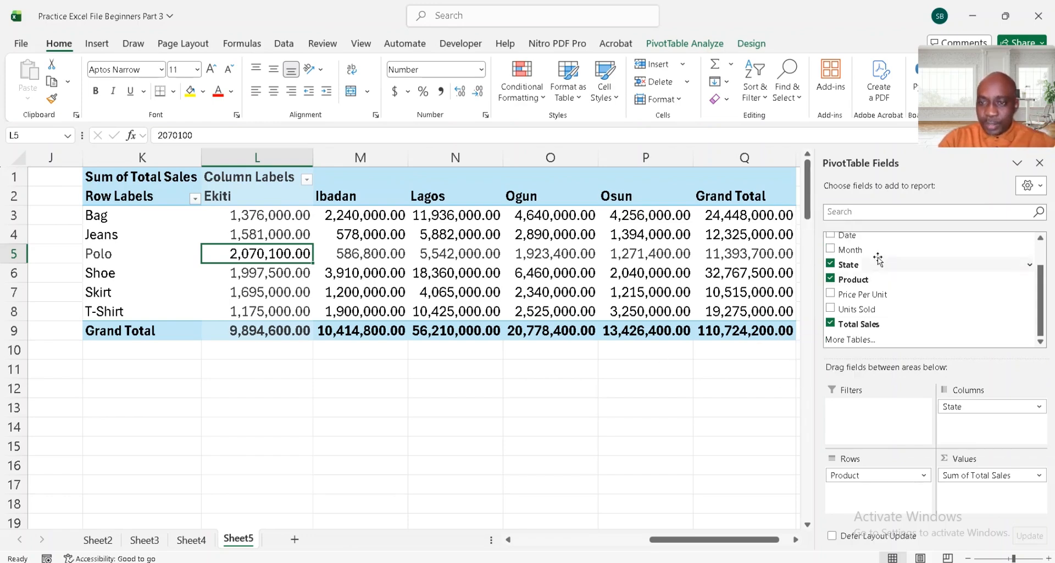
Remove the State and Product fields from the PivotTable layout and add State as its row field.
{"action": "left_click", "coordinate": [830, 264]}
{"action": "left_click", "coordinate": [831, 279]}
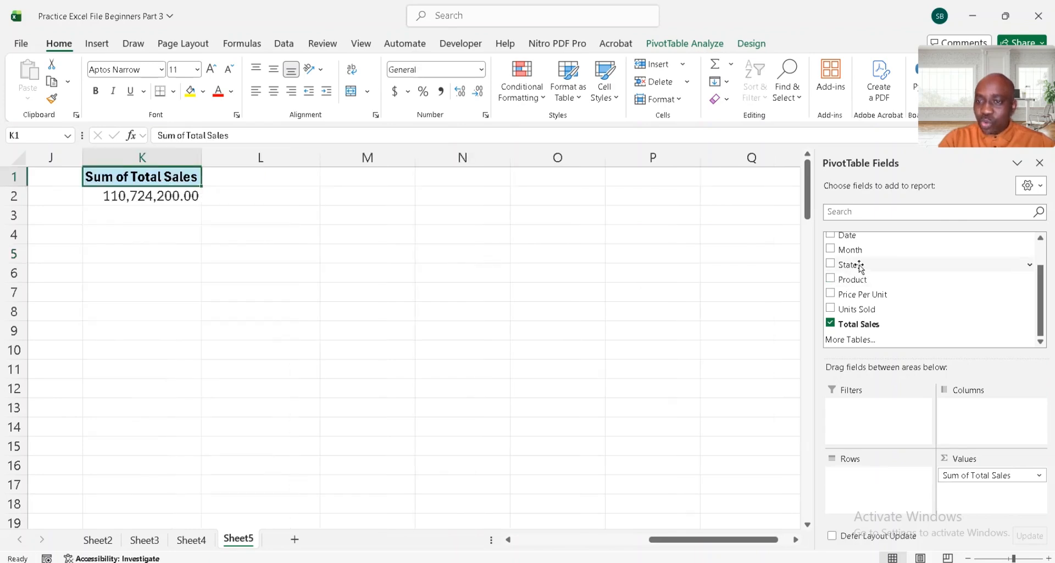
{"action": "left_click_drag", "start_coordinate": [863, 266], "coordinate": [875, 488]}
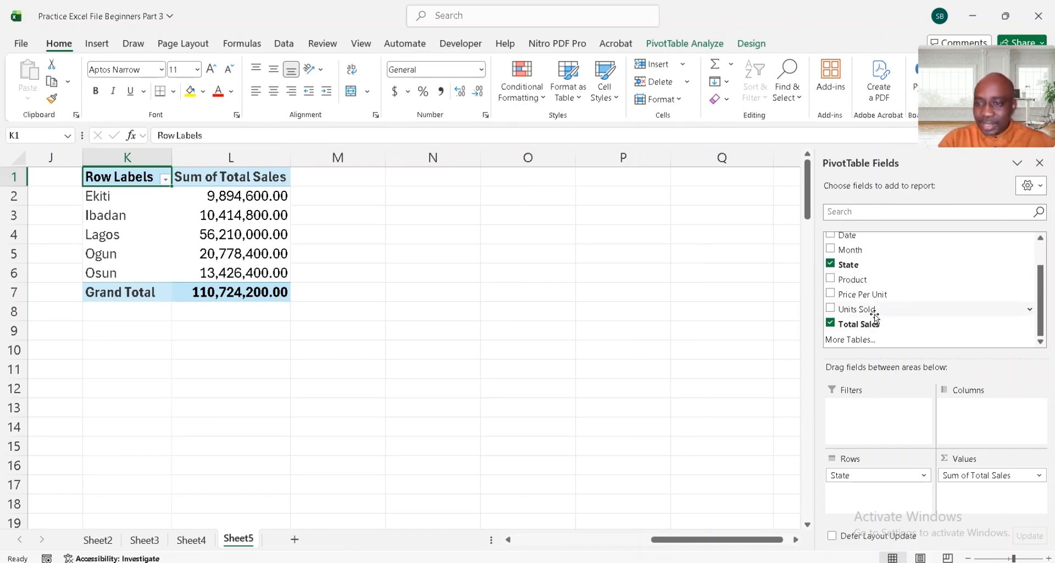
Add Total Sales as a second value field in the PivotTable and show its values as % of Grand Total.
{"action": "left_click_drag", "start_coordinate": [894, 326], "coordinate": [996, 497]}
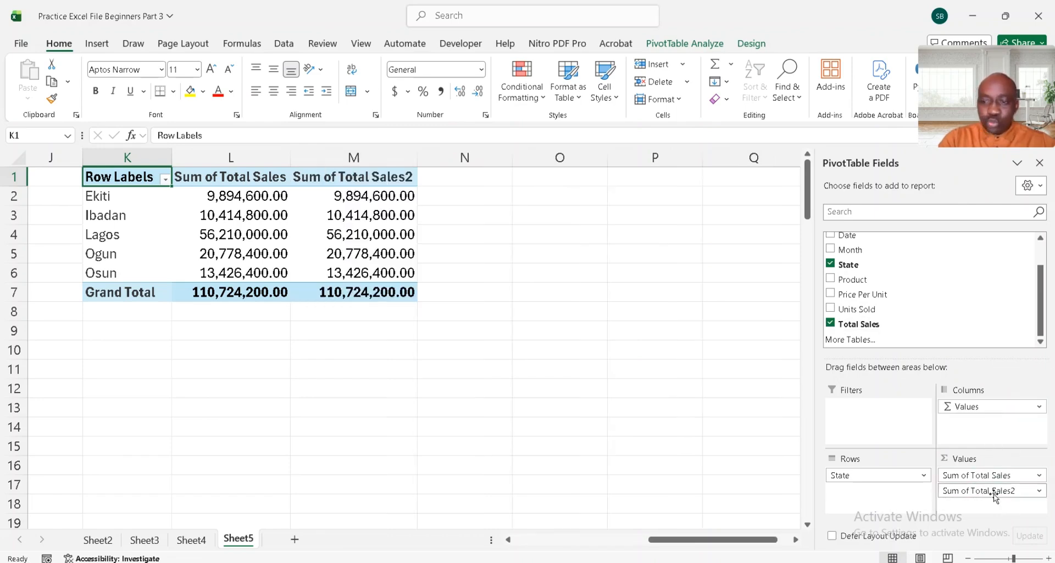
{"action": "left_click", "coordinate": [356, 196]}
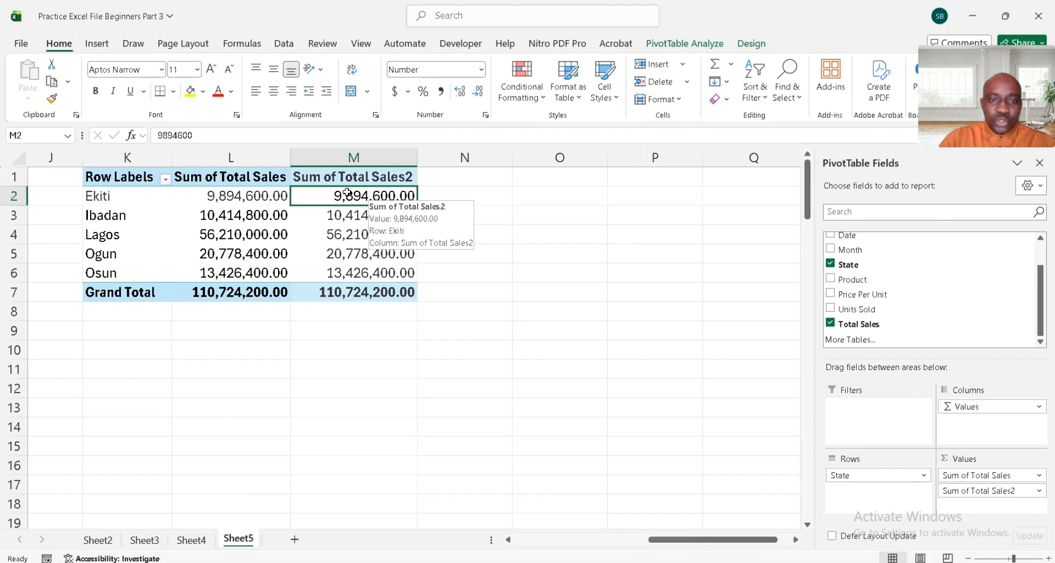
{"action": "right_click", "coordinate": [347, 192]}
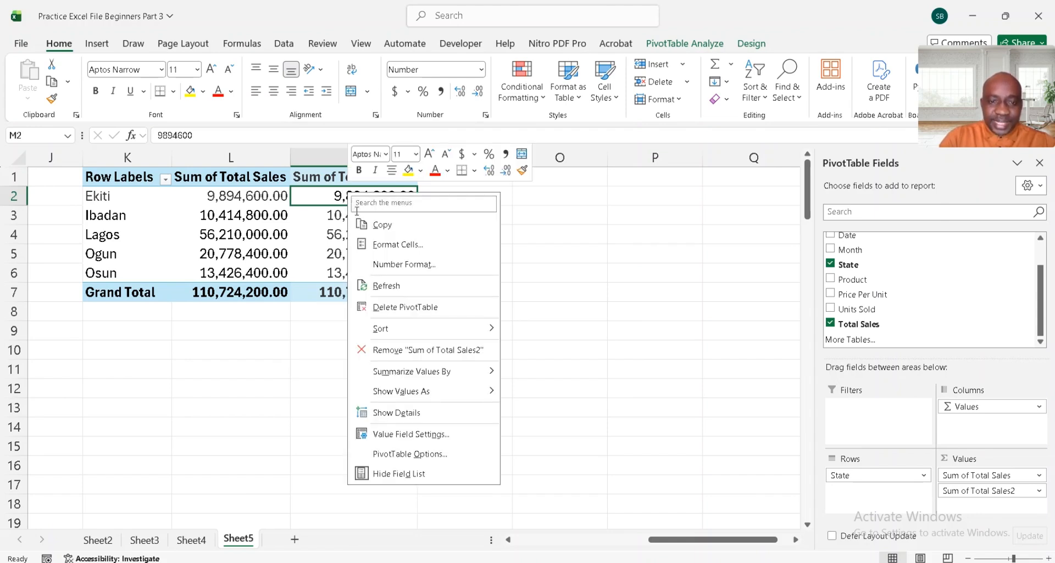
{"action": "mouse_move", "coordinate": [434, 372]}
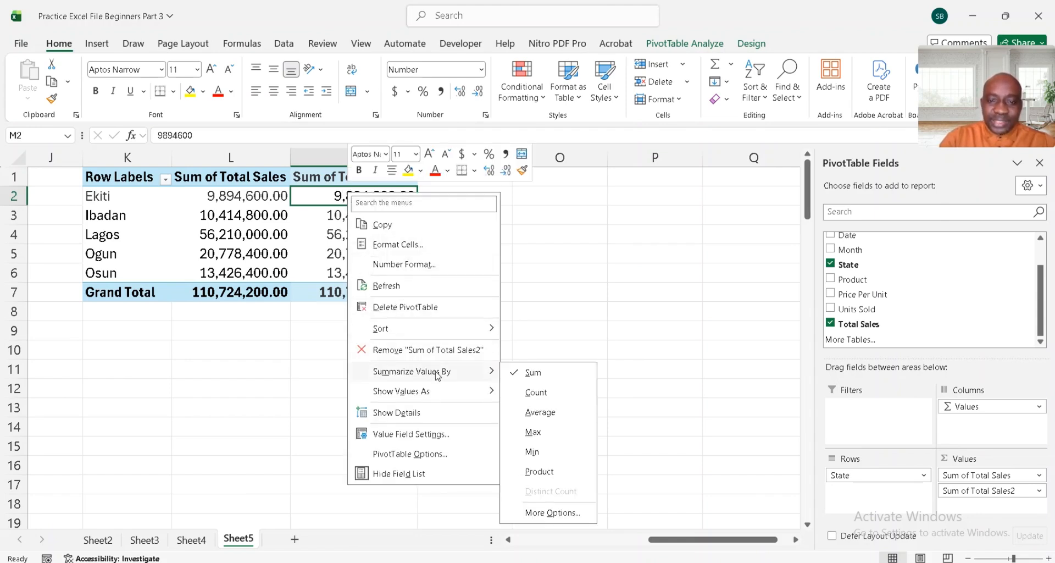
{"action": "mouse_move", "coordinate": [448, 397]}
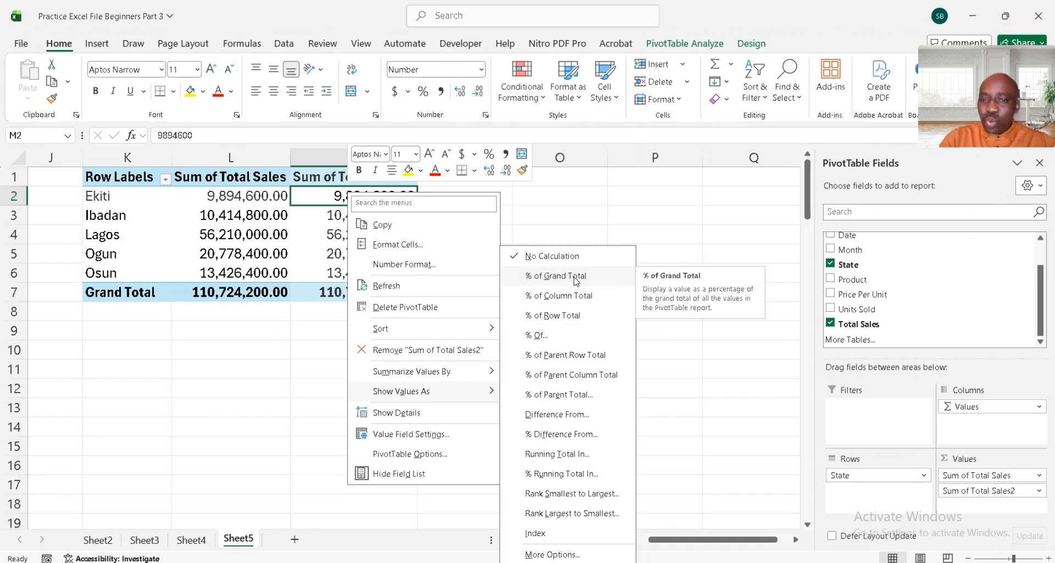
{"action": "left_click", "coordinate": [594, 279]}
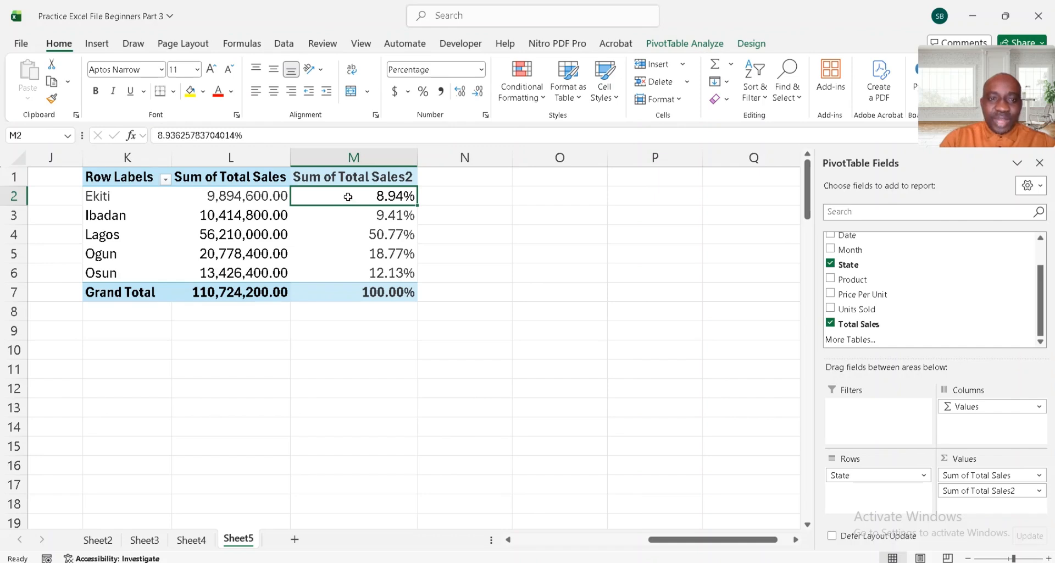
Sort the PivotTable's states from largest to smallest by their percentage of total sales.
{"action": "mouse_move", "coordinate": [348, 197]}
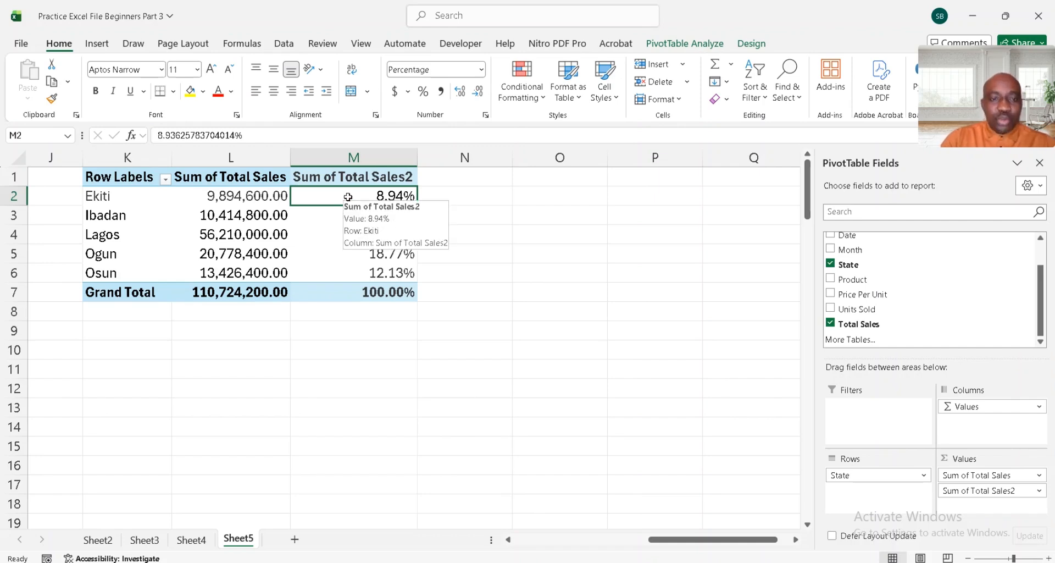
{"action": "right_click", "coordinate": [349, 199]}
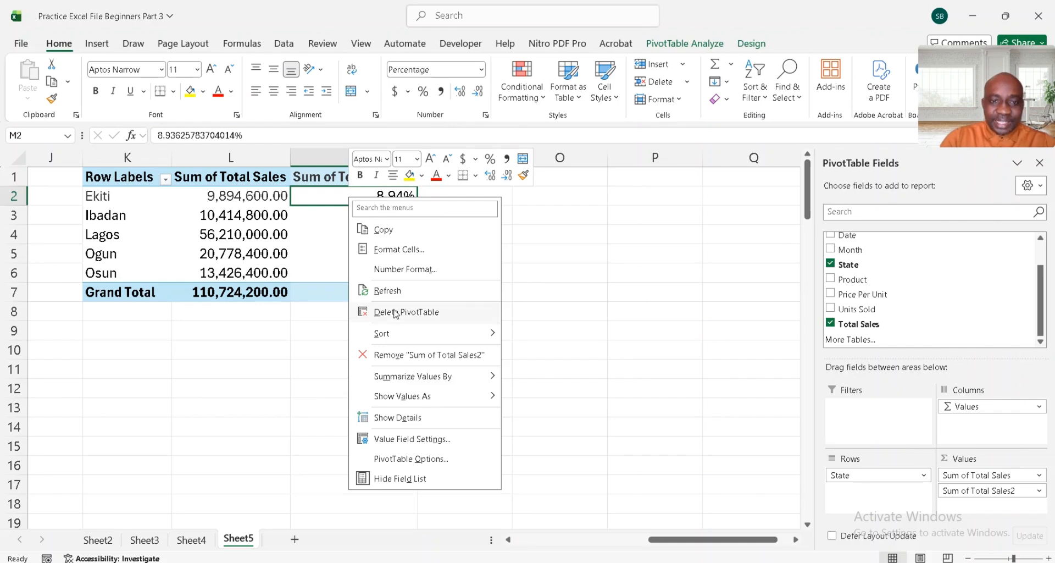
{"action": "mouse_move", "coordinate": [416, 336]}
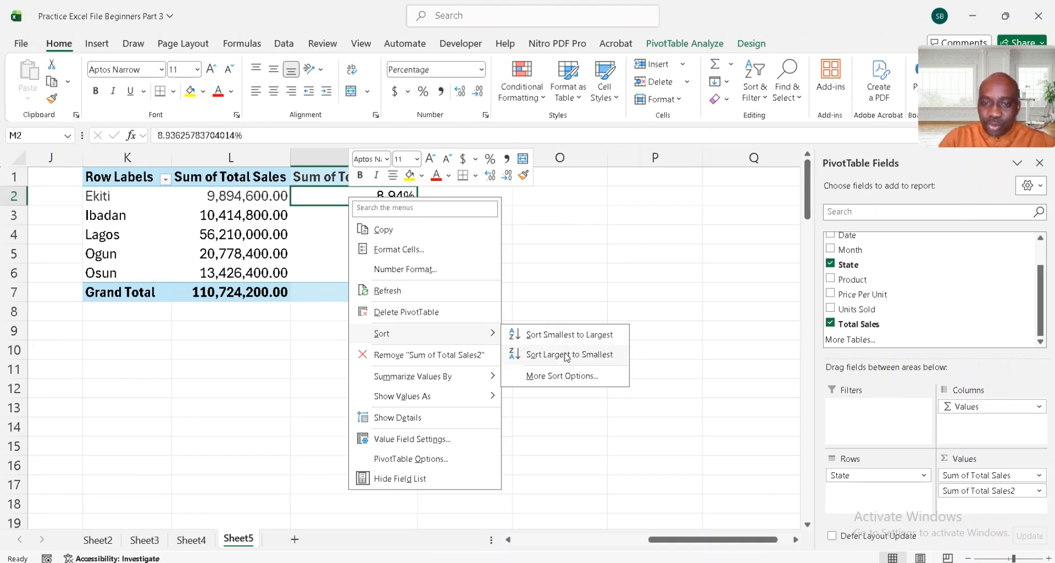
{"action": "left_click", "coordinate": [604, 357]}
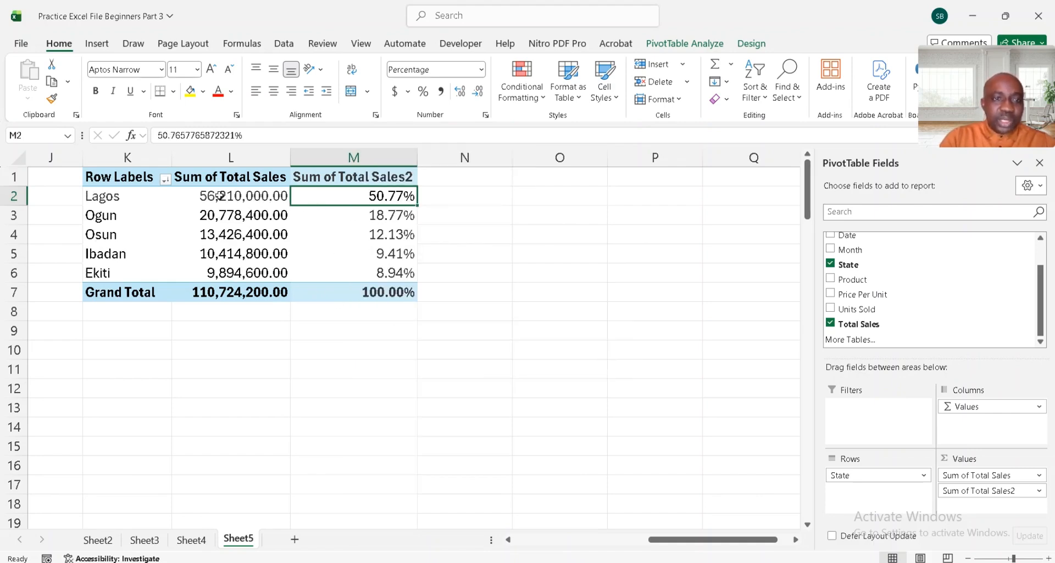
{"action": "mouse_move", "coordinate": [253, 198]}
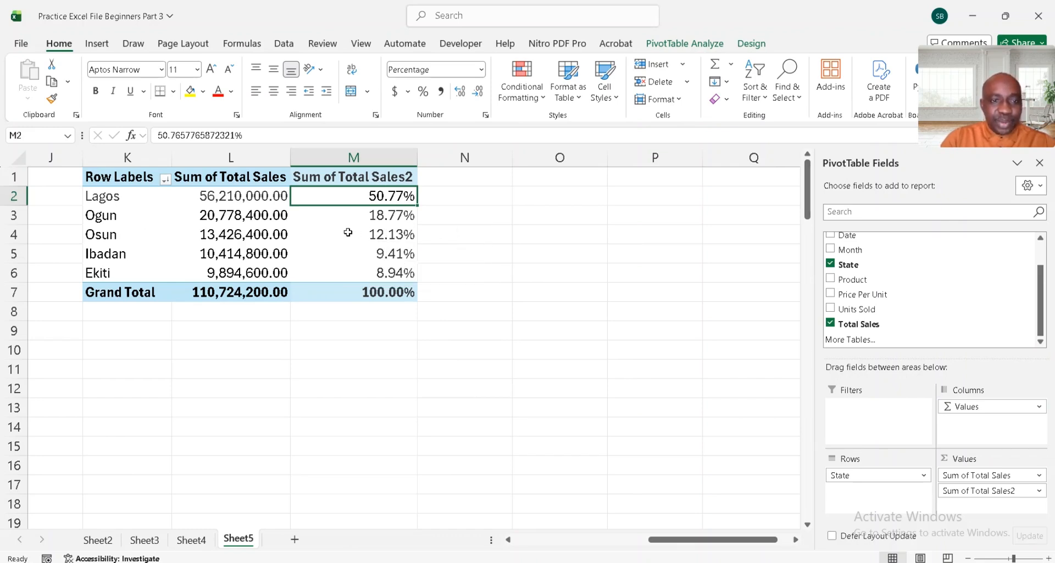
Copy the whole state sales pivot table in K1:M7 and paste the duplicate at cell K10.
{"action": "left_click", "coordinate": [136, 182]}
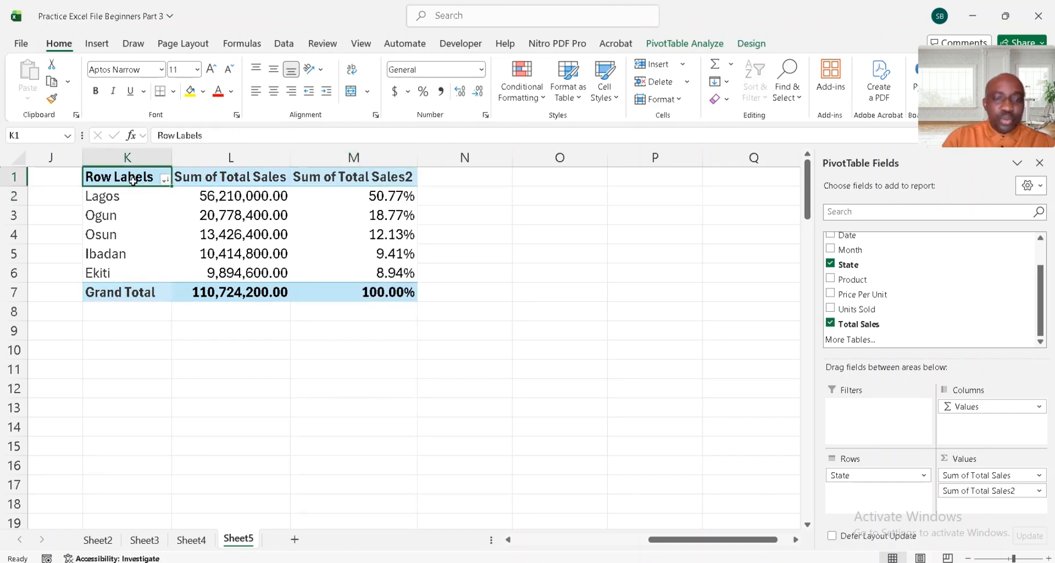
{"action": "left_click", "coordinate": [133, 180]}
{"action": "key", "text": "shift+Down"}
{"action": "key", "text": "shift+Down"}
{"action": "key", "text": "shift+Down"}
{"action": "key", "text": "shift+Down"}
{"action": "key", "text": "shift+Down"}
{"action": "key", "text": "shift+Down"}
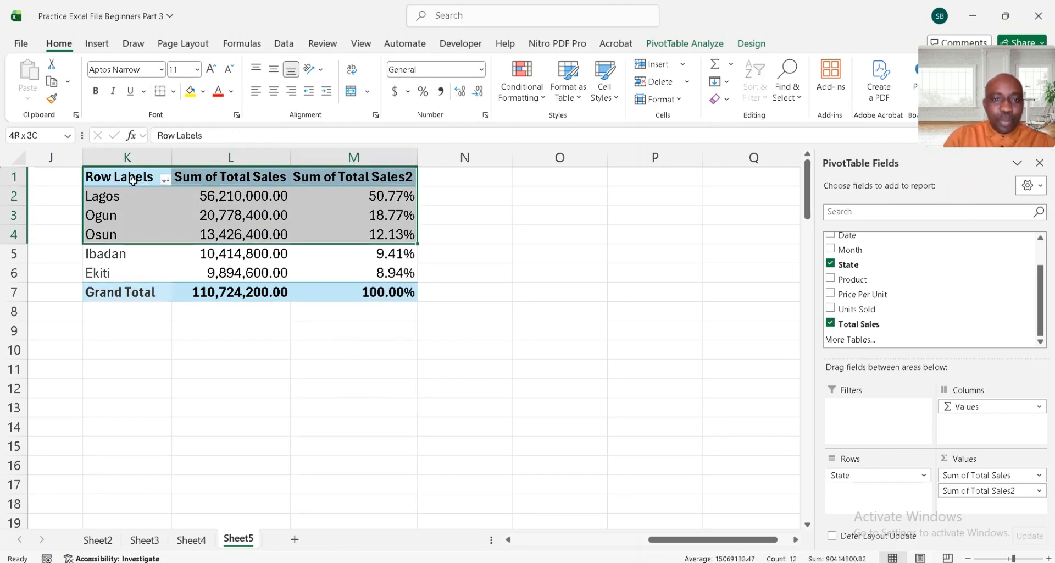
{"action": "key", "text": "ctrl+c"}
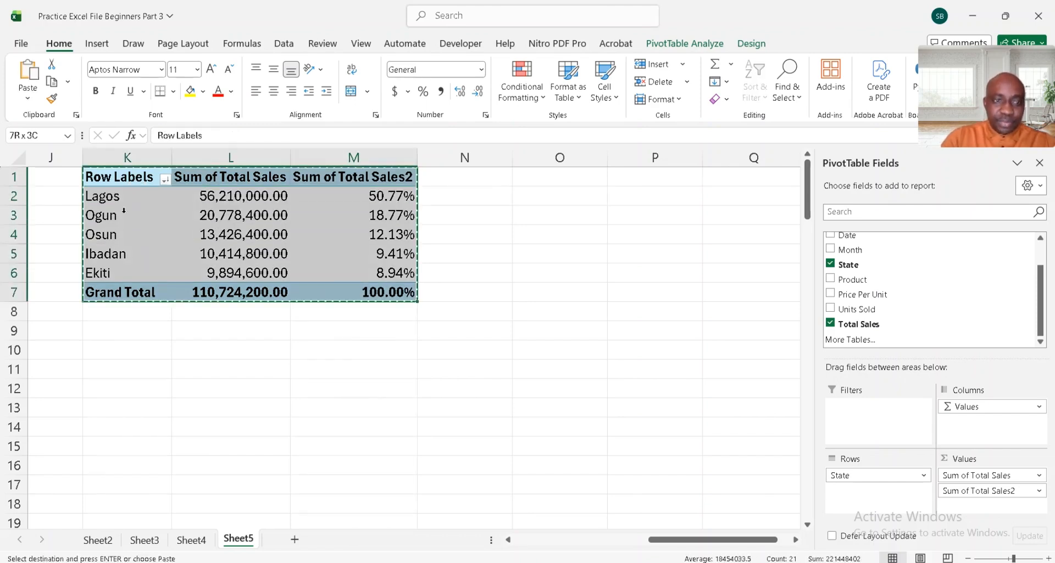
{"action": "left_click", "coordinate": [124, 346]}
{"action": "key", "text": "ctrl+v"}
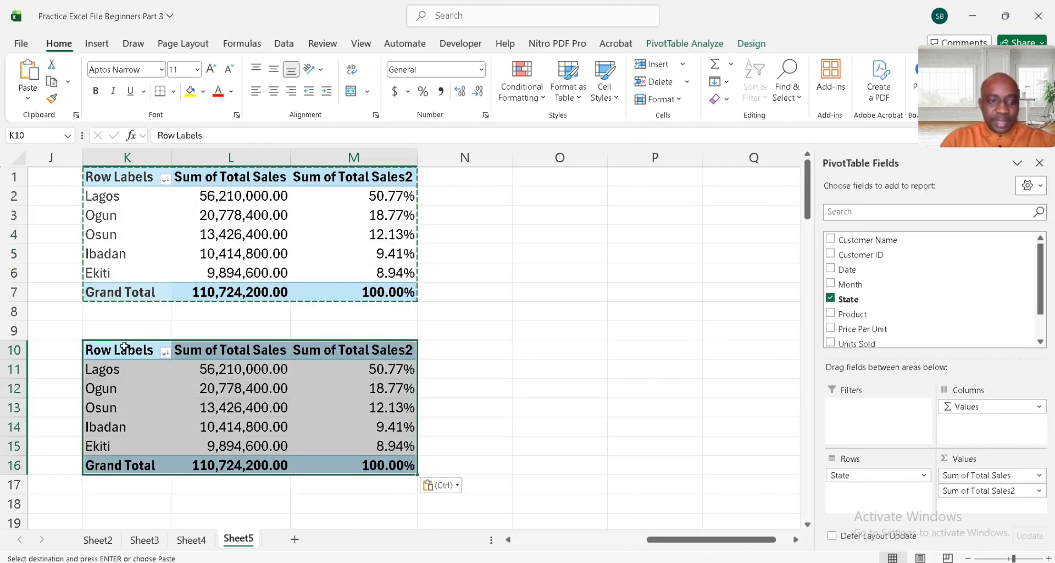
In the pasted pivot table at K10, replace the State row field with Customer Name.
{"action": "left_click", "coordinate": [183, 370]}
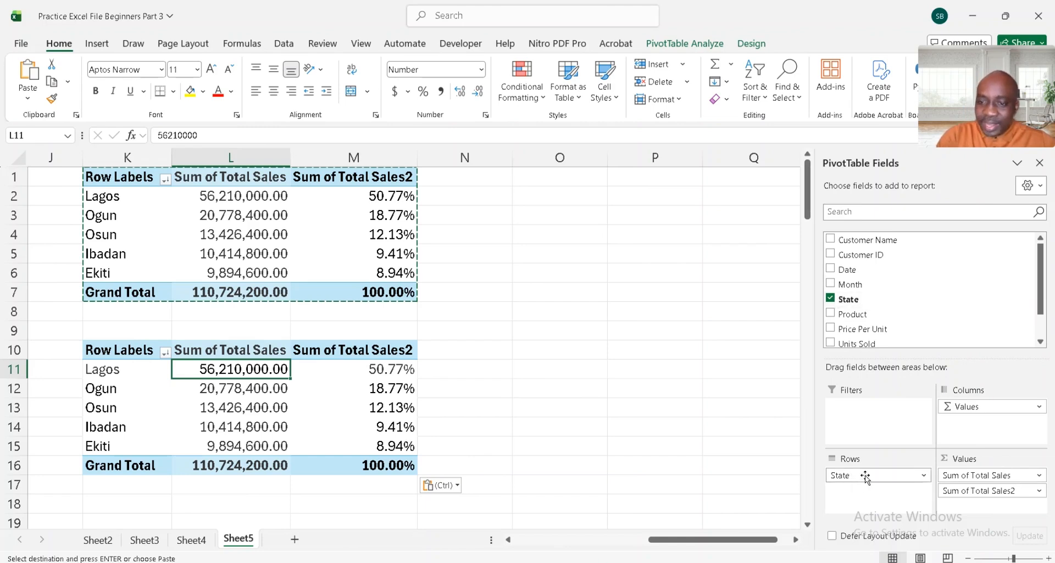
{"action": "left_click_drag", "start_coordinate": [866, 477], "coordinate": [692, 443]}
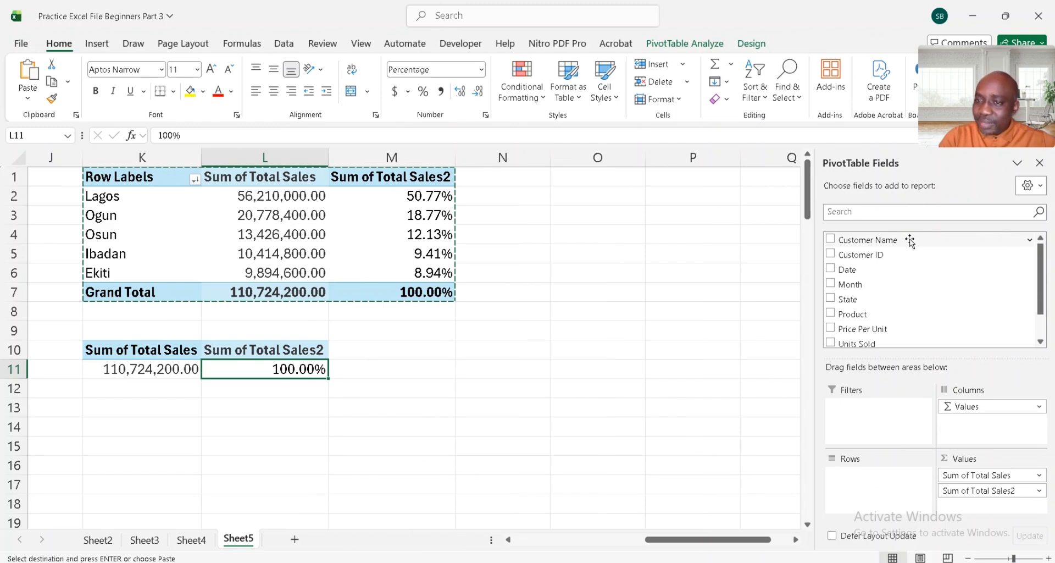
{"action": "left_click_drag", "start_coordinate": [909, 242], "coordinate": [881, 485]}
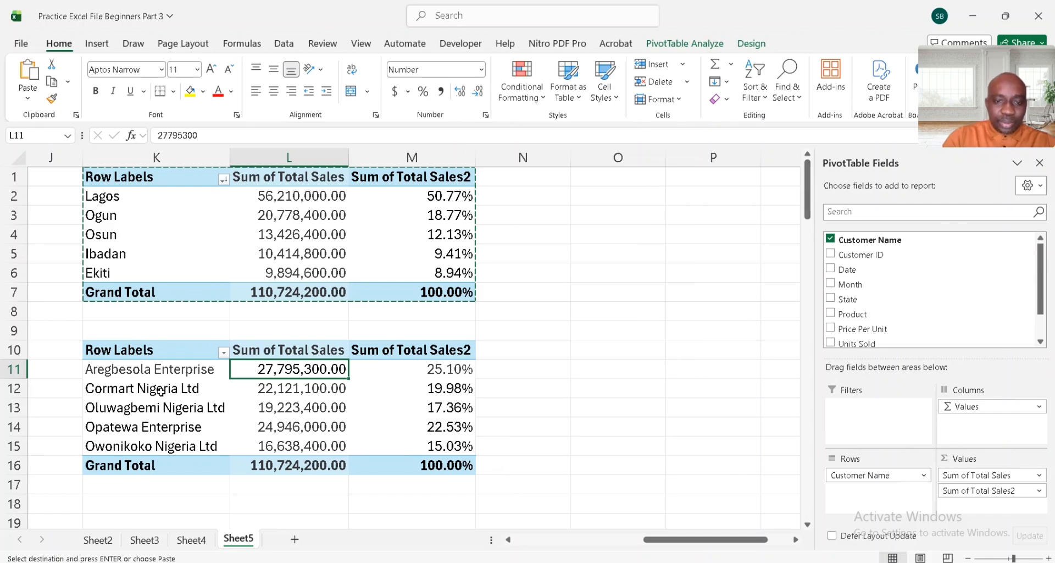
Examine each customer's total sales and percentage share in the pivot table at K10.
{"action": "left_click", "coordinate": [147, 369]}
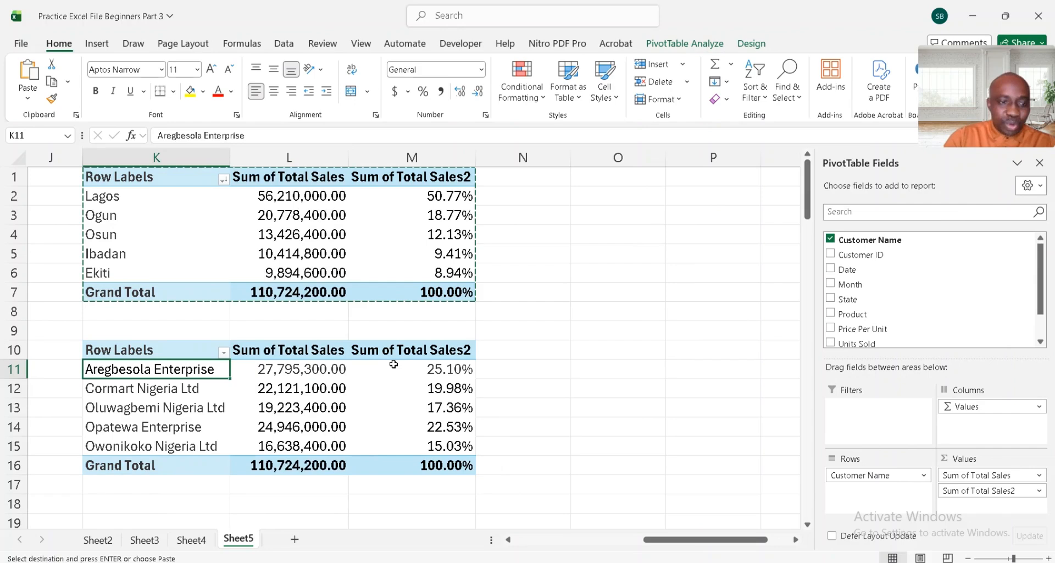
{"action": "mouse_move", "coordinate": [393, 364]}
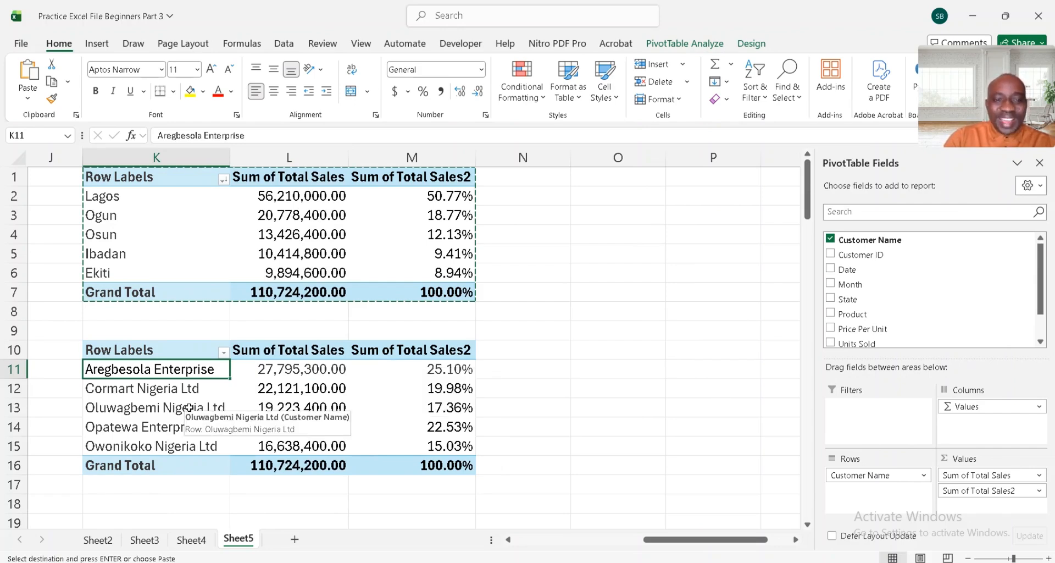
{"action": "mouse_move", "coordinate": [306, 371]}
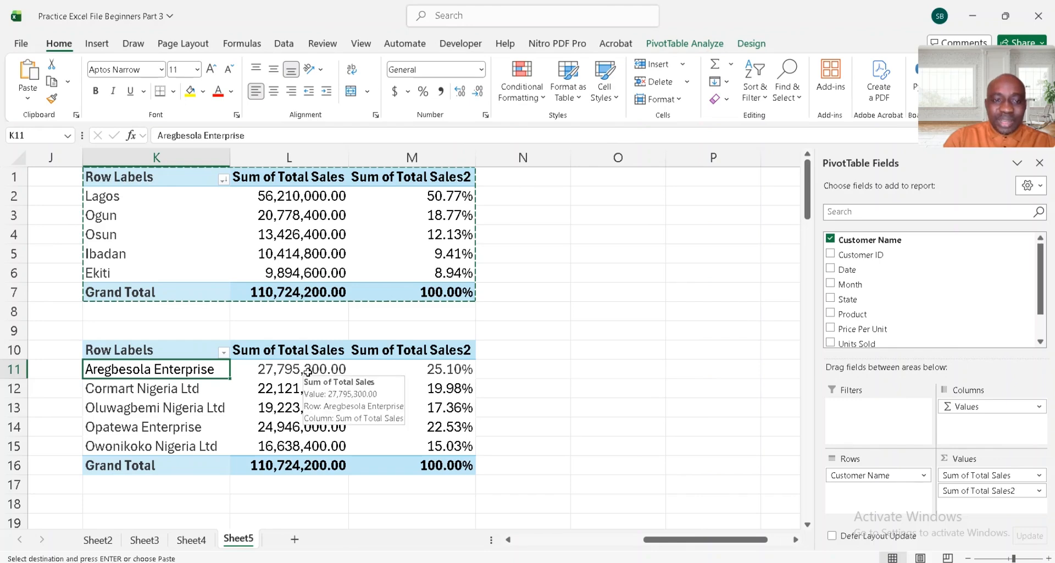
{"action": "left_click", "coordinate": [515, 371]}
{"action": "key", "text": "Escape"}
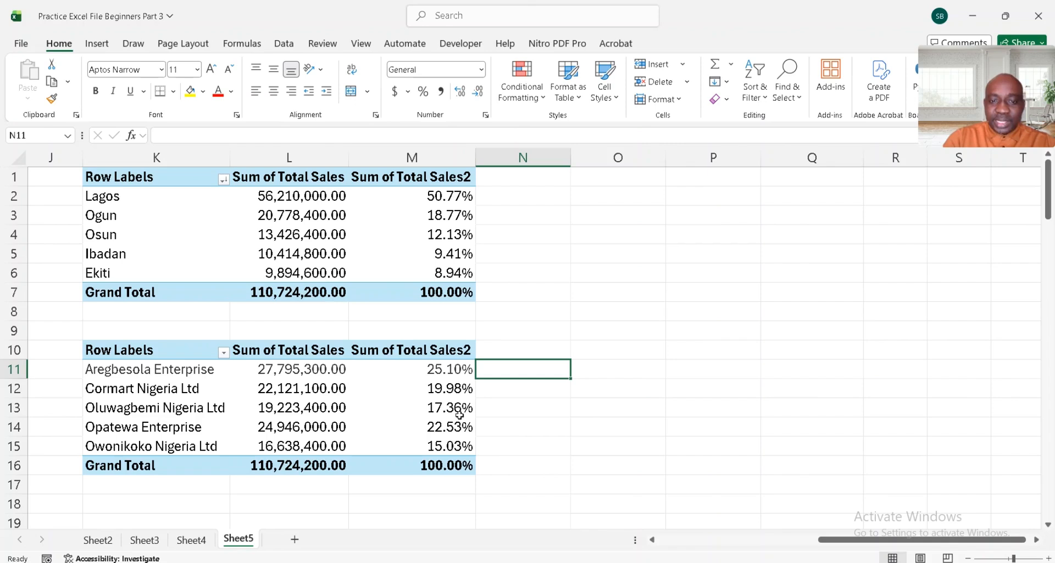
{"action": "mouse_move", "coordinate": [459, 415]}
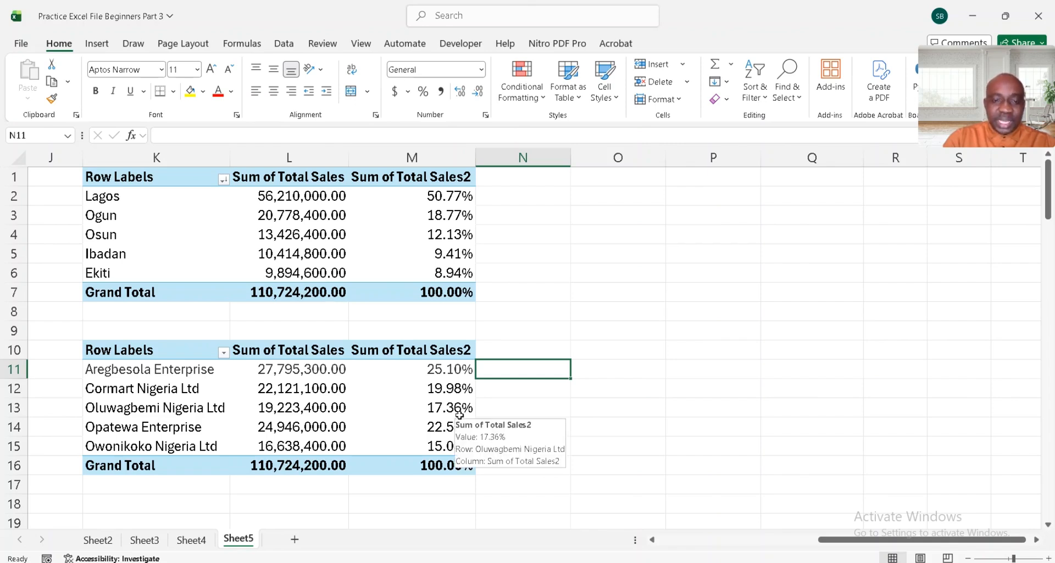
{"action": "mouse_move", "coordinate": [306, 407]}
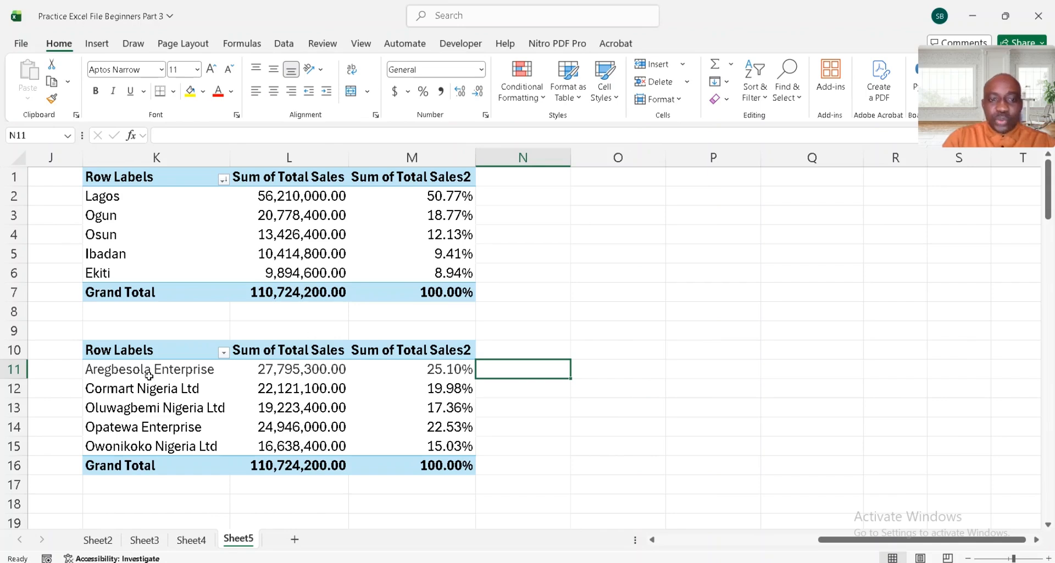
{"action": "mouse_move", "coordinate": [149, 376]}
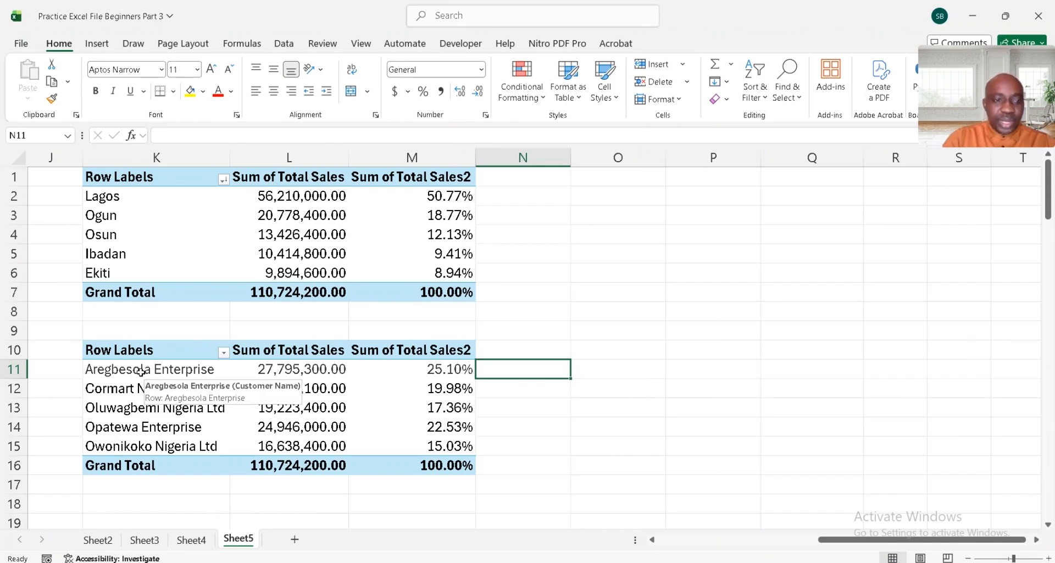
{"action": "left_click", "coordinate": [143, 367]}
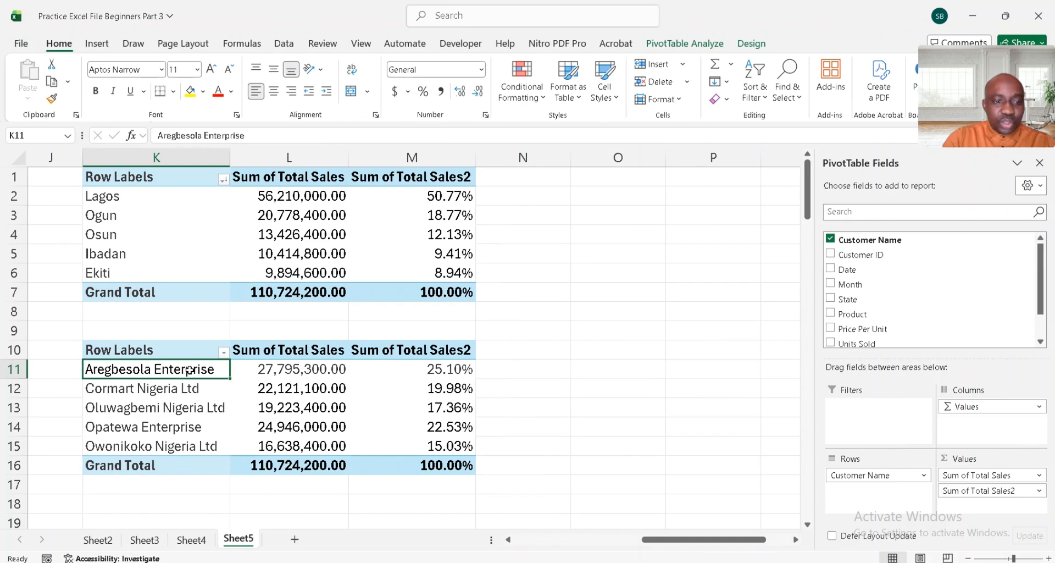
{"action": "left_click", "coordinate": [316, 367]}
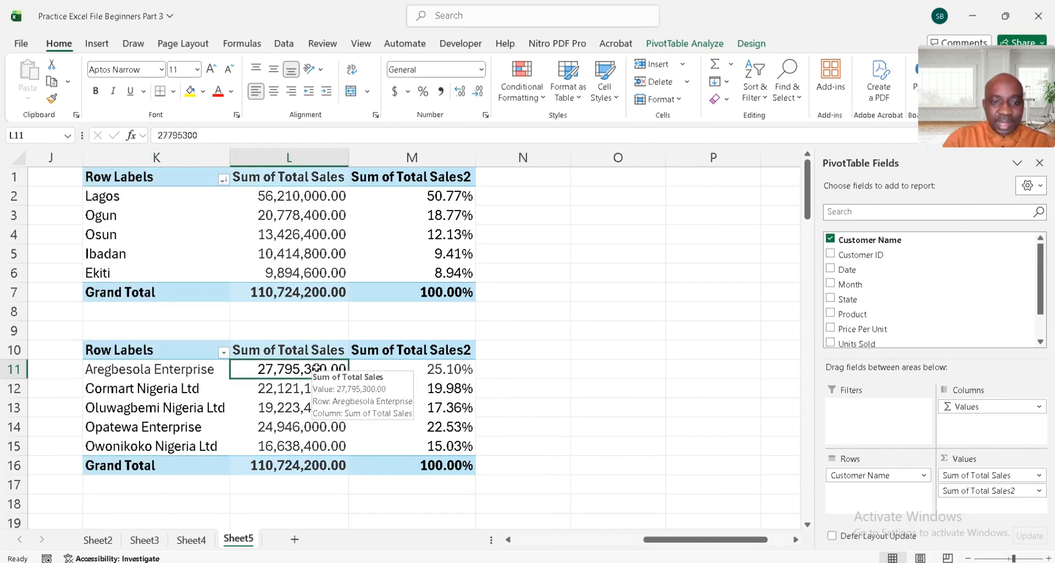
{"action": "left_click", "coordinate": [166, 369]}
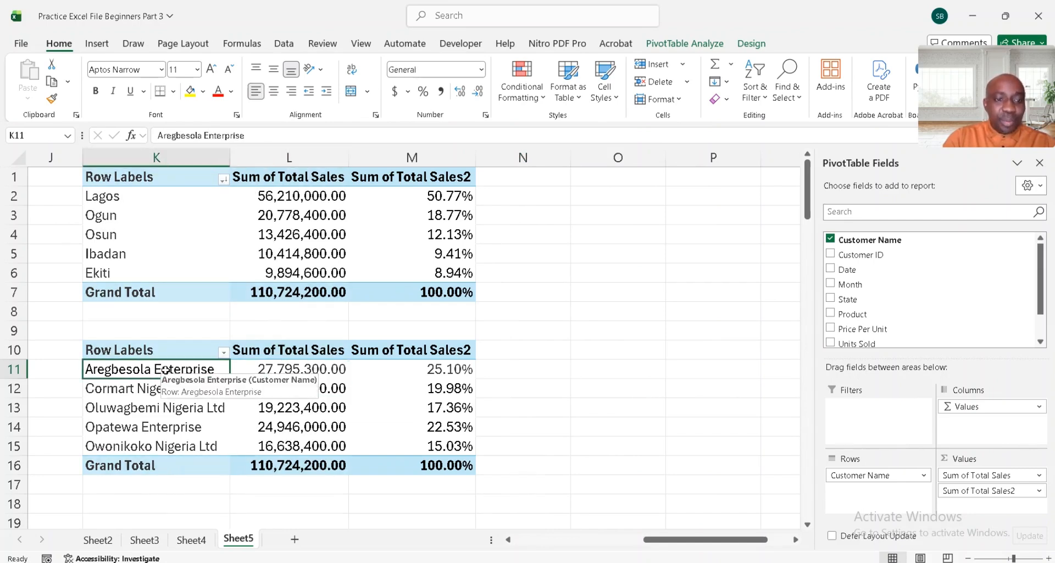
{"action": "left_click", "coordinate": [527, 377]}
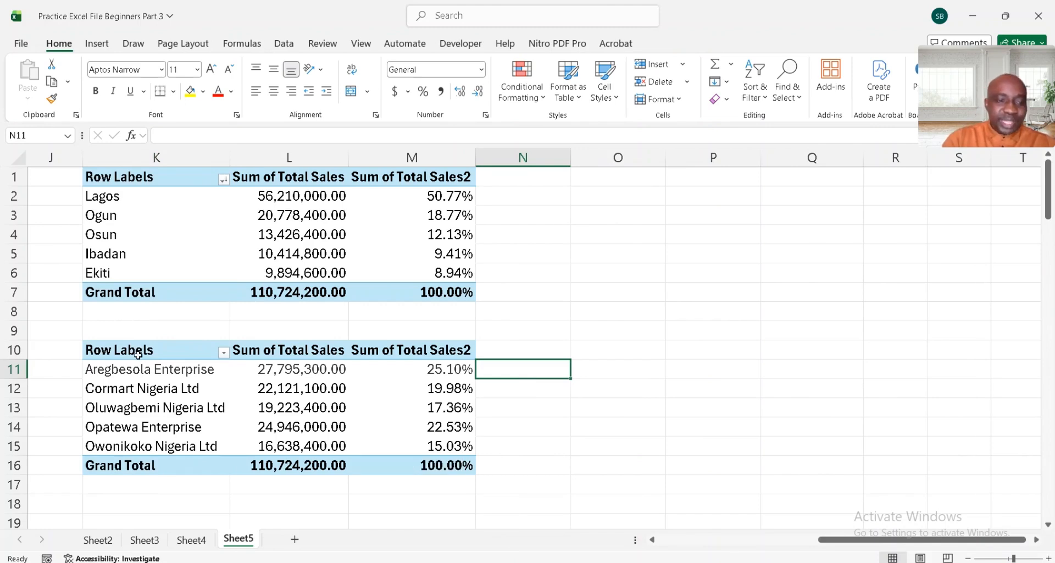
{"action": "left_click", "coordinate": [655, 361]}
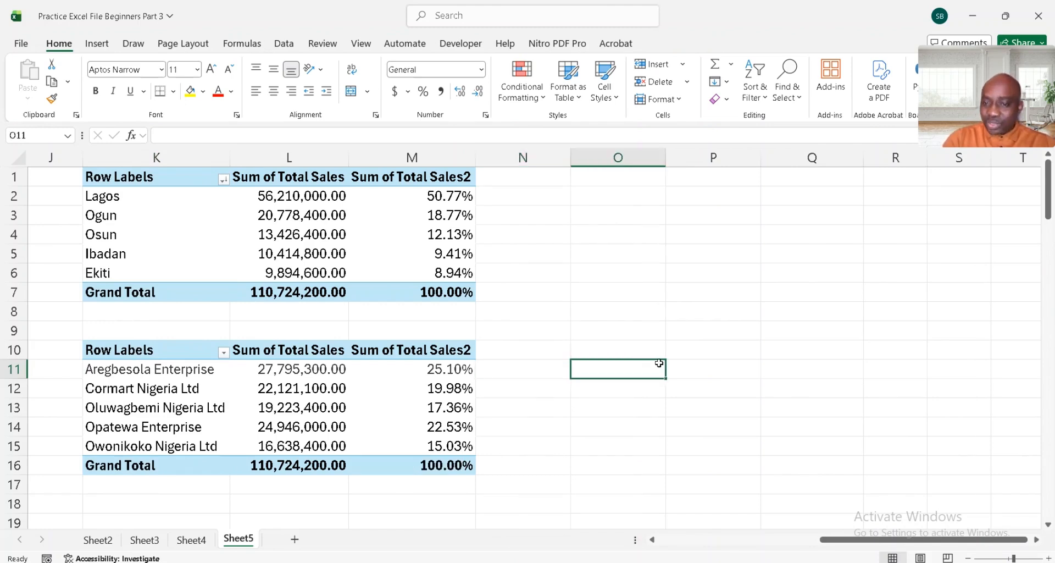
Copy the entire customer pivot table starting at K10 and paste the duplicate at cell O2.
{"action": "left_click", "coordinate": [253, 364]}
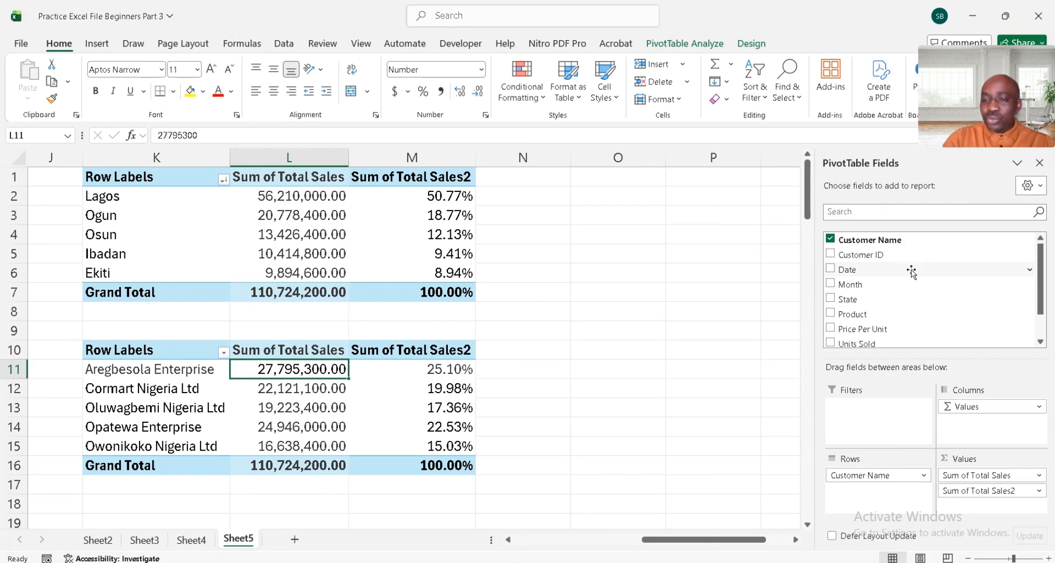
{"action": "left_click", "coordinate": [176, 347]}
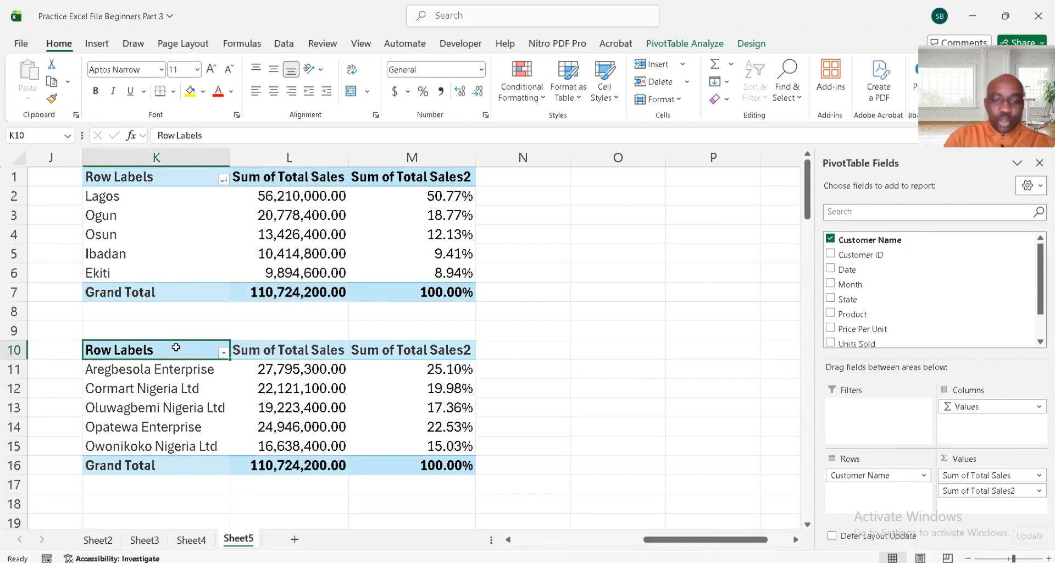
{"action": "key", "text": "ctrl+a"}
{"action": "key", "text": "ctrl+c"}
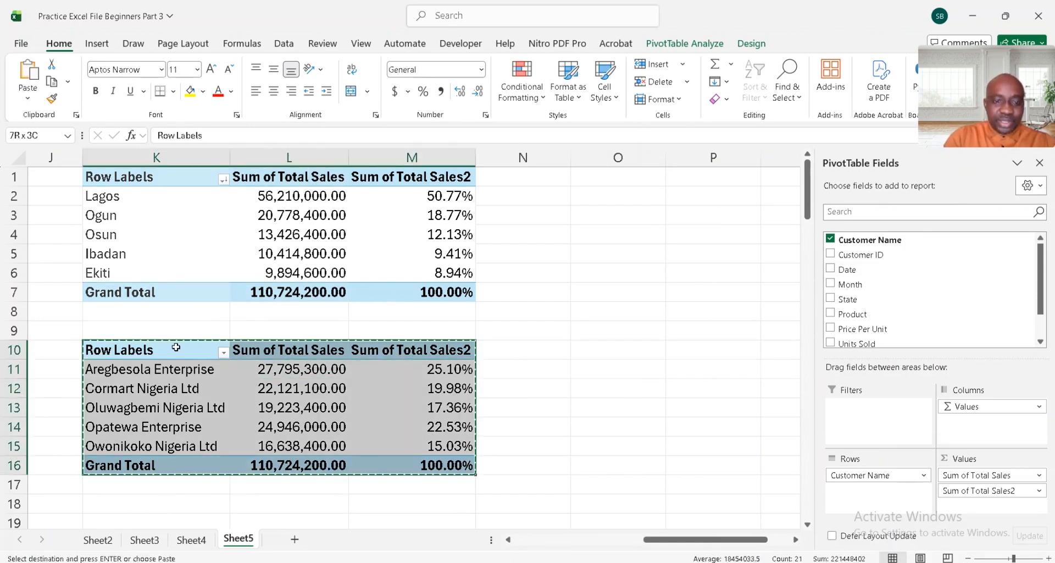
{"action": "left_click", "coordinate": [552, 194]}
{"action": "left_click", "coordinate": [598, 191]}
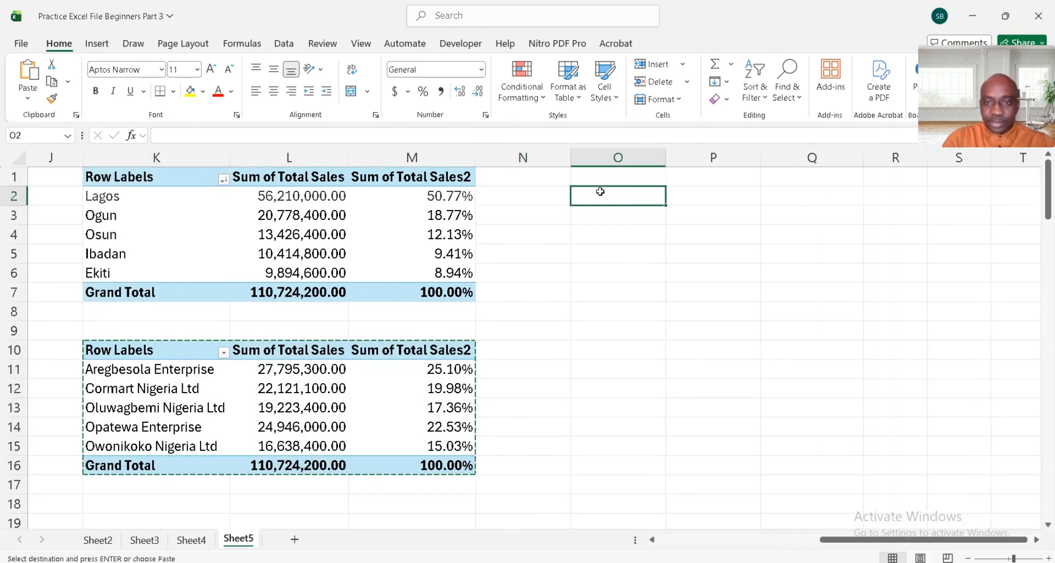
{"action": "key", "text": "ctrl+v"}
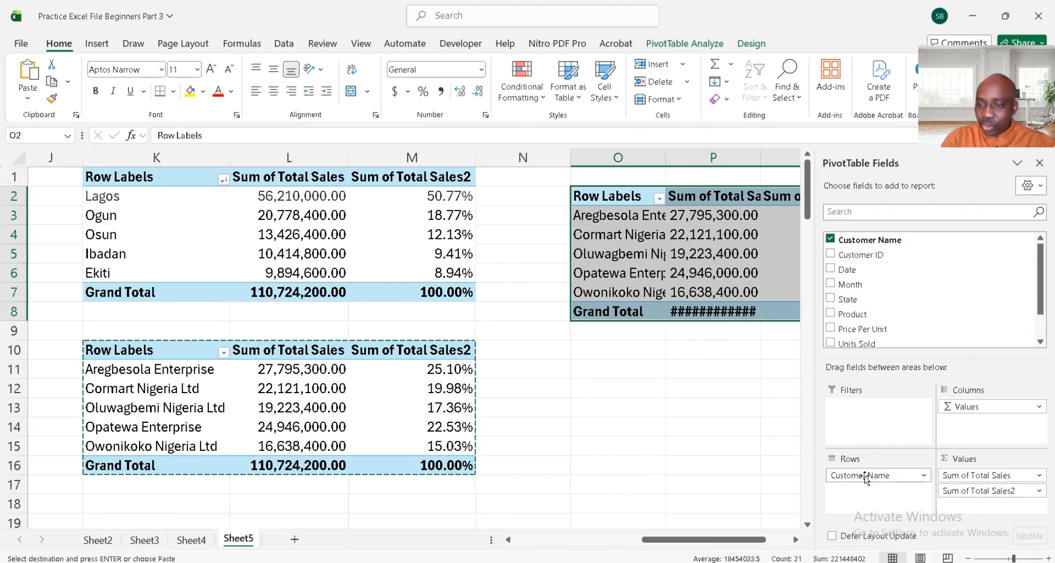
In the pivot table at O2, replace the Customer Name row field with Date to break sales down by month.
{"action": "left_click_drag", "start_coordinate": [865, 476], "coordinate": [727, 468]}
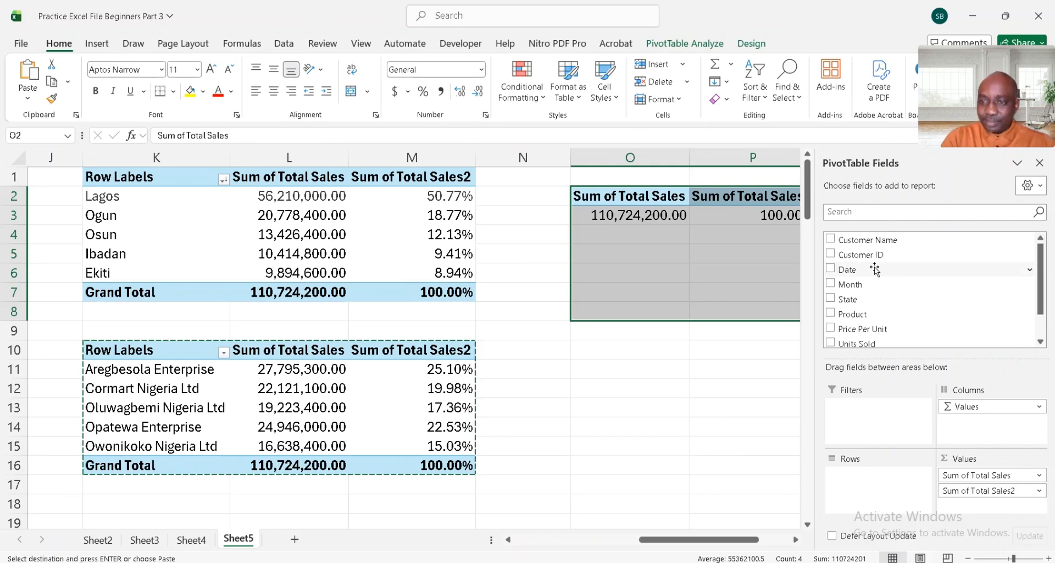
{"action": "left_click_drag", "start_coordinate": [874, 269], "coordinate": [879, 487]}
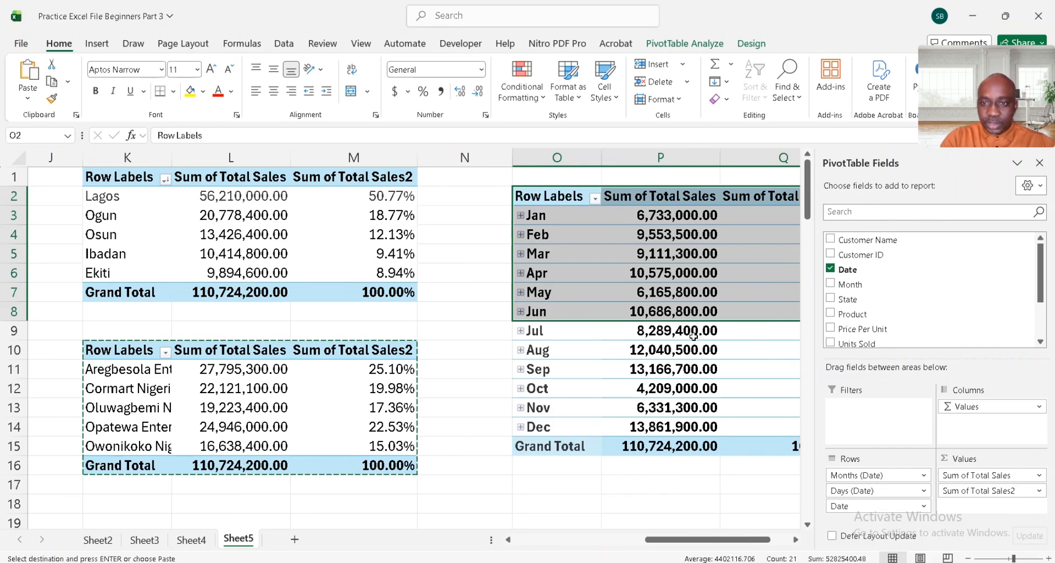
{"action": "scroll", "coordinate": [691, 337], "scroll_direction": "right", "scroll_amount": 3}
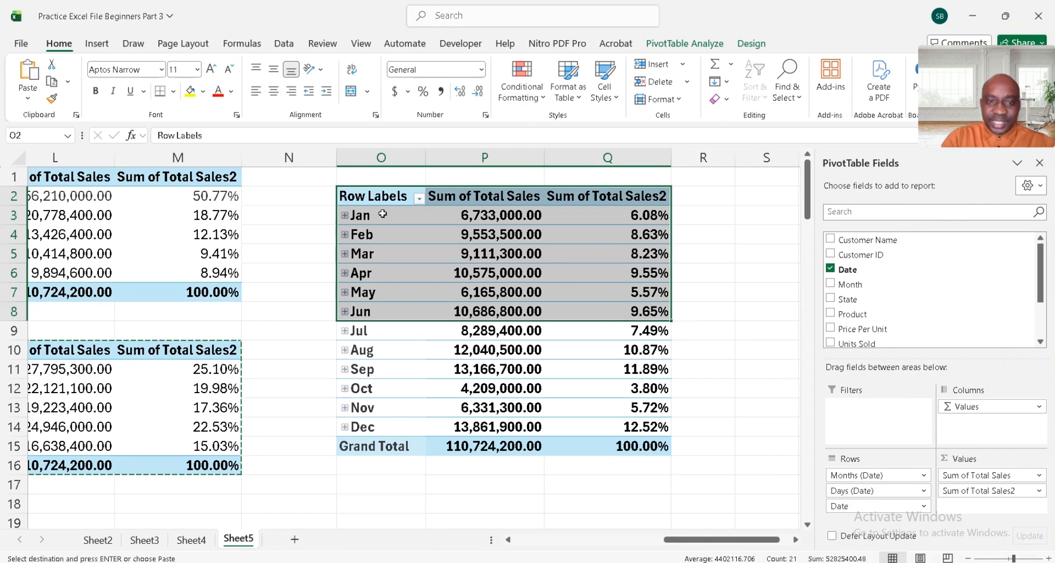
{"action": "left_click", "coordinate": [484, 236]}
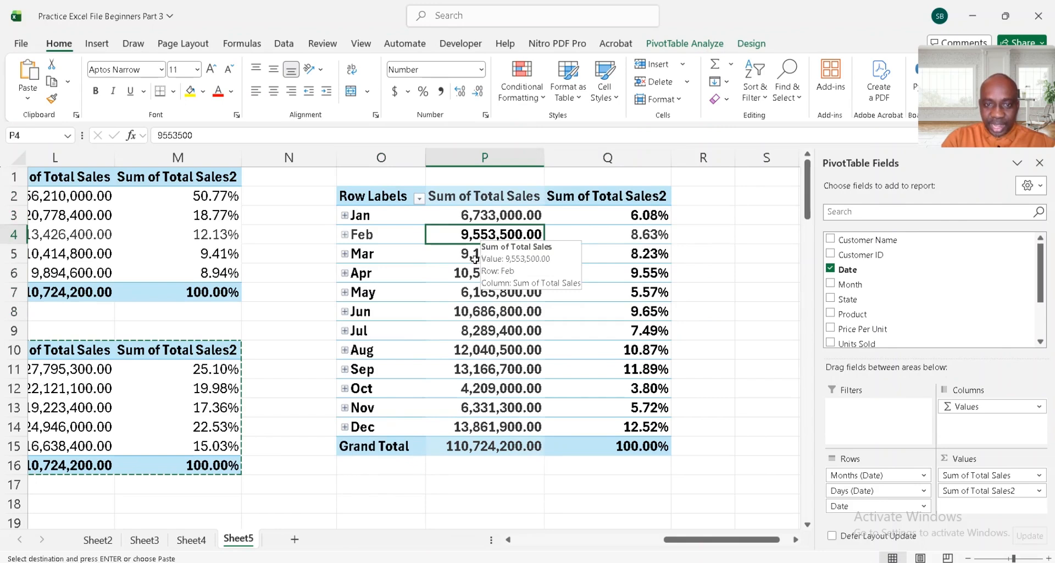
{"action": "left_click", "coordinate": [767, 298]}
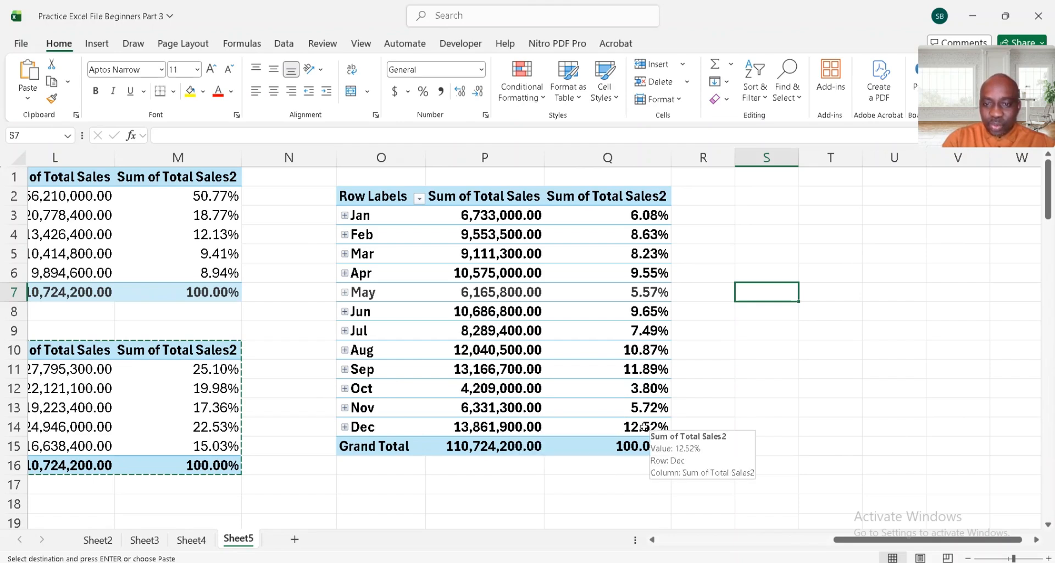
Sort the monthly pivot table by the Sum of Total Sales2 percentages from largest to smallest.
{"action": "left_click", "coordinate": [602, 214]}
{"action": "right_click", "coordinate": [602, 215]}
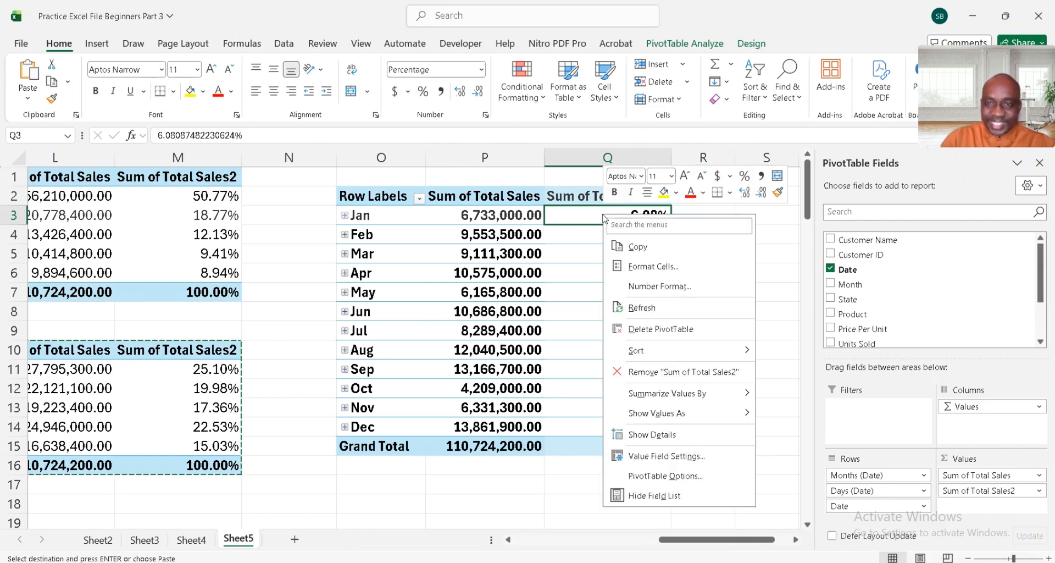
{"action": "mouse_move", "coordinate": [691, 352]}
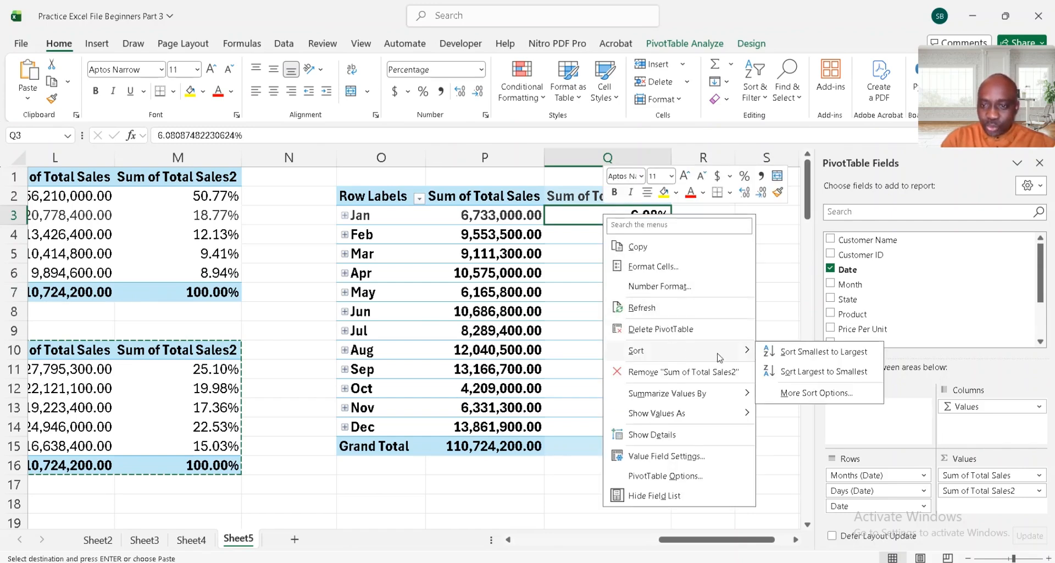
{"action": "left_click", "coordinate": [829, 376]}
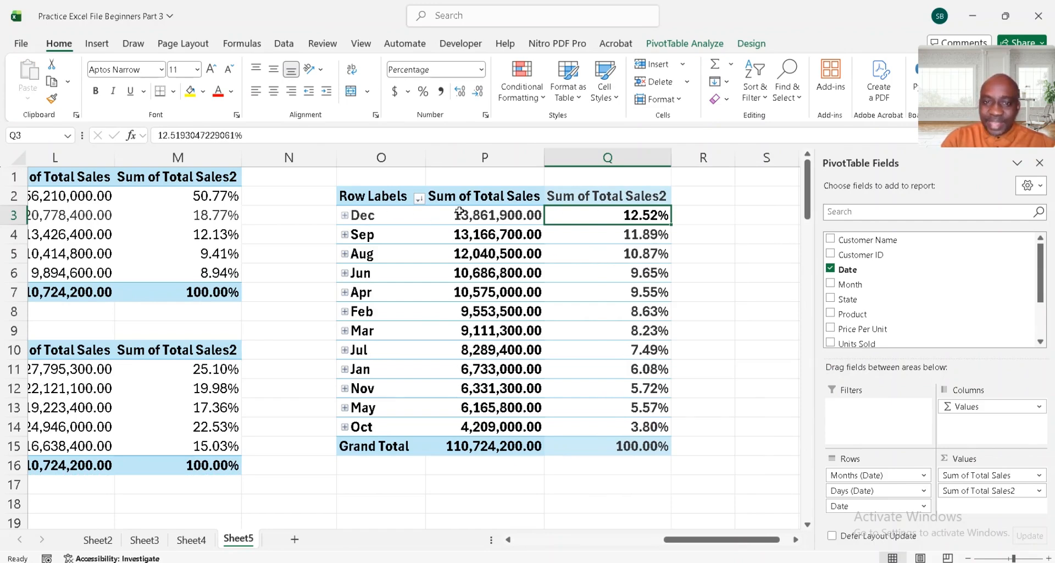
{"action": "mouse_move", "coordinate": [499, 213]}
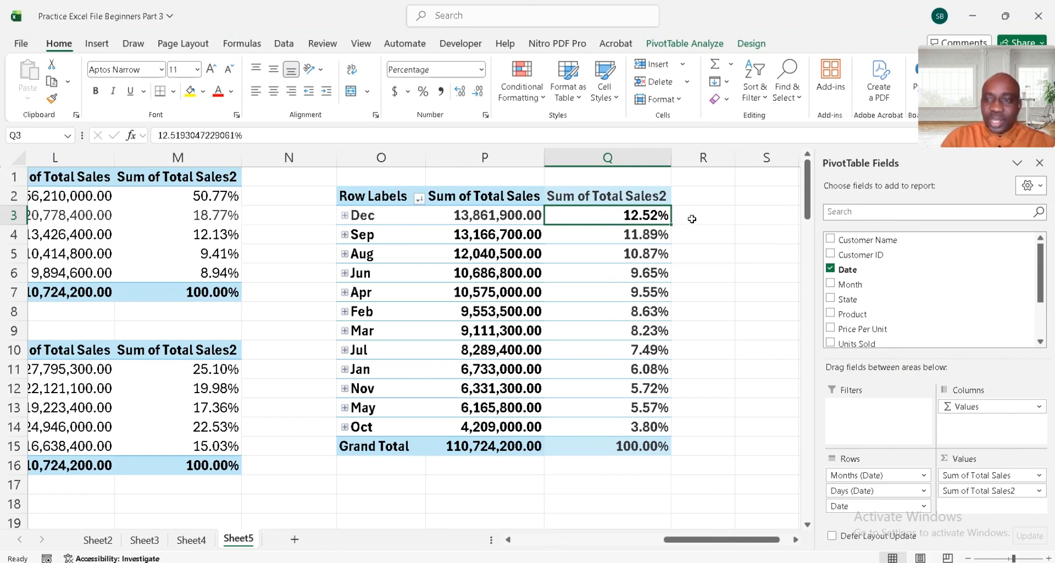
Rename the Sum of Total Sales header in P2 of the monthly pivot table to "Total Sales" preceded by a space.
{"action": "left_click", "coordinate": [463, 196]}
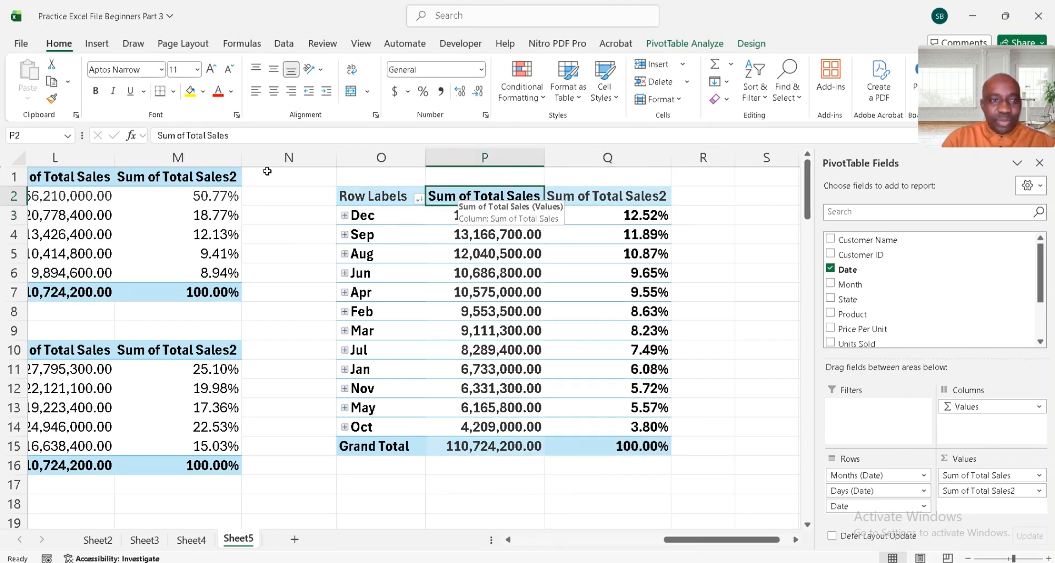
{"action": "left_click", "coordinate": [189, 134]}
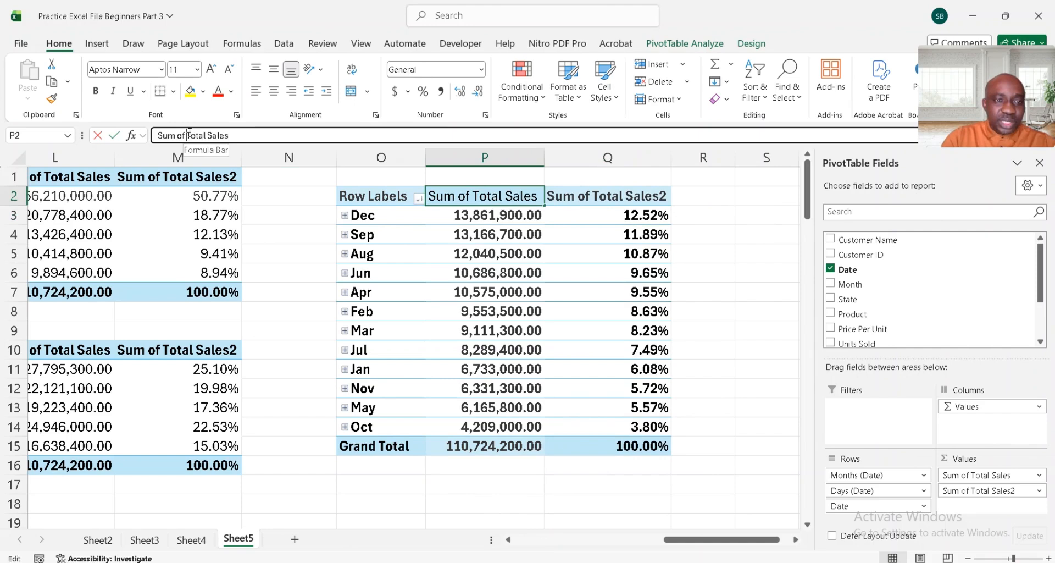
{"action": "key", "text": "BackSpace"}
{"action": "key", "text": "BackSpace"}
{"action": "key", "text": "BackSpace"}
{"action": "key", "text": "BackSpace"}
{"action": "key", "text": "BackSpace"}
{"action": "key", "text": "BackSpace"}
{"action": "key", "text": "BackSpace"}
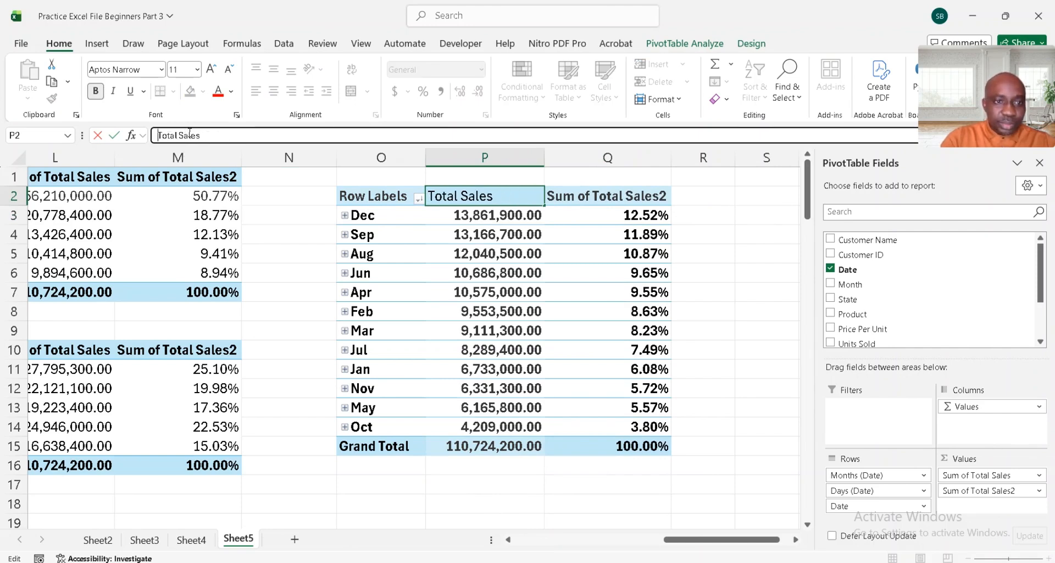
{"action": "key", "text": "Return"}
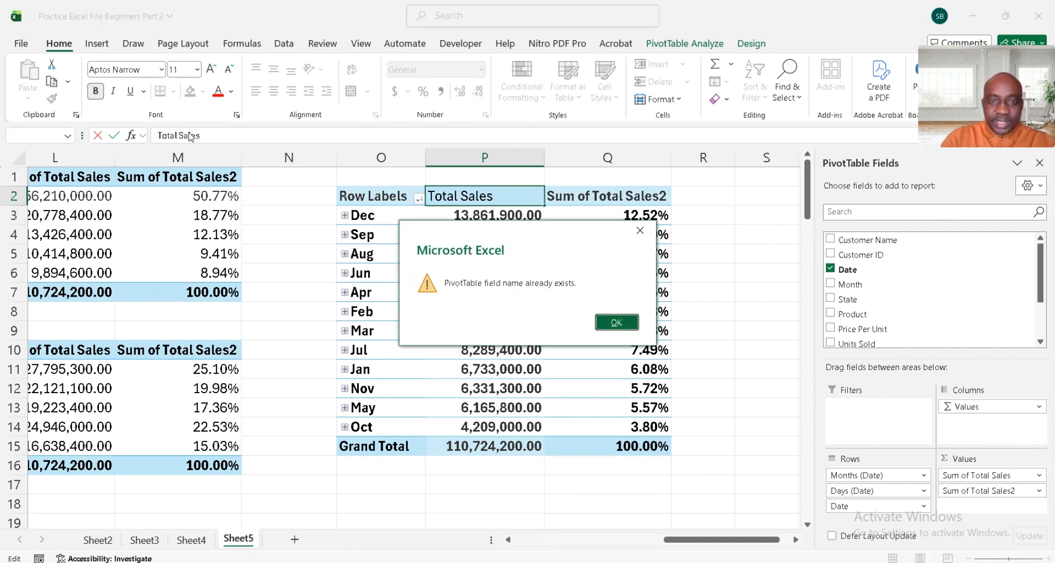
{"action": "left_click", "coordinate": [616, 323]}
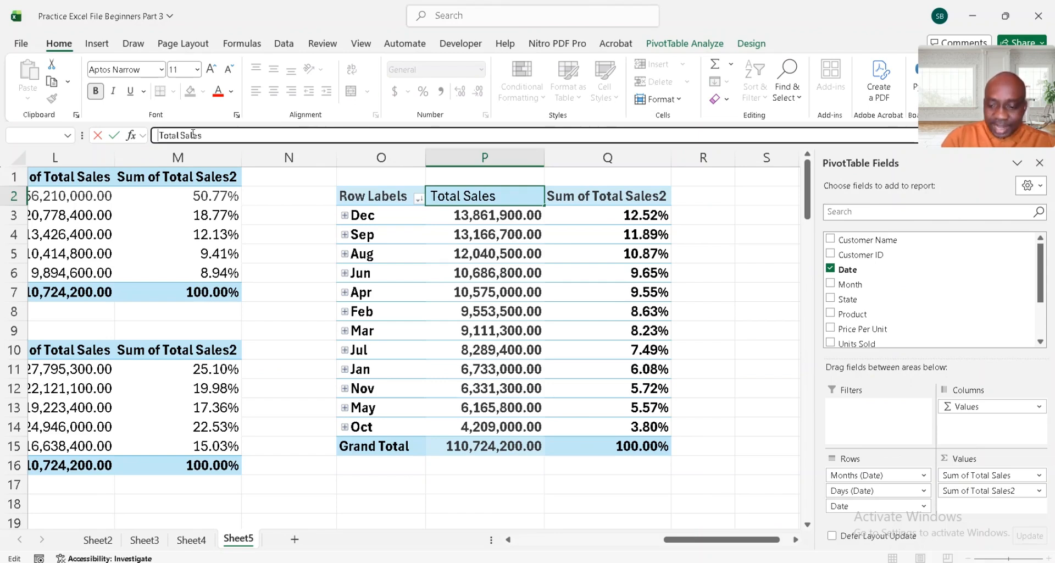
{"action": "key", "text": "Return"}
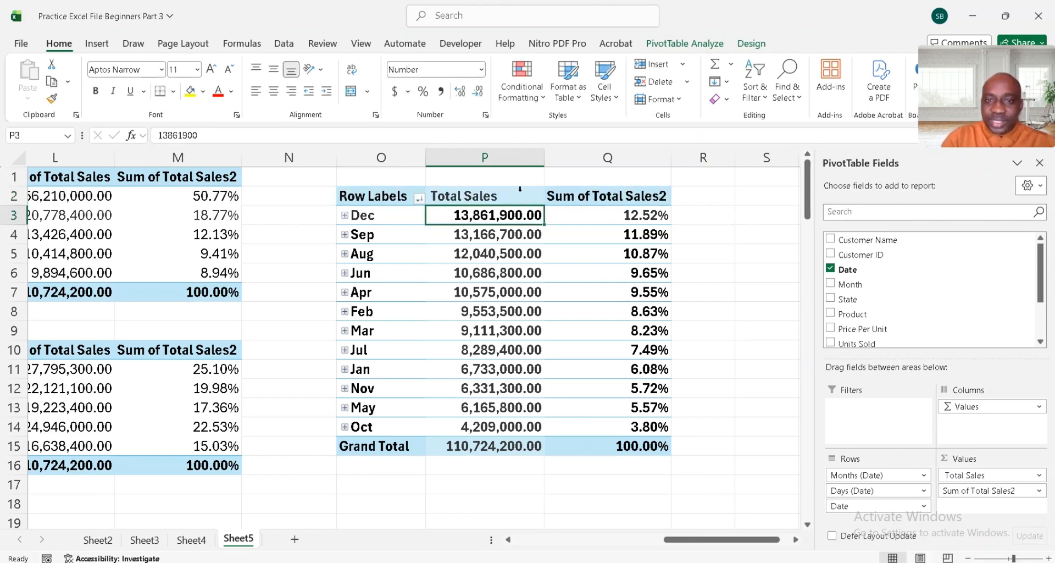
{"action": "left_click", "coordinate": [519, 189]}
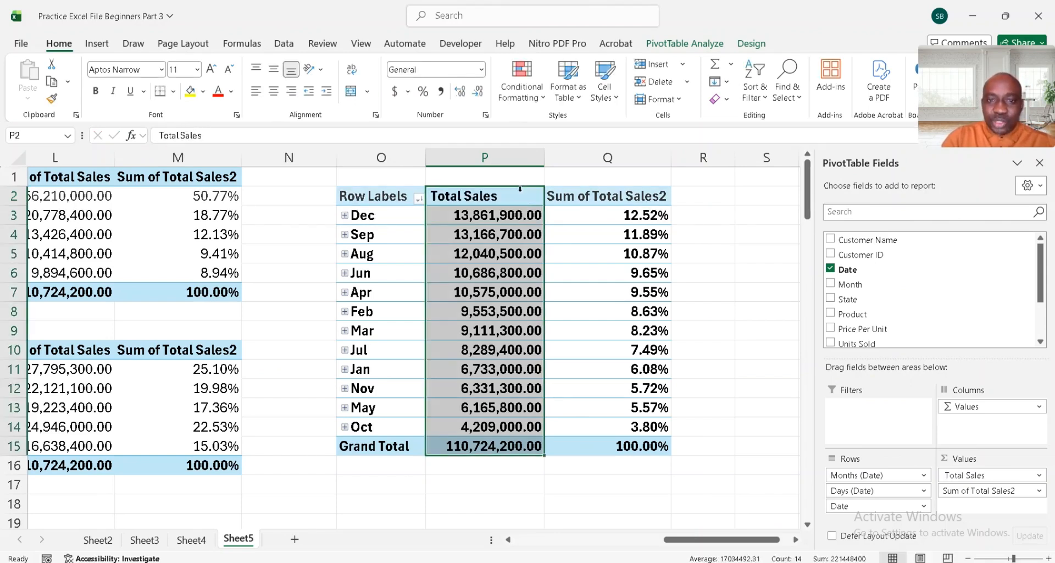
{"action": "left_click", "coordinate": [593, 195]}
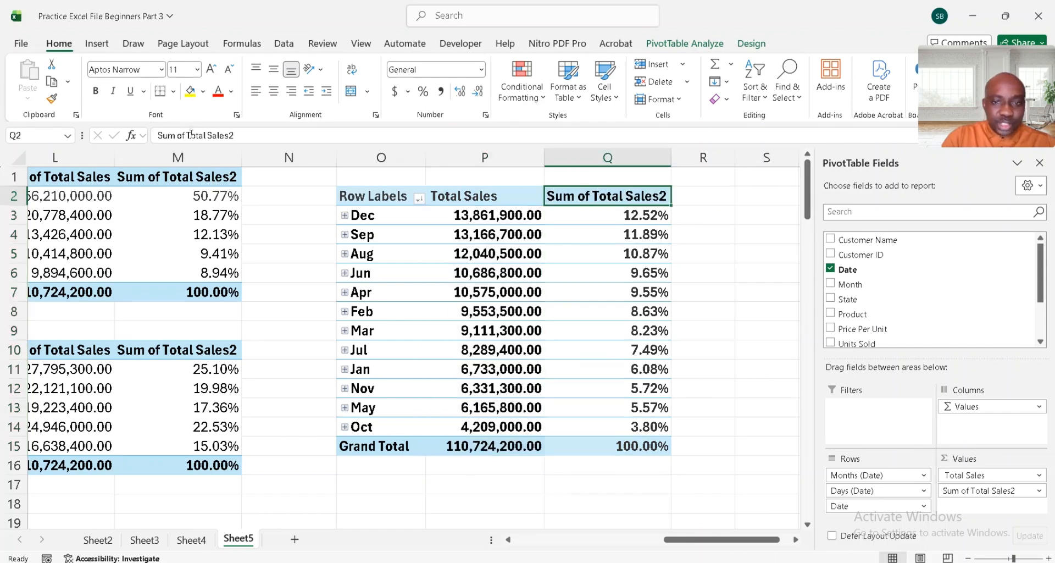
Rename the Sum of Total Sales header in L1 of the state pivot table to "Total Sales" with a leading space.
{"action": "scroll", "coordinate": [243, 214], "scroll_direction": "left", "scroll_amount": 4}
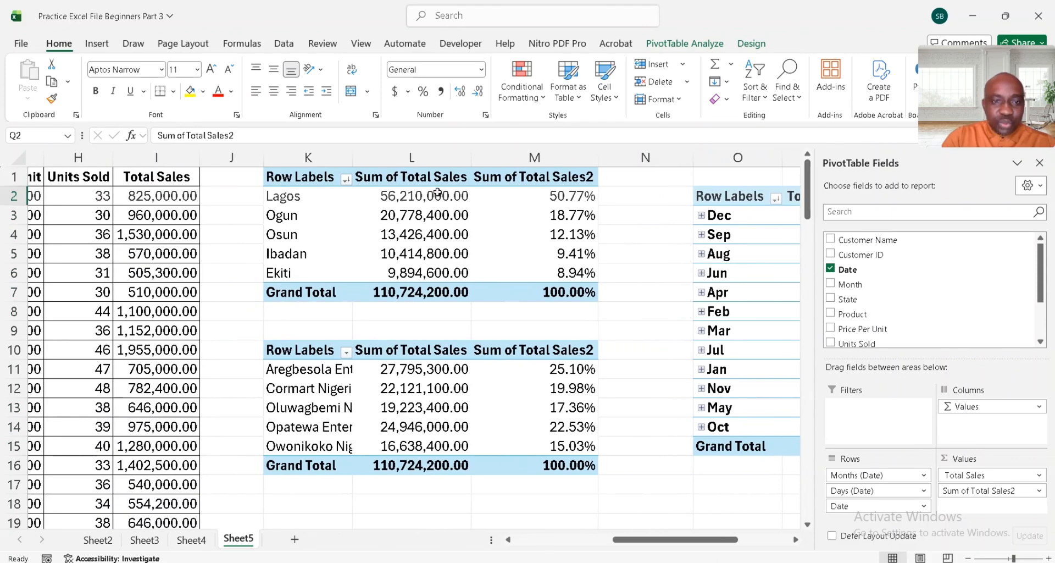
{"action": "left_click", "coordinate": [414, 168]}
{"action": "left_click", "coordinate": [409, 174]}
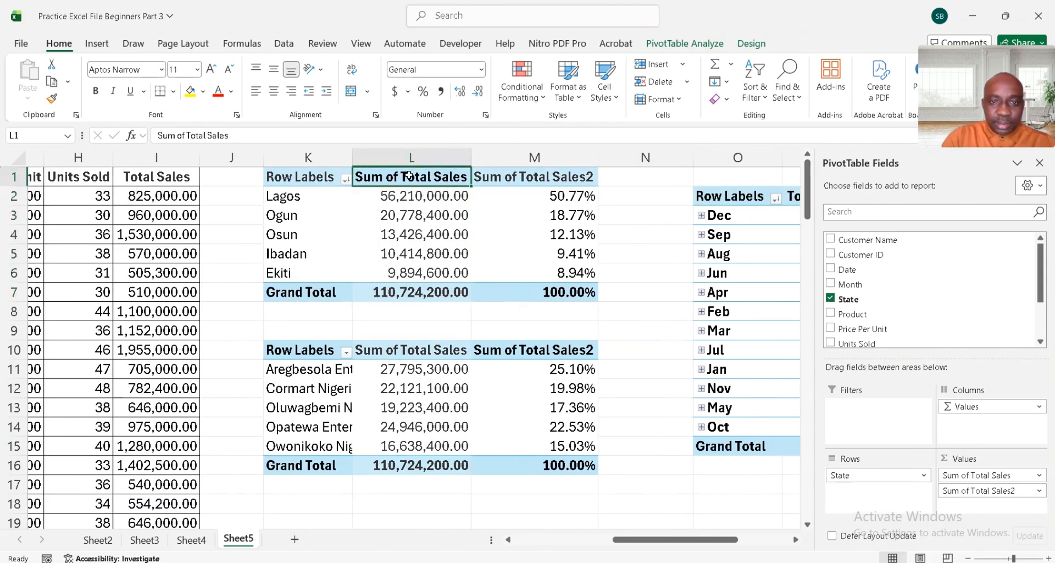
{"action": "left_click", "coordinate": [188, 128]}
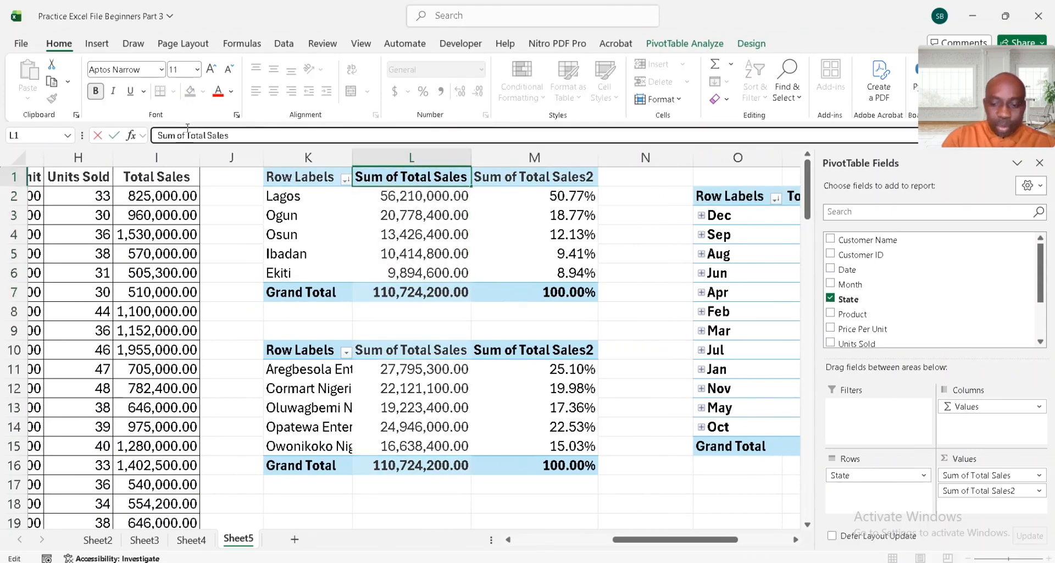
{"action": "key", "text": "BackSpace"}
{"action": "key", "text": "BackSpace"}
{"action": "key", "text": "BackSpace"}
{"action": "key", "text": "BackSpace"}
{"action": "key", "text": "BackSpace"}
{"action": "key", "text": "BackSpace"}
{"action": "key", "text": "BackSpace"}
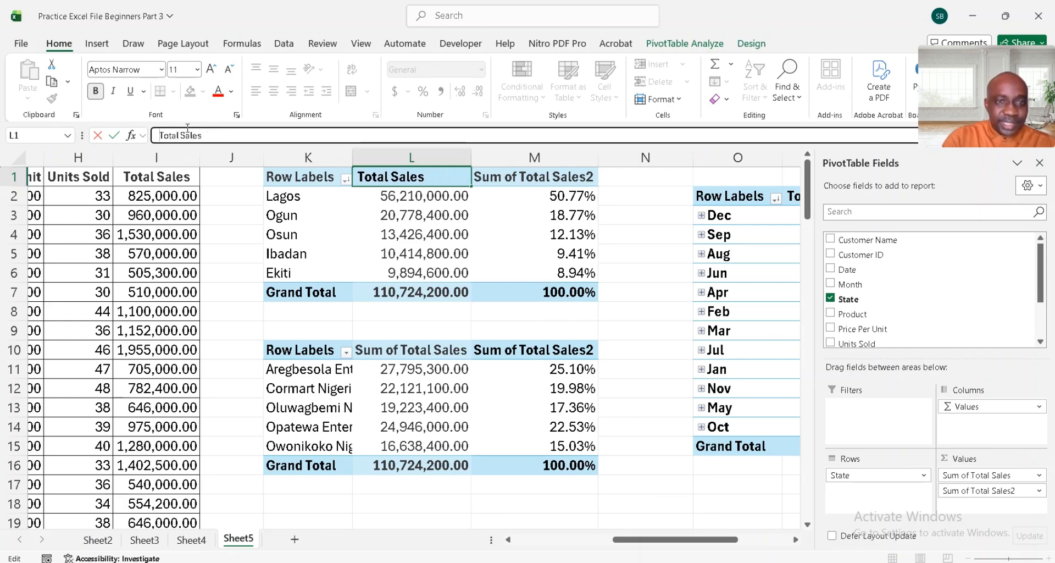
{"action": "key", "text": "Return"}
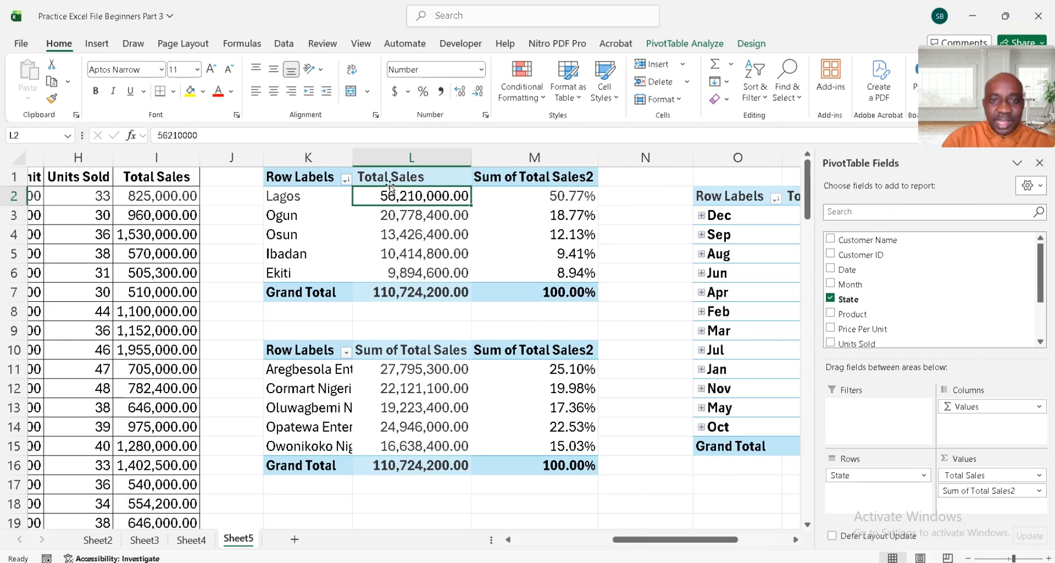
{"action": "left_click", "coordinate": [453, 178]}
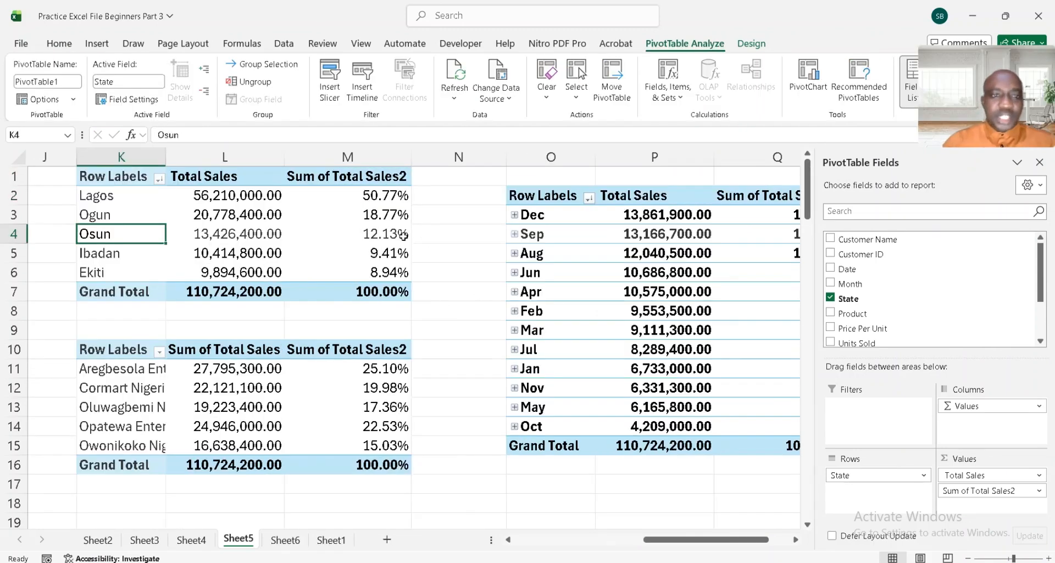
Relabel the state pivot table's row header in K1 as "Revenue By State" and widen column K to fit it.
{"action": "left_click", "coordinate": [110, 176]}
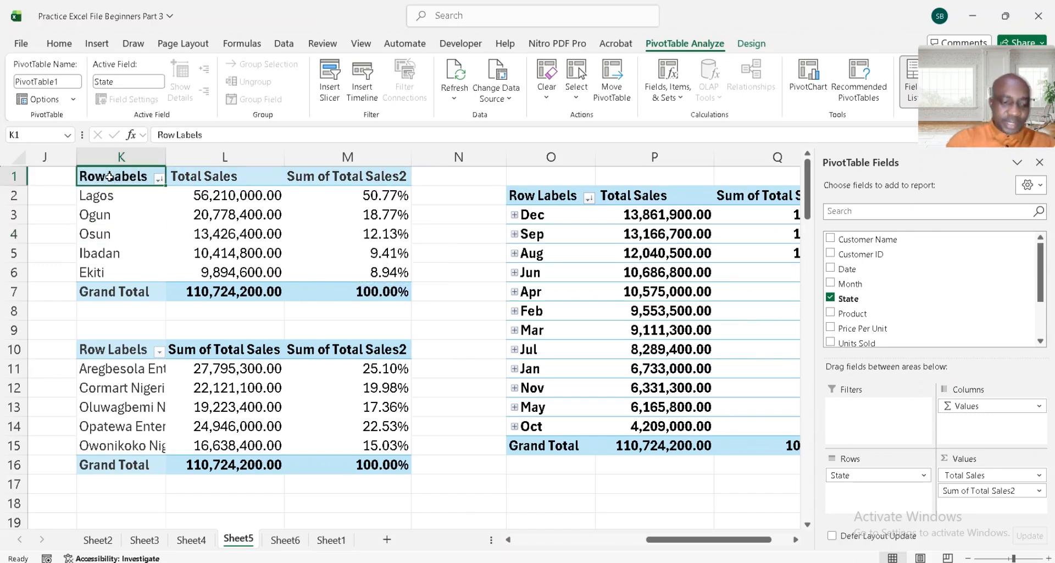
{"action": "type", "text": "S"}
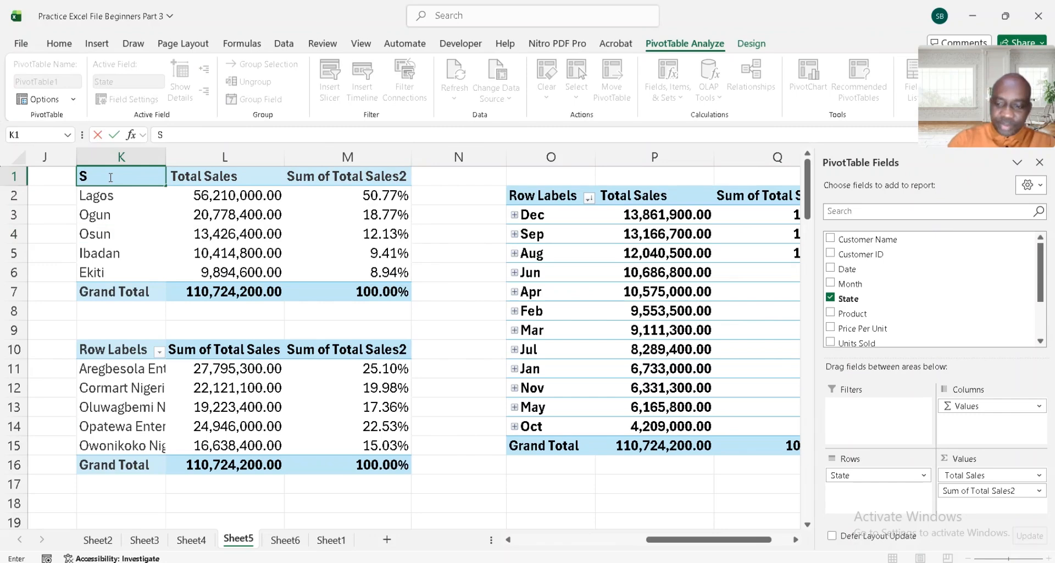
{"action": "key", "text": "BackSpace"}
{"action": "type", "text": "Re"}
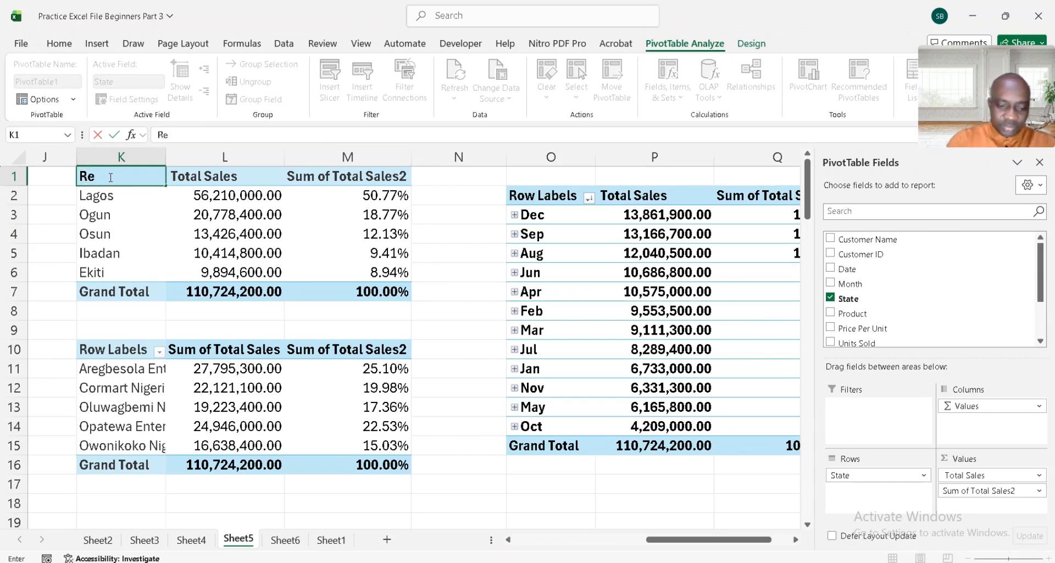
{"action": "type", "text": "venue"}
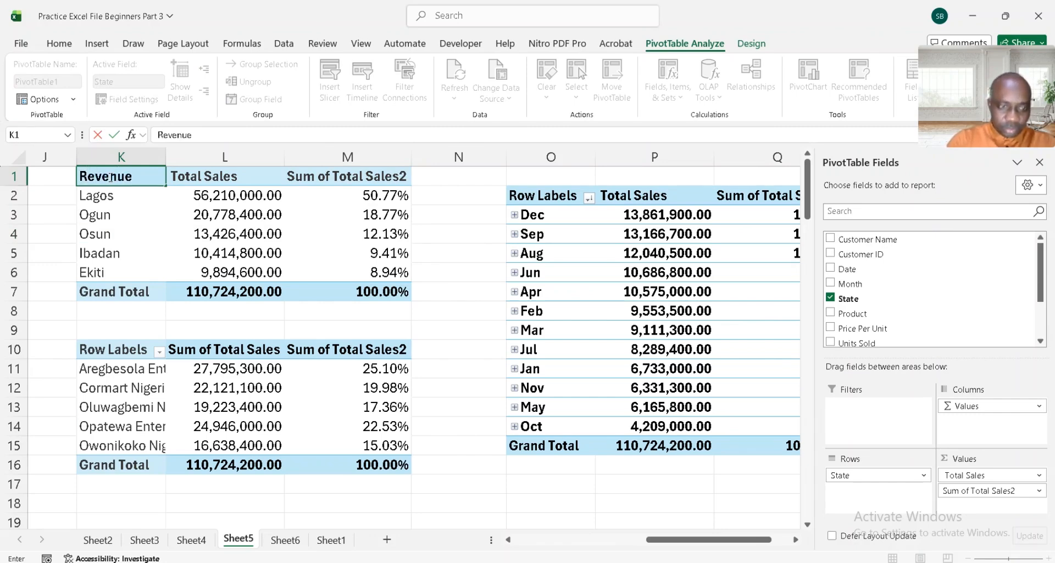
{"action": "type", "text": " By"}
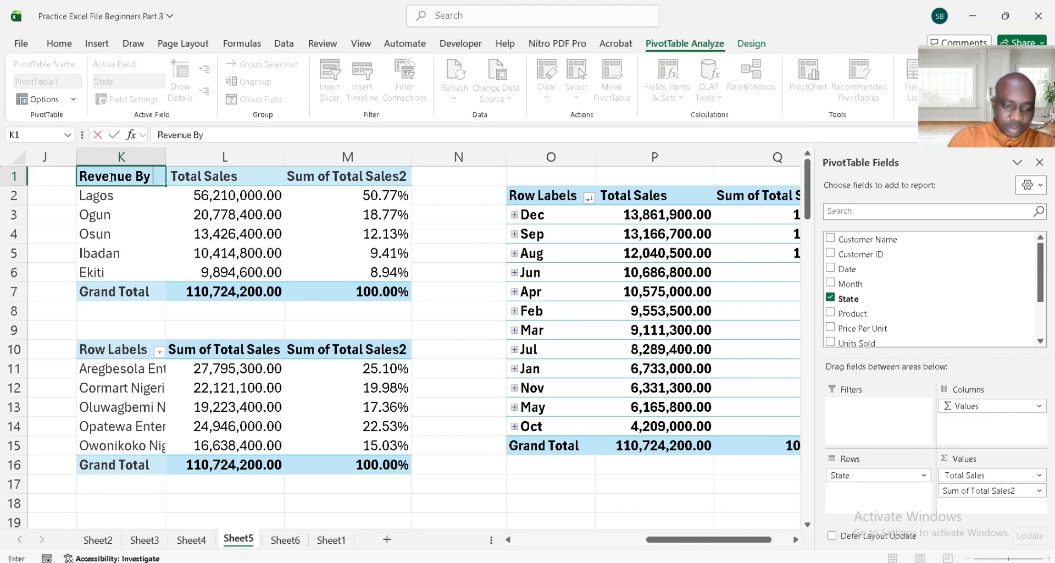
{"action": "type", "text": " State"}
{"action": "key", "text": "Return"}
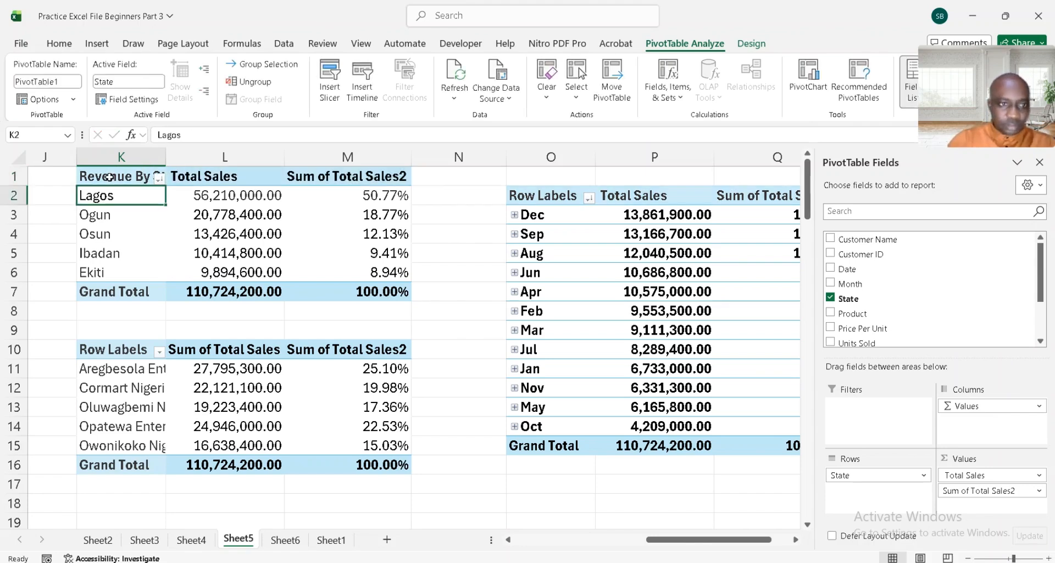
{"action": "left_click_drag", "start_coordinate": [166, 153], "coordinate": [204, 151]}
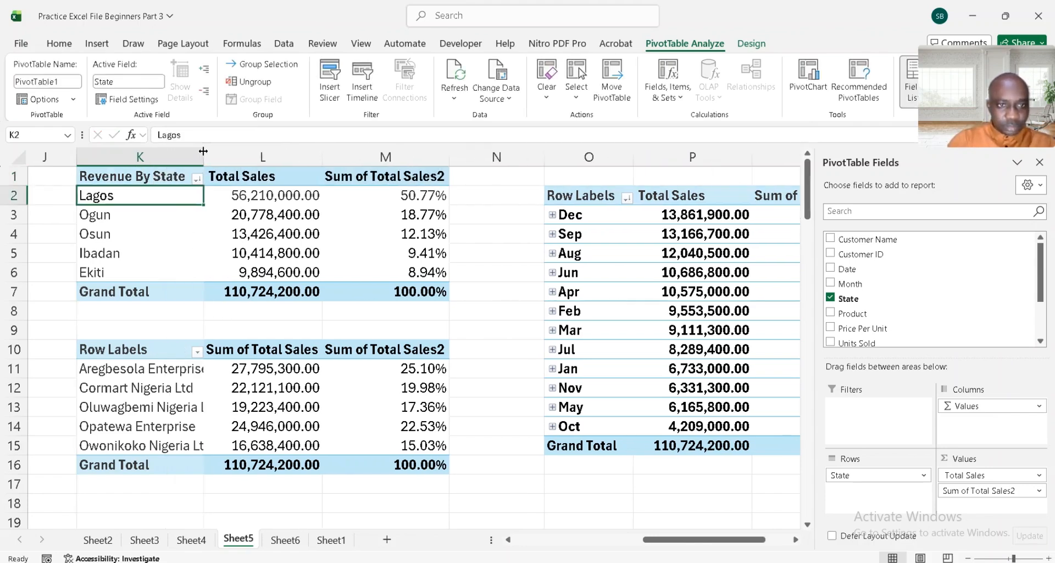
Relabel the customer pivot table's row header in K10 as "Revenue By Customer" and widen column K further to fit the customer names.
{"action": "left_click", "coordinate": [114, 346]}
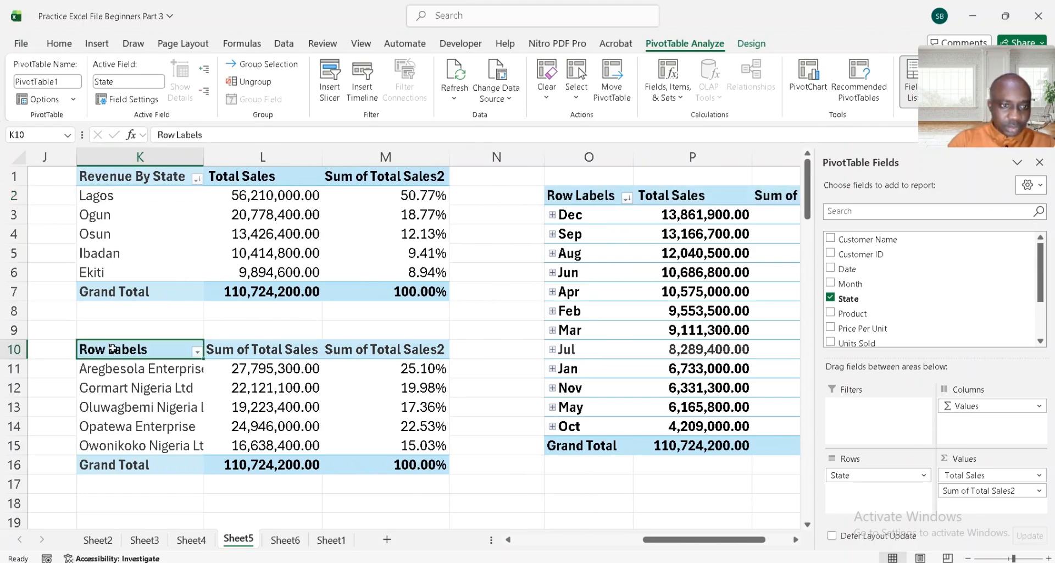
{"action": "type", "text": "Rev"}
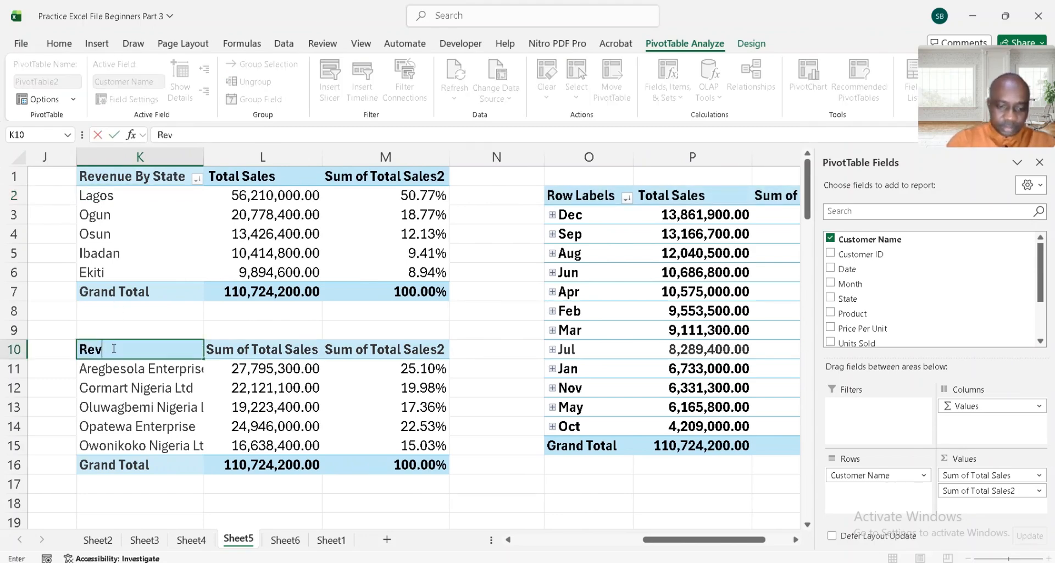
{"action": "type", "text": "enue"}
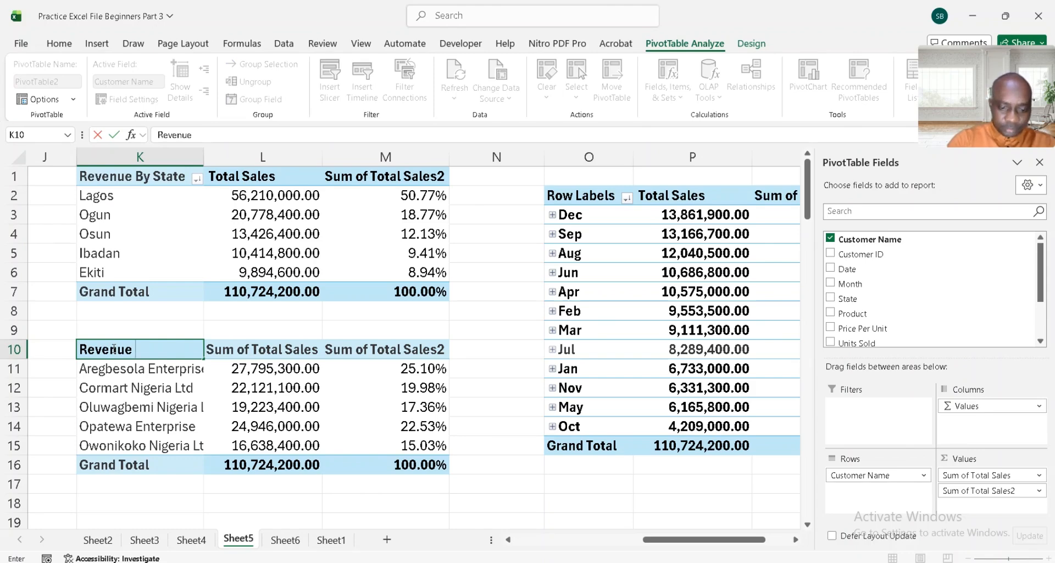
{"action": "type", "text": " By Cust"}
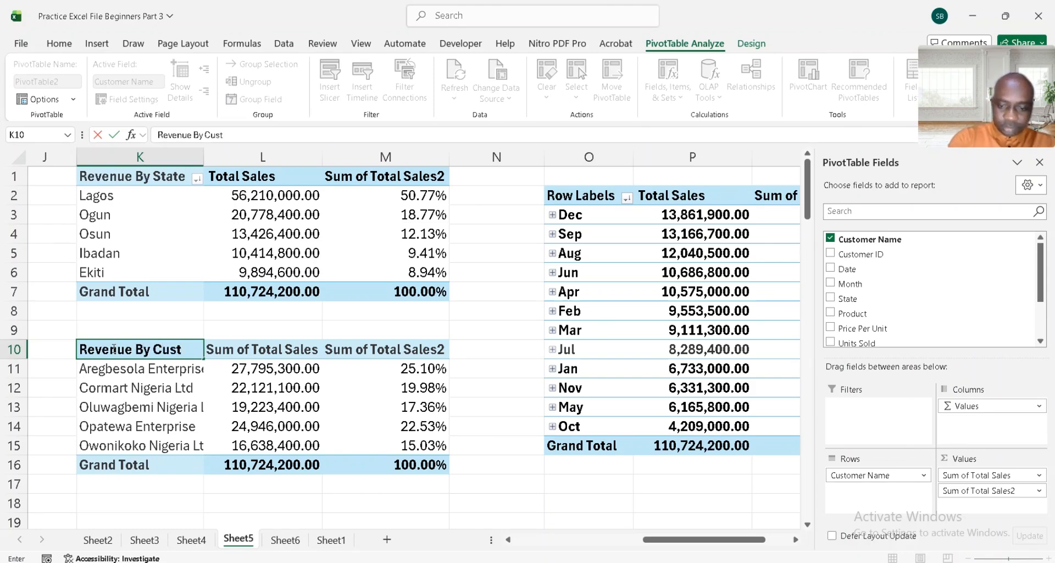
{"action": "type", "text": "omer"}
{"action": "key", "text": "Return"}
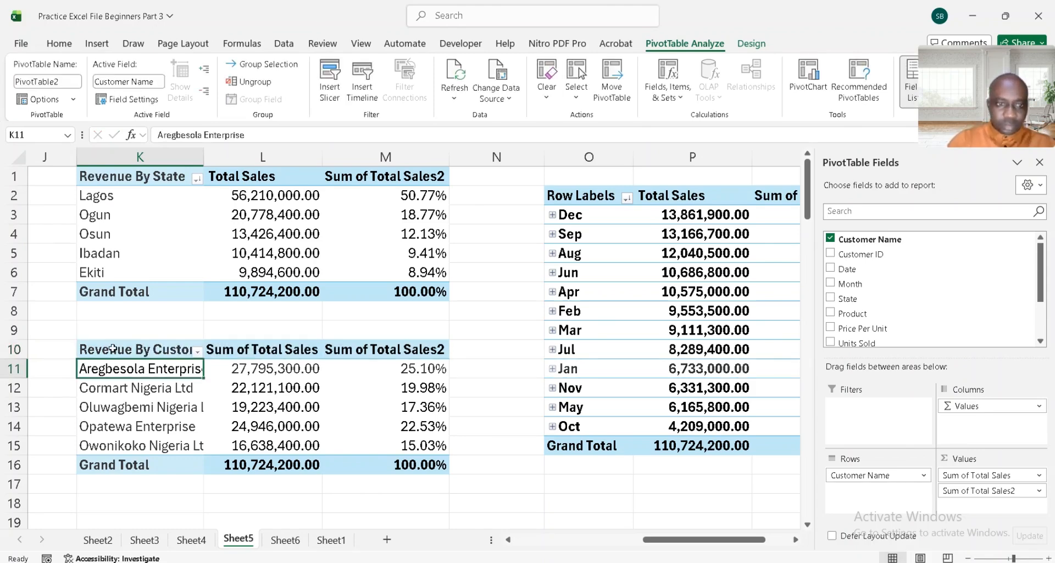
{"action": "left_click_drag", "start_coordinate": [201, 151], "coordinate": [224, 151]}
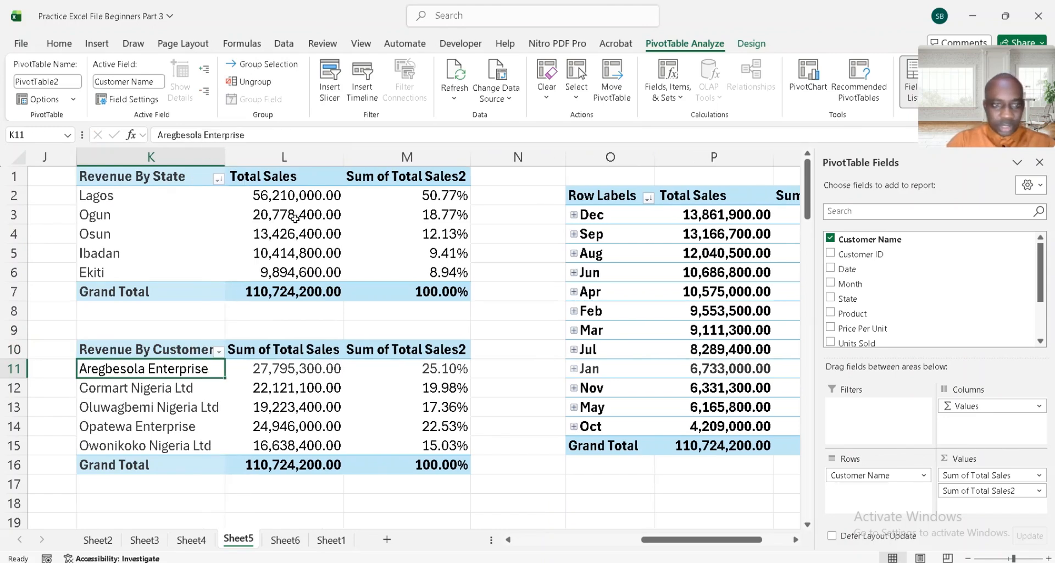
{"action": "left_click", "coordinate": [199, 350]}
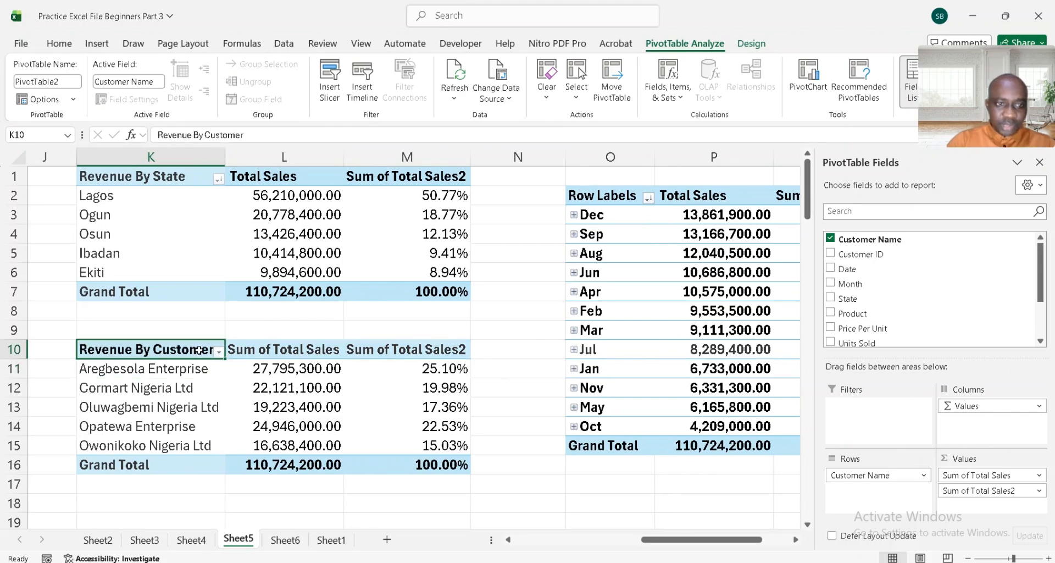
Relabel the monthly pivot table's row header in O2 as "Revenue By Month" and widen column O.
{"action": "left_click", "coordinate": [609, 195]}
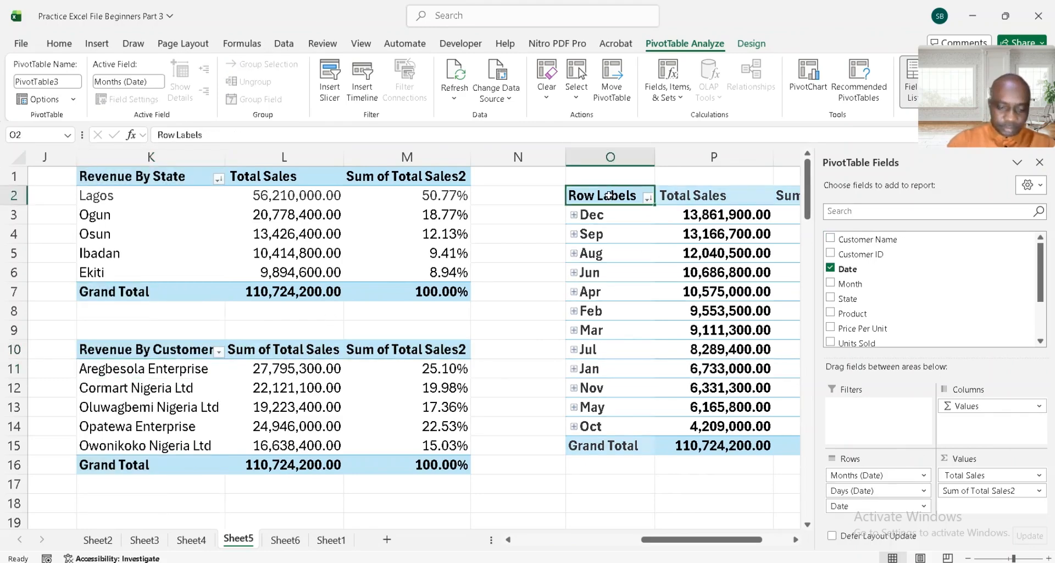
{"action": "type", "text": "Reve"}
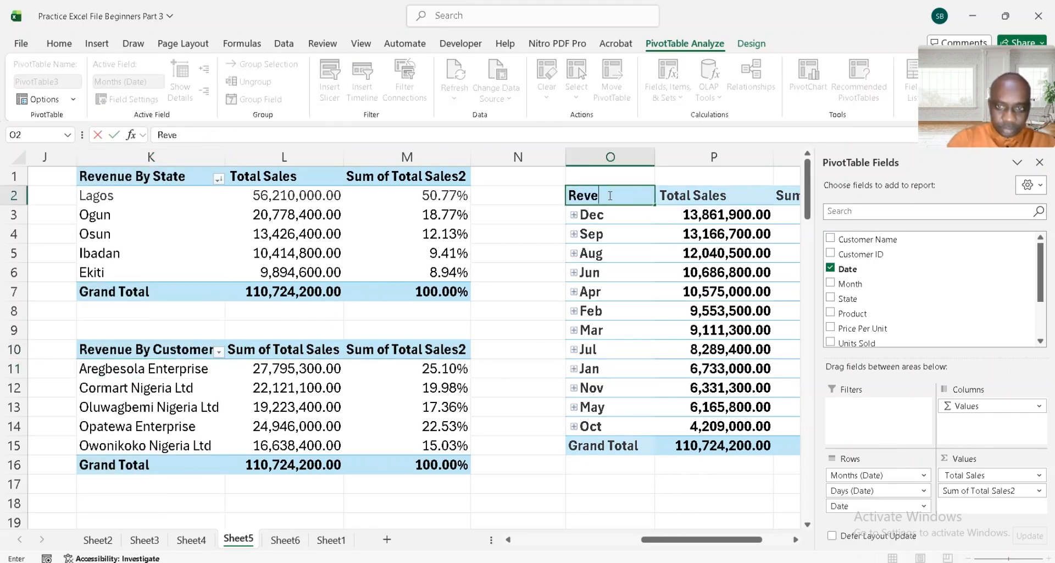
{"action": "type", "text": "nue"}
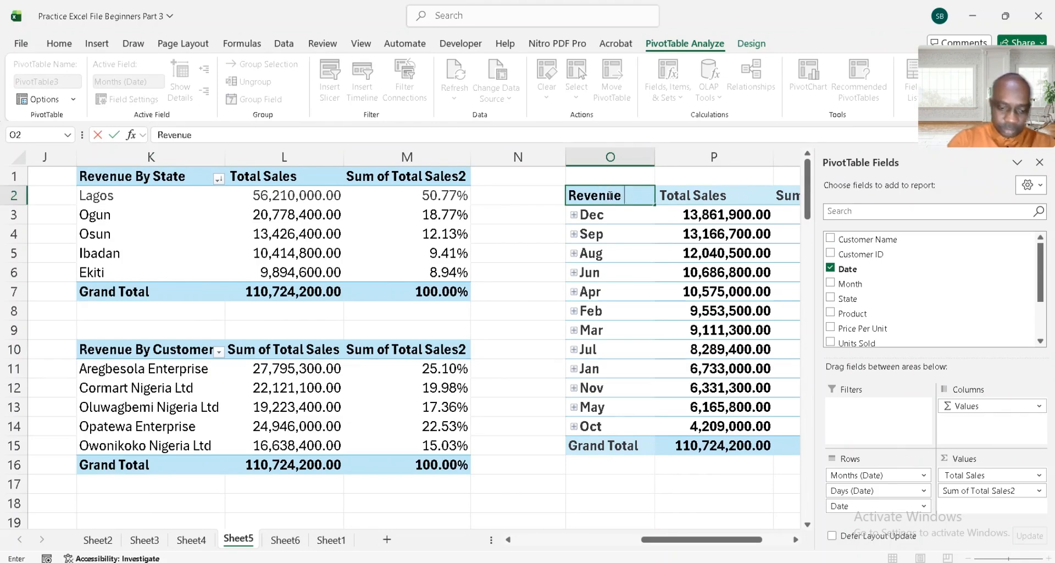
{"action": "type", "text": " By Month"}
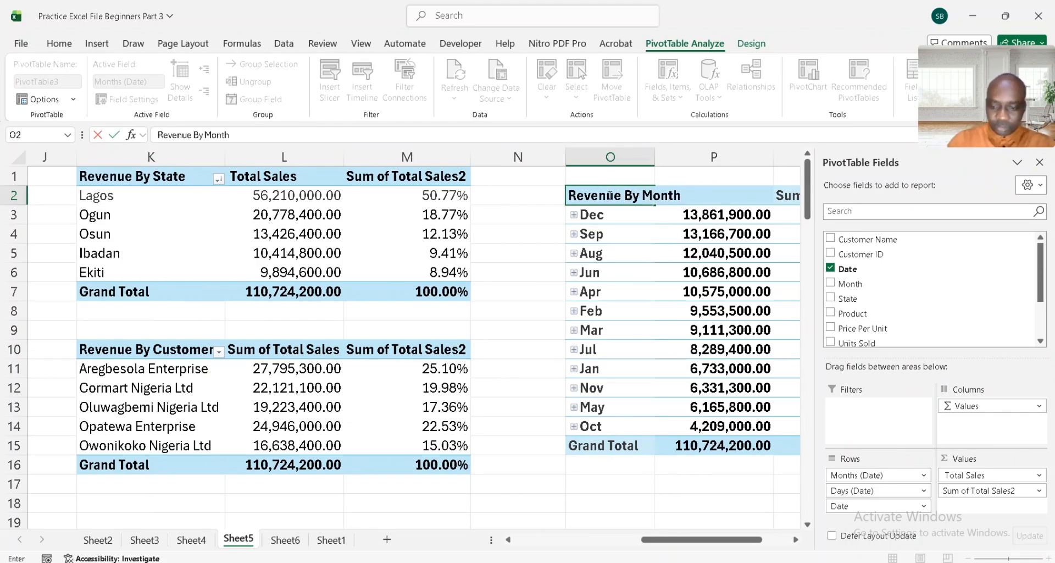
{"action": "key", "text": "Return"}
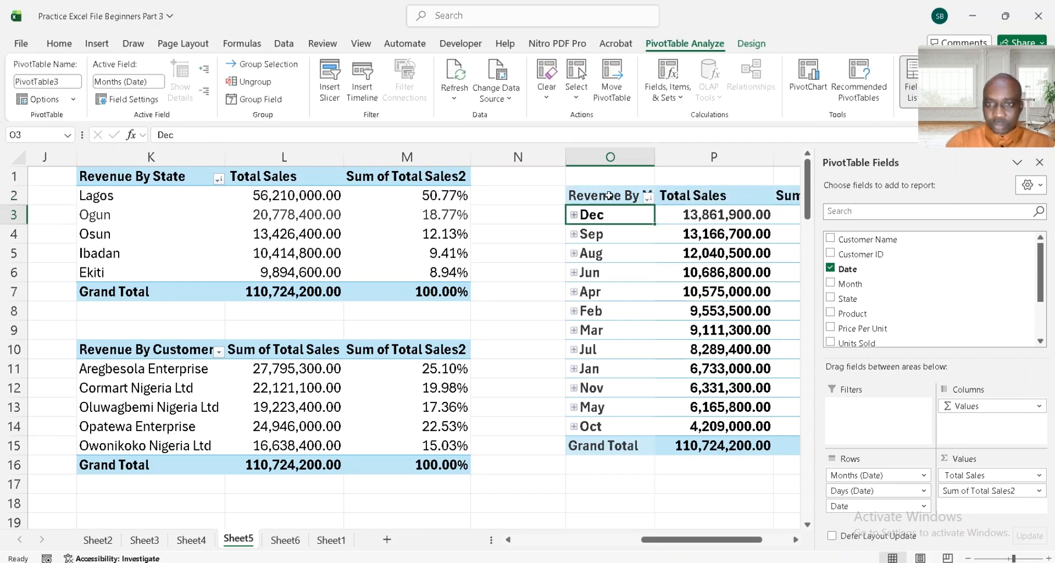
{"action": "left_click_drag", "start_coordinate": [654, 150], "coordinate": [673, 150]}
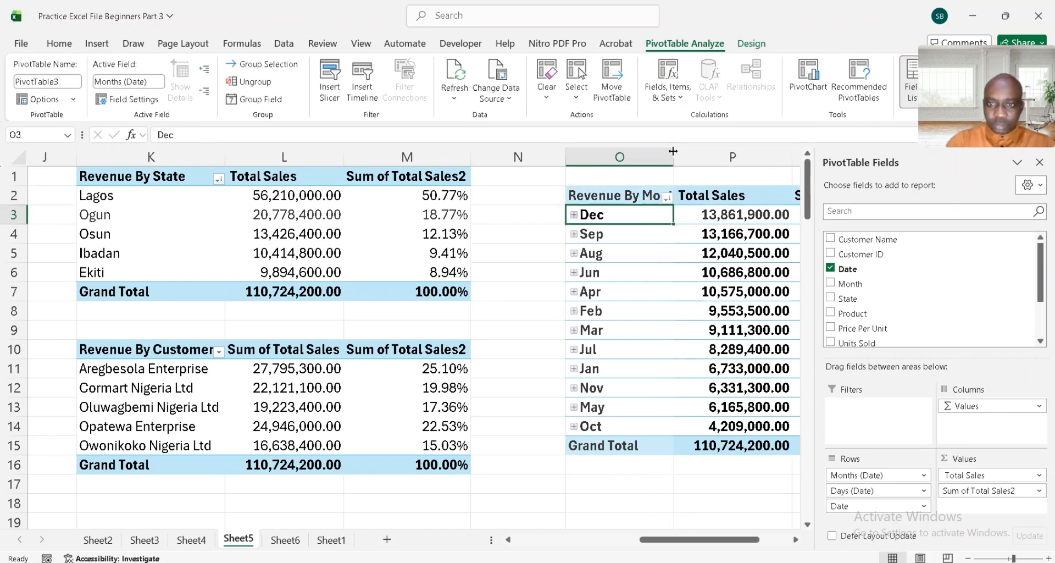
{"action": "left_click", "coordinate": [171, 176]}
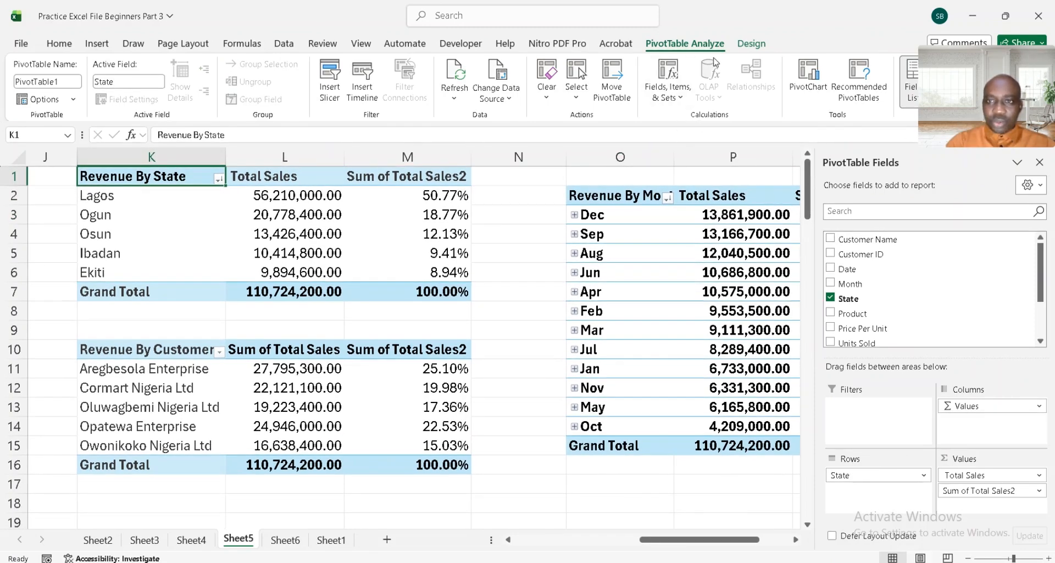
Try alternative PivotTable styles on the state pivot table and reapply the light blue style.
{"action": "left_click", "coordinate": [760, 49]}
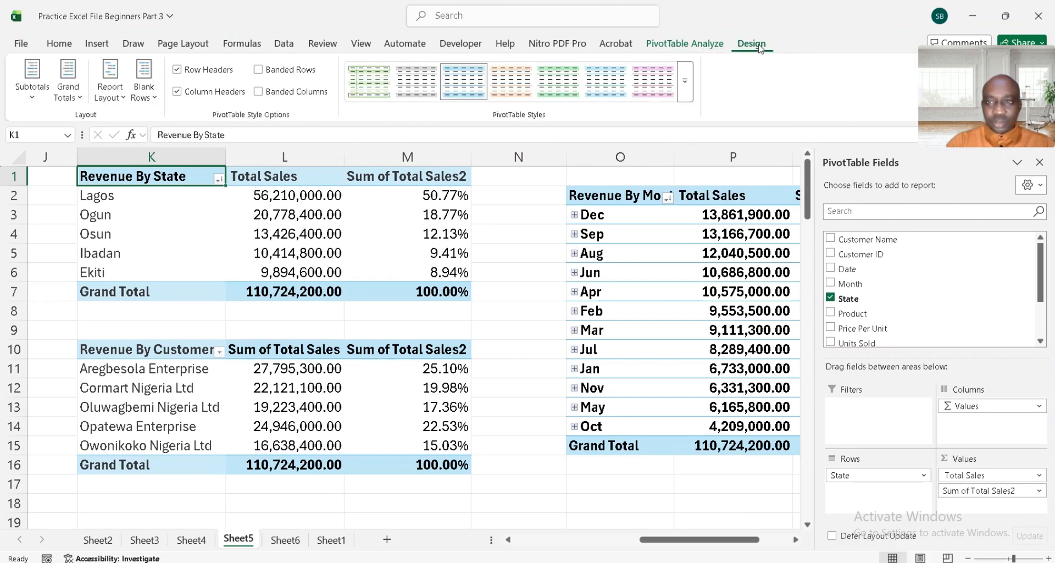
{"action": "left_click", "coordinate": [521, 82]}
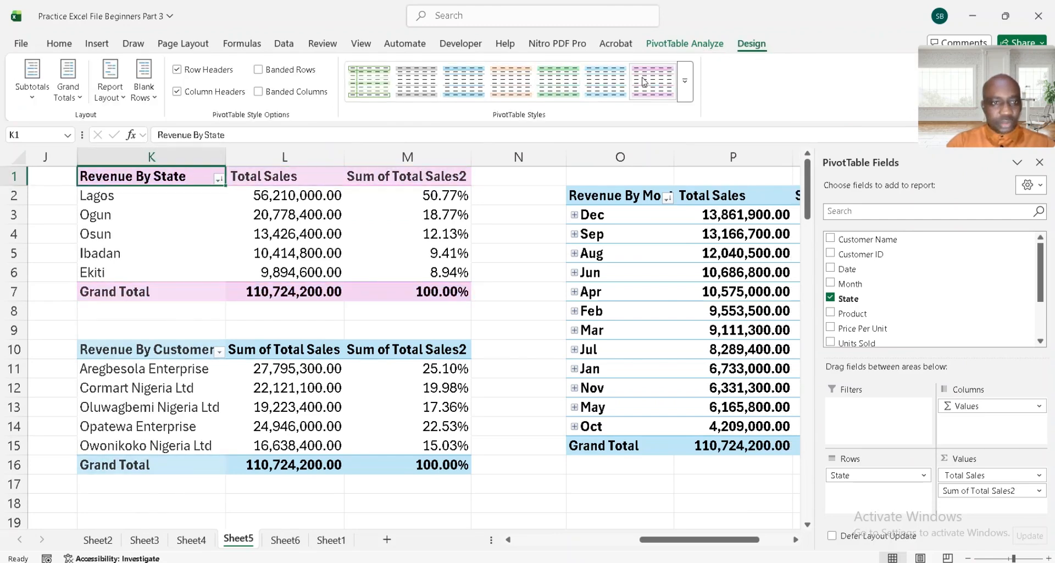
{"action": "left_click", "coordinate": [456, 86]}
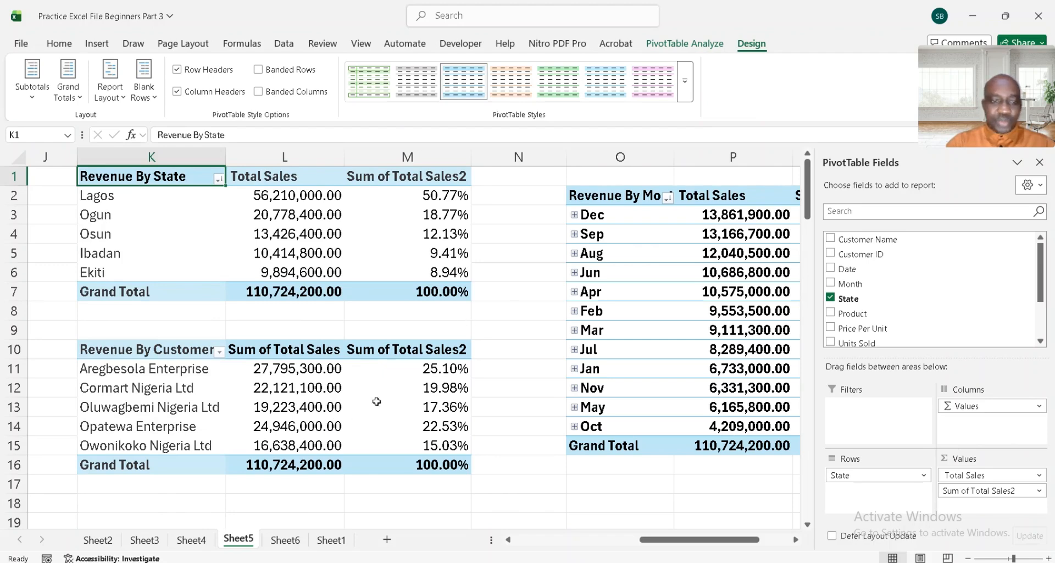
Switch to Sheet6 and review the first employee's FirstName, LastName and Gender cells in row 2.
{"action": "left_click", "coordinate": [286, 539]}
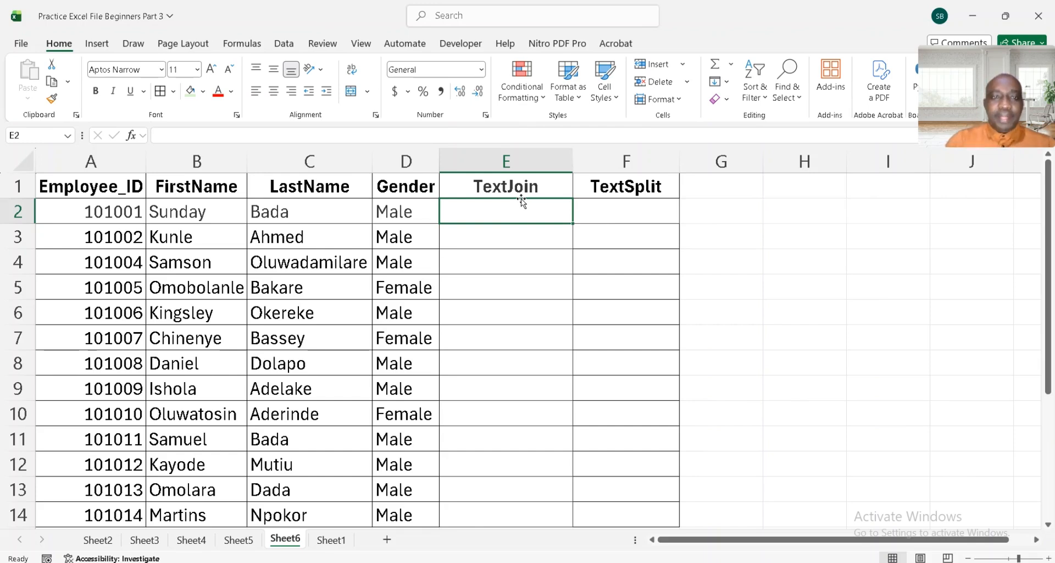
{"action": "left_click", "coordinate": [199, 211]}
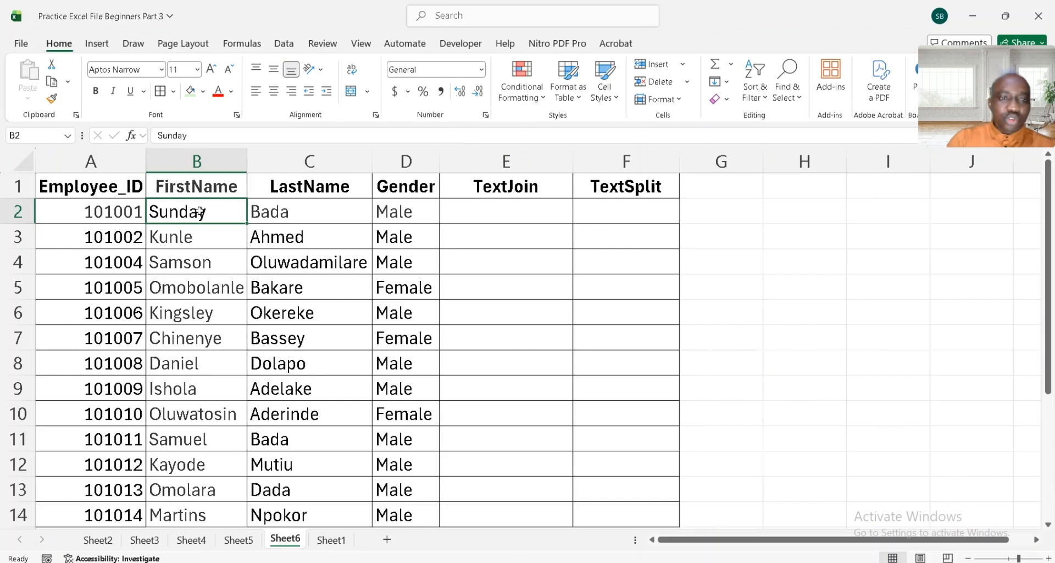
{"action": "left_click", "coordinate": [271, 206]}
{"action": "left_click", "coordinate": [390, 209]}
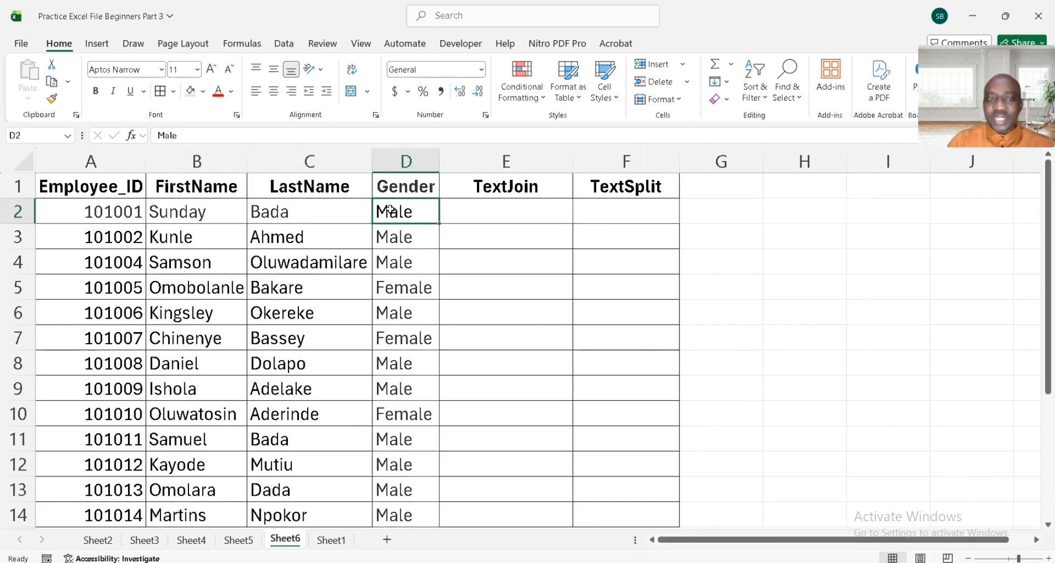
Begin a TEXTJOIN formula in E2 with "_" as the delimiter and TRUE to ignore empty cells.
{"action": "left_click", "coordinate": [490, 210]}
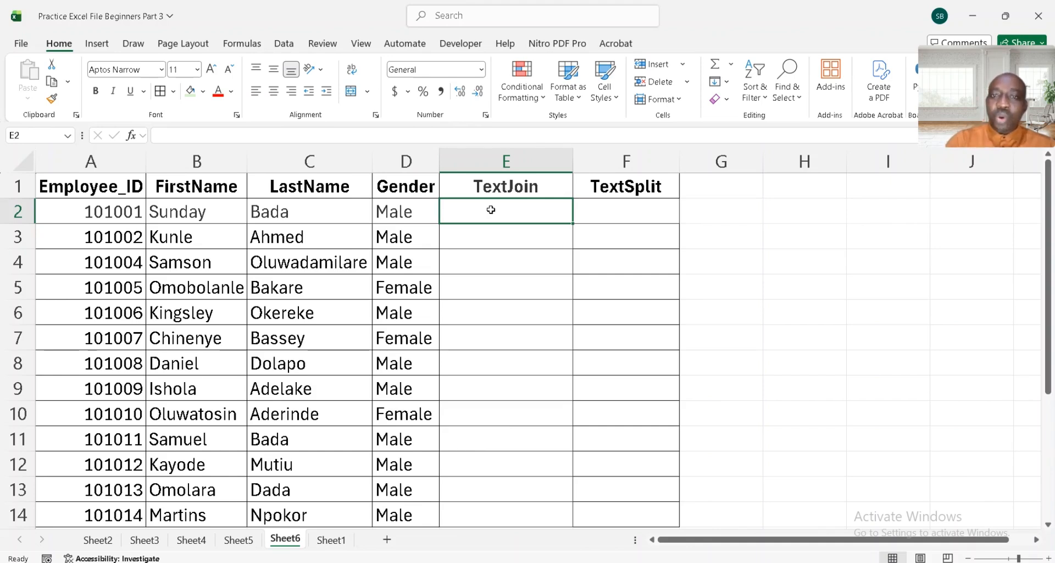
{"action": "type", "text": "="}
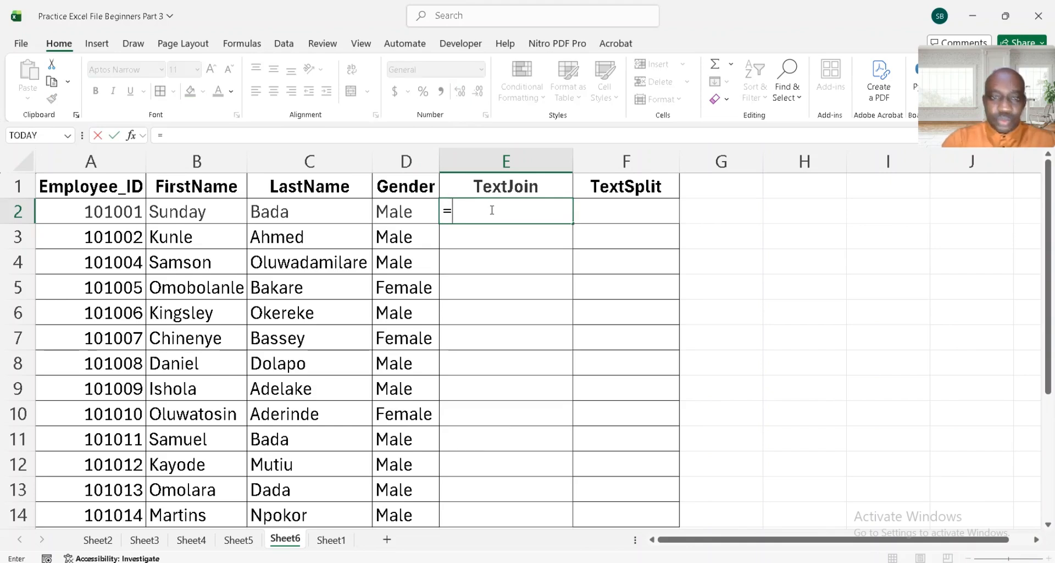
{"action": "type", "text": "text"}
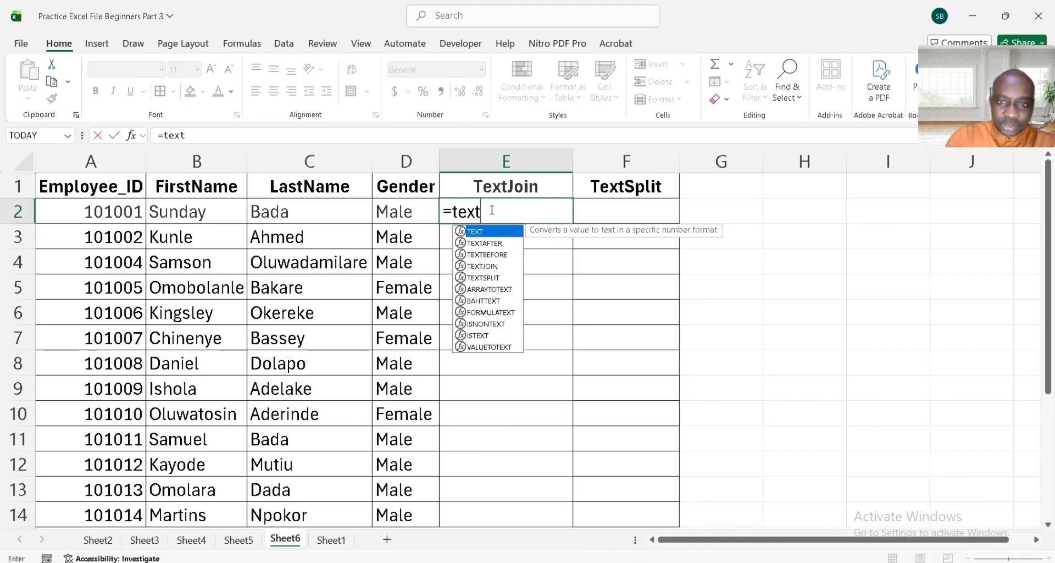
{"action": "type", "text": "jo"}
{"action": "key", "text": "Tab"}
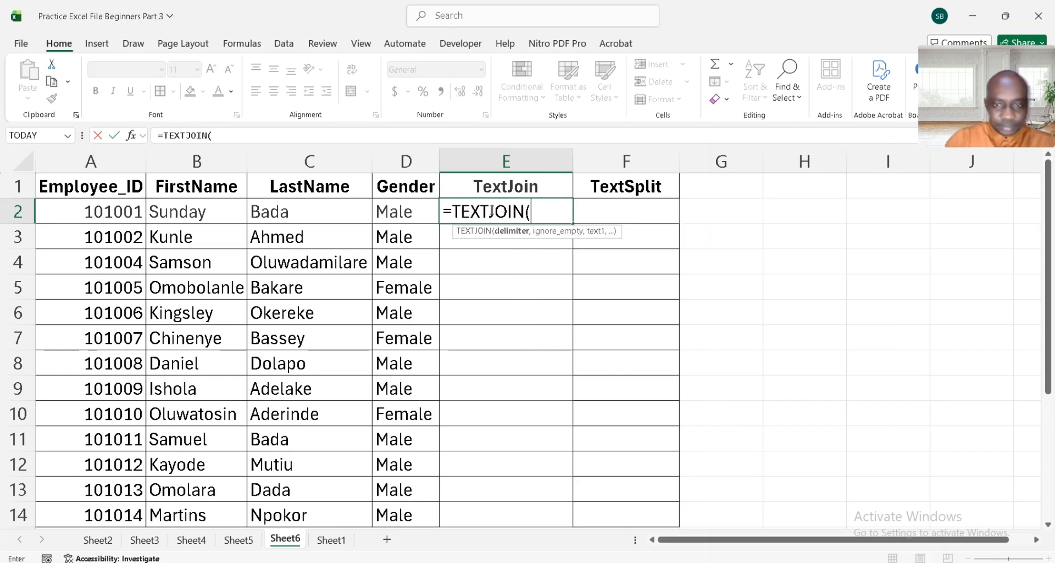
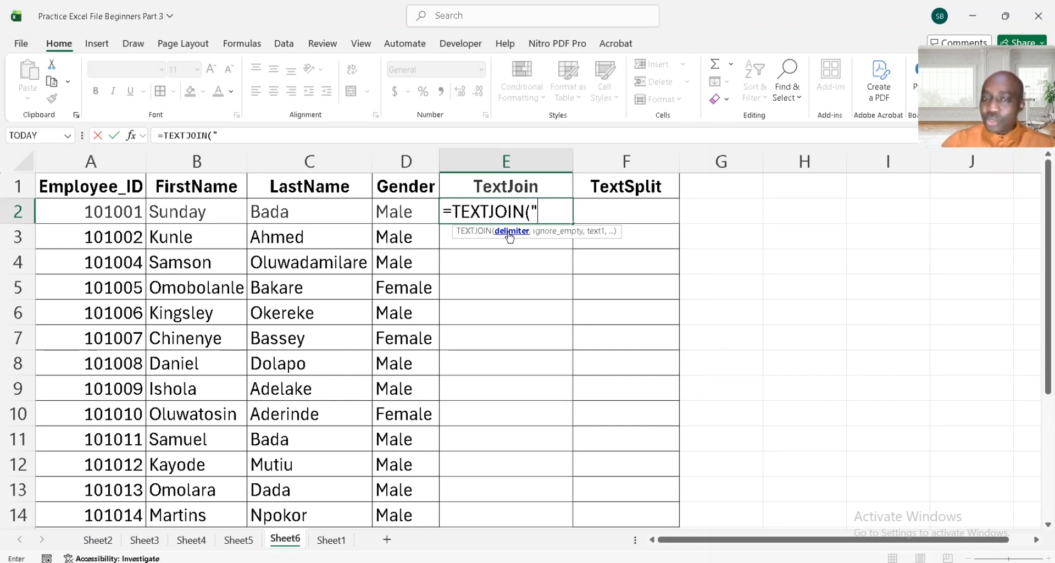
{"action": "type", "text": "_"}
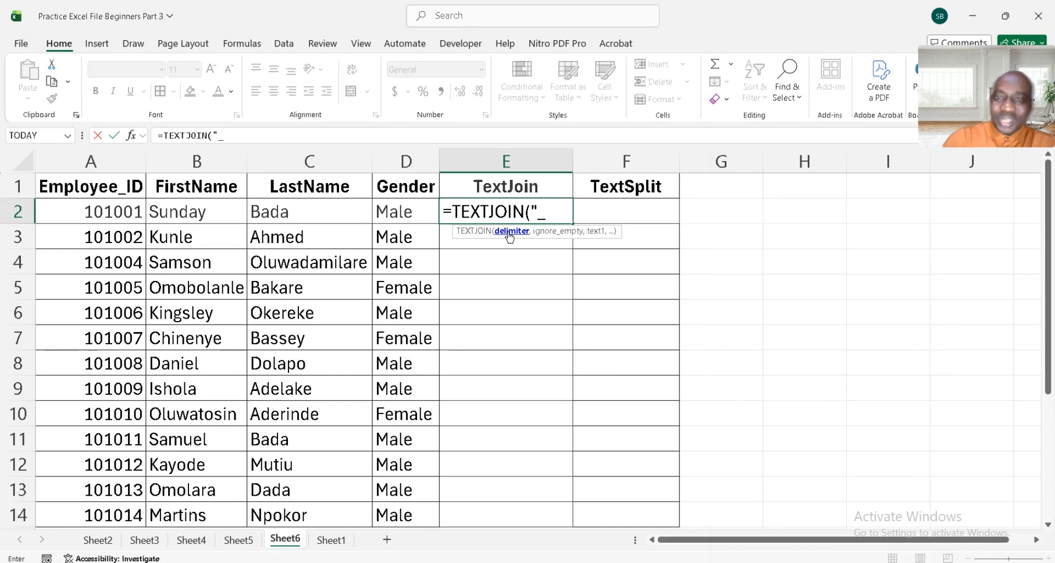
{"action": "type", "text": "\""}
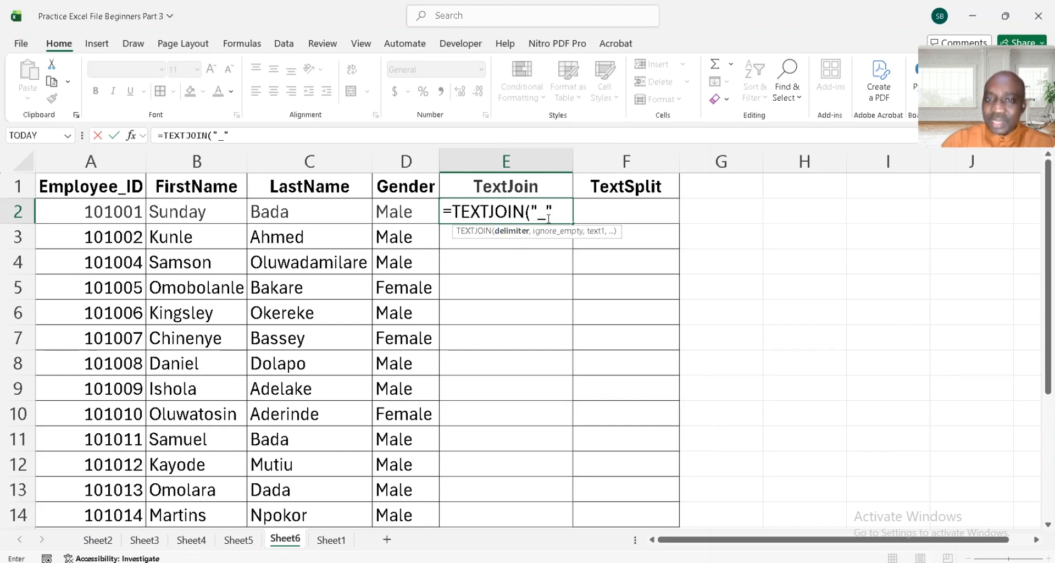
{"action": "type", "text": ","}
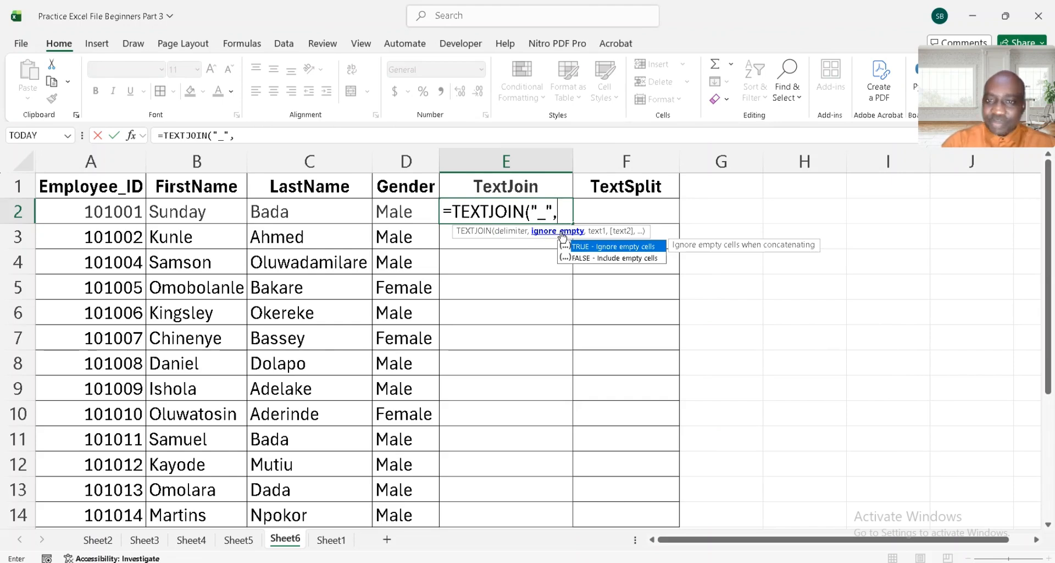
{"action": "key", "text": "Tab"}
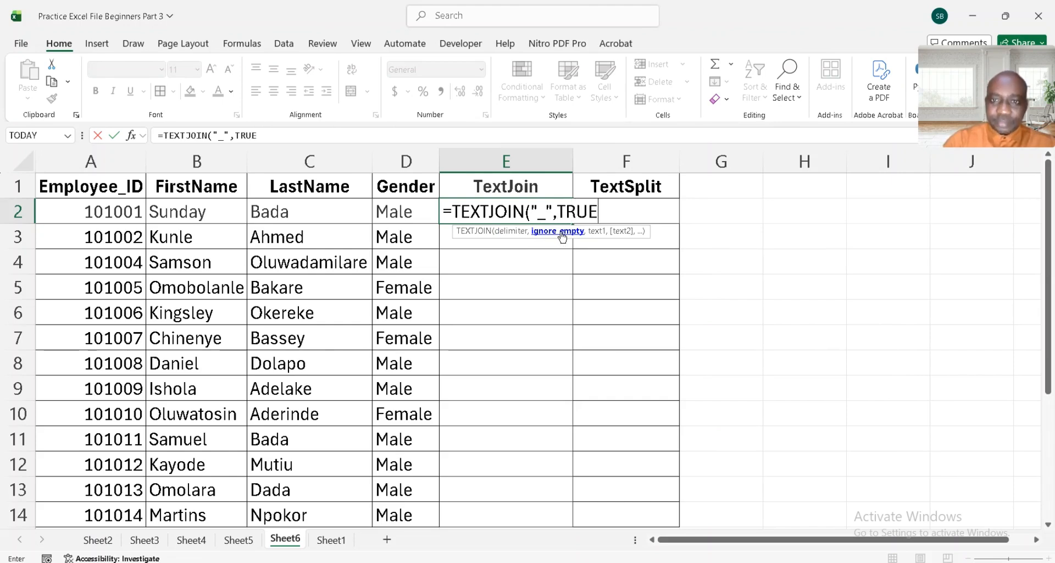
{"action": "type", "text": ","}
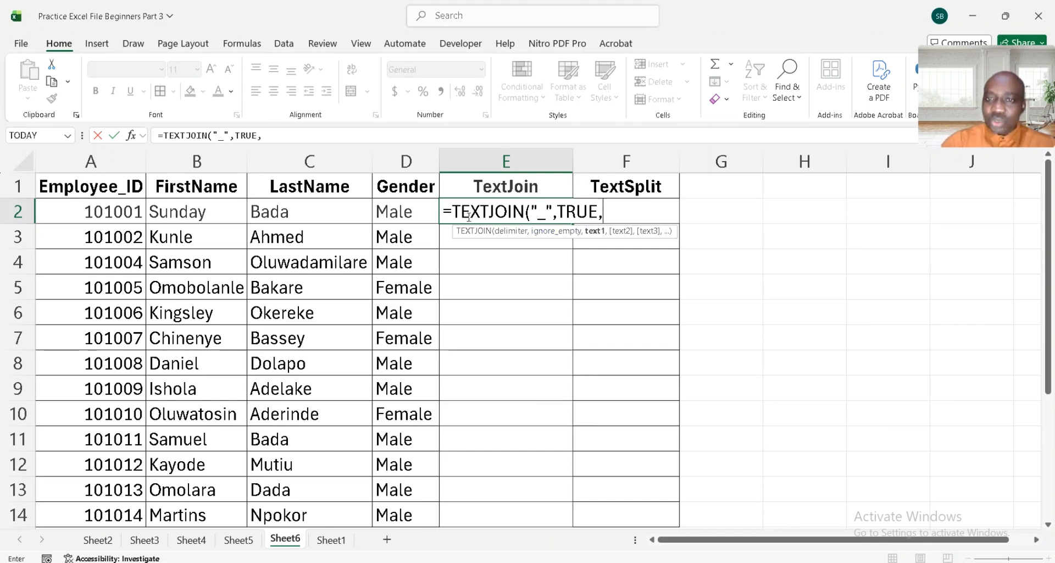
Complete the TEXTJOIN formula in E2 with B2, C2 and D2 as the texts to join.
{"action": "left_click", "coordinate": [187, 209]}
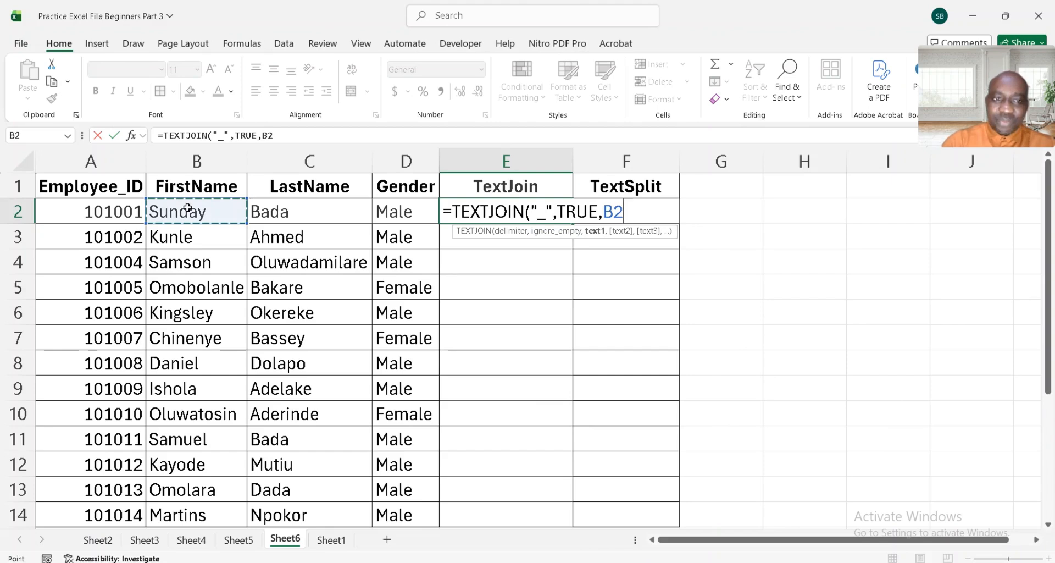
{"action": "type", "text": ","}
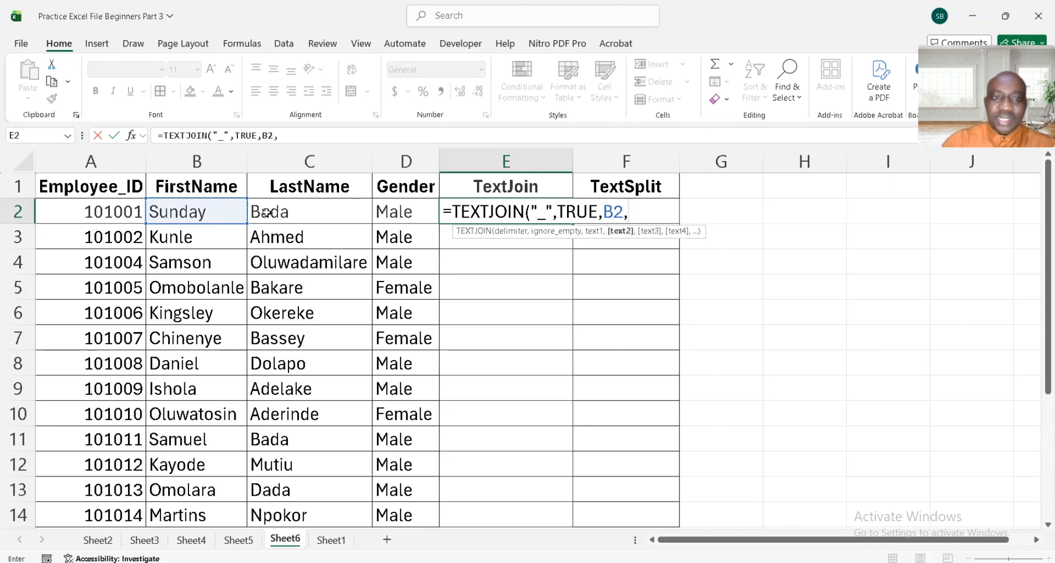
{"action": "left_click", "coordinate": [285, 211]}
{"action": "type", "text": "."}
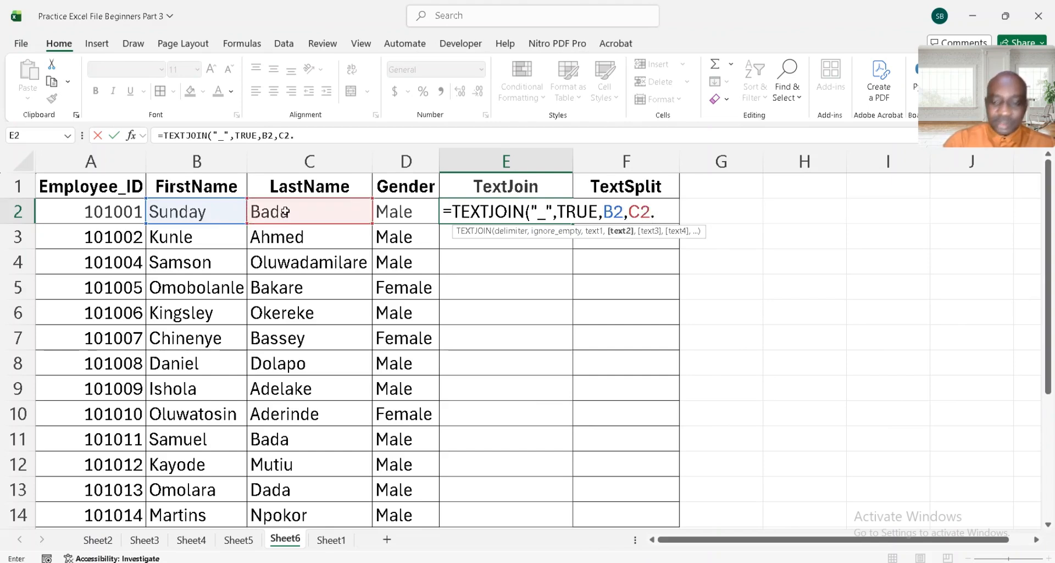
{"action": "key", "text": "BackSpace"}
{"action": "type", "text": ","}
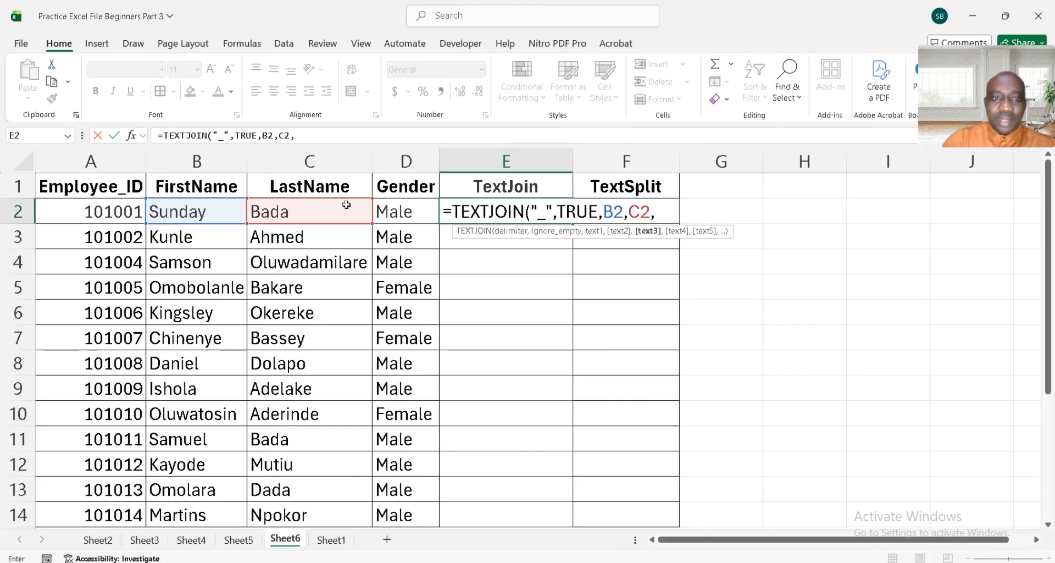
{"action": "left_click", "coordinate": [418, 209]}
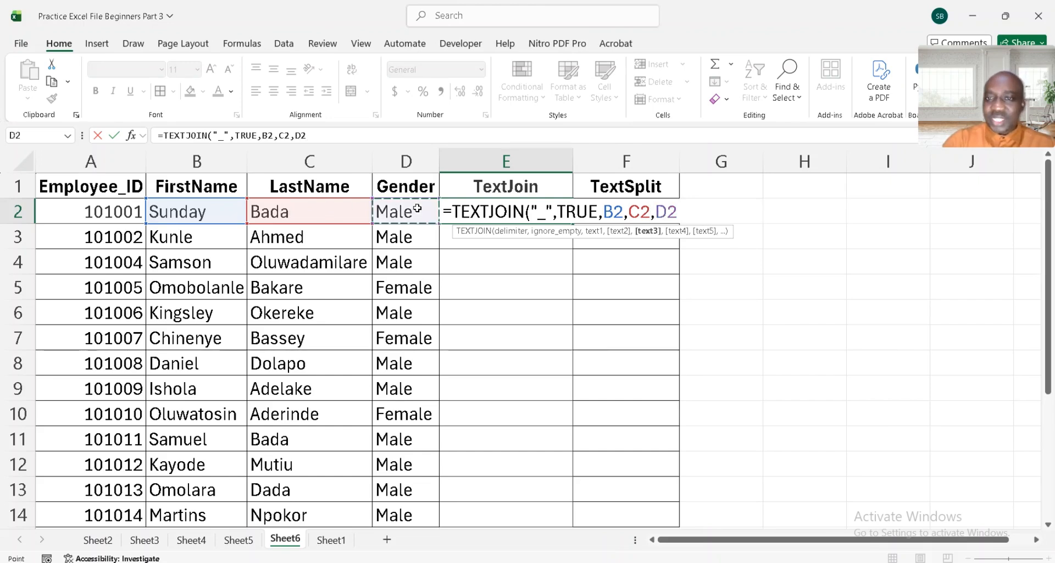
{"action": "type", "text": ")"}
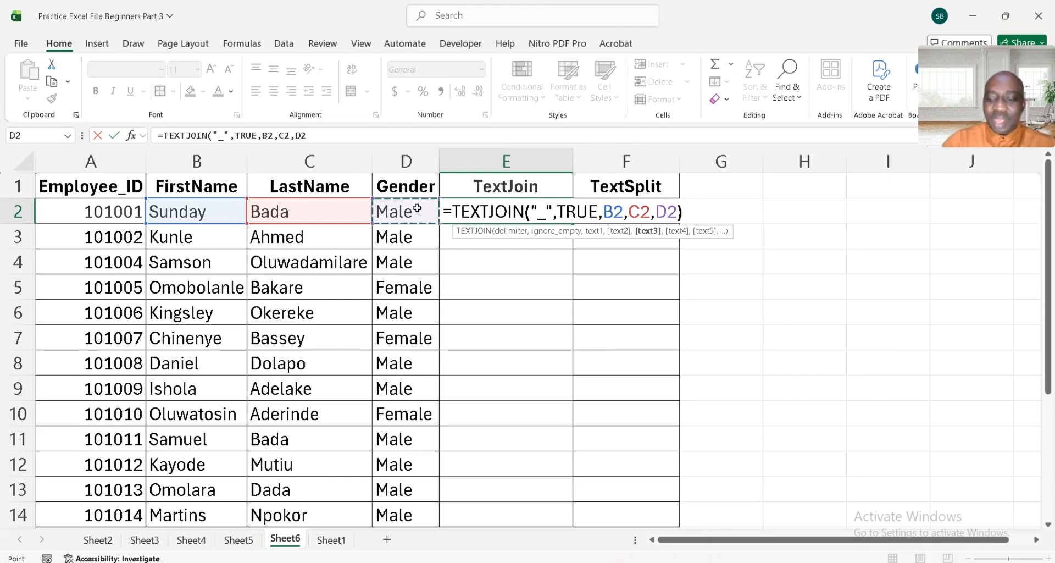
{"action": "key", "text": "Return"}
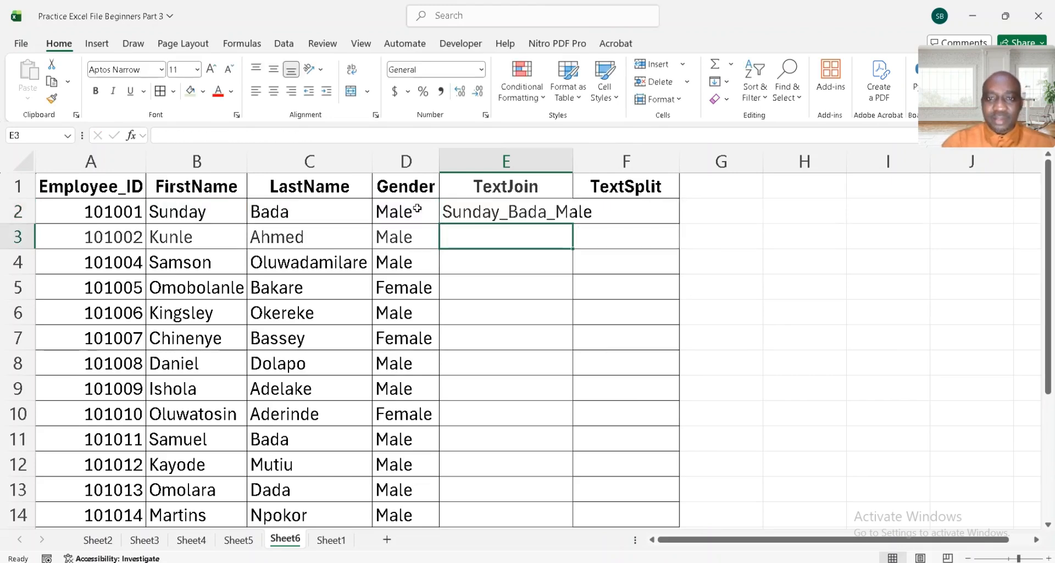
Fill the TEXTJOIN formula from E2 down to the last employee row and autofit column E.
{"action": "double_click", "coordinate": [572, 159]}
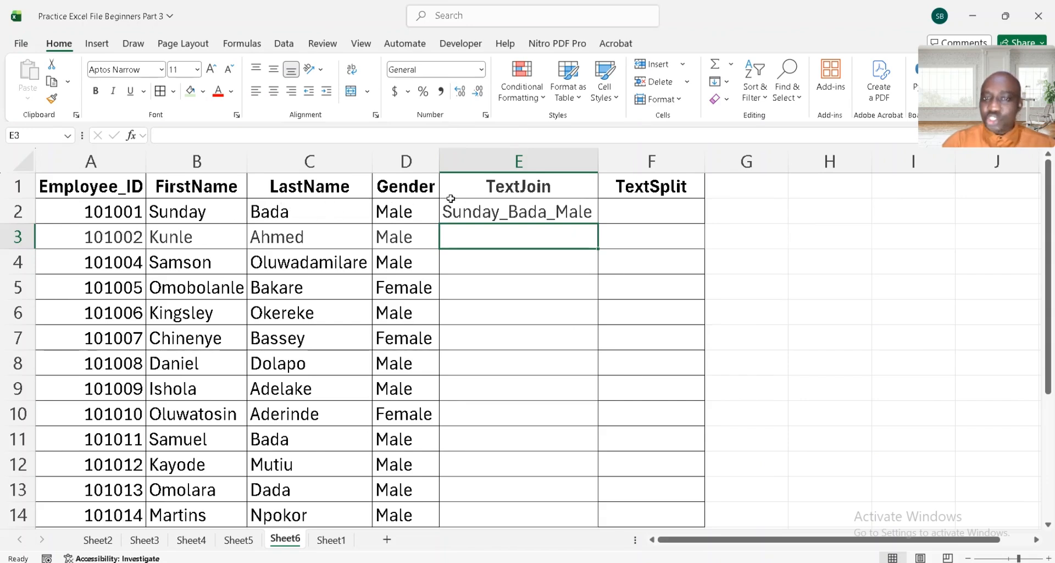
{"action": "left_click", "coordinate": [559, 204]}
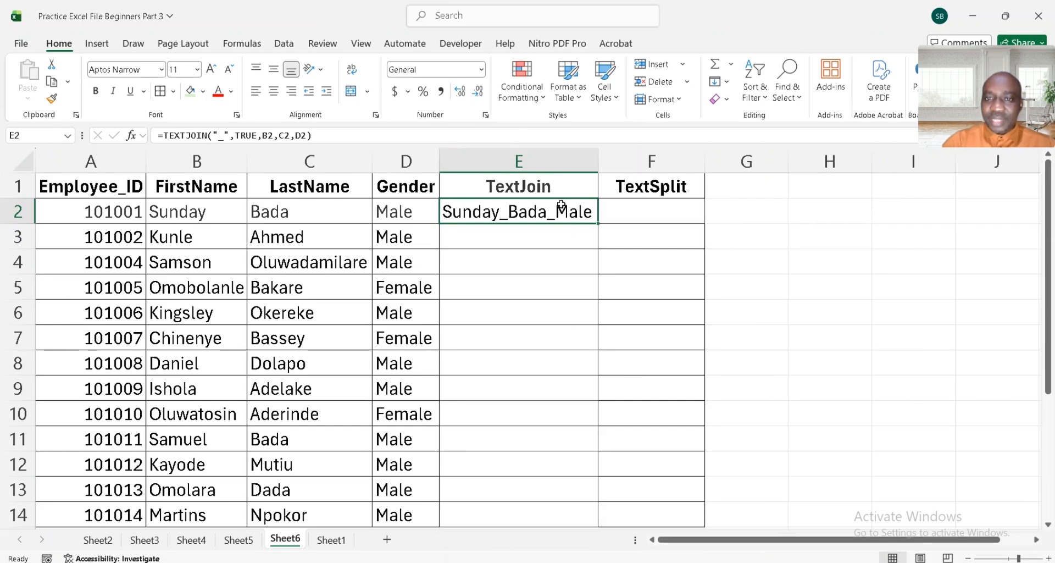
{"action": "double_click", "coordinate": [599, 225]}
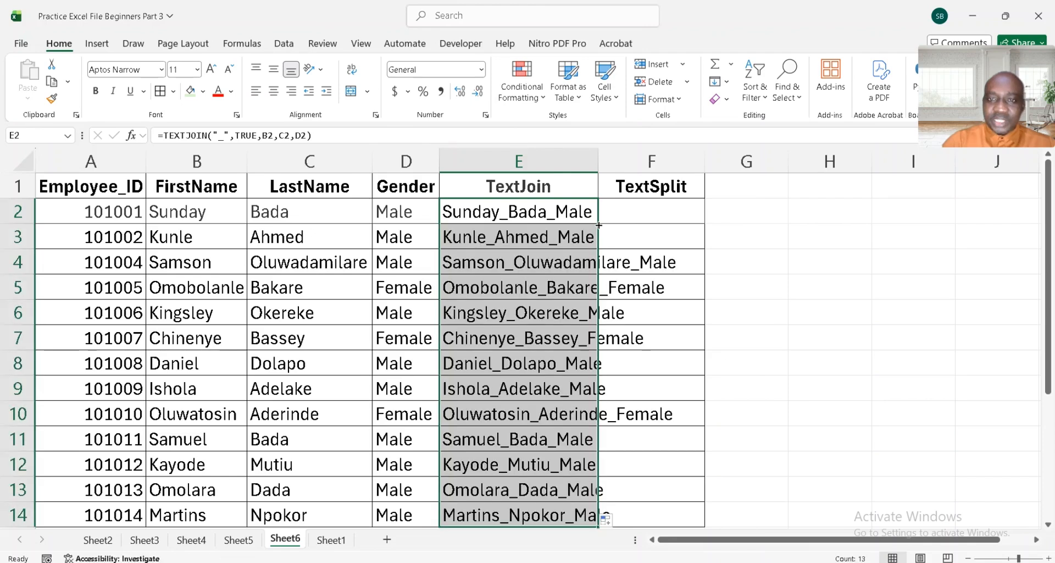
{"action": "double_click", "coordinate": [598, 161]}
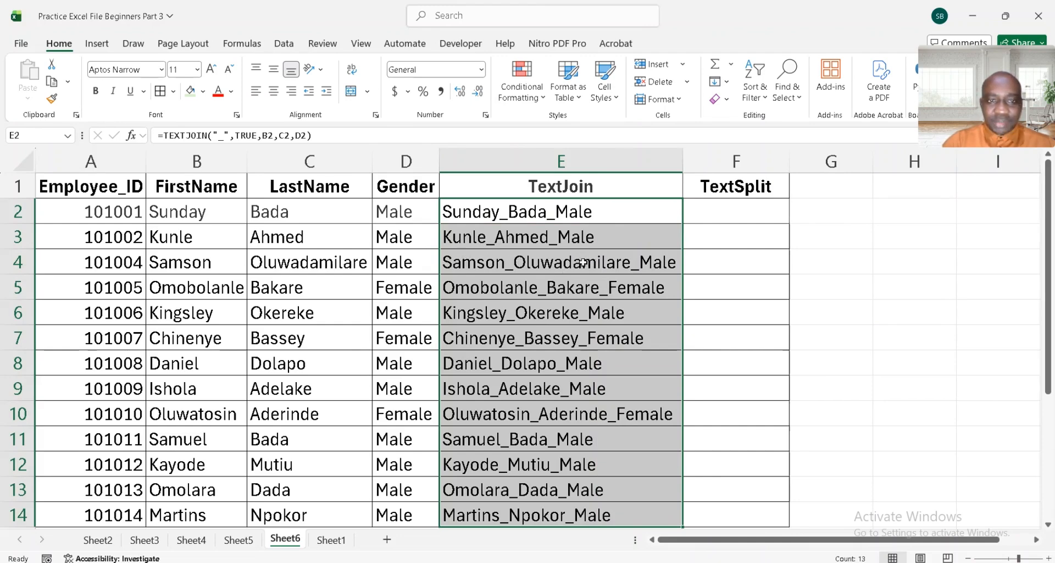
Widen the TextSplit column F slightly and review the joined text in E2.
{"action": "left_click", "coordinate": [750, 211]}
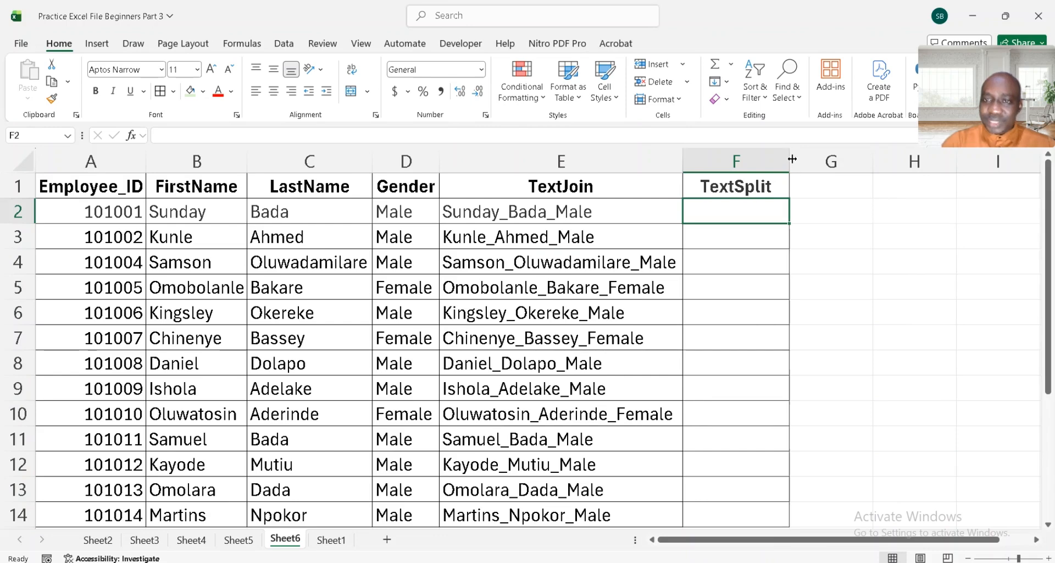
{"action": "left_click_drag", "start_coordinate": [792, 159], "coordinate": [816, 159]}
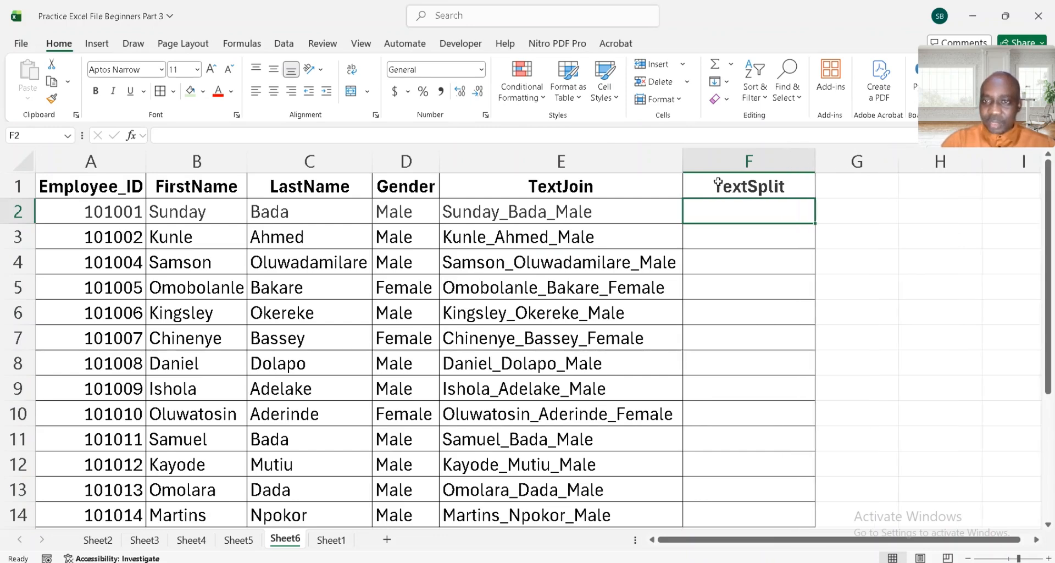
{"action": "left_click", "coordinate": [606, 207]}
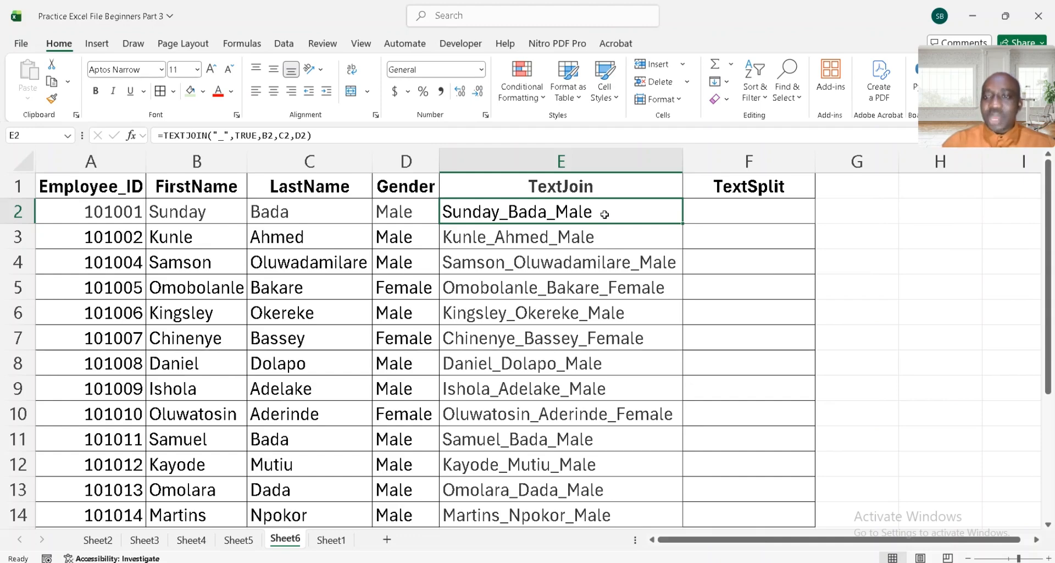
Enter a TEXTSPLIT formula in F2 that splits the text of E2 at the "_" column delimiter.
{"action": "left_click", "coordinate": [713, 216]}
{"action": "type", "text": "="}
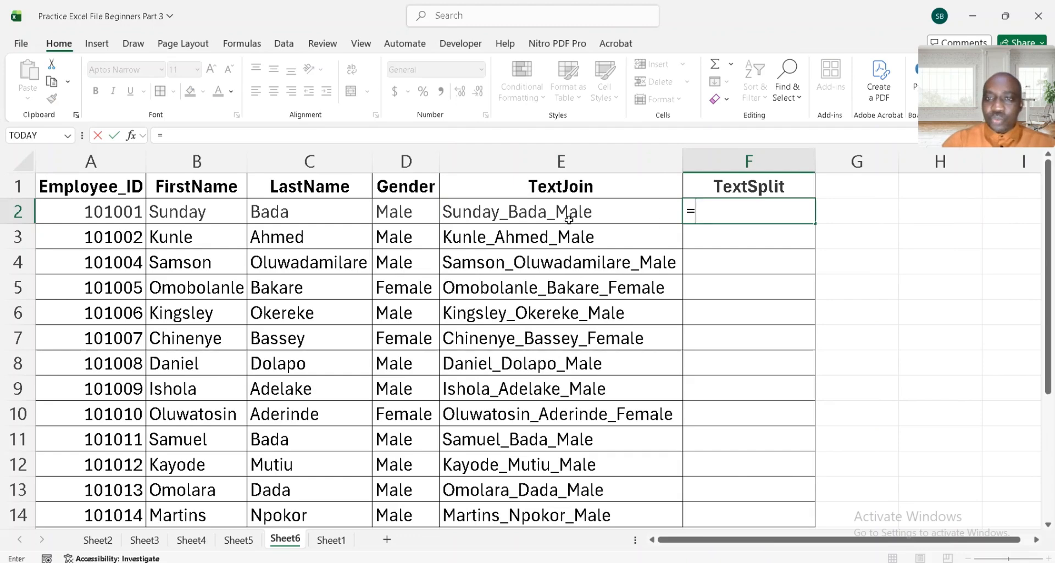
{"action": "type", "text": "textspl"}
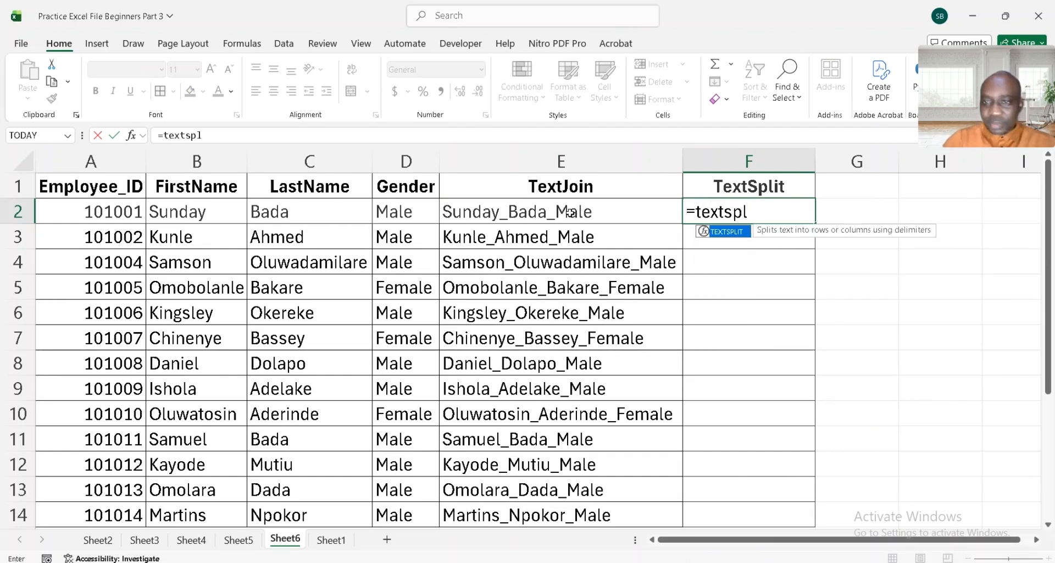
{"action": "key", "text": "Tab"}
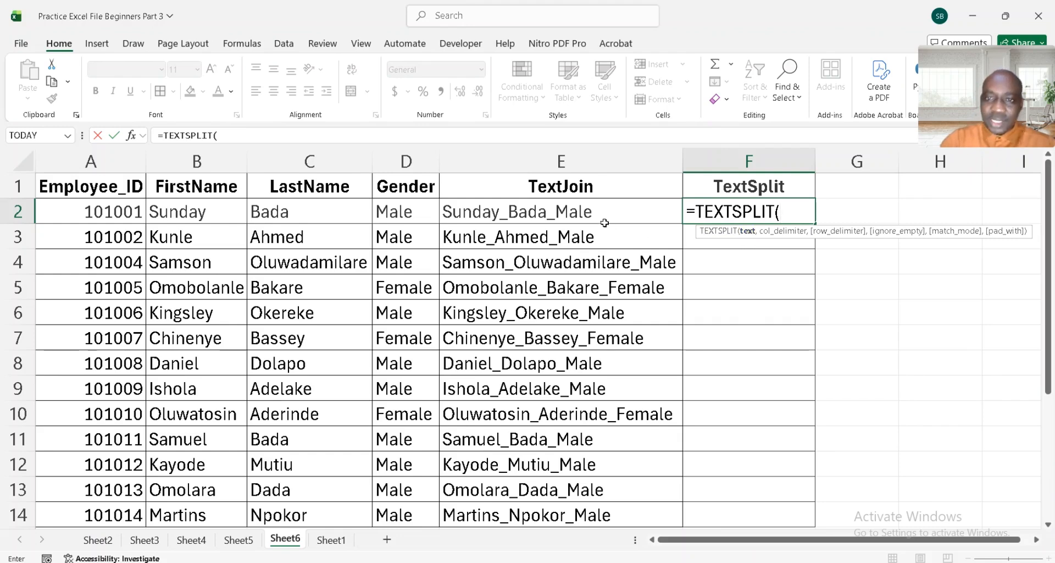
{"action": "left_click", "coordinate": [581, 213]}
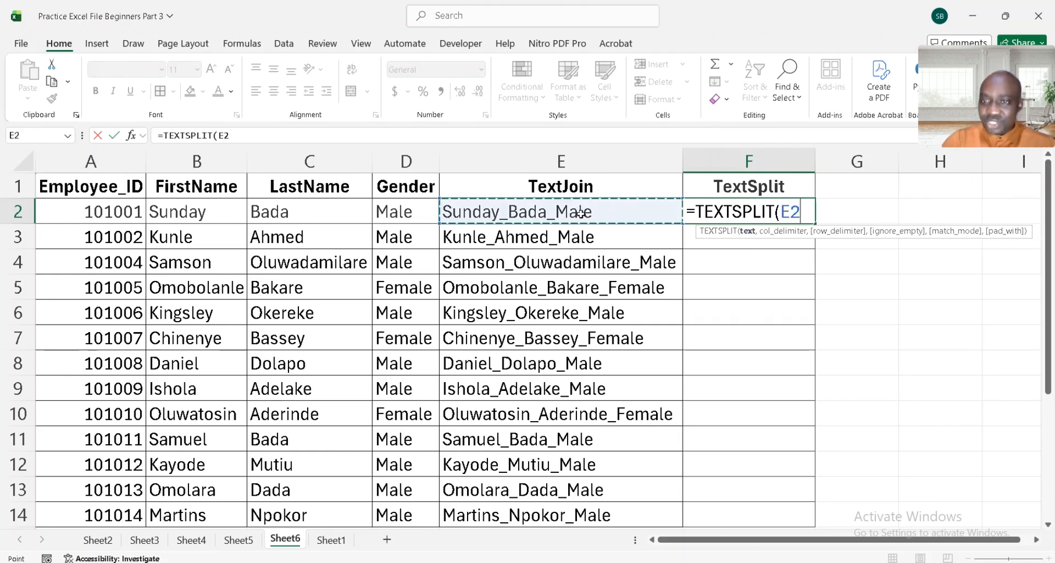
{"action": "type", "text": ",_"}
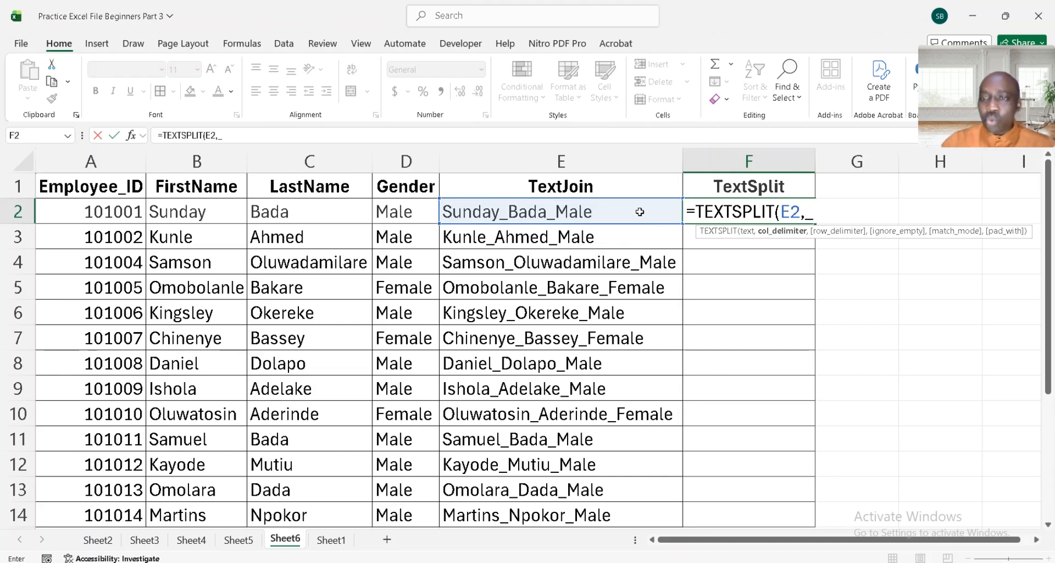
{"action": "key", "text": "BackSpace"}
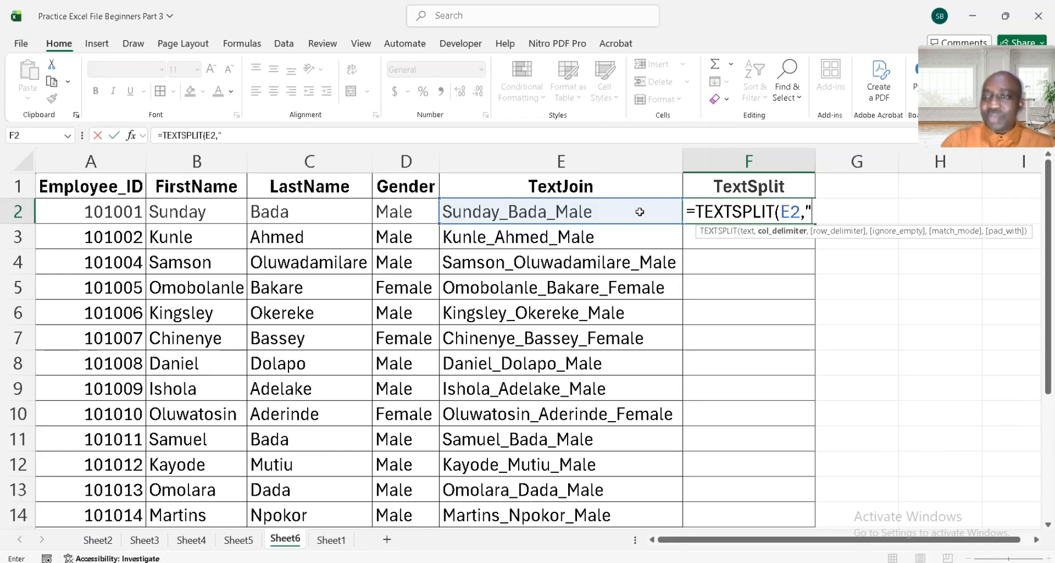
{"action": "type", "text": "_"}
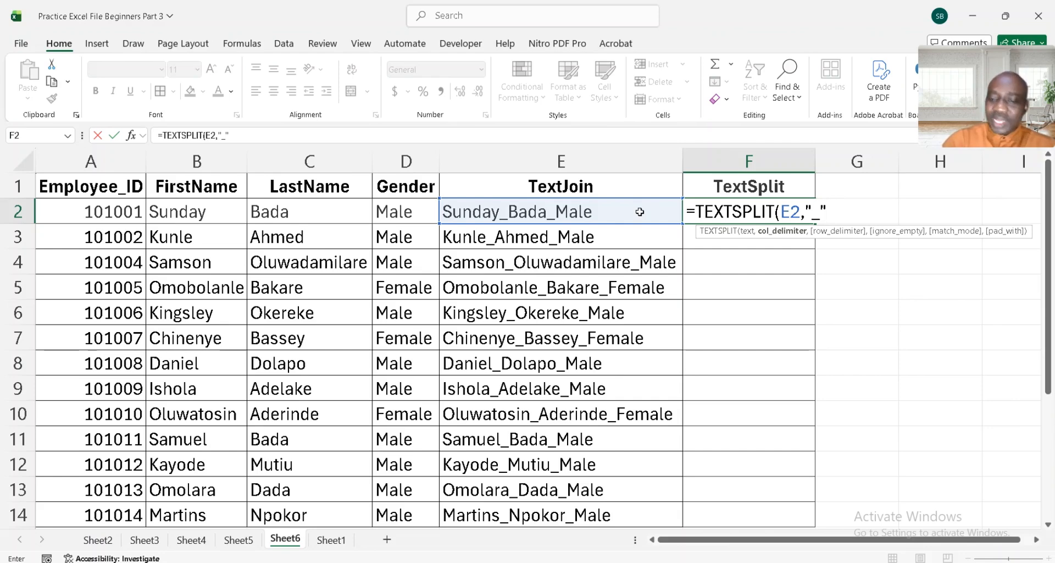
{"action": "type", "text": ")"}
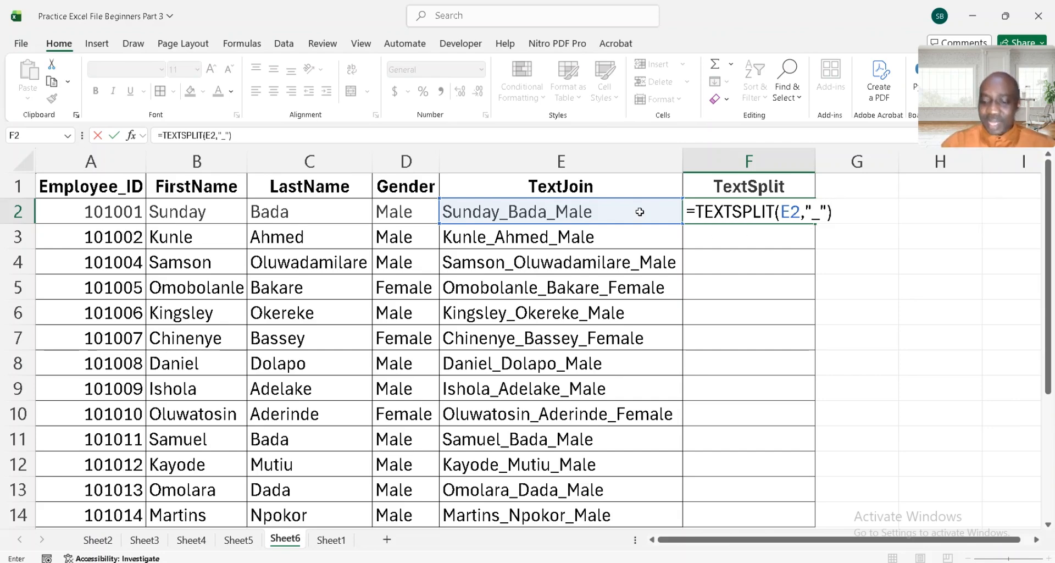
{"action": "key", "text": "Return"}
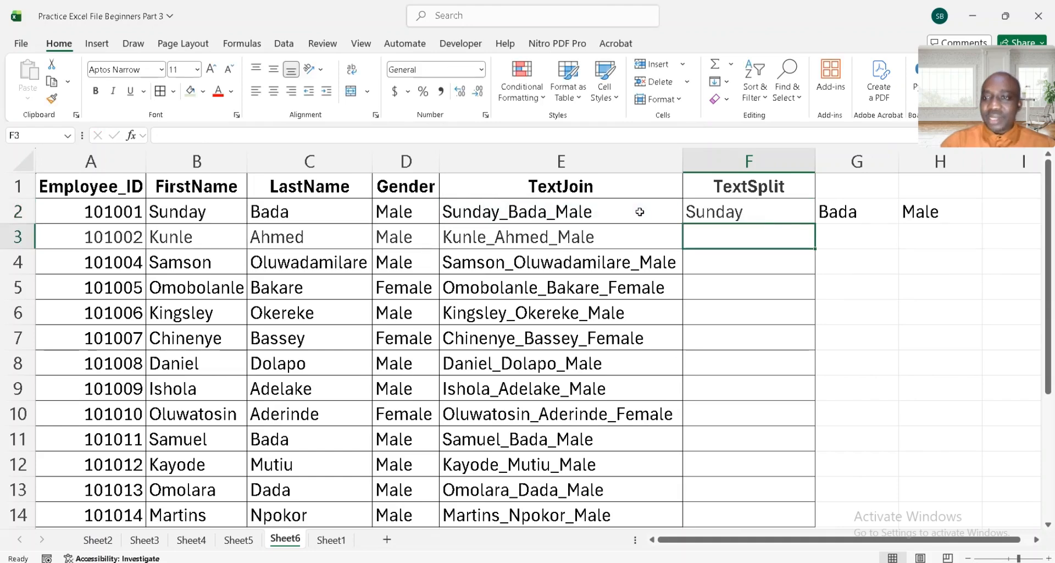
Fill the TEXTSPLIT formula from F2 down to row 14 and check a split value in G3.
{"action": "left_click", "coordinate": [802, 213]}
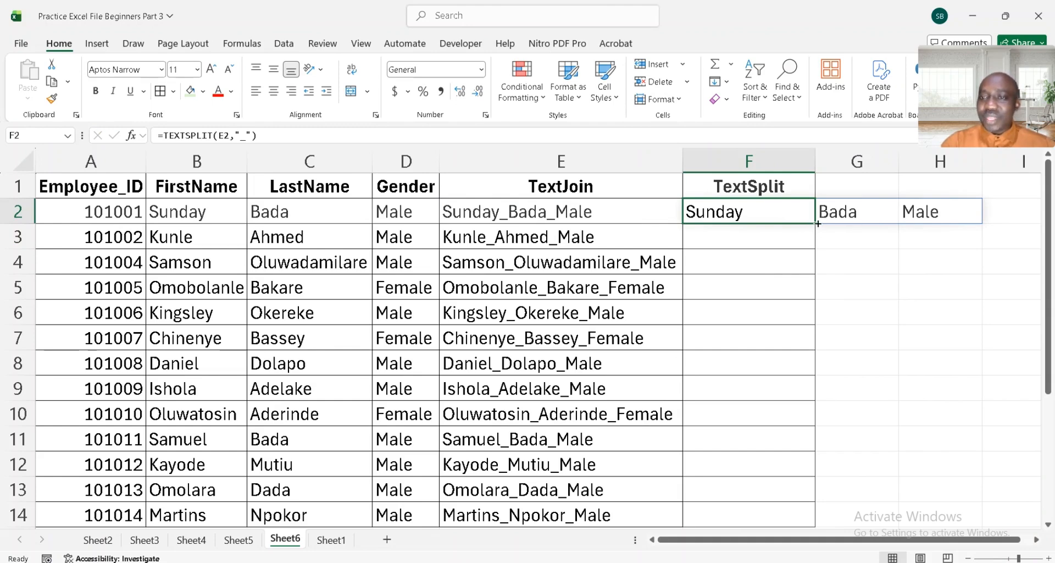
{"action": "left_click_drag", "start_coordinate": [818, 224], "coordinate": [811, 519]}
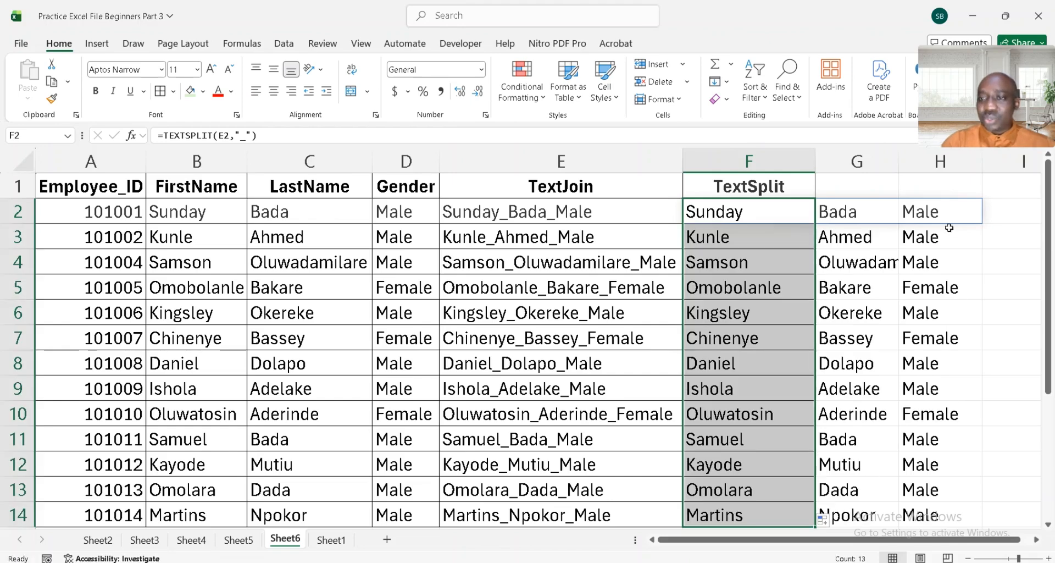
{"action": "left_click", "coordinate": [849, 231]}
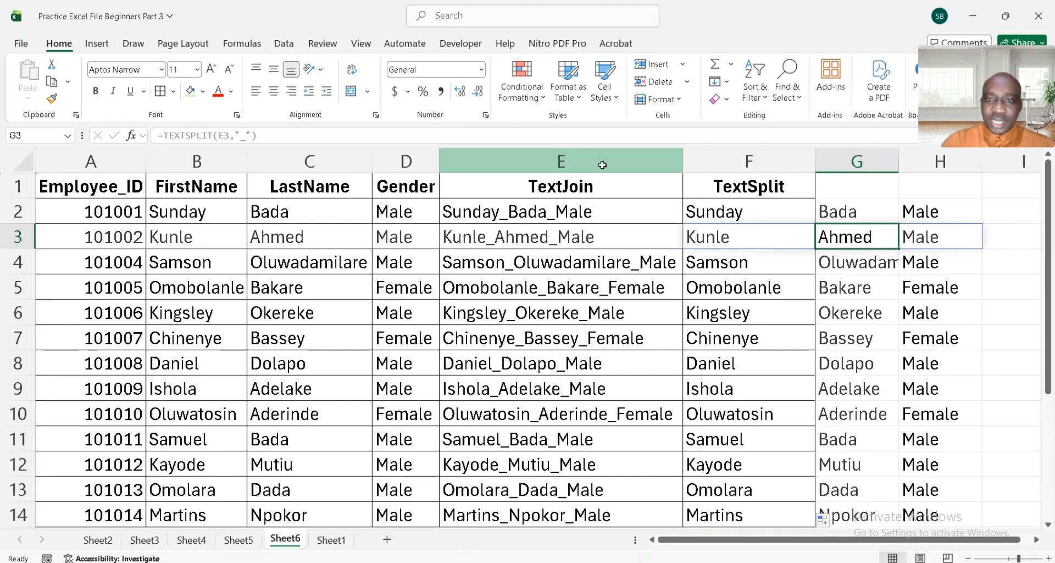
Delete columns E through H and enter the heading "Flash Fill" in E1.
{"action": "left_click_drag", "start_coordinate": [602, 164], "coordinate": [912, 167]}
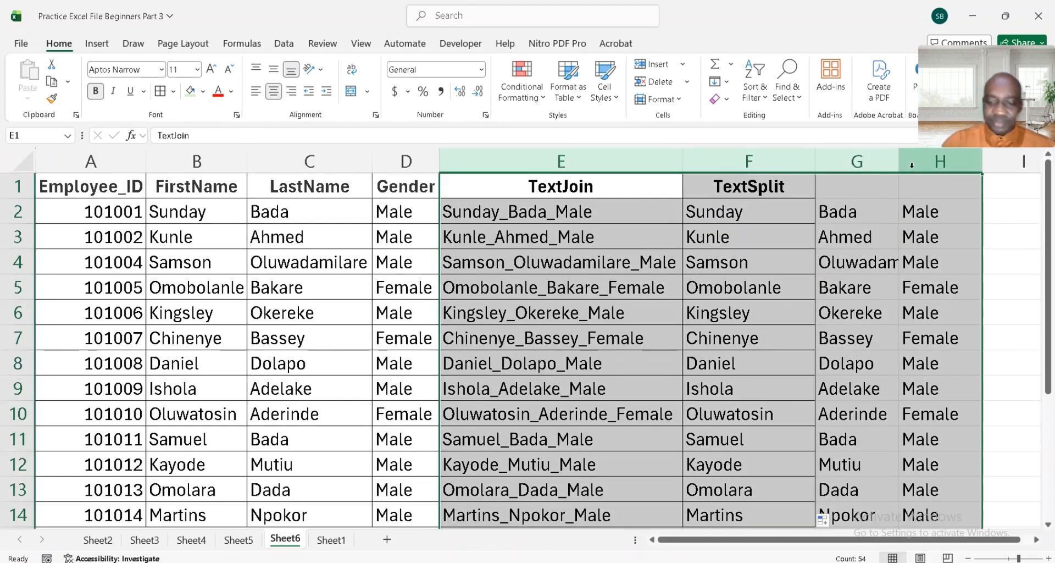
{"action": "key", "text": "ctrl+minus"}
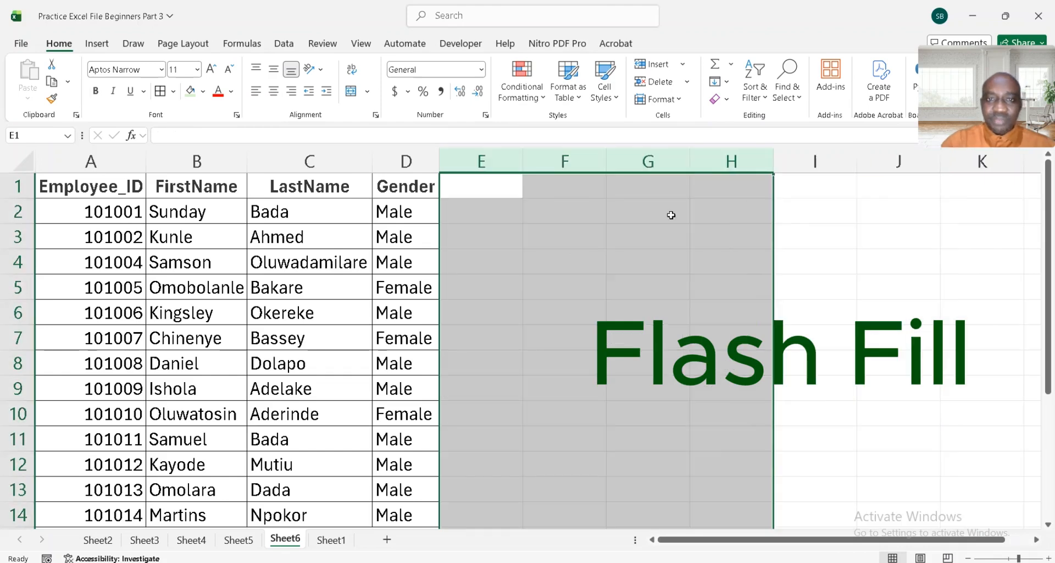
{"action": "left_click", "coordinate": [483, 184]}
{"action": "type", "text": "Fl"}
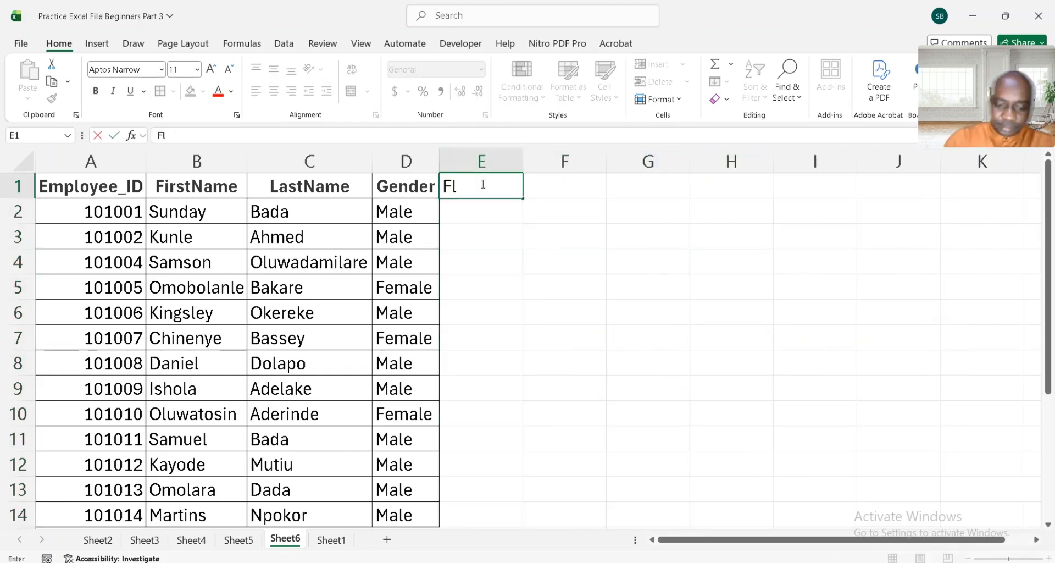
{"action": "type", "text": "ash Fill"}
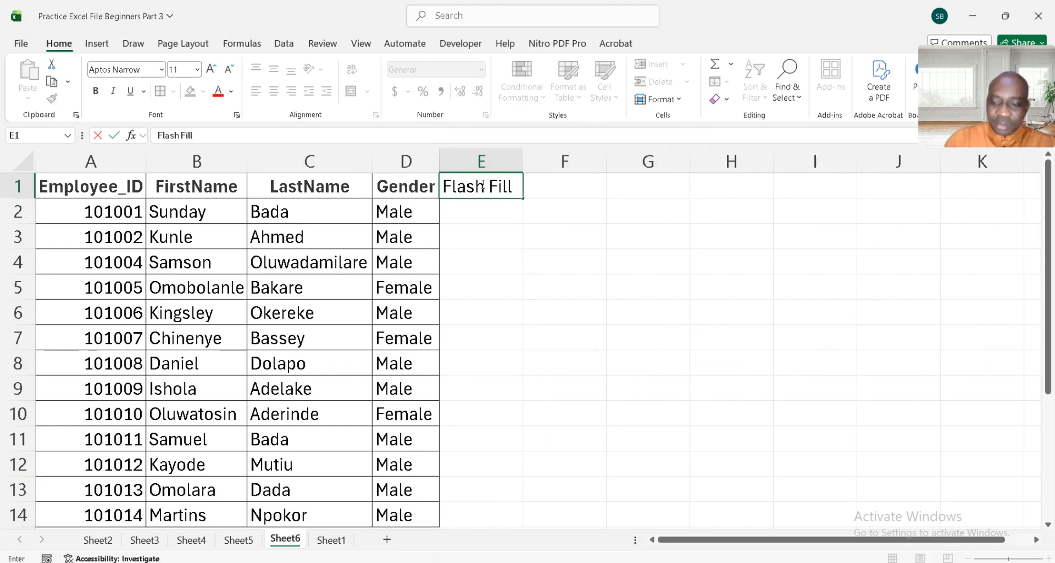
{"action": "key", "text": "Return"}
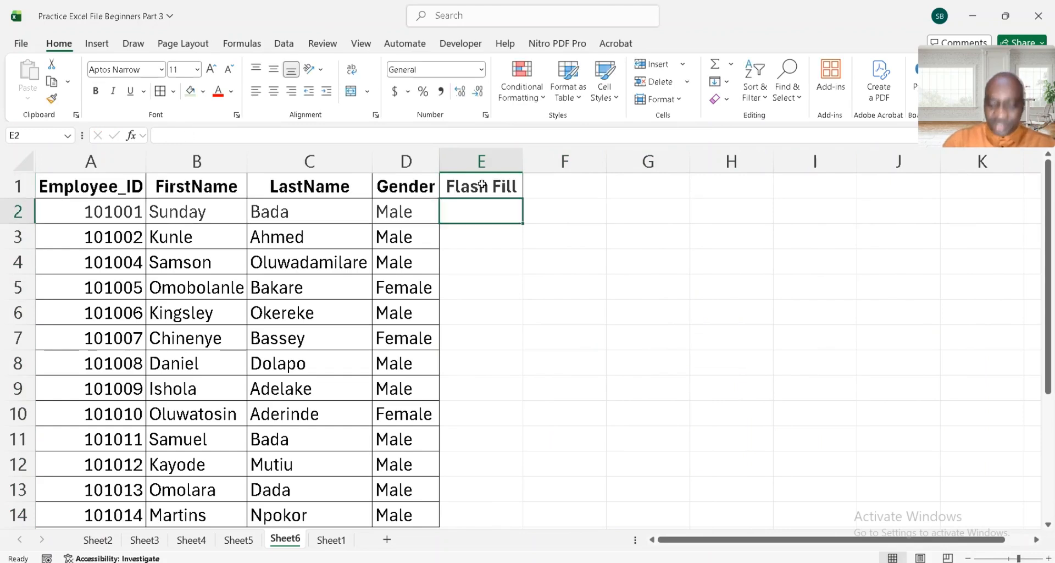
Apply all borders to E1:E14 and widen column E slightly.
{"action": "left_click", "coordinate": [481, 185]}
{"action": "key", "text": "shift+Down"}
{"action": "key", "text": "shift+Down"}
{"action": "key", "text": "shift+Down"}
{"action": "key", "text": "shift+Down"}
{"action": "key", "text": "shift+Down"}
{"action": "key", "text": "shift+Down"}
{"action": "key", "text": "shift+Down"}
{"action": "key", "text": "shift+Down"}
{"action": "key", "text": "shift+Down"}
{"action": "key", "text": "shift+Down"}
{"action": "key", "text": "shift+Down"}
{"action": "key", "text": "shift+Down"}
{"action": "key", "text": "shift+Down"}
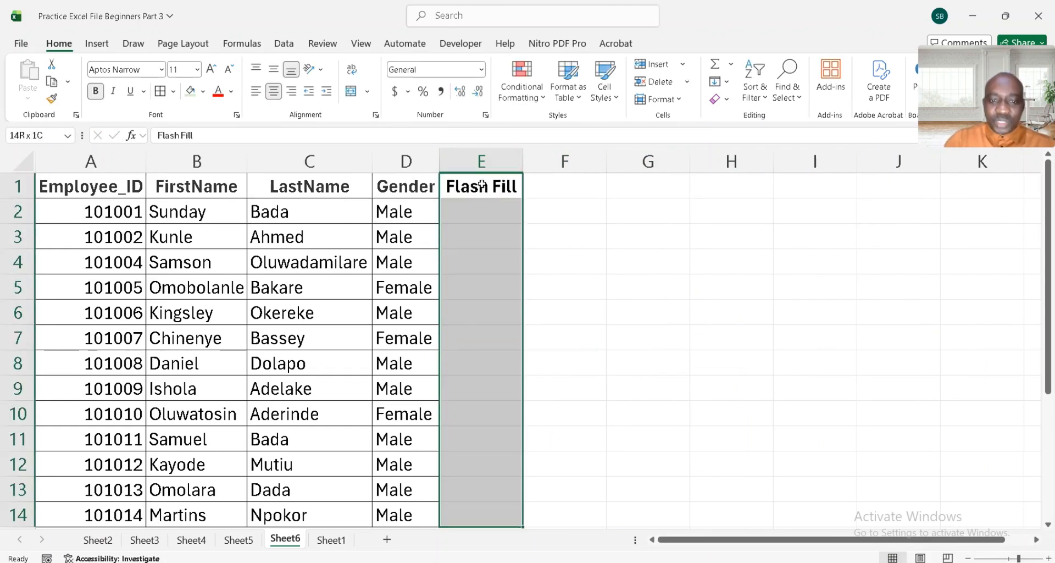
{"action": "key", "text": "alt+h"}
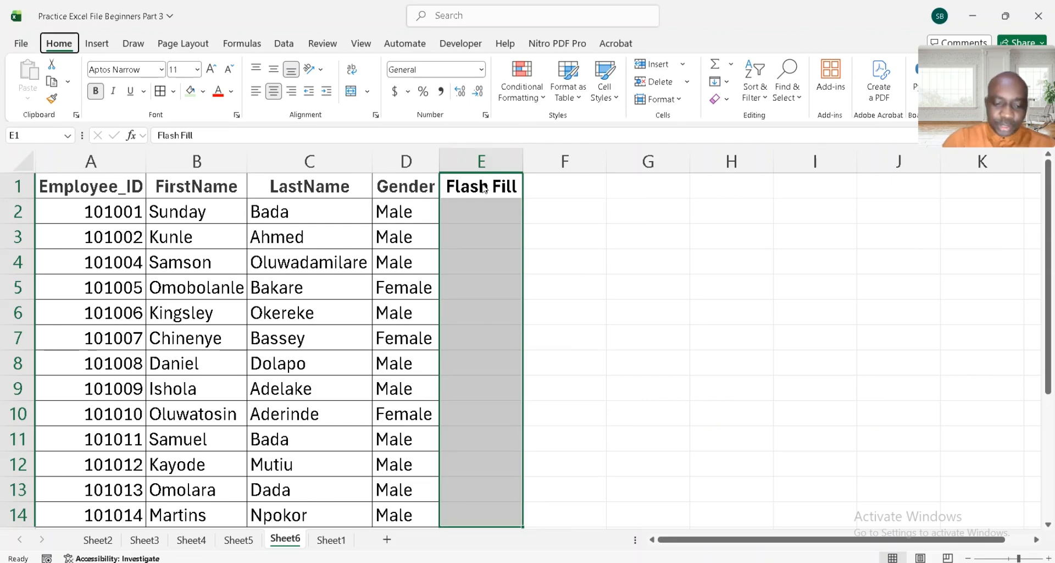
{"action": "key", "text": "b"}
{"action": "key", "text": "a"}
{"action": "left_click", "coordinate": [491, 185]}
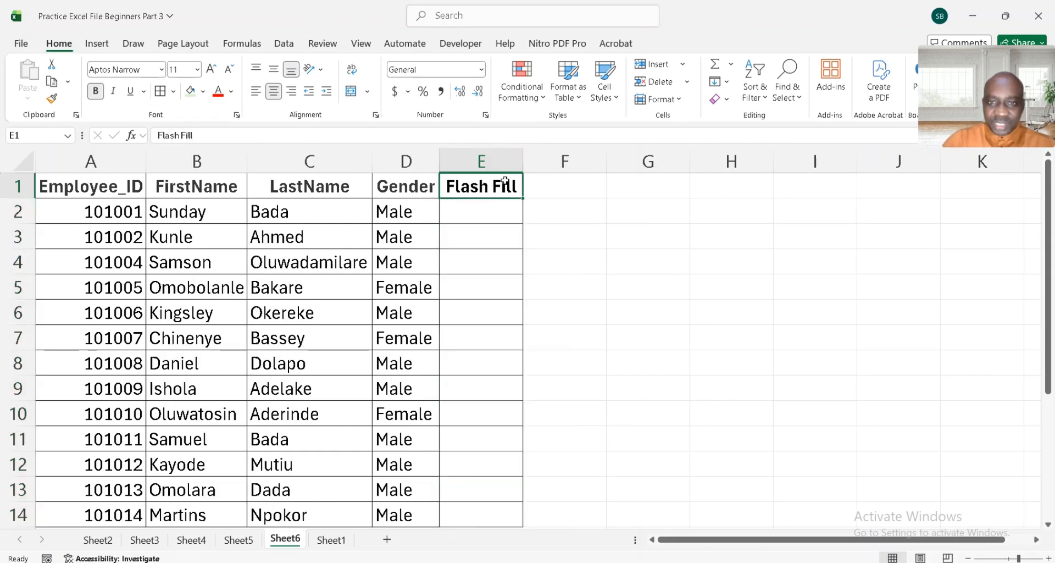
{"action": "left_click_drag", "start_coordinate": [523, 162], "coordinate": [559, 162]}
{"action": "left_click", "coordinate": [502, 208]}
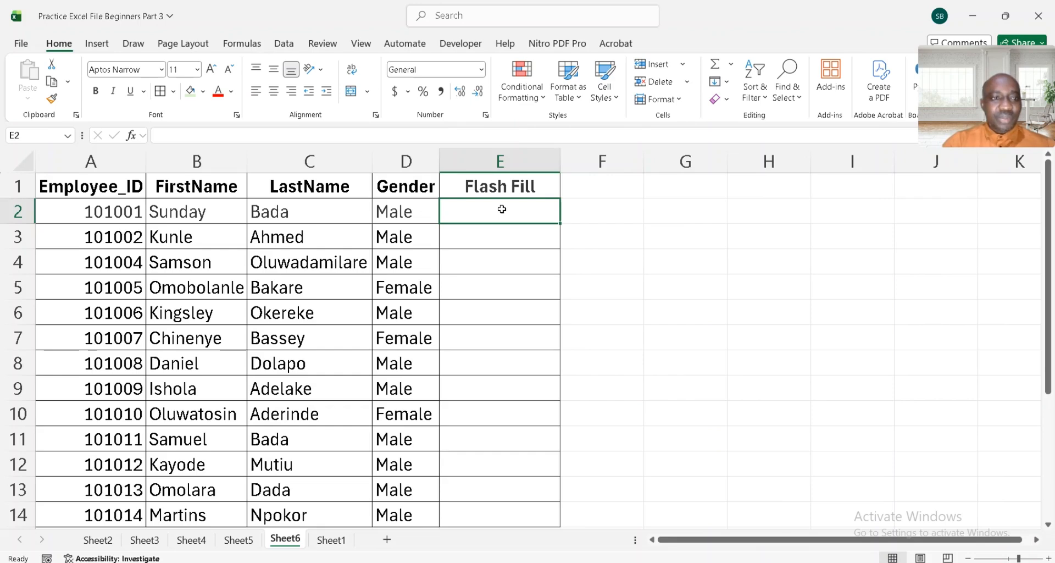
Enter the last four digits of the first Employee_ID in E2 and Flash Fill the pattern from E3 down.
{"action": "left_click", "coordinate": [112, 211]}
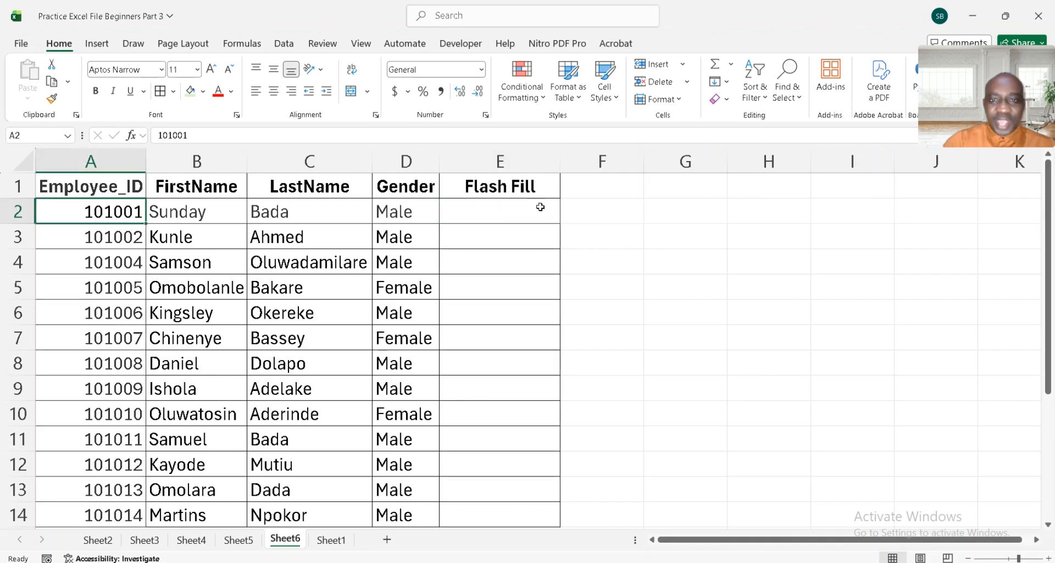
{"action": "left_click", "coordinate": [516, 216]}
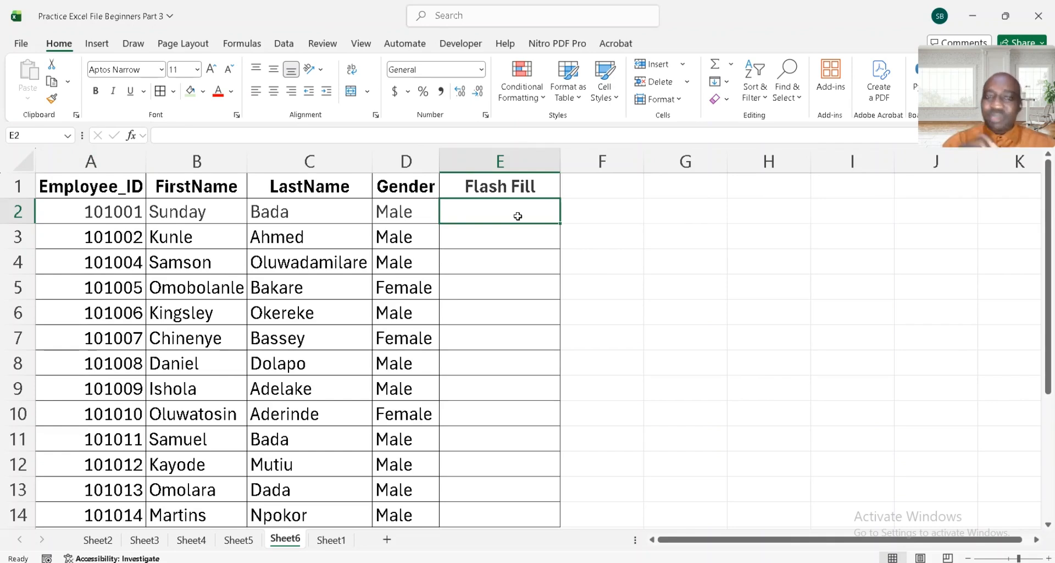
{"action": "type", "text": "1001"}
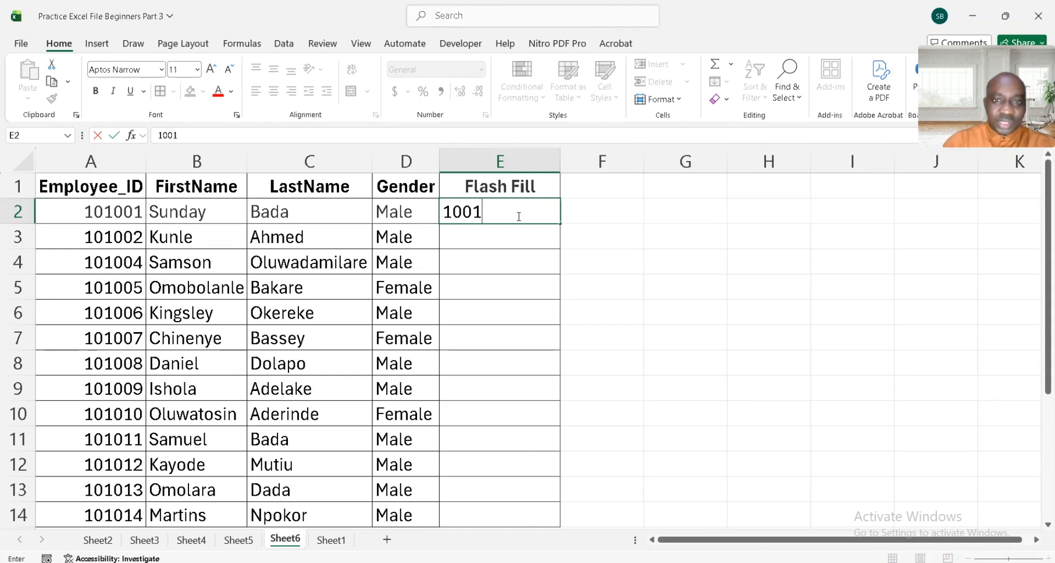
{"action": "key", "text": "Return"}
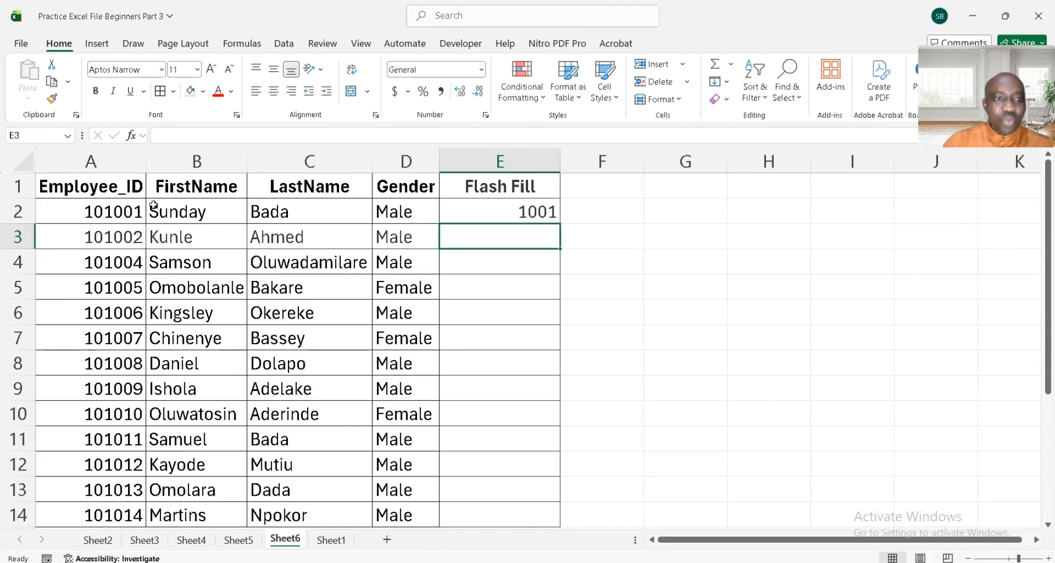
{"action": "left_click", "coordinate": [526, 207]}
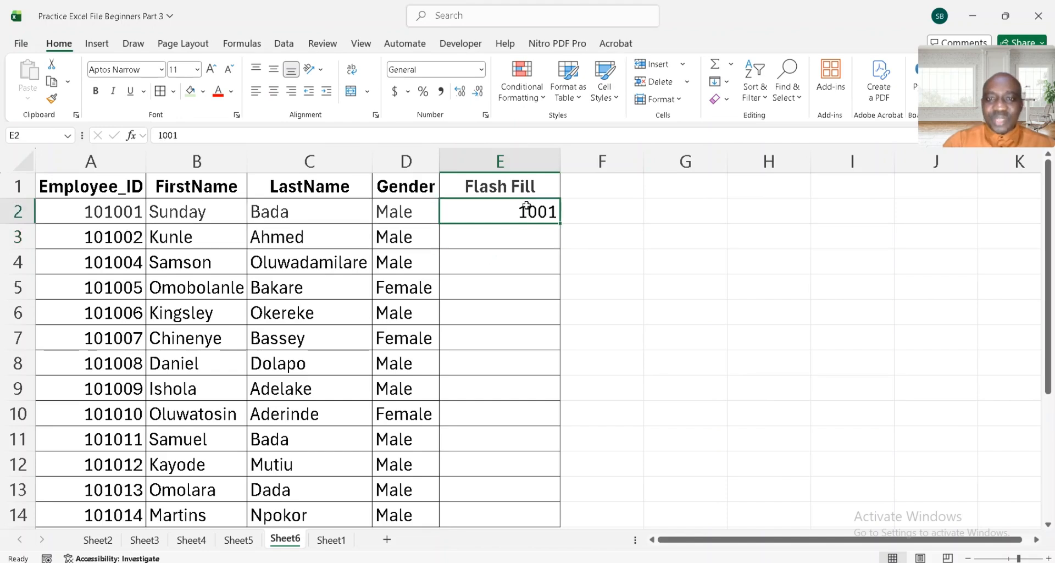
{"action": "left_click", "coordinate": [524, 237]}
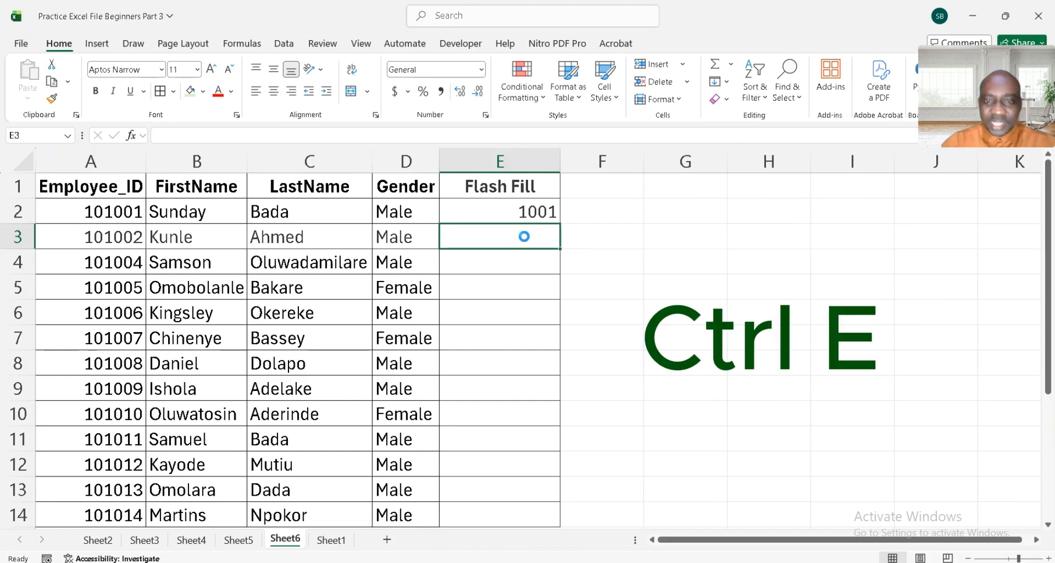
{"action": "key", "text": "ctrl+e"}
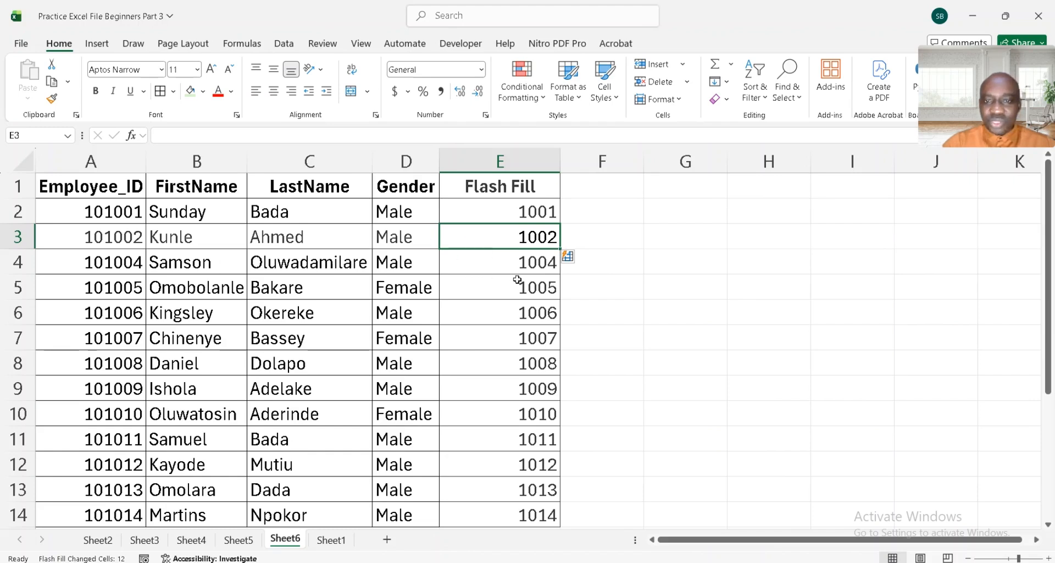
Clear the flash-filled values in E2:E14, keeping the Flash Fill heading.
{"action": "left_click", "coordinate": [536, 183]}
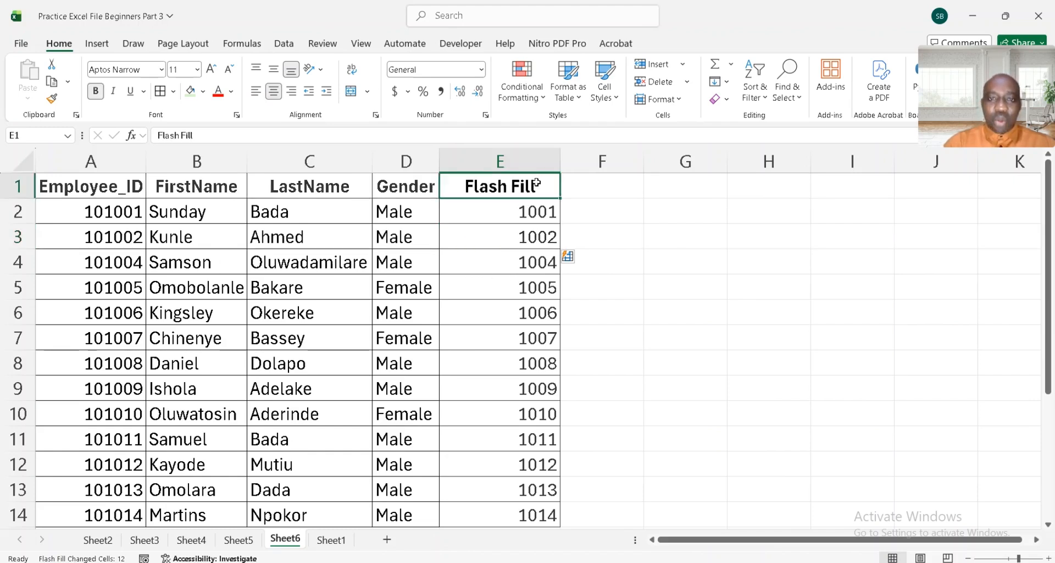
{"action": "key", "text": "Down"}
{"action": "key", "text": "ctrl+shift+Down"}
{"action": "key", "text": "Delete"}
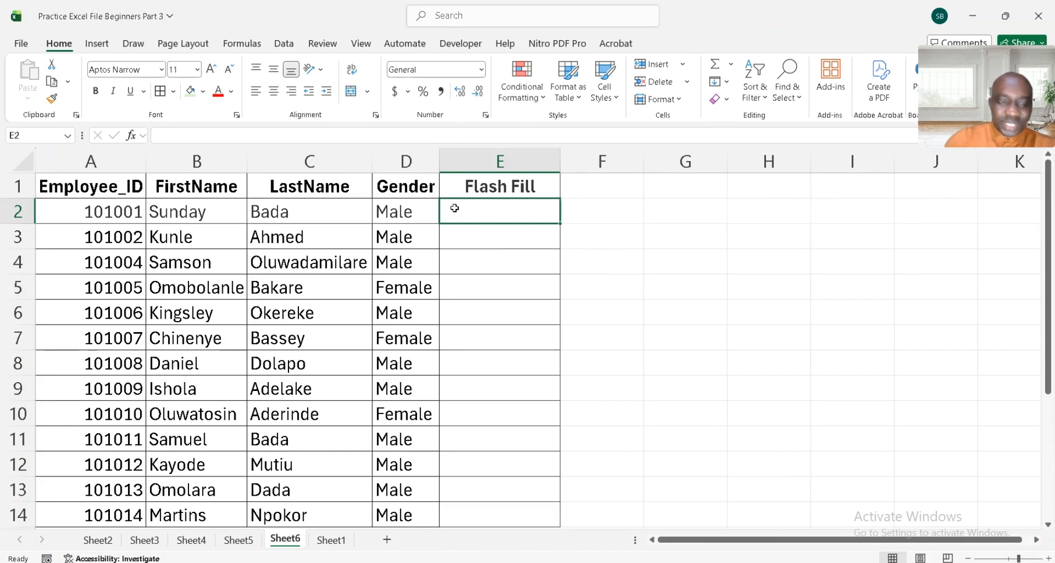
Enter the first employee's first name, last name and gender in E2, separated by spaces.
{"action": "type", "text": "Sunday"}
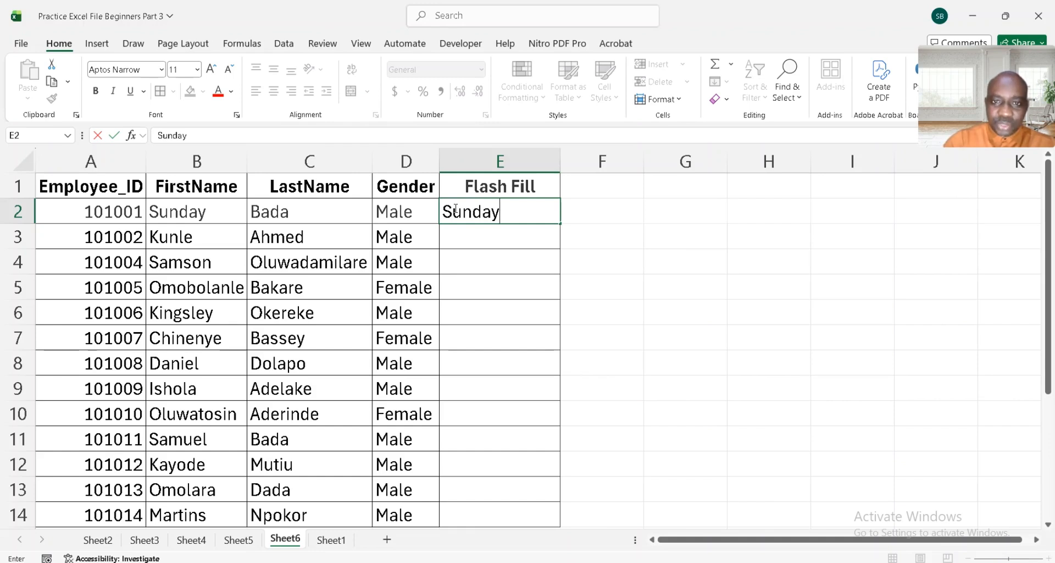
{"action": "type", "text": "B"}
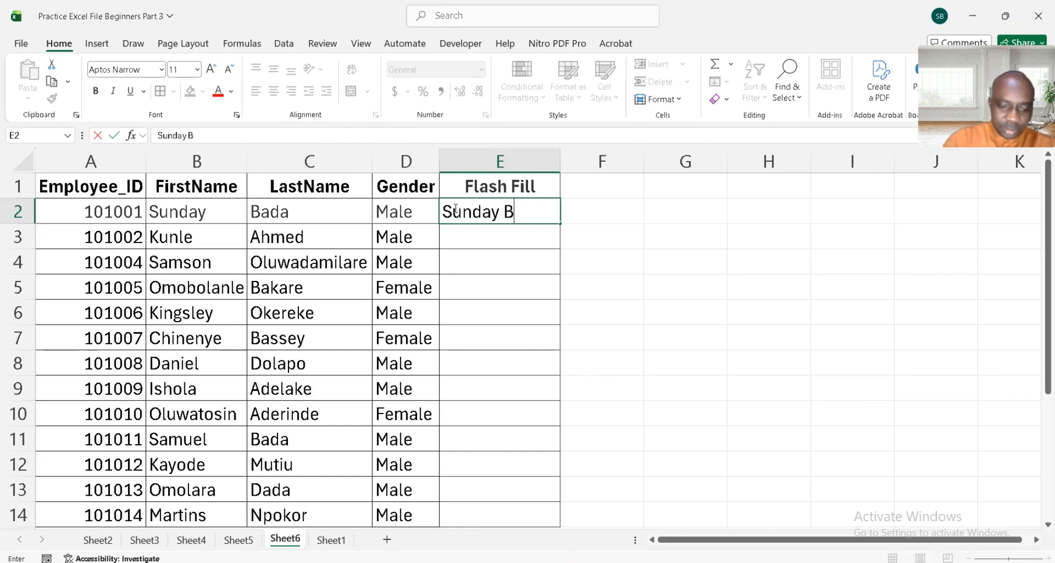
{"action": "type", "text": "ada Male"}
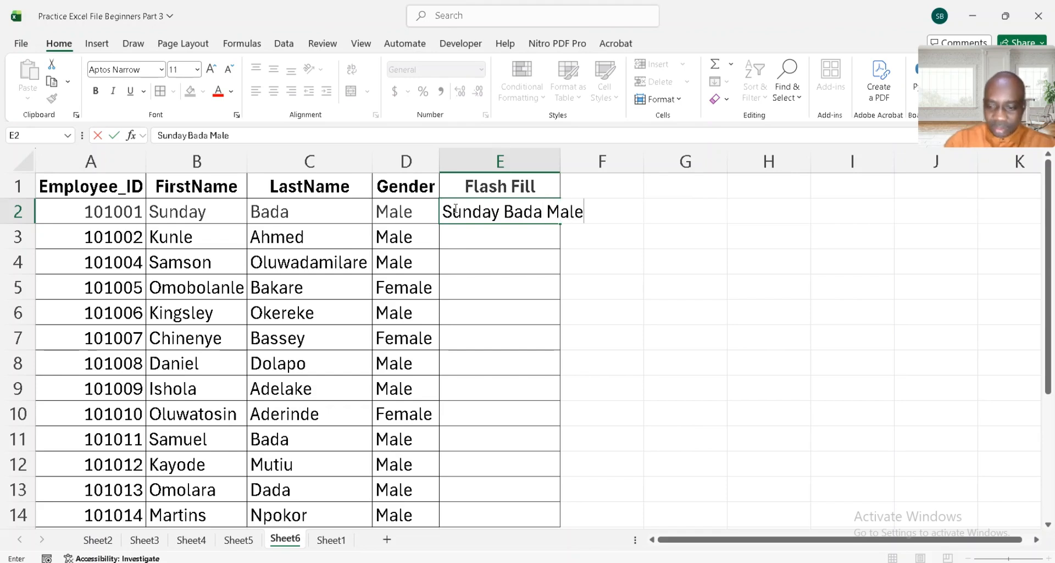
{"action": "key", "text": "Return"}
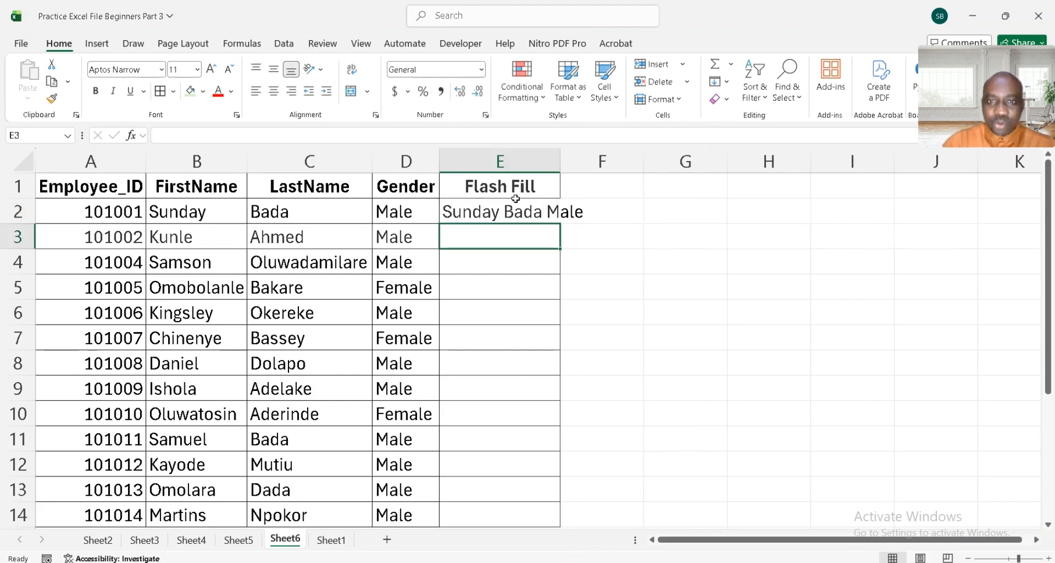
Flash Fill the combined name and gender pattern from E3 down and fit column E to its contents.
{"action": "left_click_drag", "start_coordinate": [557, 154], "coordinate": [603, 156]}
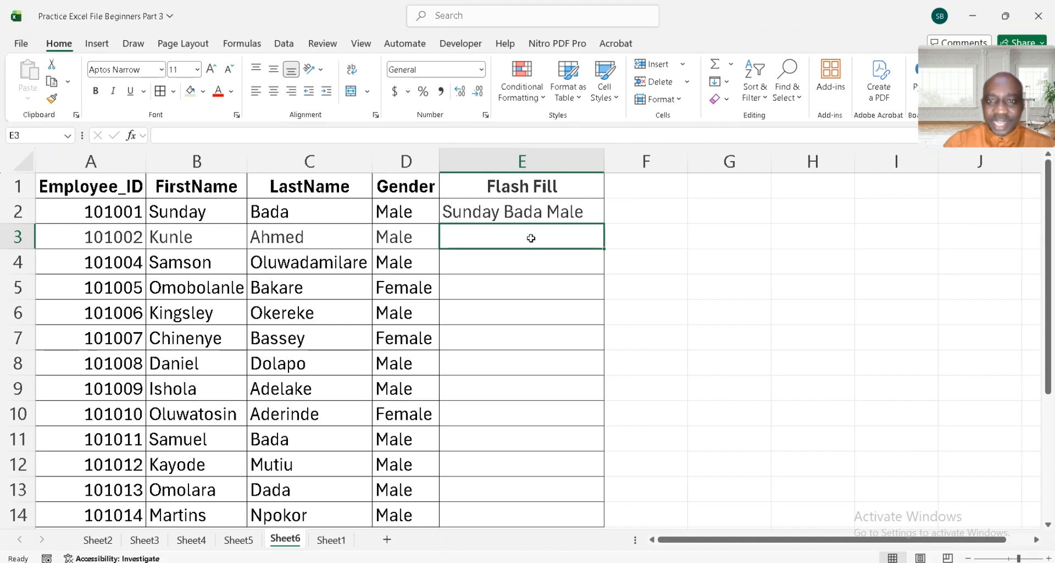
{"action": "key", "text": "ctrl+e"}
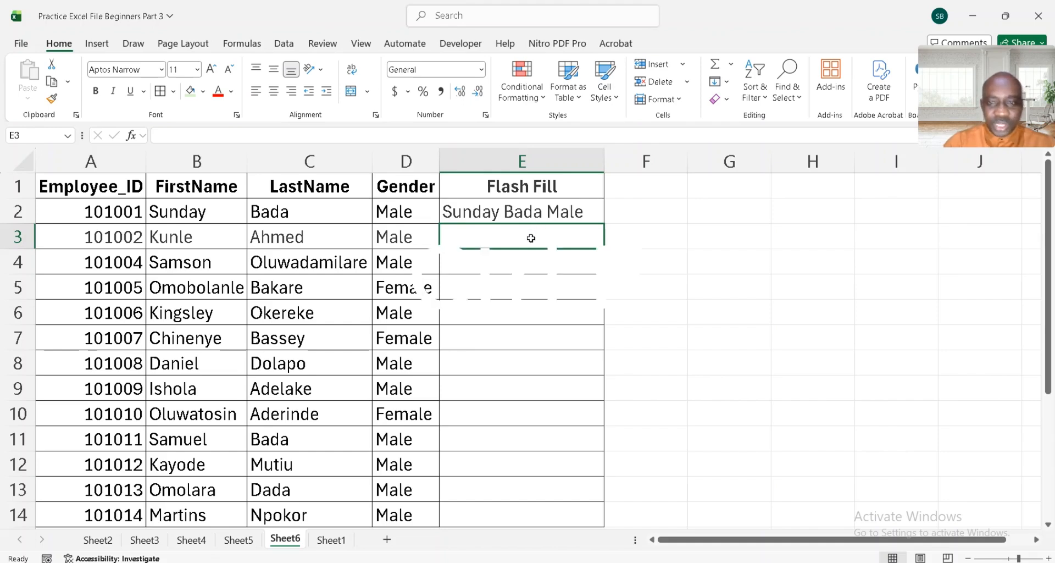
{"action": "double_click", "coordinate": [605, 161]}
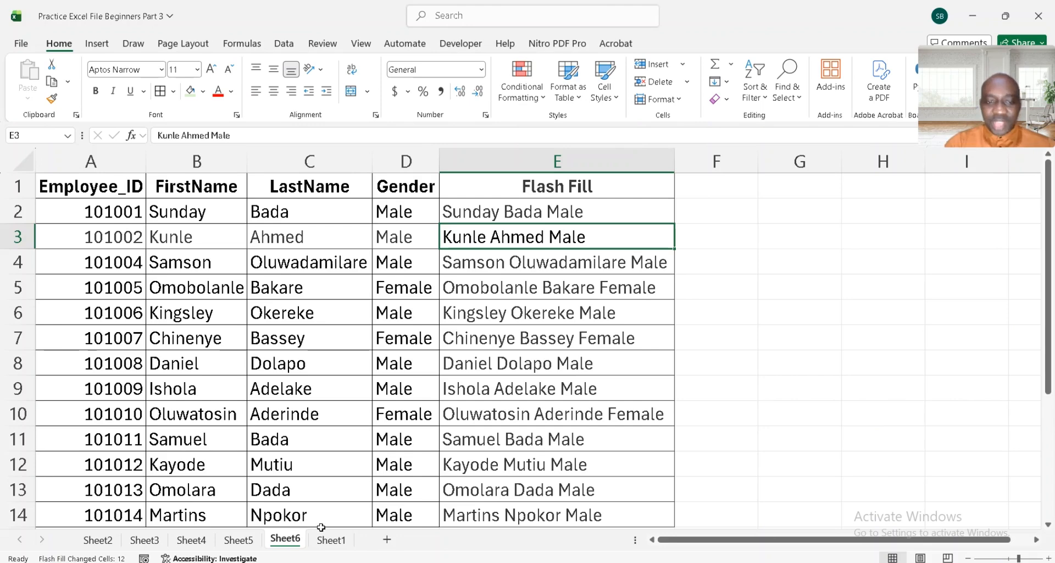
On Sheet1, enter the formula =D3-C3 in E3 to calculate the stock variance for HiPhone 12.
{"action": "left_click", "coordinate": [332, 540]}
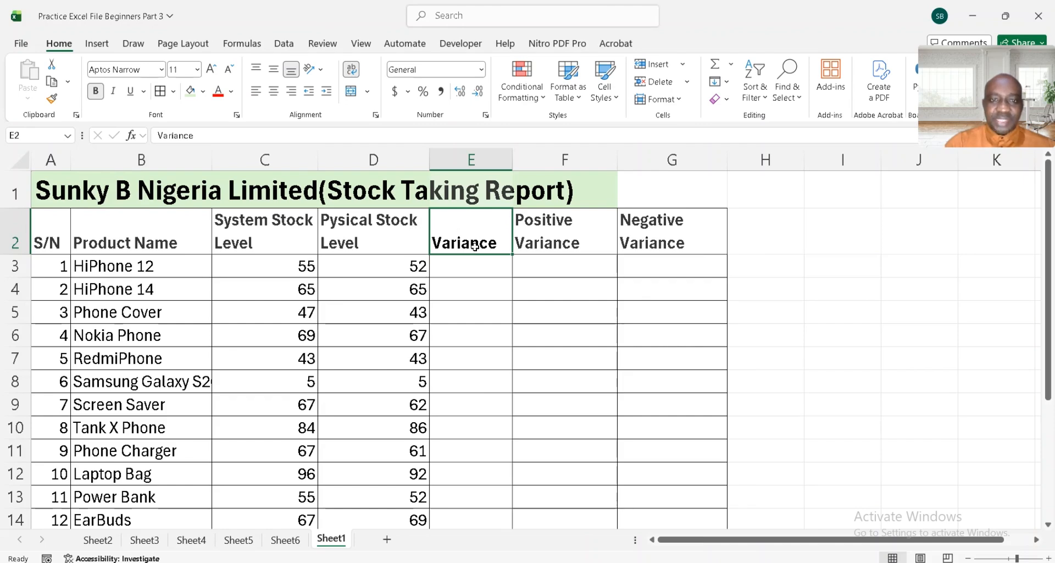
{"action": "key", "text": "ctrl+b"}
{"action": "left_click", "coordinate": [482, 264]}
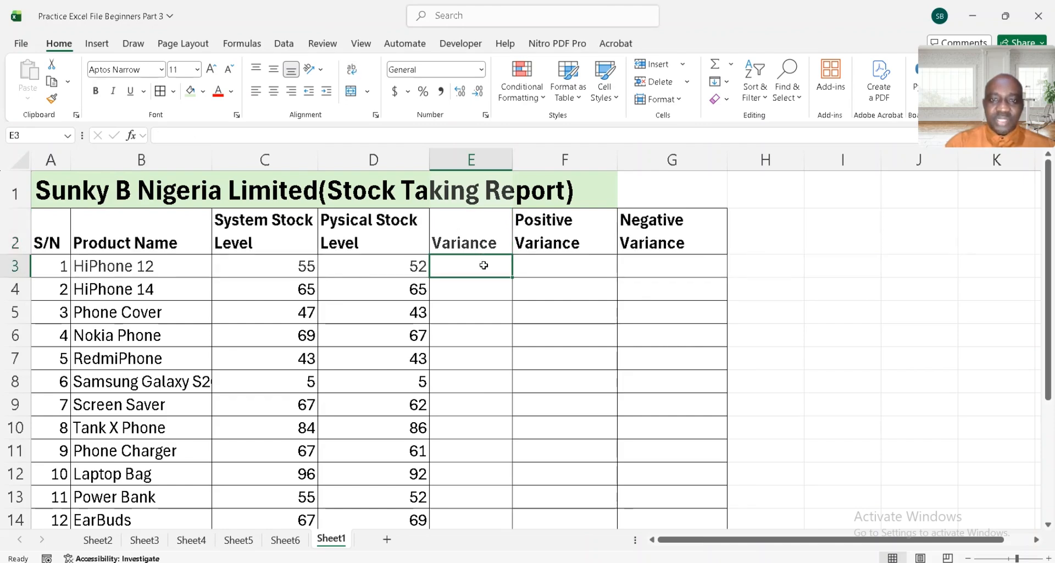
{"action": "left_click", "coordinate": [308, 270]}
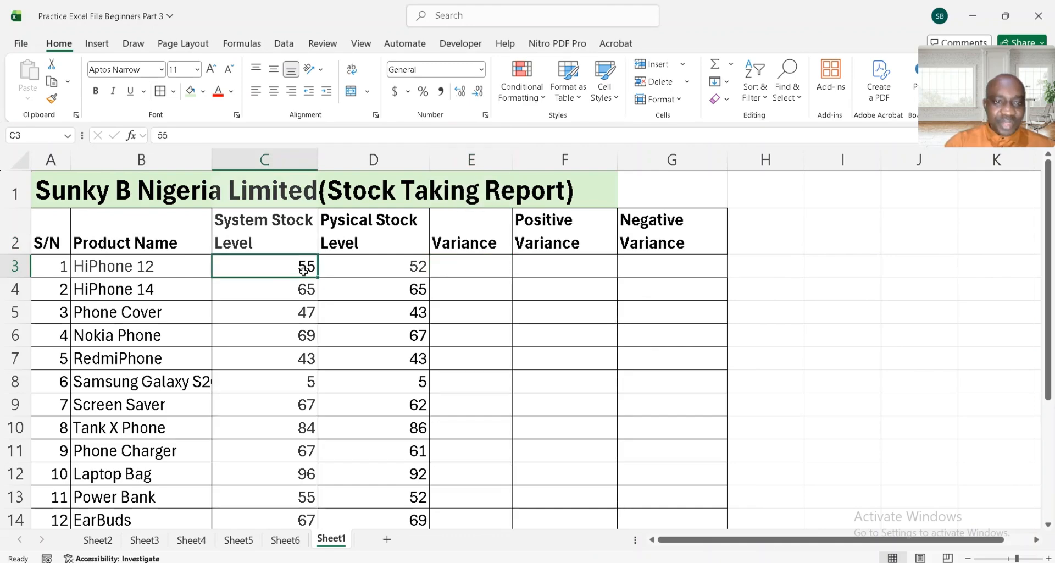
{"action": "left_click", "coordinate": [417, 265]}
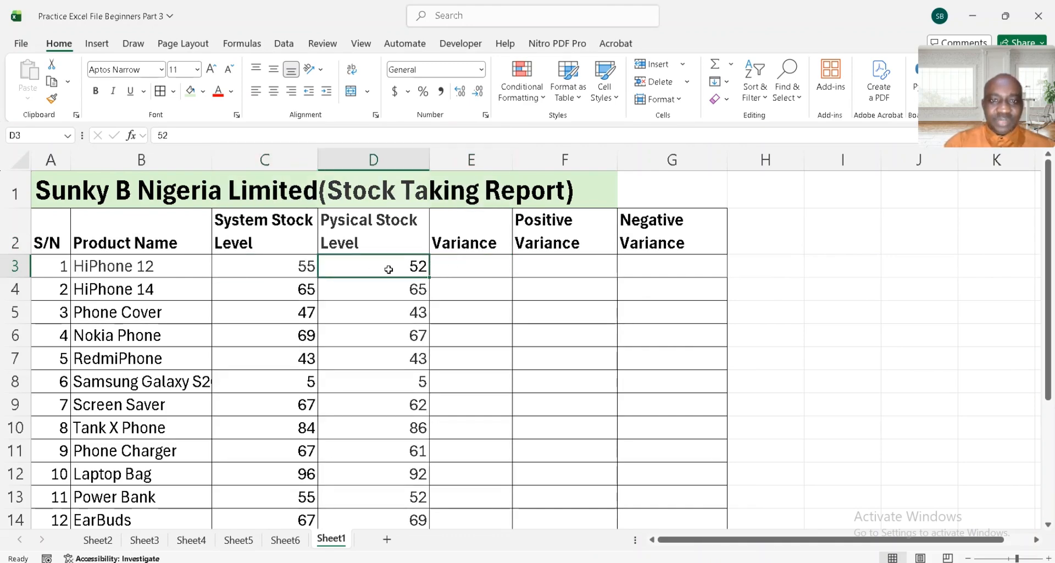
{"action": "left_click", "coordinate": [475, 264]}
{"action": "type", "text": "="}
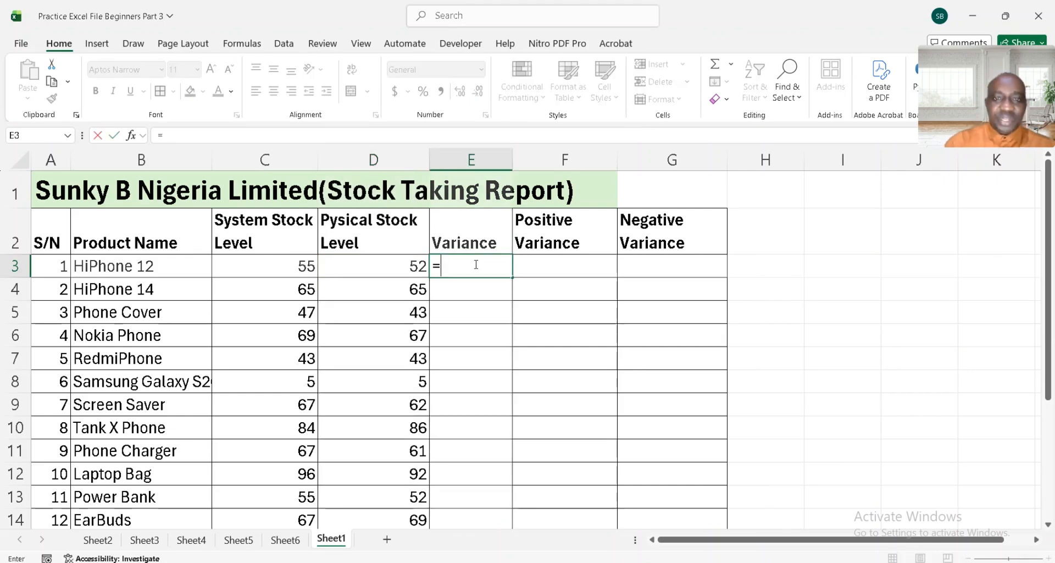
{"action": "left_click", "coordinate": [404, 266]}
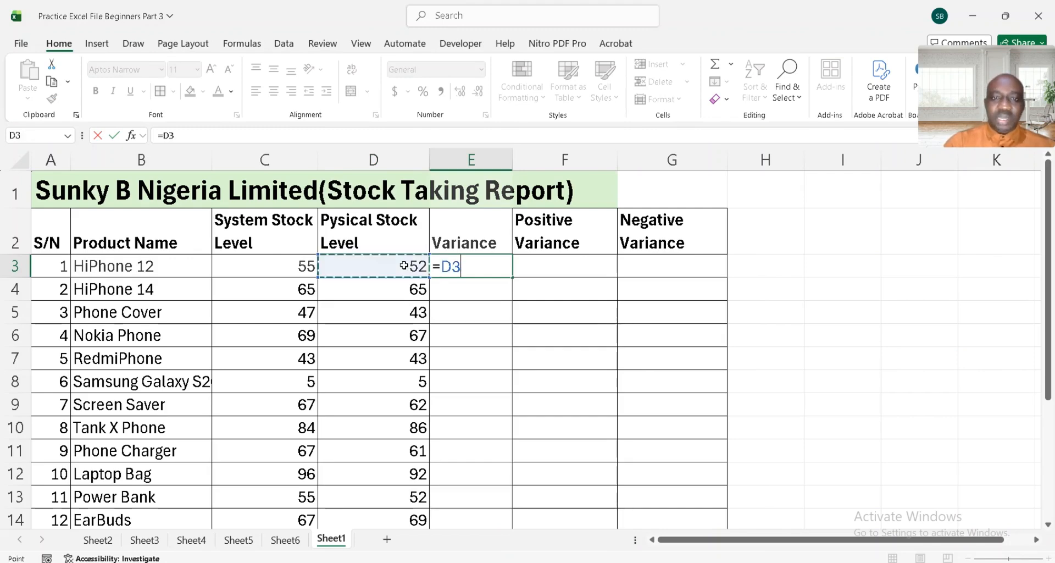
{"action": "type", "text": "-"}
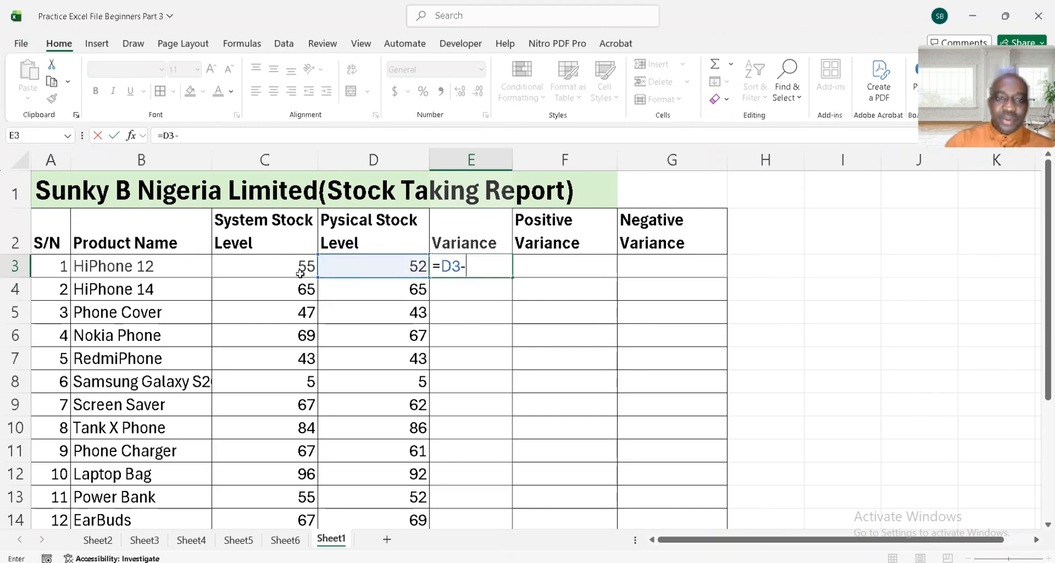
{"action": "left_click", "coordinate": [292, 268]}
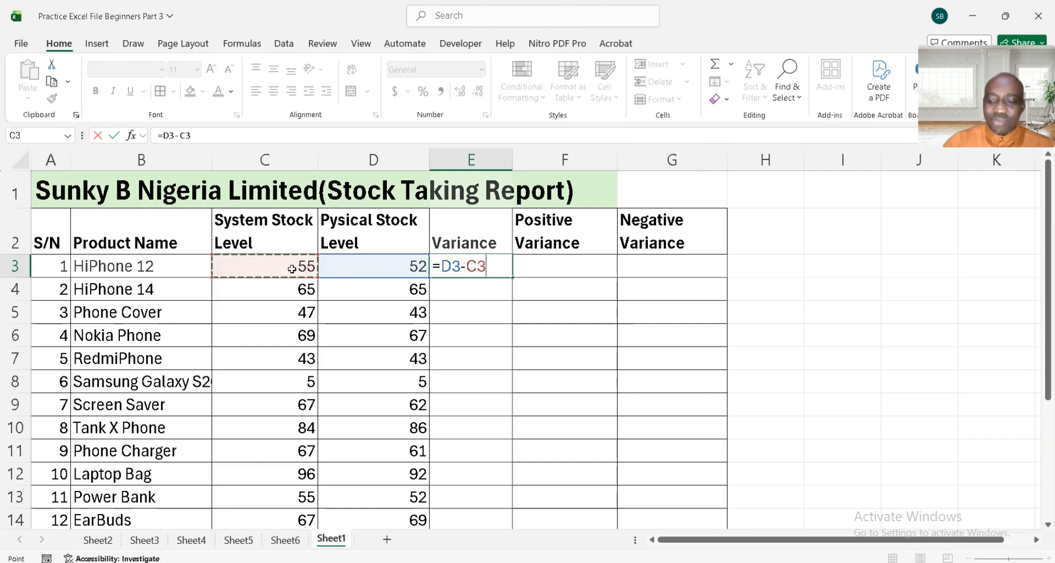
{"action": "key", "text": "Return"}
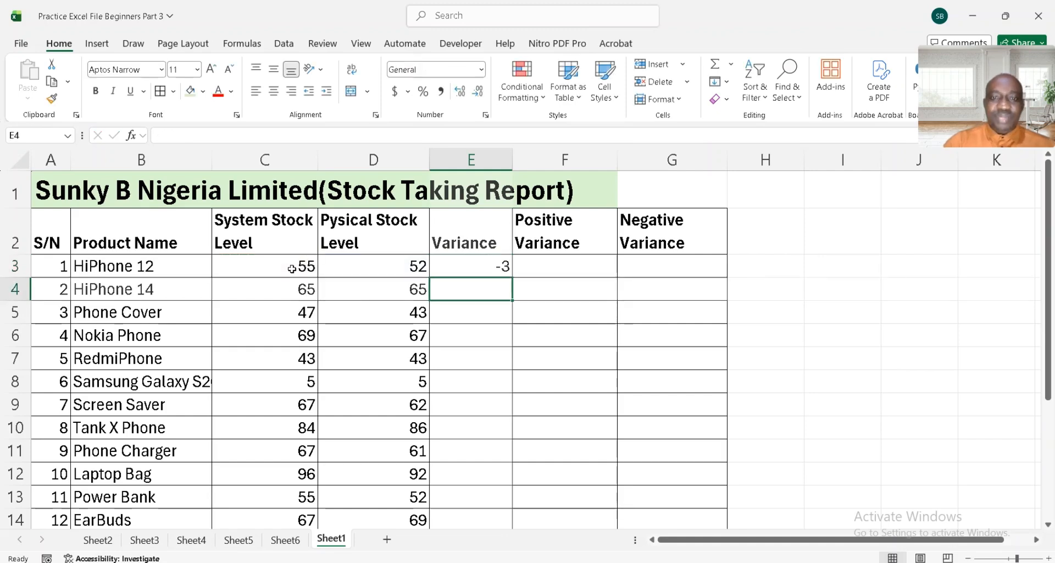
Copy the Variance formula from E3 down to E14.
{"action": "left_click", "coordinate": [480, 258]}
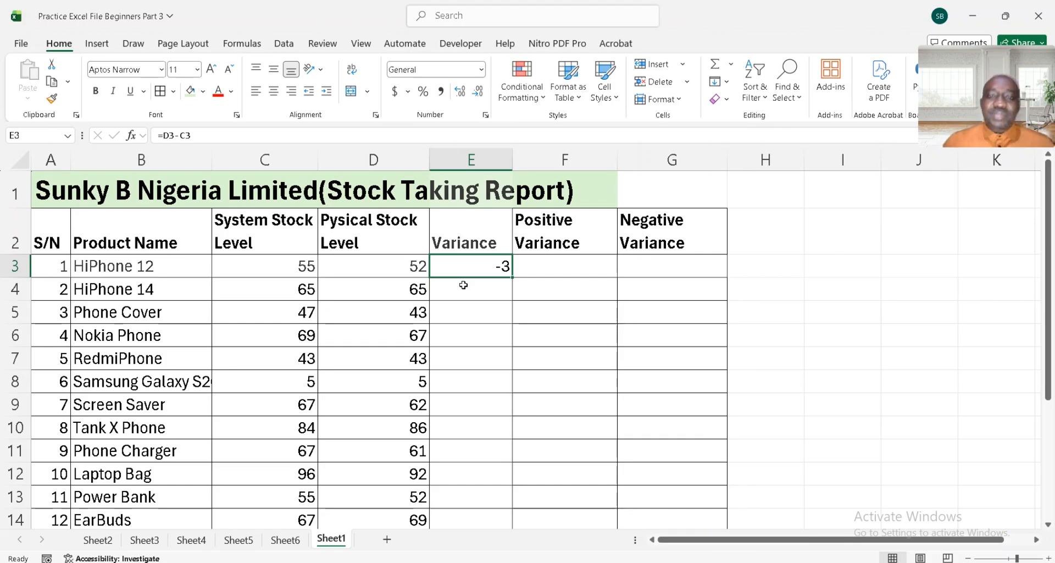
{"action": "double_click", "coordinate": [511, 277]}
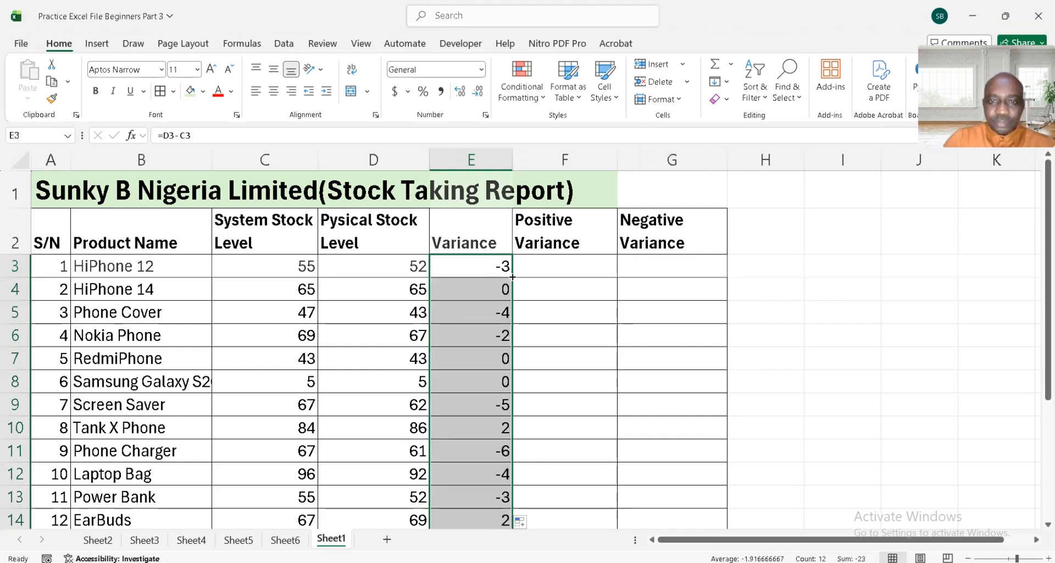
{"action": "left_click", "coordinate": [481, 288]}
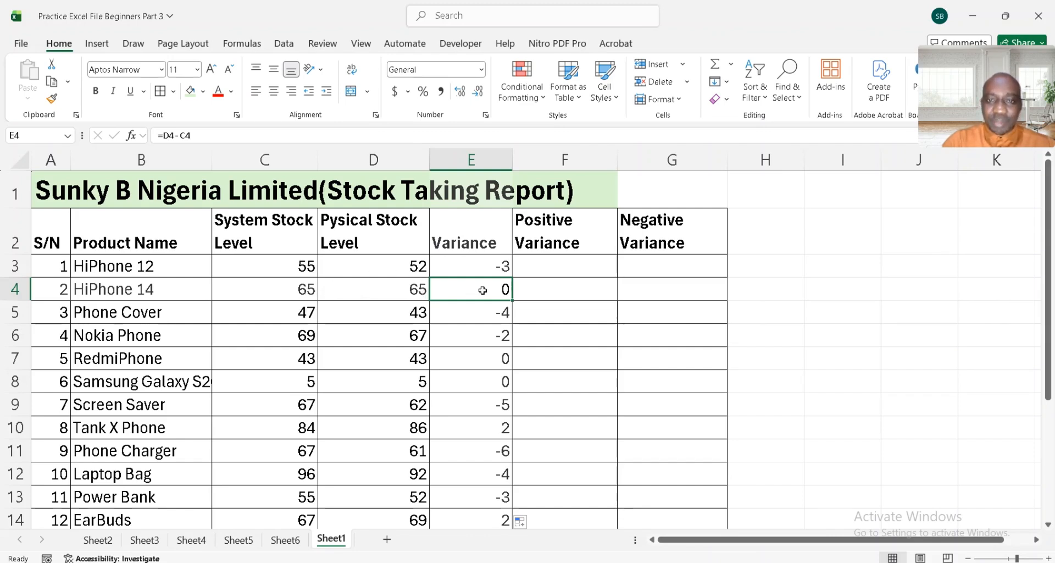
Enter the formula =IF(E3>0,E3,"") in F3 under Positive Variance.
{"action": "left_click", "coordinate": [574, 259]}
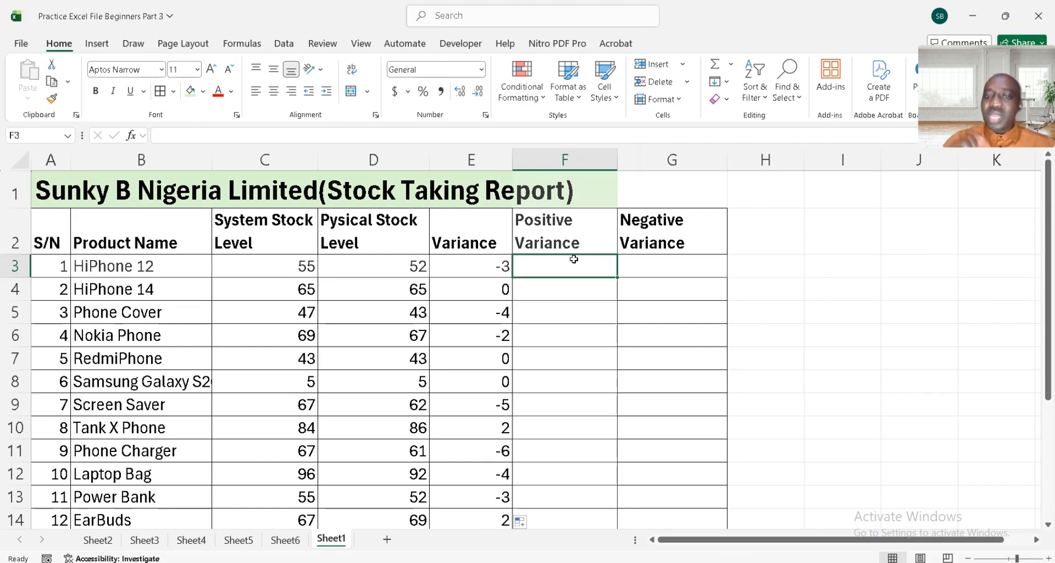
{"action": "type", "text": "="}
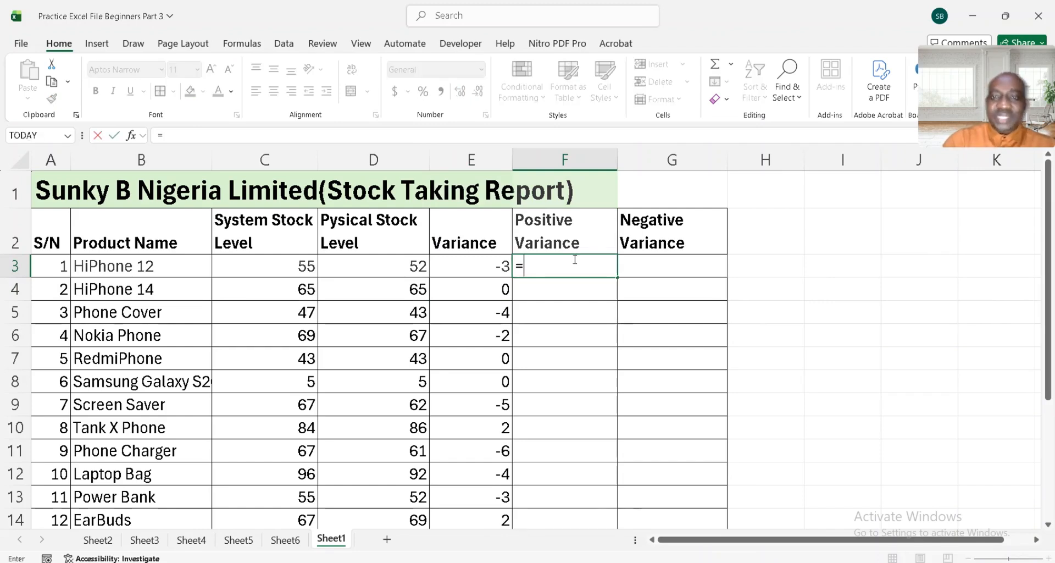
{"action": "type", "text": "if"}
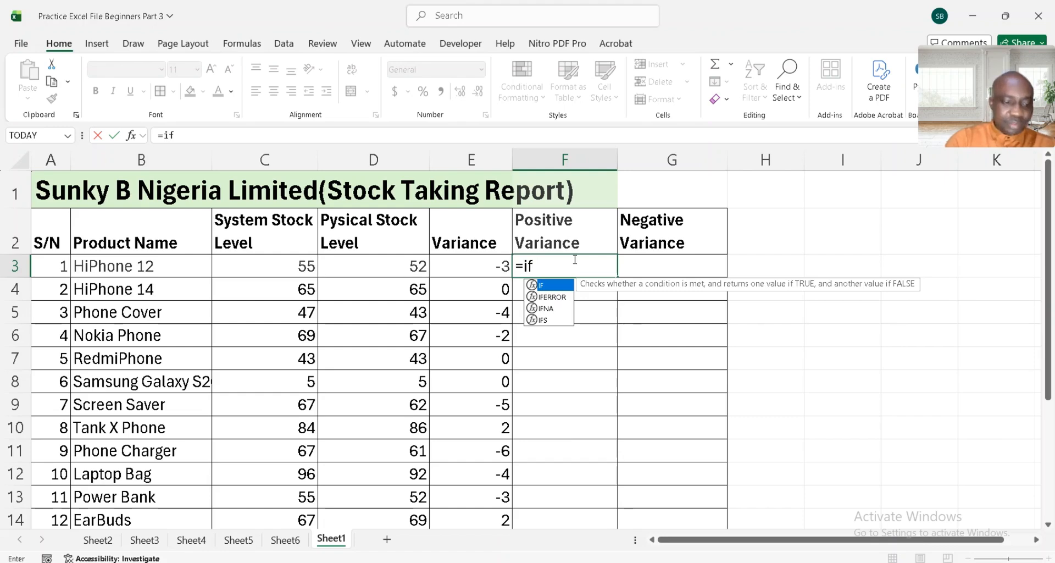
{"action": "key", "text": "Tab"}
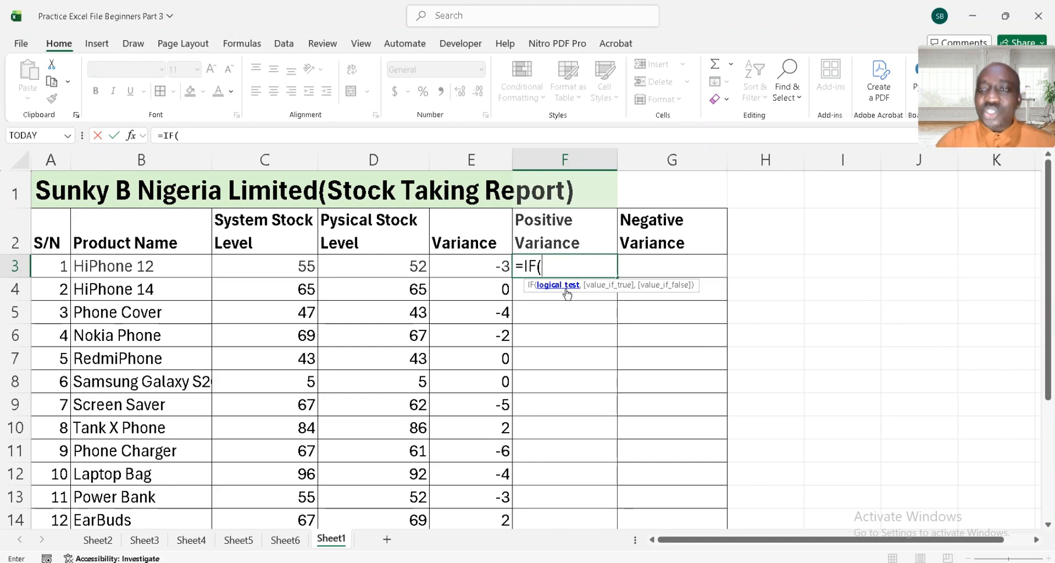
{"action": "left_click", "coordinate": [486, 262]}
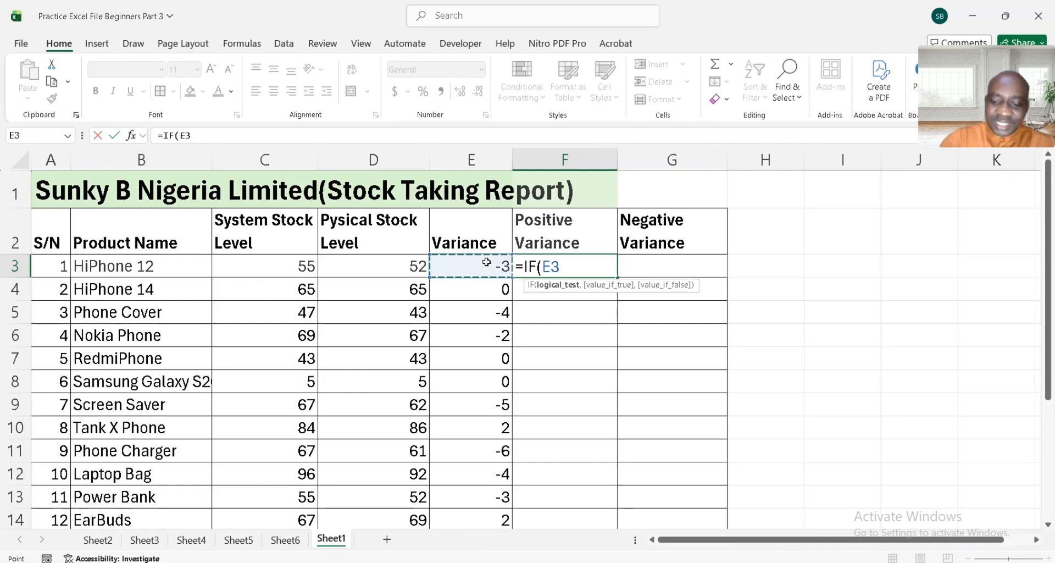
{"action": "type", "text": ">0"}
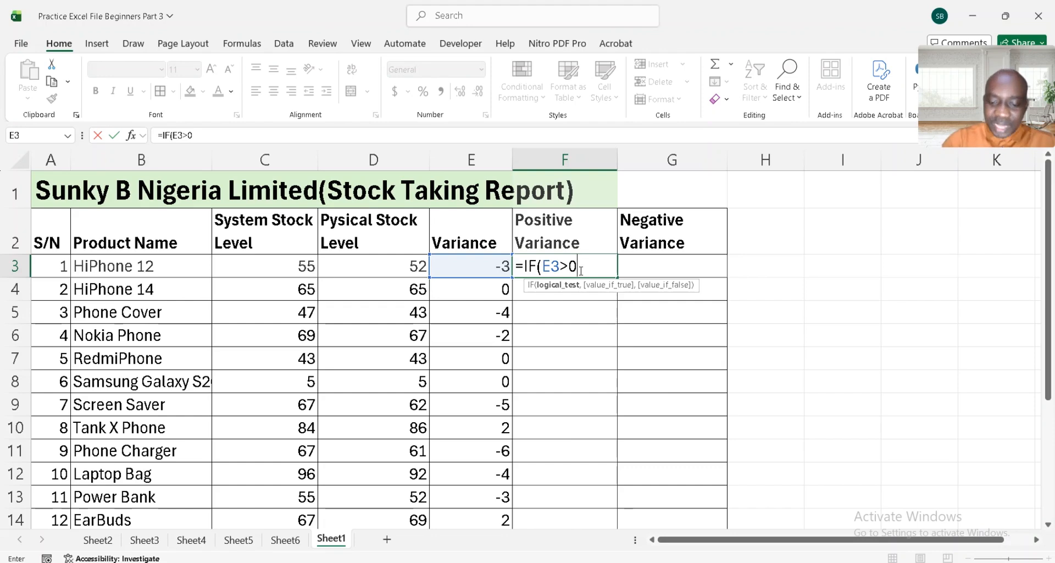
{"action": "type", "text": ","}
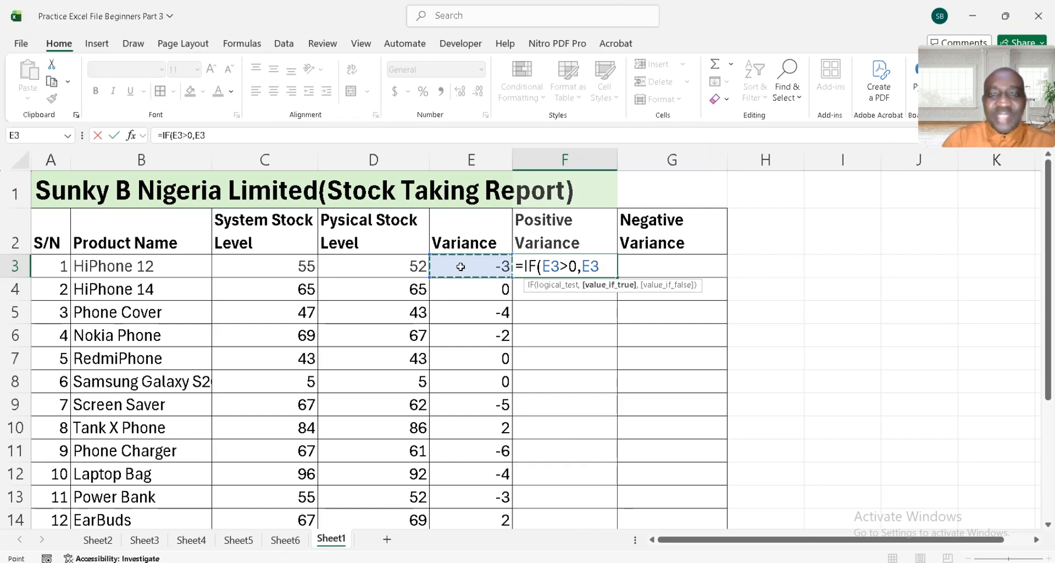
{"action": "type", "text": ","}
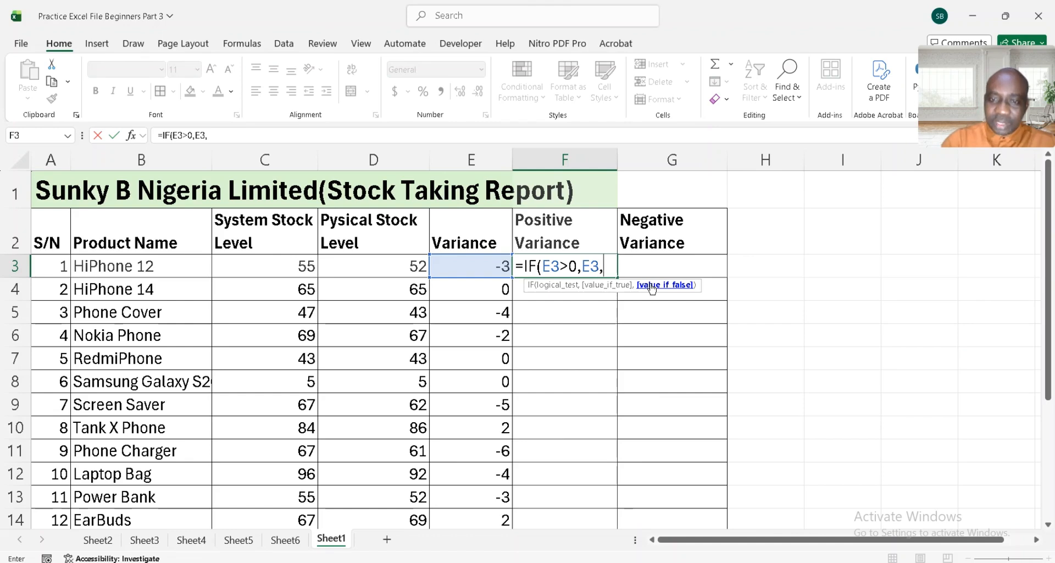
{"action": "type", "text": "\"\""}
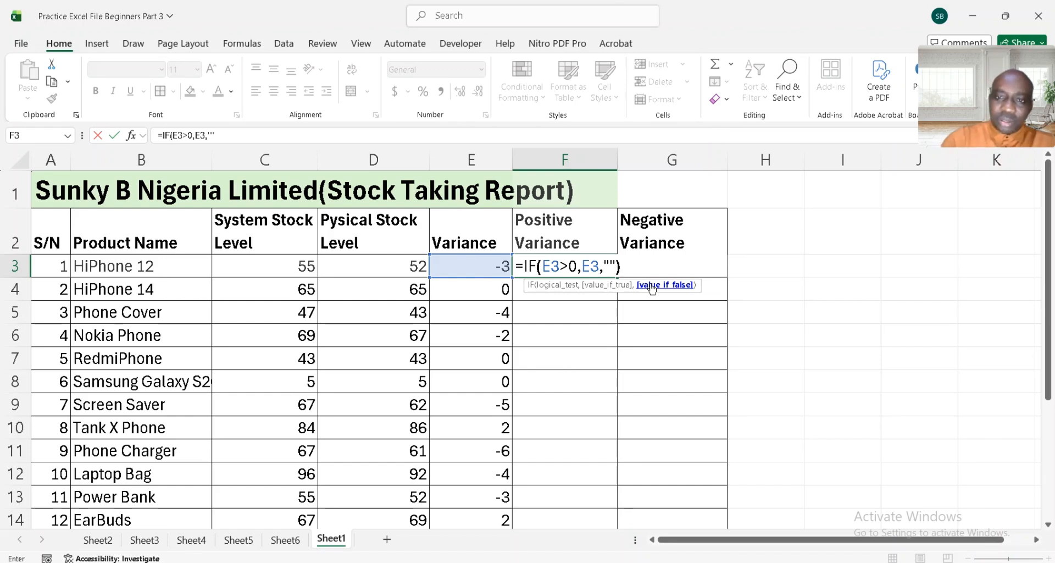
{"action": "type", "text": ")"}
{"action": "key", "text": "Return"}
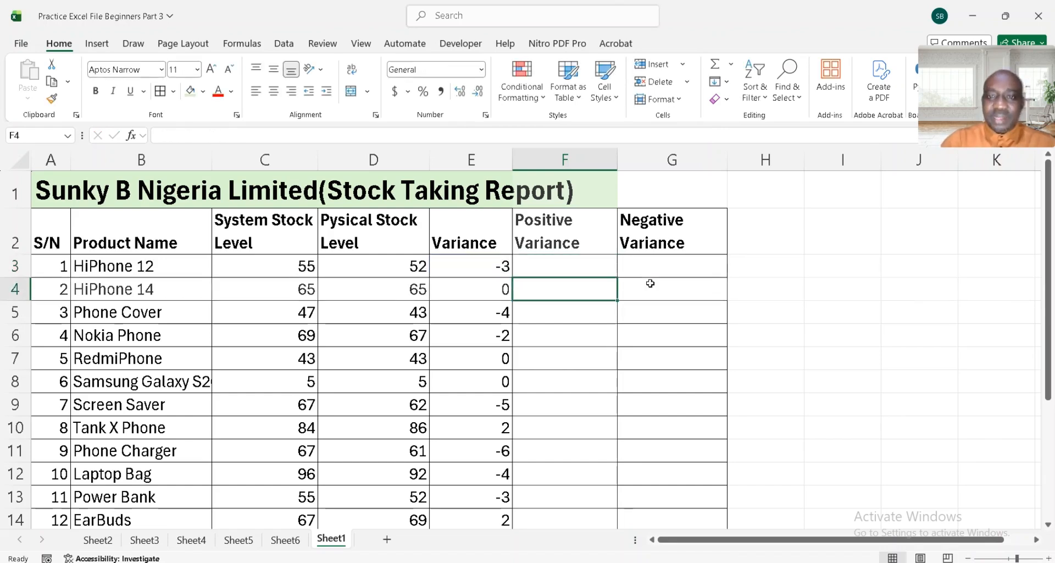
Copy the Positive Variance formula from F3 down to F14 and check the formula in F10.
{"action": "left_click", "coordinate": [581, 267]}
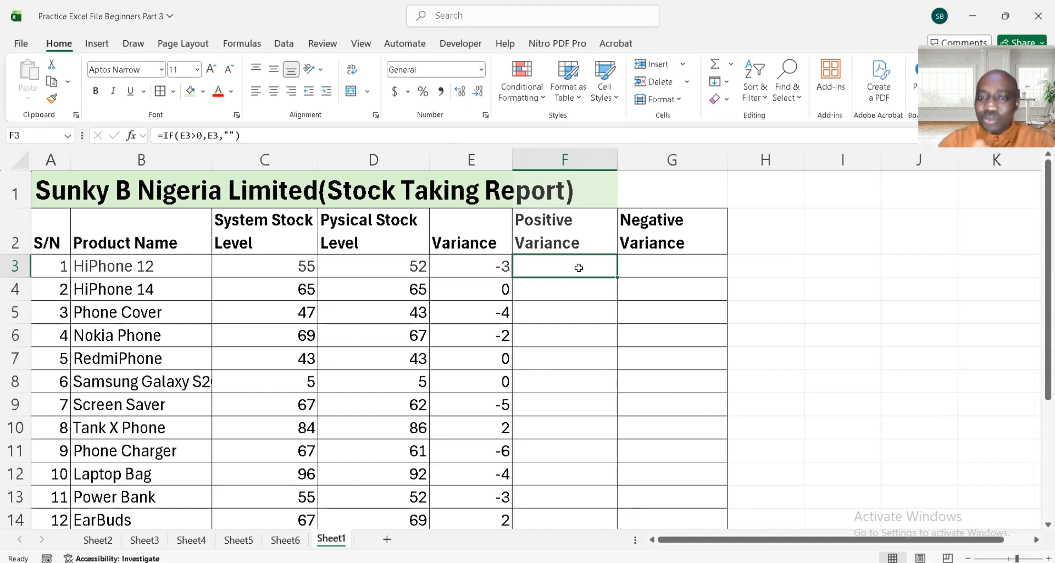
{"action": "left_click", "coordinate": [485, 268]}
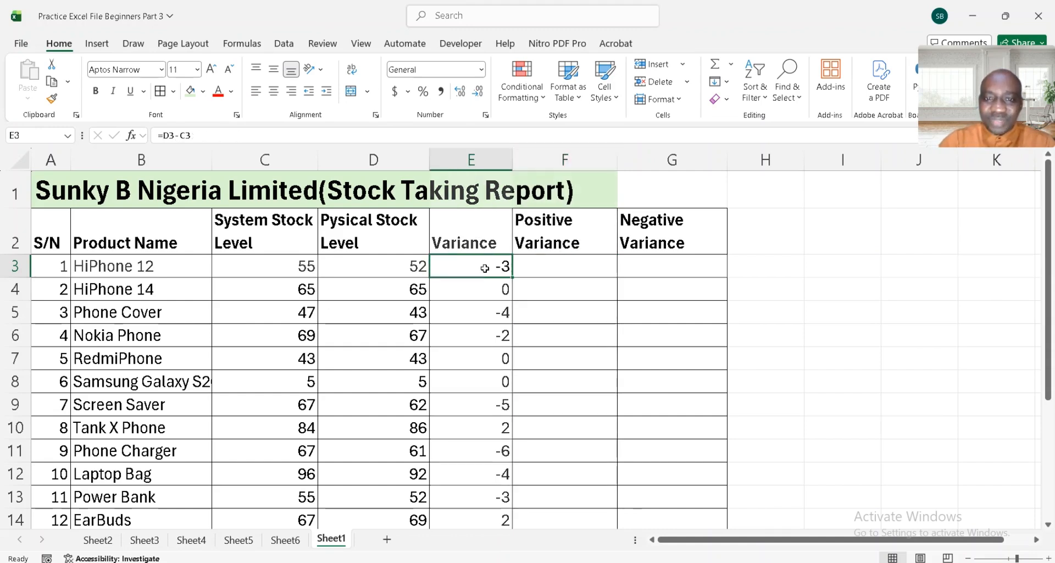
{"action": "left_click", "coordinate": [663, 261]}
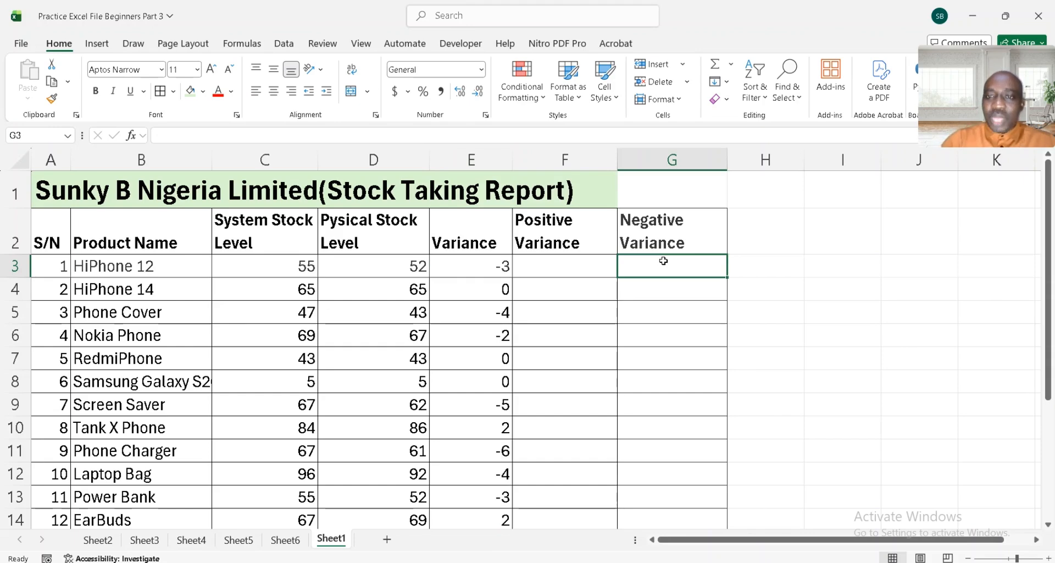
{"action": "left_click", "coordinate": [583, 263]}
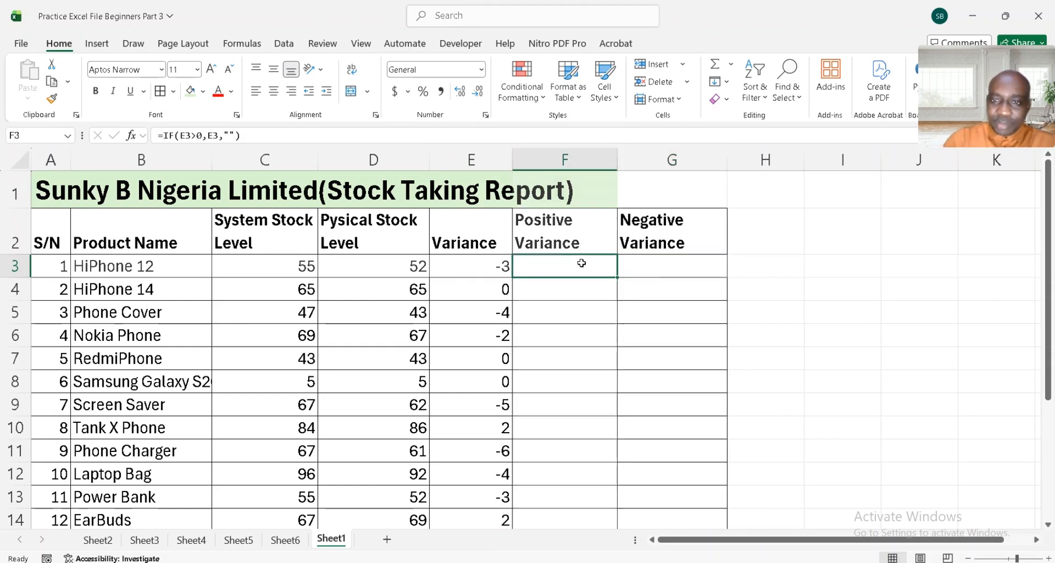
{"action": "double_click", "coordinate": [618, 278]}
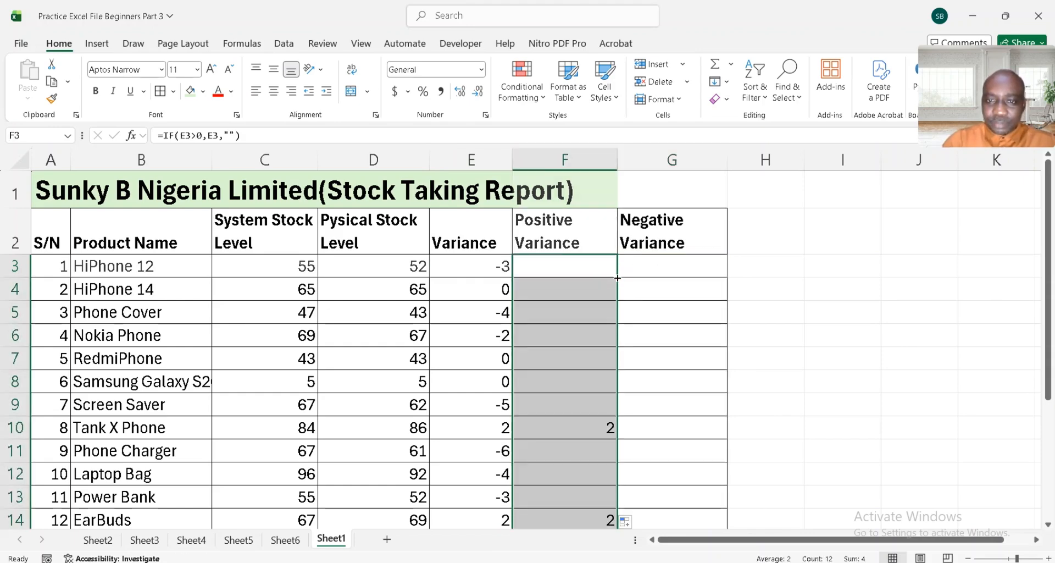
{"action": "left_click", "coordinate": [577, 426]}
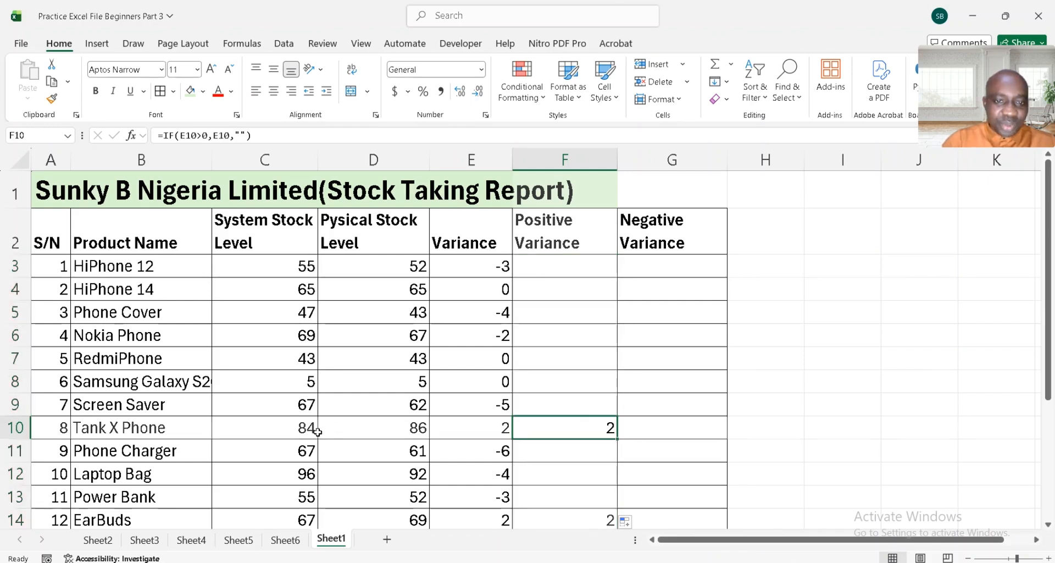
Check the physical stock level of Tank X Phone and both stock levels of EarBuds against their variances.
{"action": "left_click", "coordinate": [380, 430]}
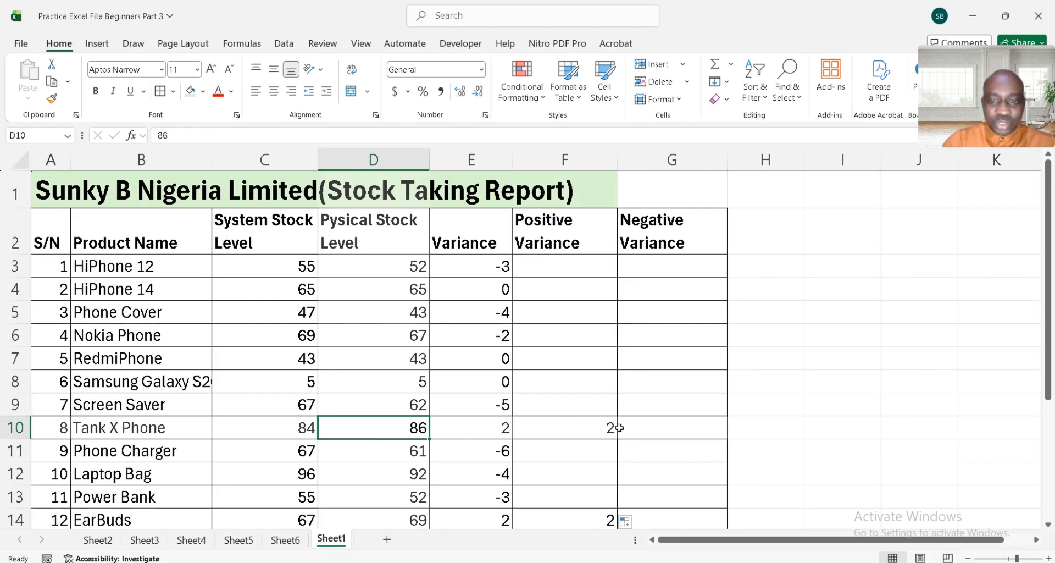
{"action": "left_click", "coordinate": [291, 519]}
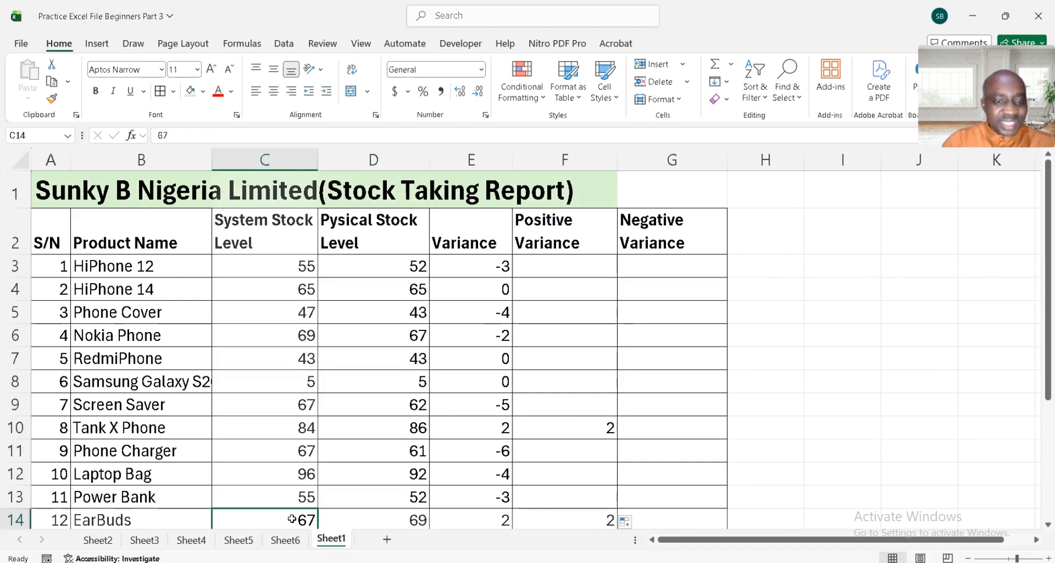
{"action": "left_click", "coordinate": [394, 522]}
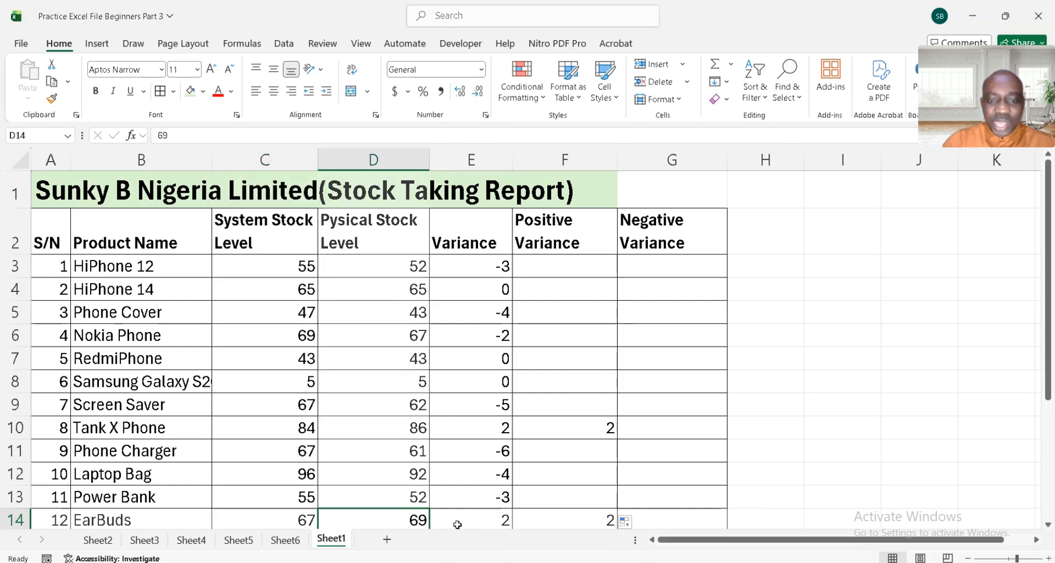
{"action": "scroll", "coordinate": [541, 484], "scroll_direction": "down", "scroll_amount": 1}
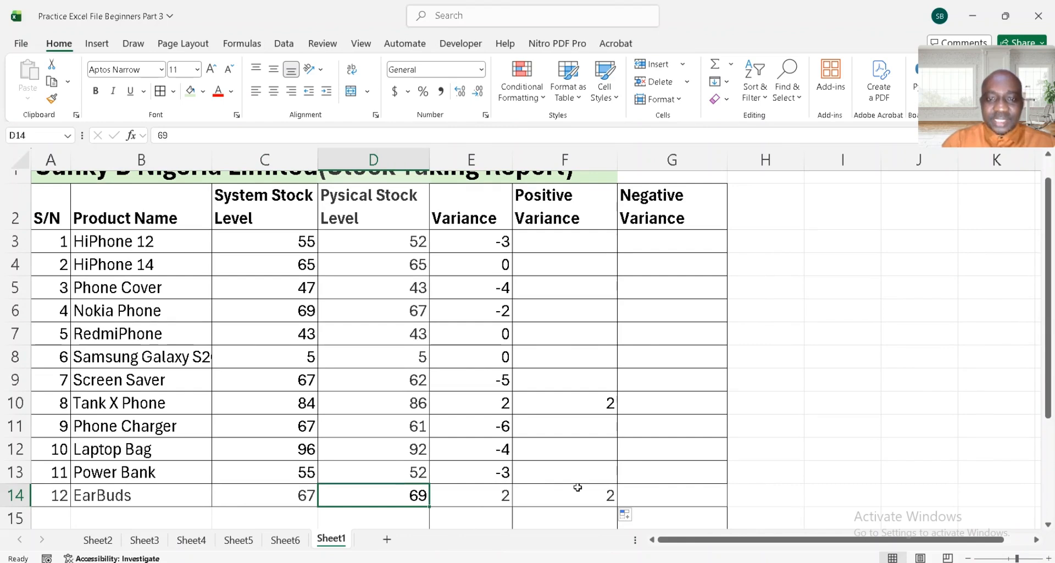
{"action": "scroll", "coordinate": [583, 435], "scroll_direction": "up", "scroll_amount": 1}
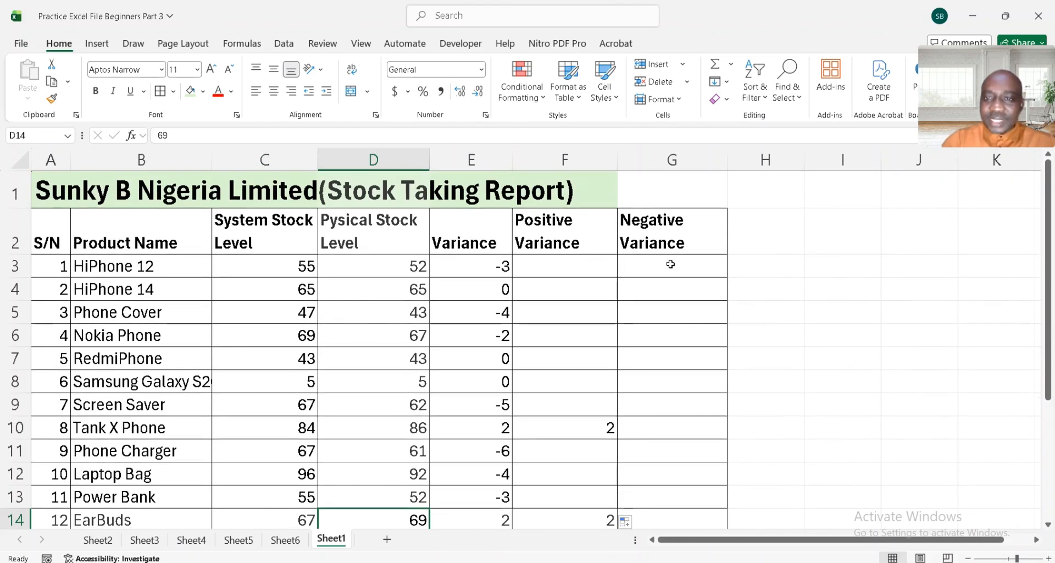
Enter the formula =IF(E3<0,E3,"") in G3 under Negative Variance.
{"action": "left_click", "coordinate": [669, 266]}
{"action": "type", "text": "=if"}
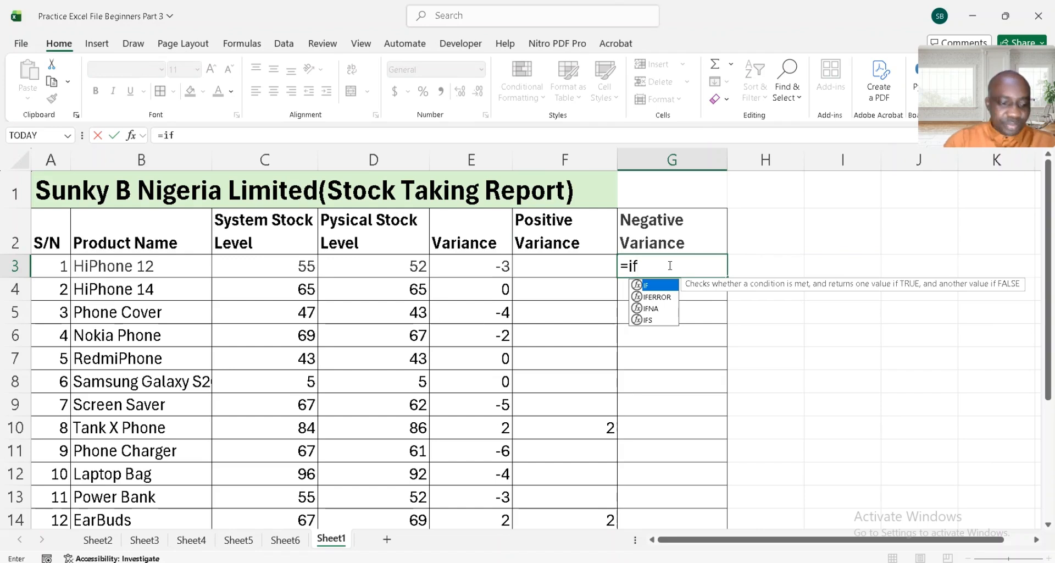
{"action": "key", "text": "Tab"}
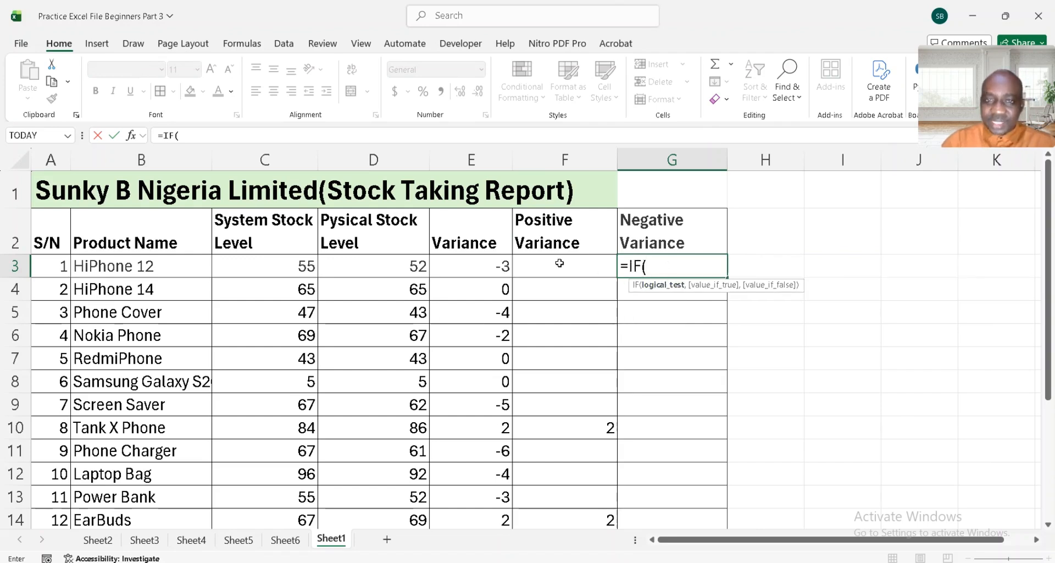
{"action": "left_click", "coordinate": [471, 266]}
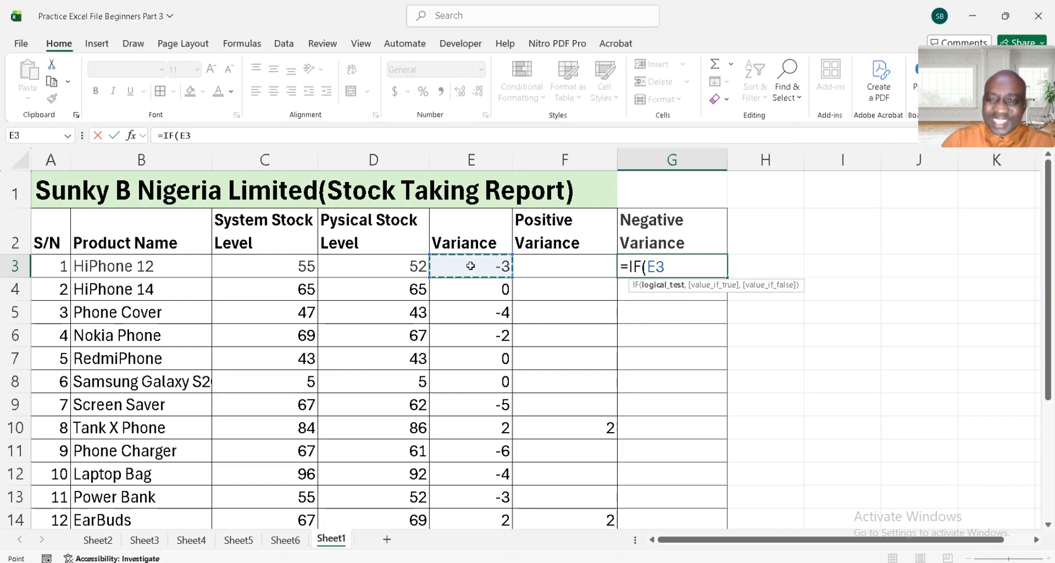
{"action": "type", "text": "<0"}
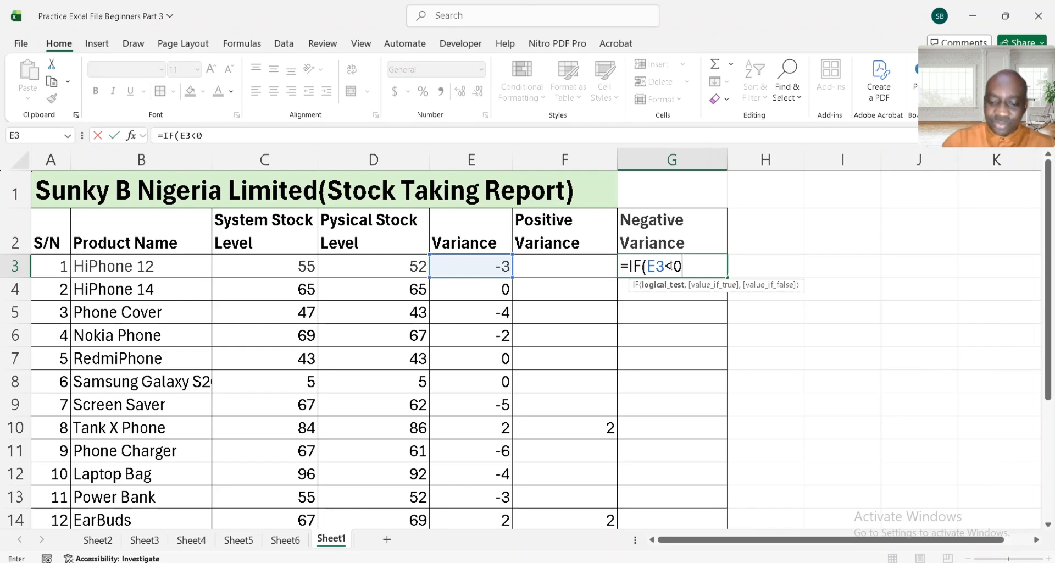
{"action": "type", "text": ","}
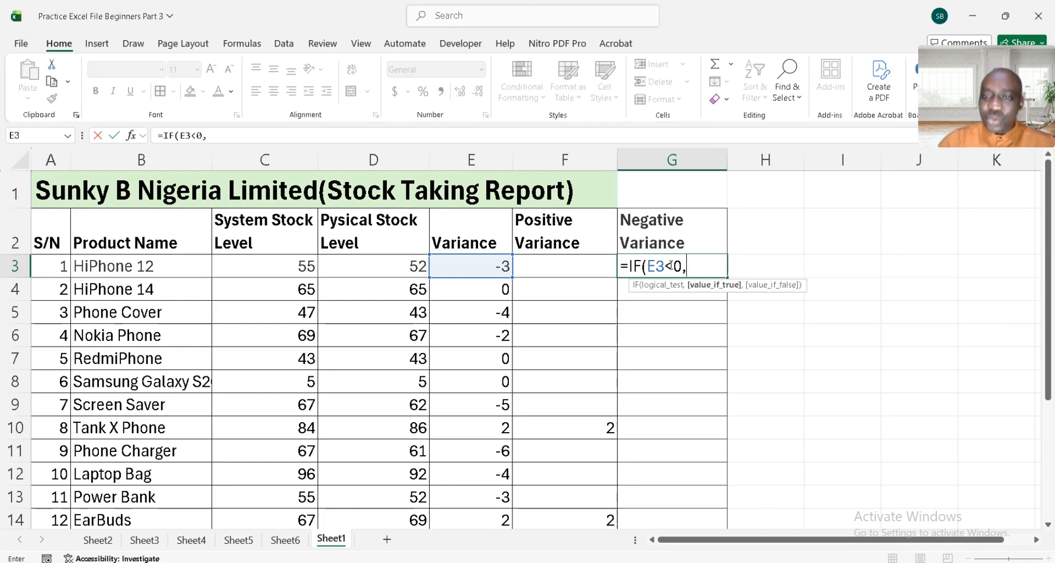
{"action": "left_click", "coordinate": [463, 266]}
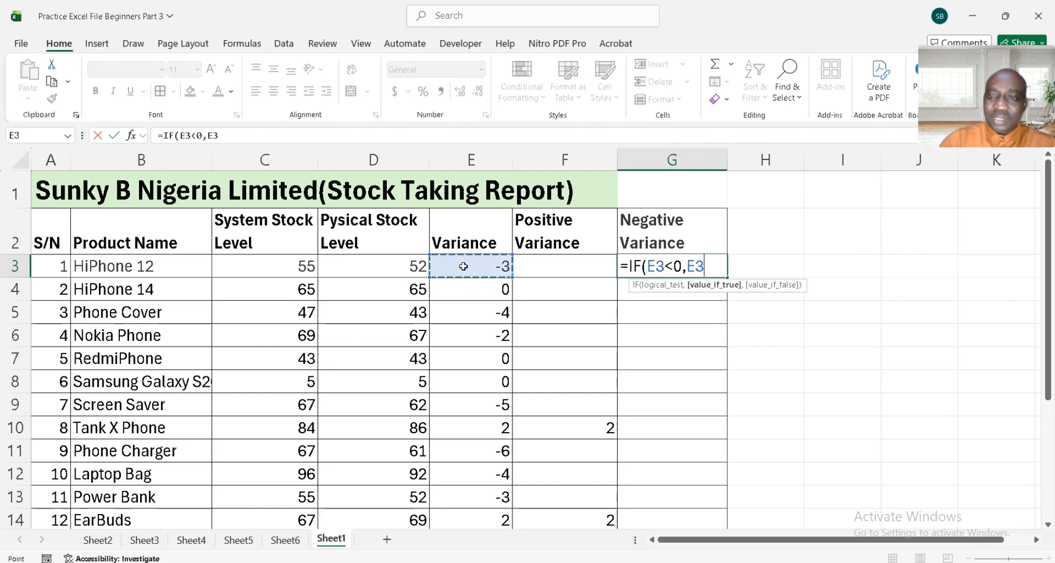
{"action": "type", "text": ","}
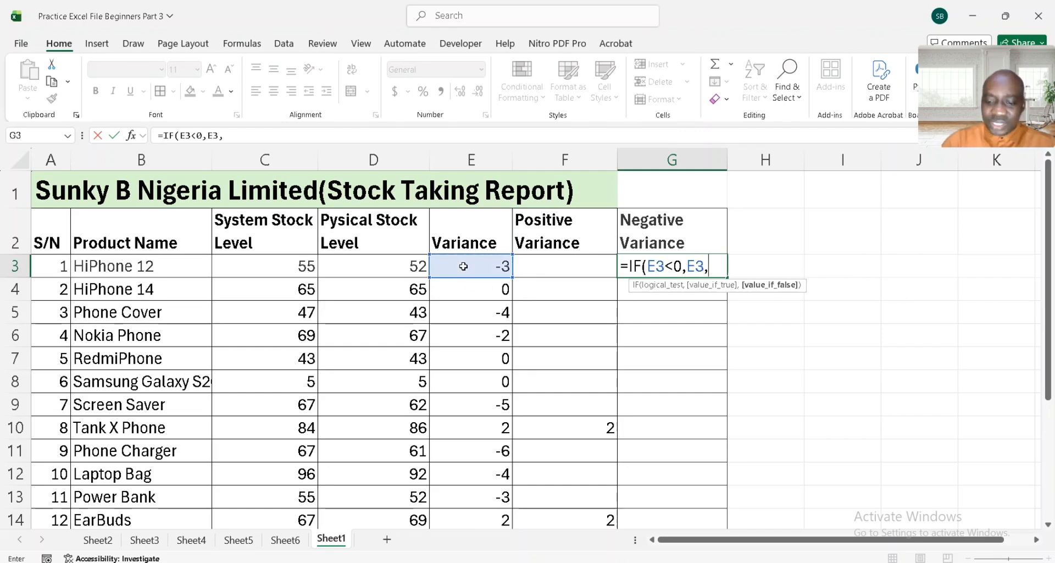
{"action": "type", "text": "\"\""}
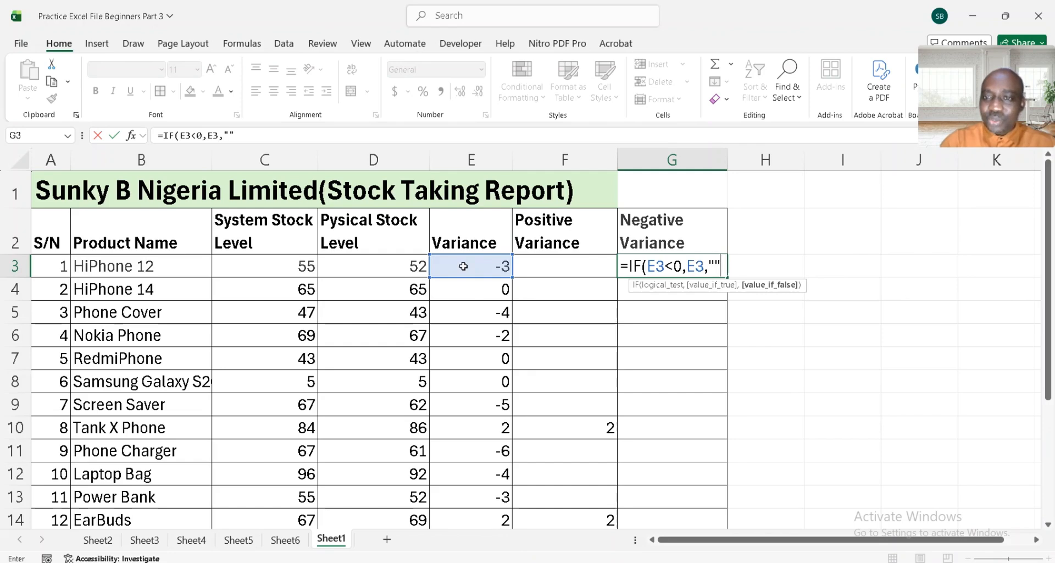
{"action": "type", "text": ")"}
{"action": "key", "text": "Return"}
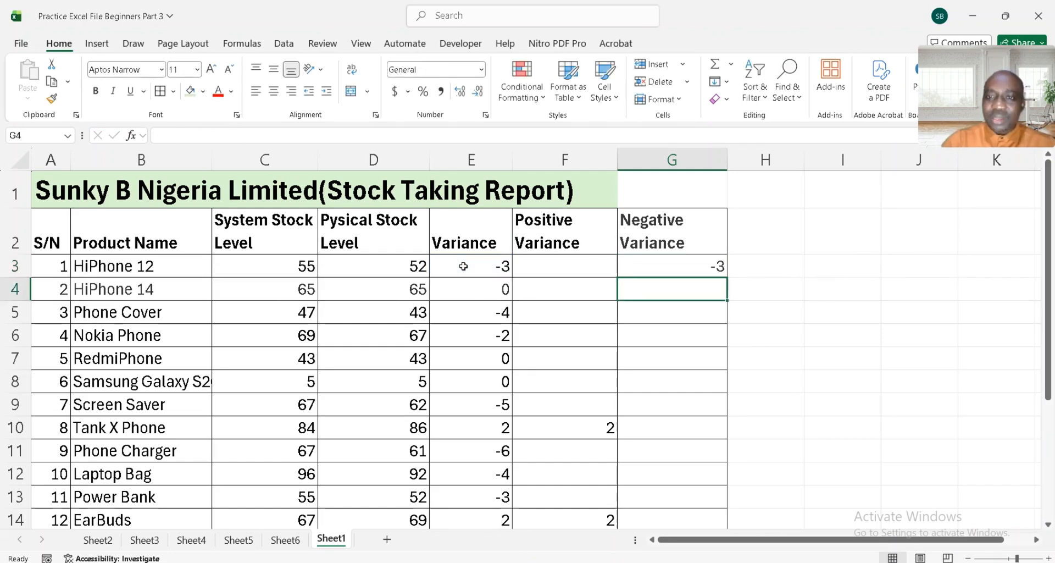
Copy the Negative Variance formula from G3 down to G14 and check the formulas in the filled rows.
{"action": "left_click", "coordinate": [677, 265]}
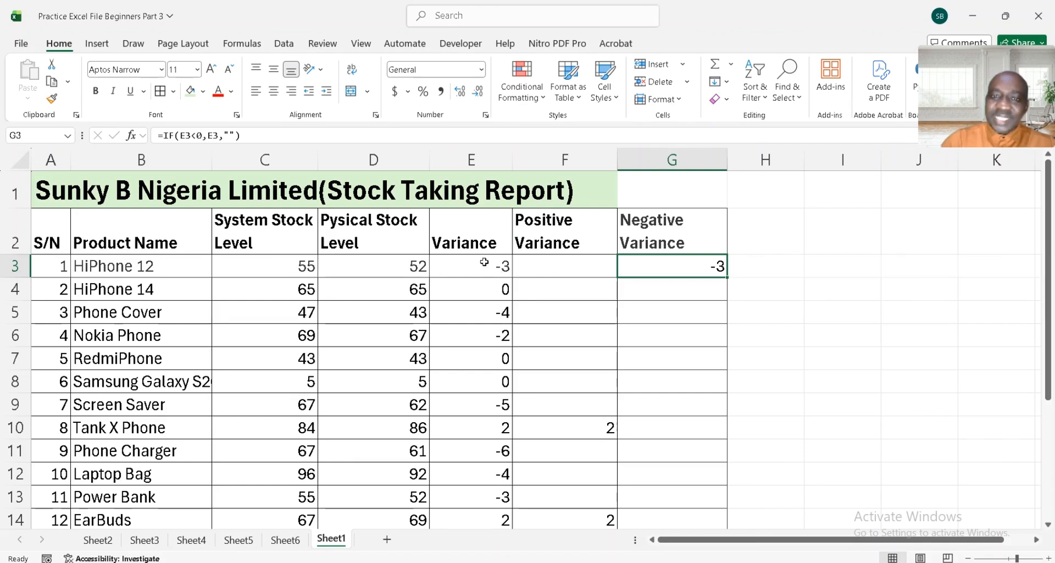
{"action": "double_click", "coordinate": [727, 276]}
{"action": "left_click", "coordinate": [714, 313]}
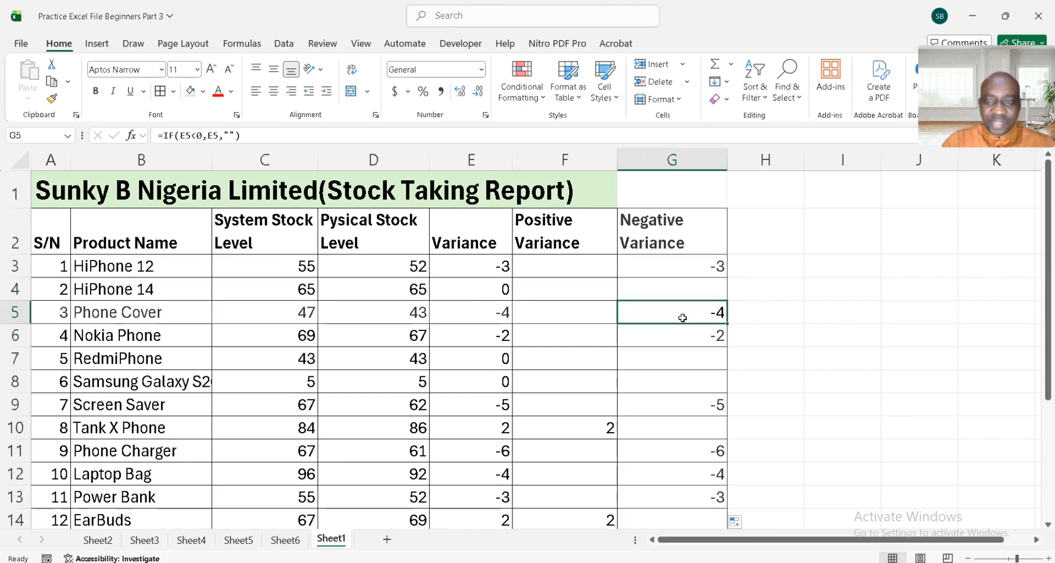
{"action": "left_click", "coordinate": [694, 333]}
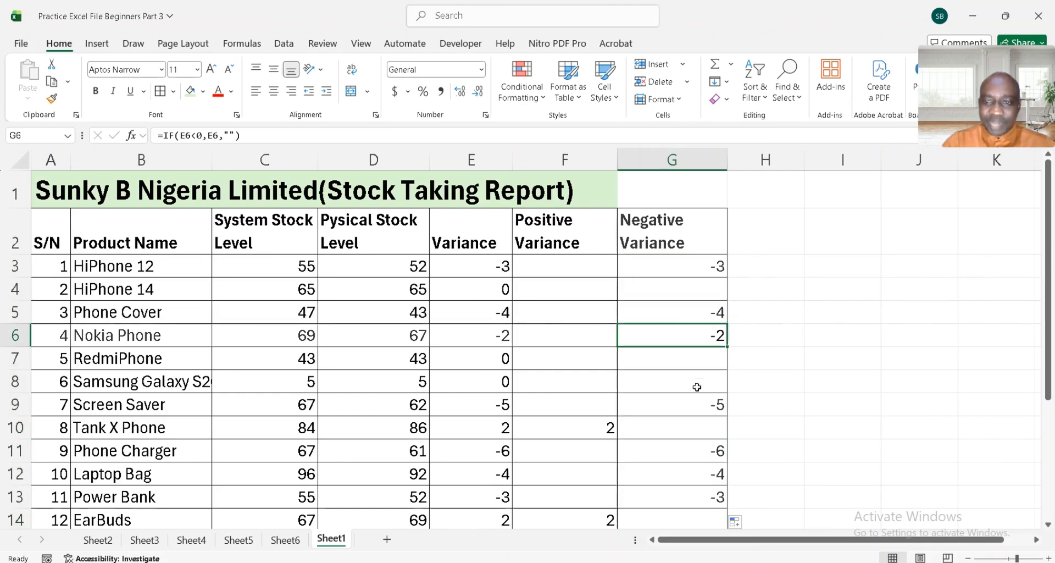
{"action": "left_click", "coordinate": [698, 406]}
{"action": "left_click_drag", "start_coordinate": [699, 447], "coordinate": [693, 477]}
{"action": "left_click", "coordinate": [688, 498]}
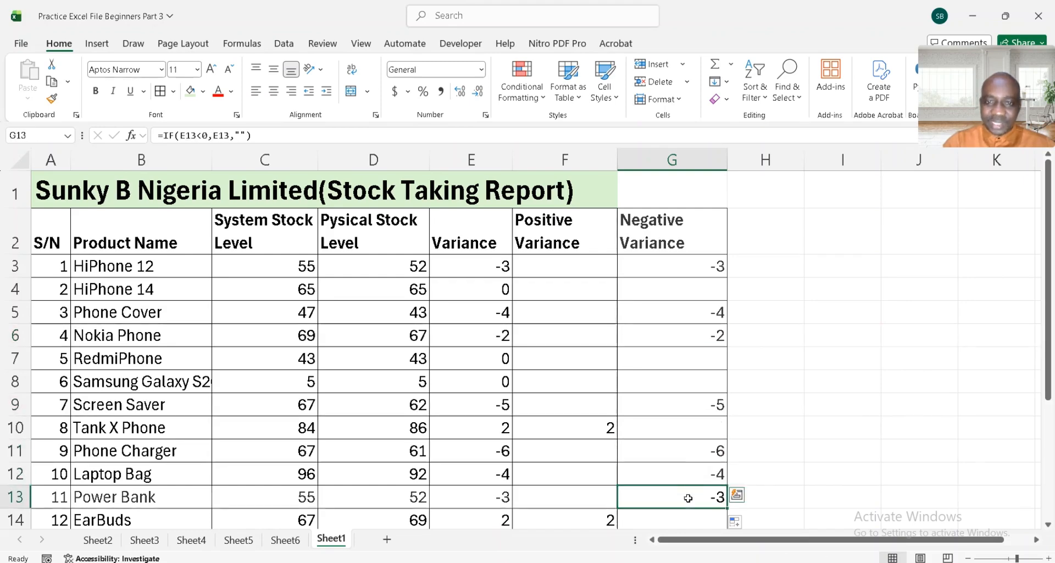
{"action": "scroll", "coordinate": [688, 498], "scroll_direction": "down", "scroll_amount": 1}
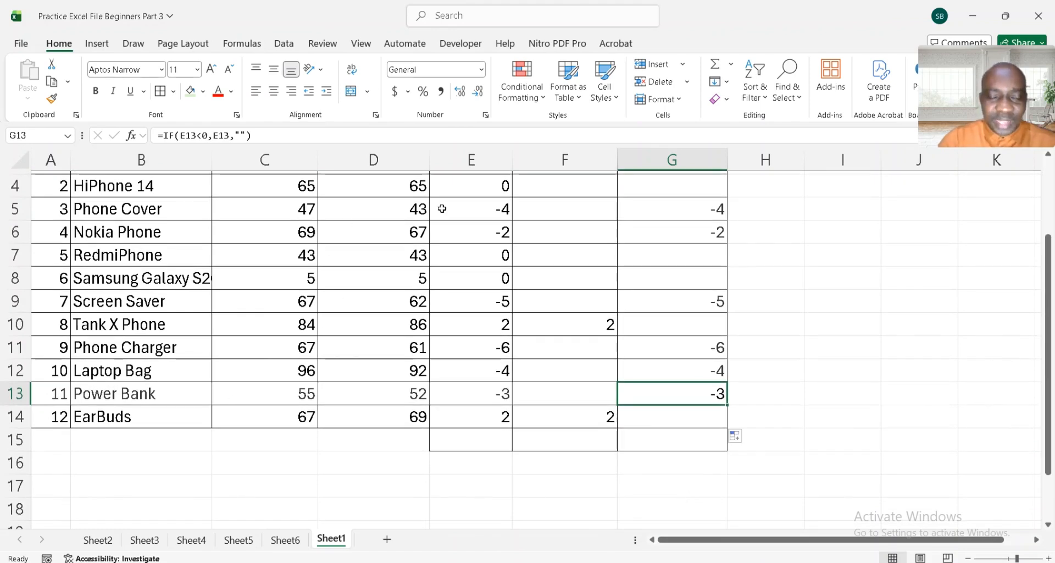
{"action": "scroll", "coordinate": [442, 208], "scroll_direction": "up", "scroll_amount": 2}
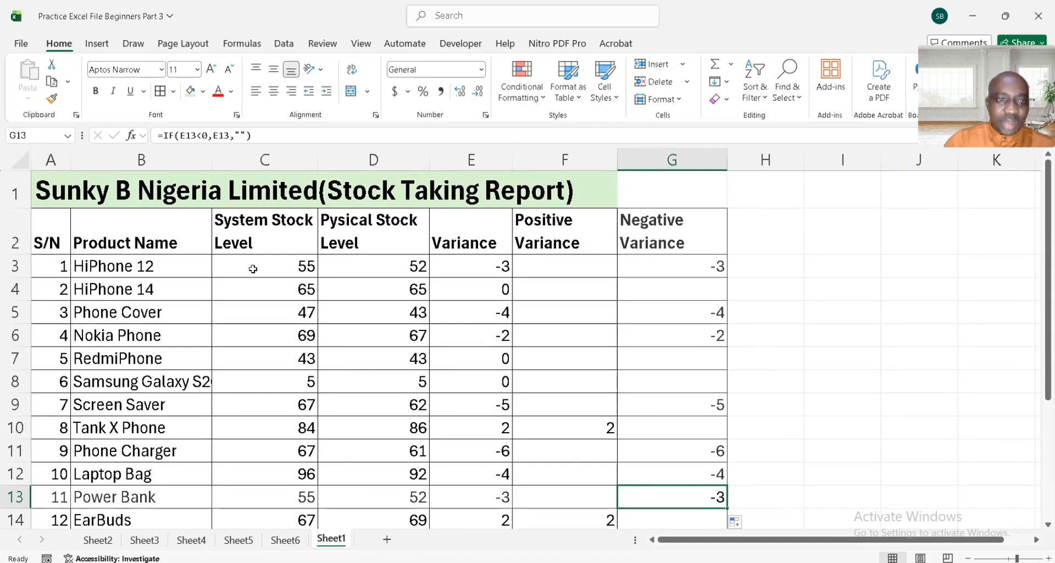
Try freezing rows 1–2 and columns A–B with Freeze Panes at C3, and test whether the headers stay in view.
{"action": "left_click", "coordinate": [292, 266]}
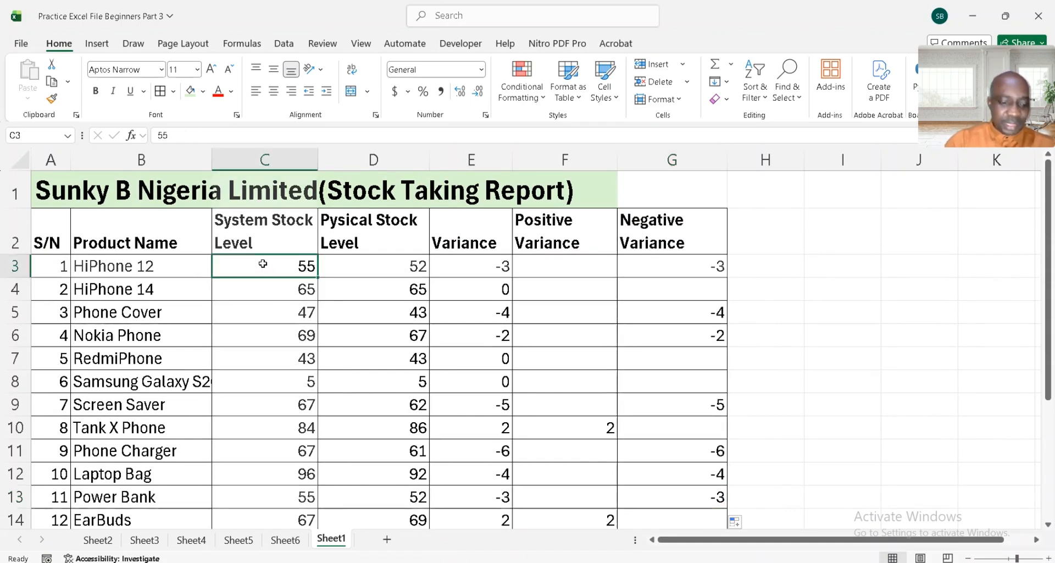
{"action": "key", "text": "alt"}
{"action": "key", "text": "w"}
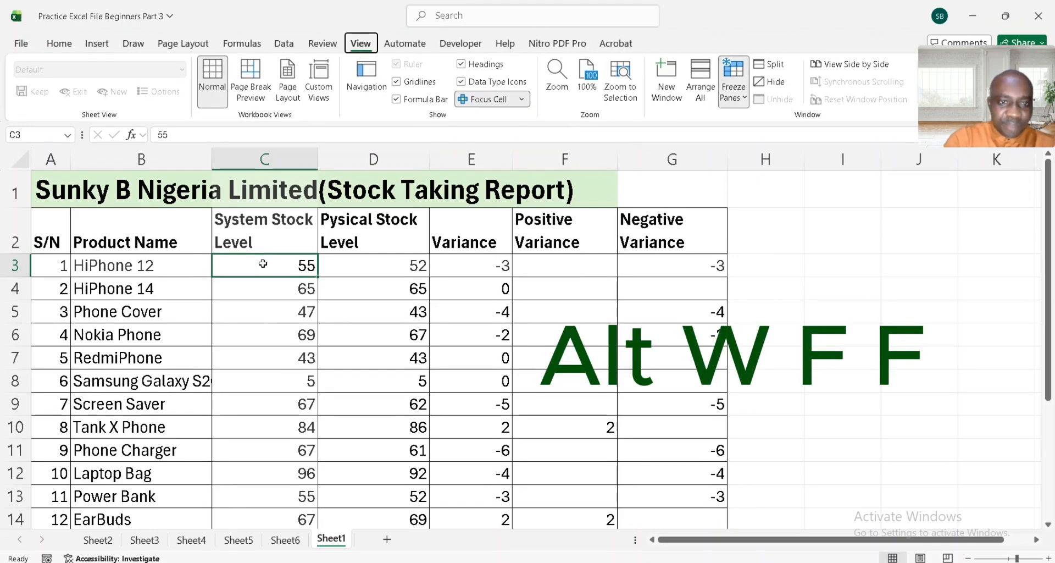
{"action": "key", "text": "f"}
{"action": "key", "text": "f"}
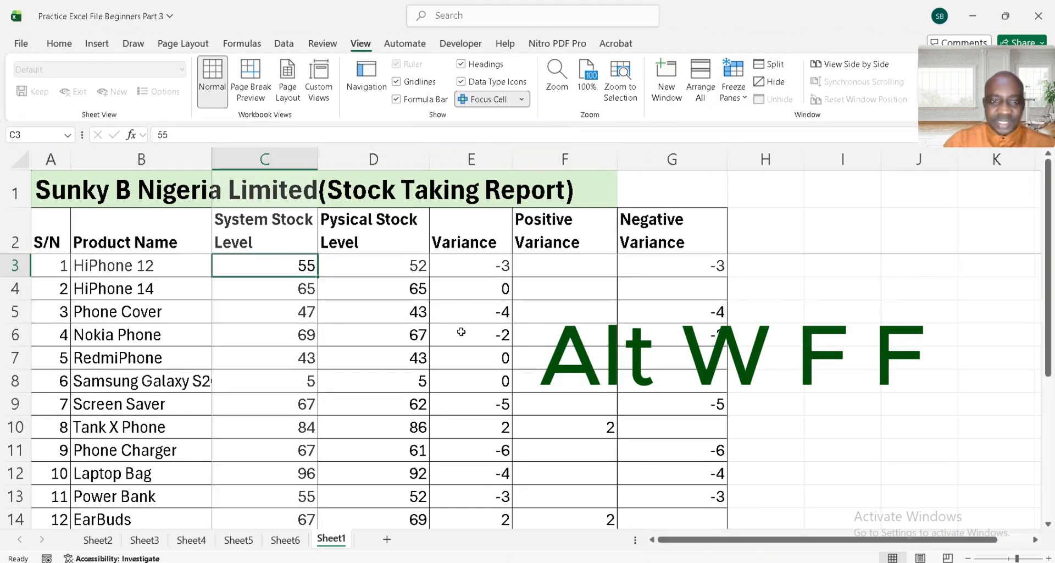
{"action": "scroll", "coordinate": [463, 331], "scroll_direction": "down", "scroll_amount": 1}
{"action": "scroll", "coordinate": [461, 332], "scroll_direction": "down", "scroll_amount": 1}
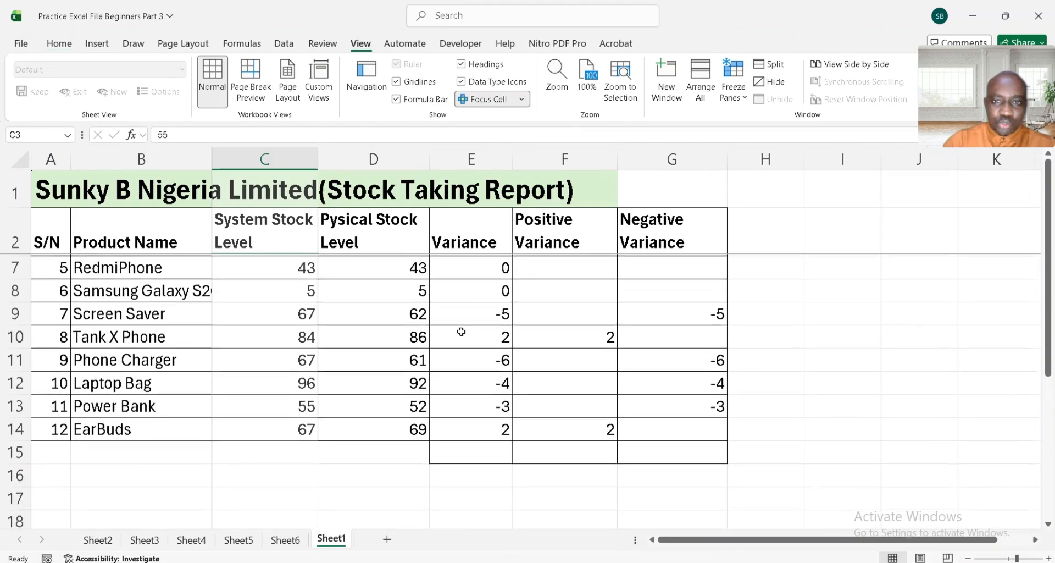
{"action": "scroll", "coordinate": [421, 352], "scroll_direction": "up", "scroll_amount": 3}
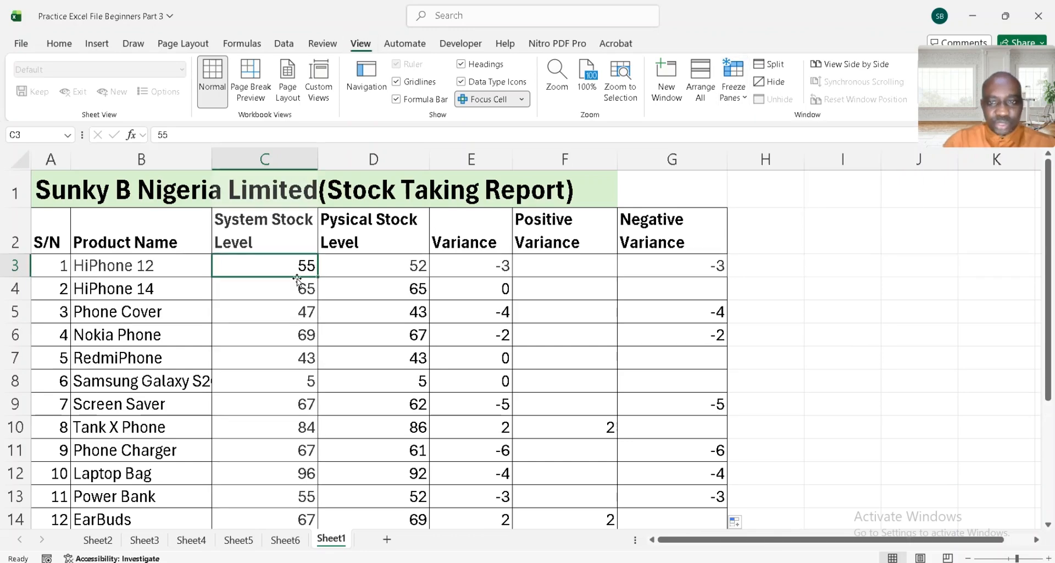
Examine the EarBuds row's stock levels, variance and Positive Variance formula.
{"action": "scroll", "coordinate": [297, 278], "scroll_direction": "down", "scroll_amount": 2}
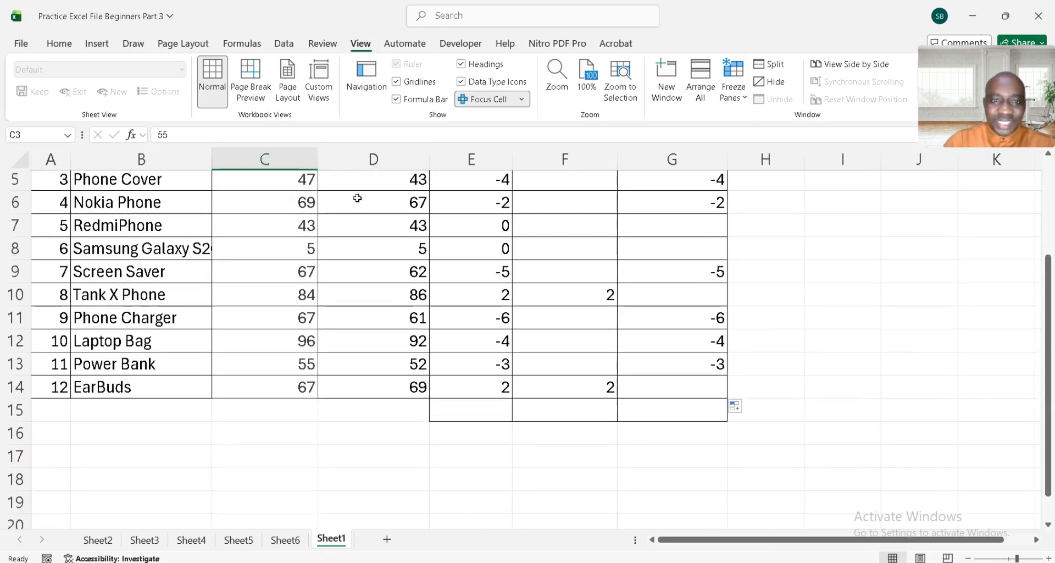
{"action": "left_click", "coordinate": [275, 388]}
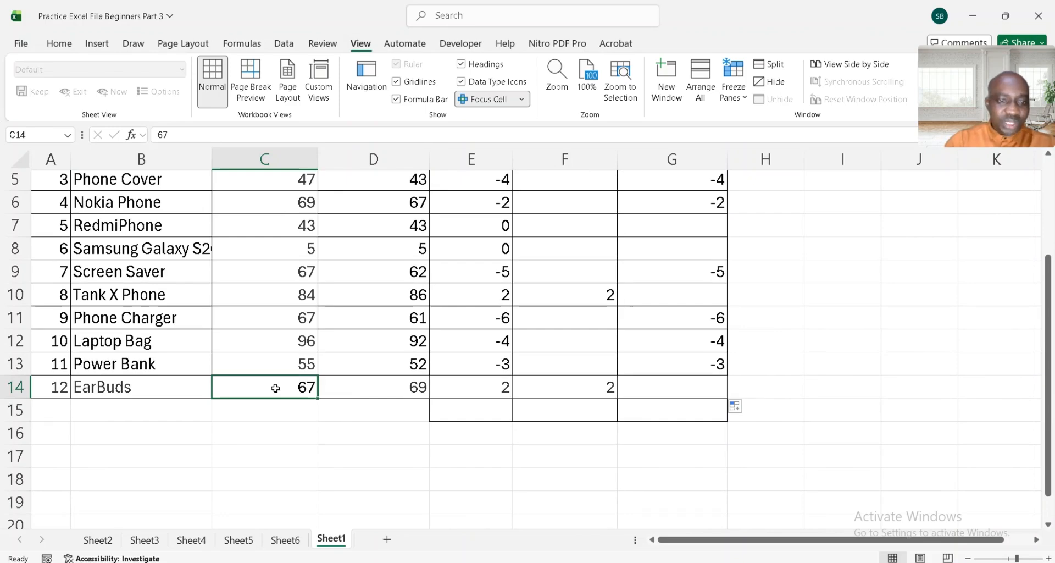
{"action": "left_click", "coordinate": [352, 386]}
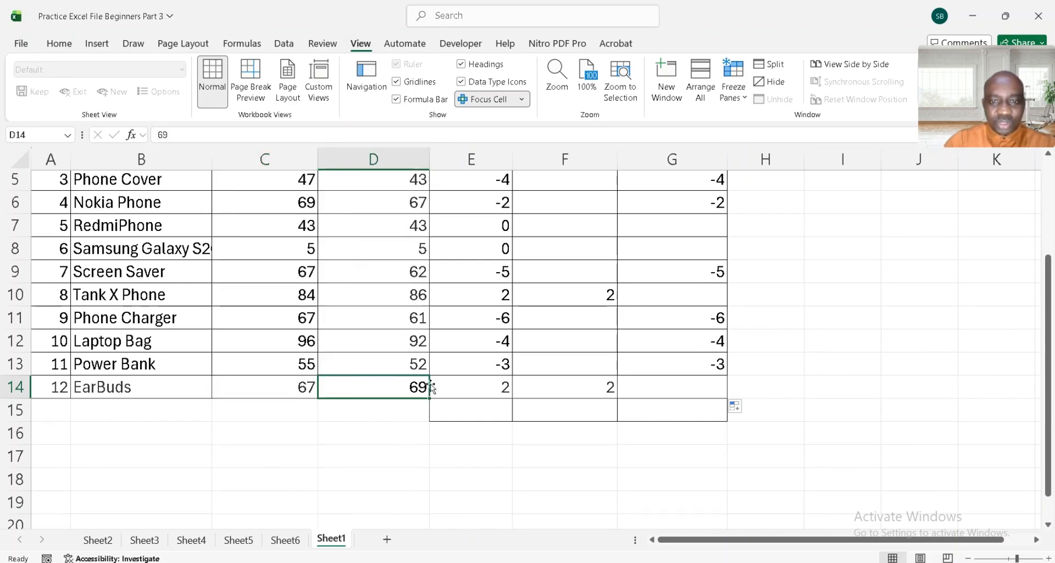
{"action": "left_click", "coordinate": [496, 384]}
{"action": "left_click", "coordinate": [585, 388]}
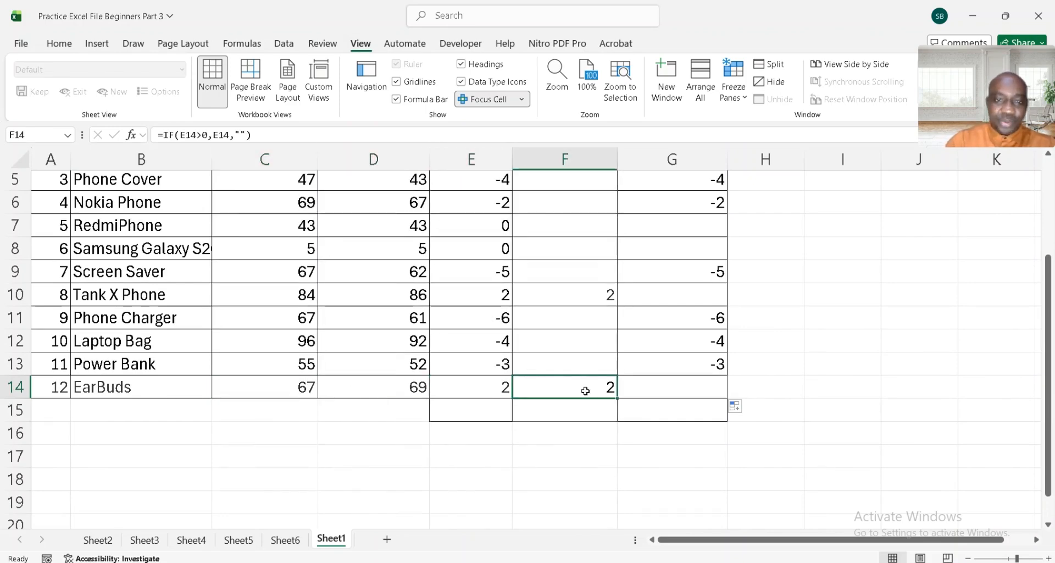
{"action": "scroll", "coordinate": [584, 390], "scroll_direction": "up", "scroll_amount": 2}
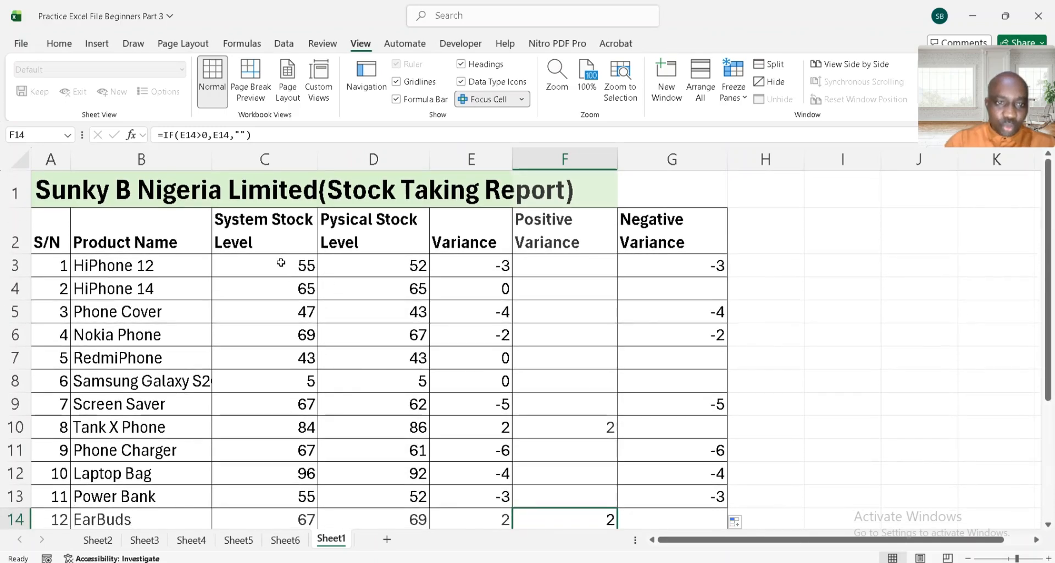
Freeze the panes at C3 so that rows 1–2 and columns A–B stay fixed.
{"action": "left_click", "coordinate": [281, 263]}
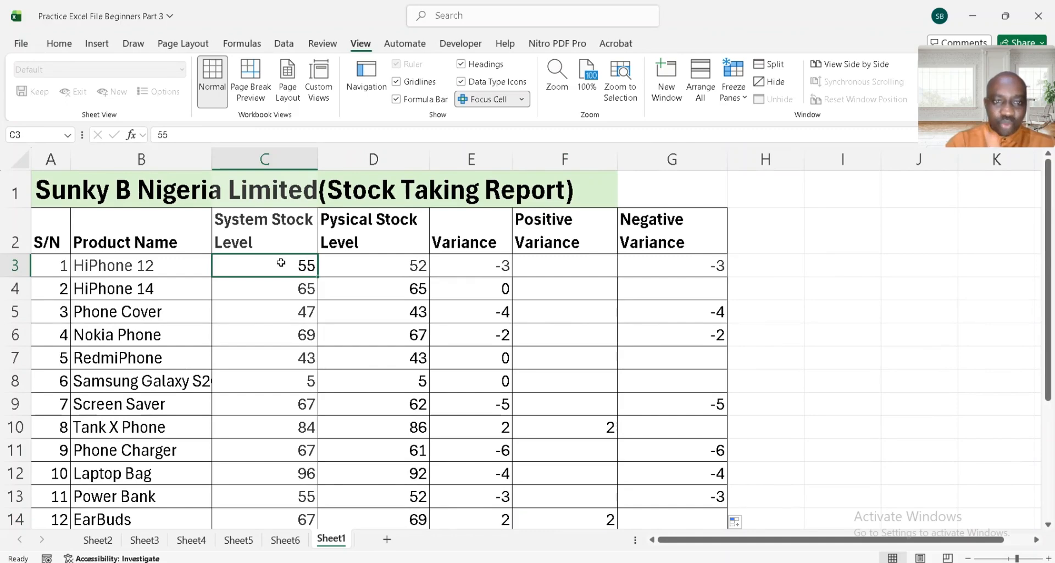
{"action": "key", "text": "alt"}
{"action": "key", "text": "w"}
{"action": "key", "text": "f"}
{"action": "key", "text": "f"}
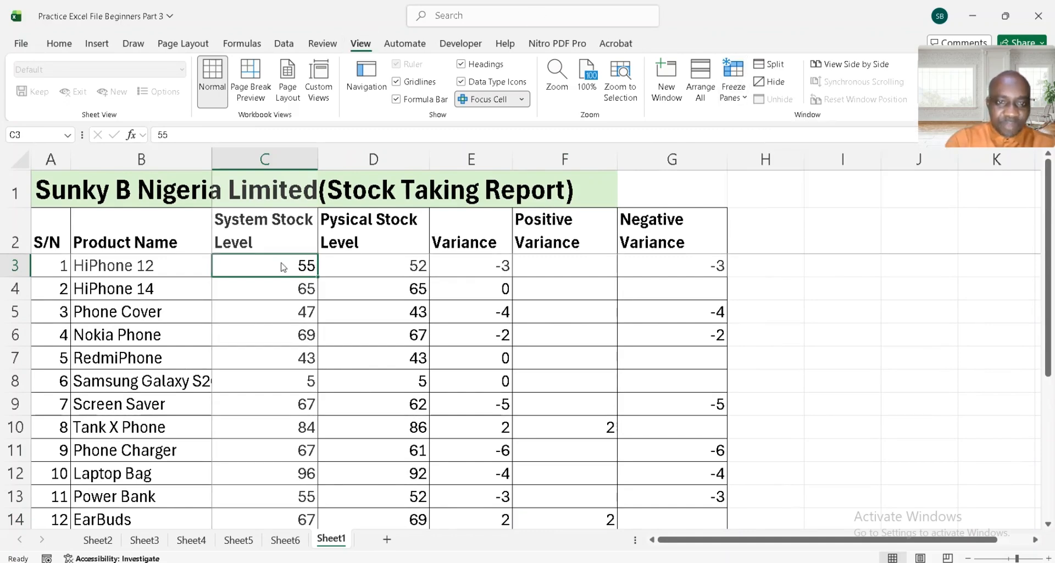
Total the Variance column in E15 with AutoSum.
{"action": "scroll", "coordinate": [492, 349], "scroll_direction": "down", "scroll_amount": 4}
{"action": "scroll", "coordinate": [492, 349], "scroll_direction": "up", "scroll_amount": 1}
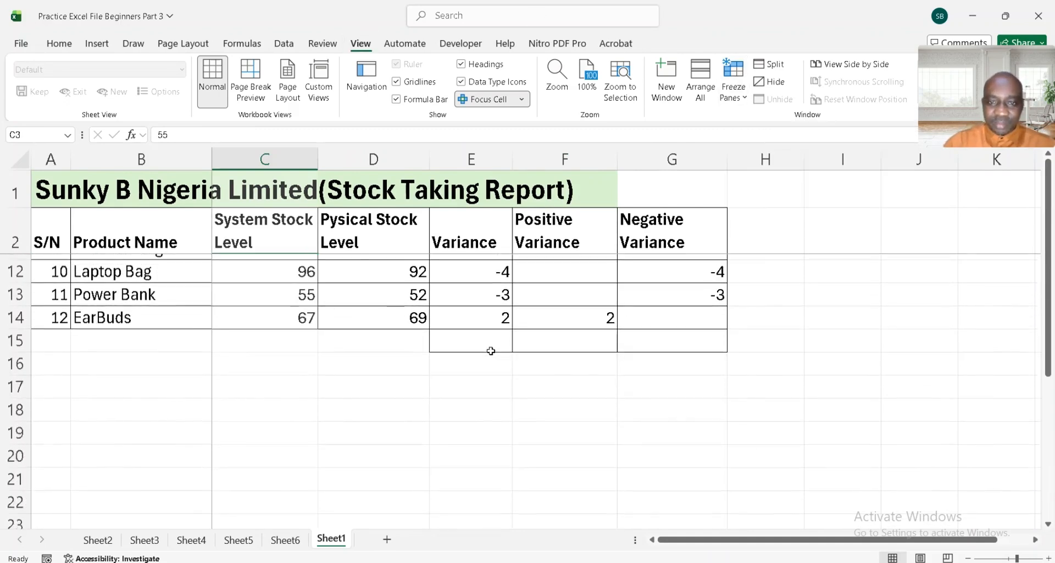
{"action": "left_click", "coordinate": [492, 348]}
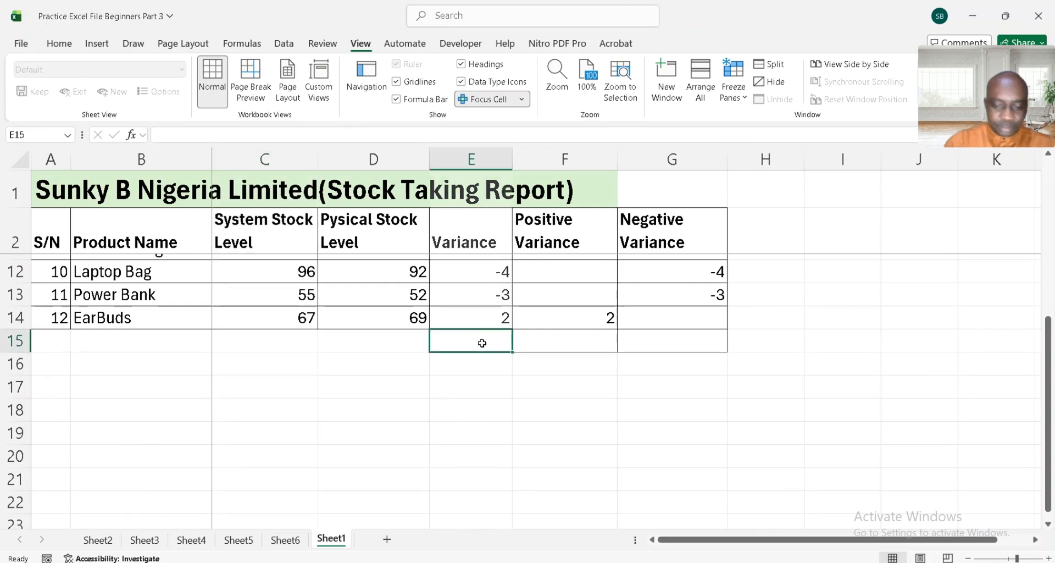
{"action": "key", "text": "alt+equal"}
{"action": "key", "text": "Return"}
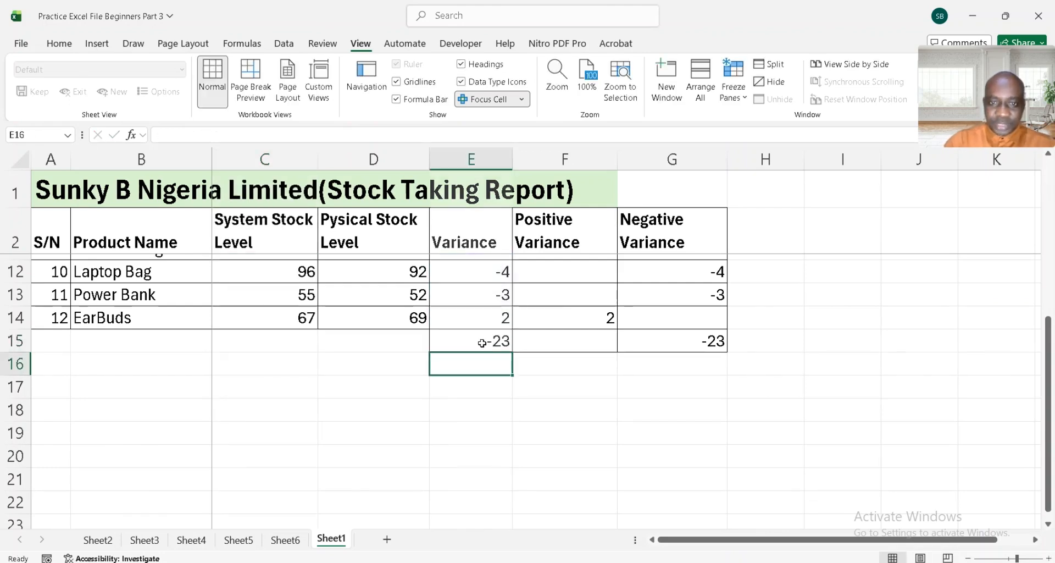
Copy the Variance total formula from E15 into F15 to total the Positive Variance column.
{"action": "left_click", "coordinate": [495, 339]}
{"action": "key", "text": "ctrl+c"}
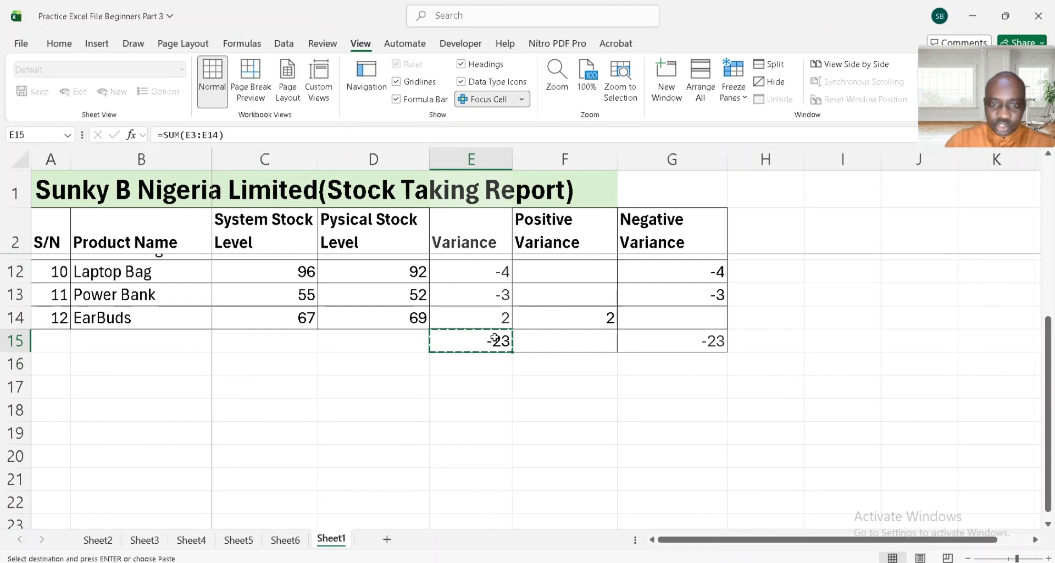
{"action": "key", "text": "Right"}
{"action": "key", "text": "Return"}
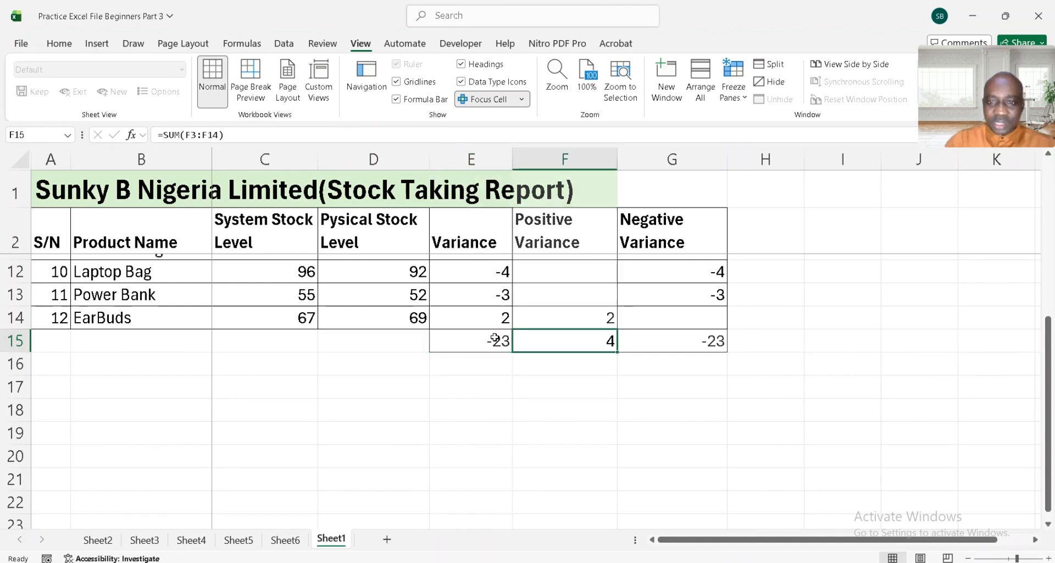
Examine the row 15 formulas in the Variance and Negative Variance columns and the range that E15 sums.
{"action": "key", "text": "Right"}
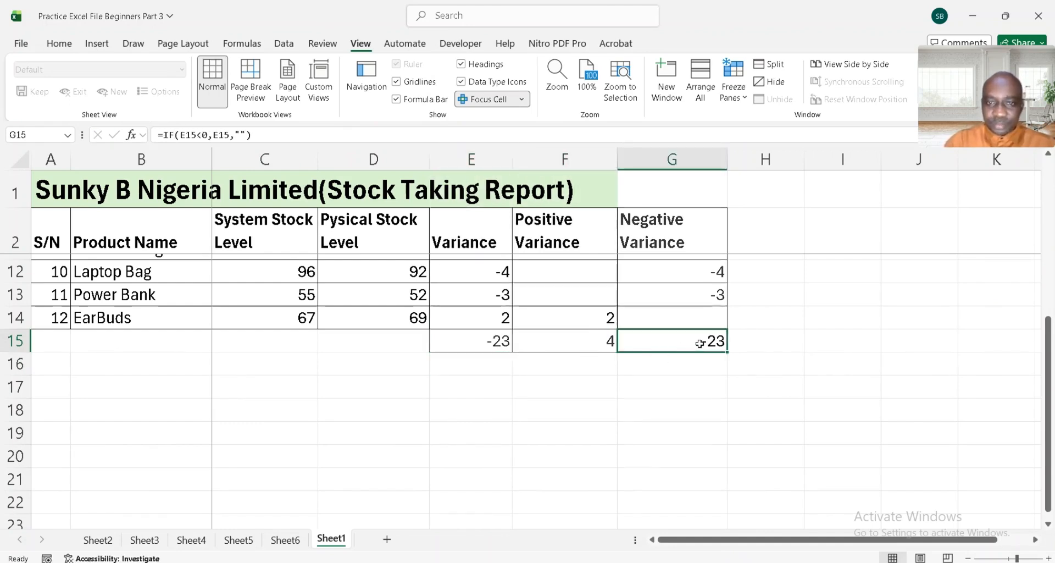
{"action": "scroll", "coordinate": [699, 344], "scroll_direction": "up", "scroll_amount": 3}
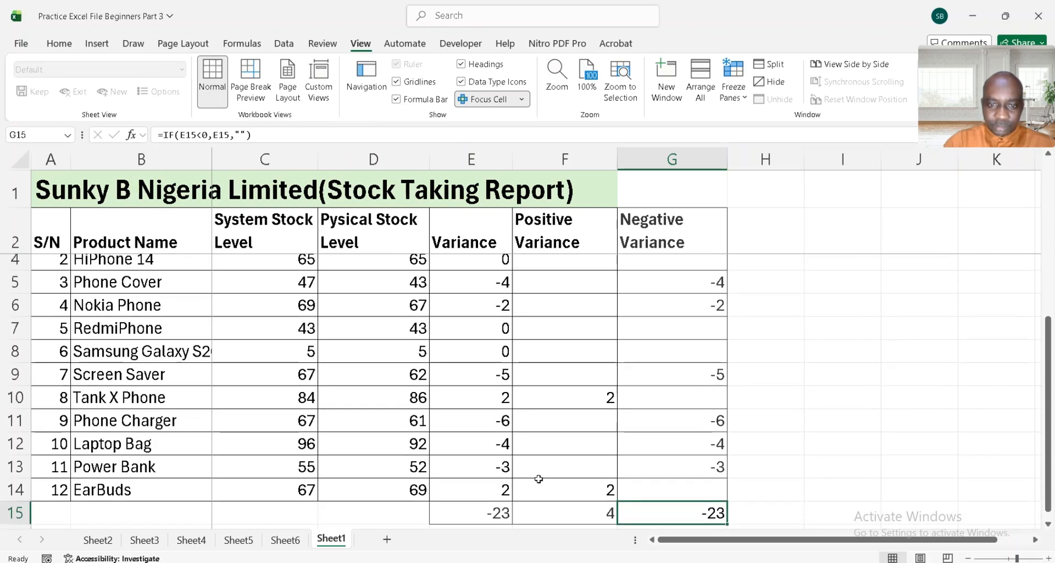
{"action": "double_click", "coordinate": [472, 512]}
{"action": "scroll", "coordinate": [574, 431], "scroll_direction": "up", "scroll_amount": 1}
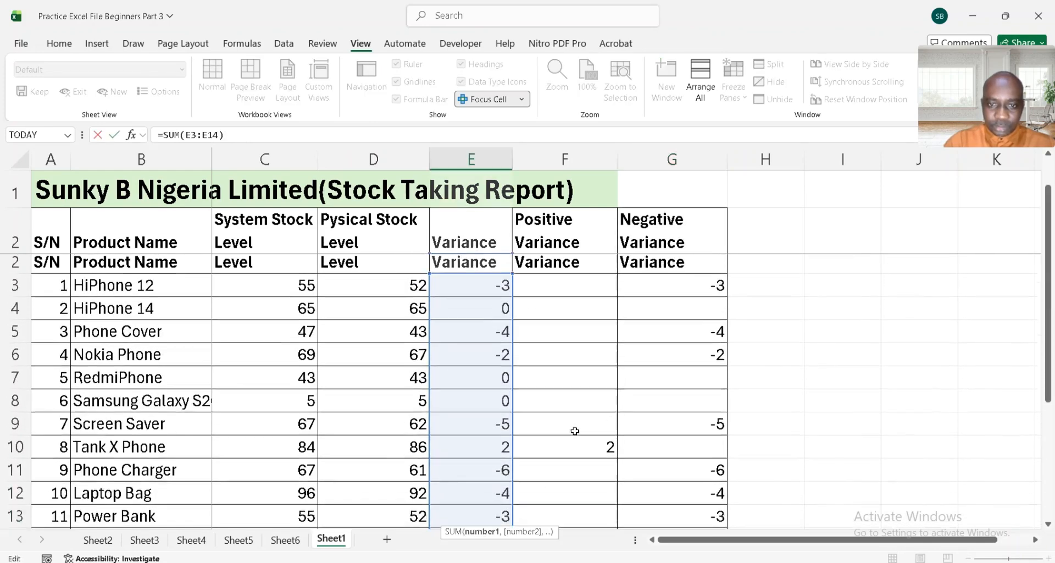
{"action": "scroll", "coordinate": [575, 431], "scroll_direction": "down", "scroll_amount": 2}
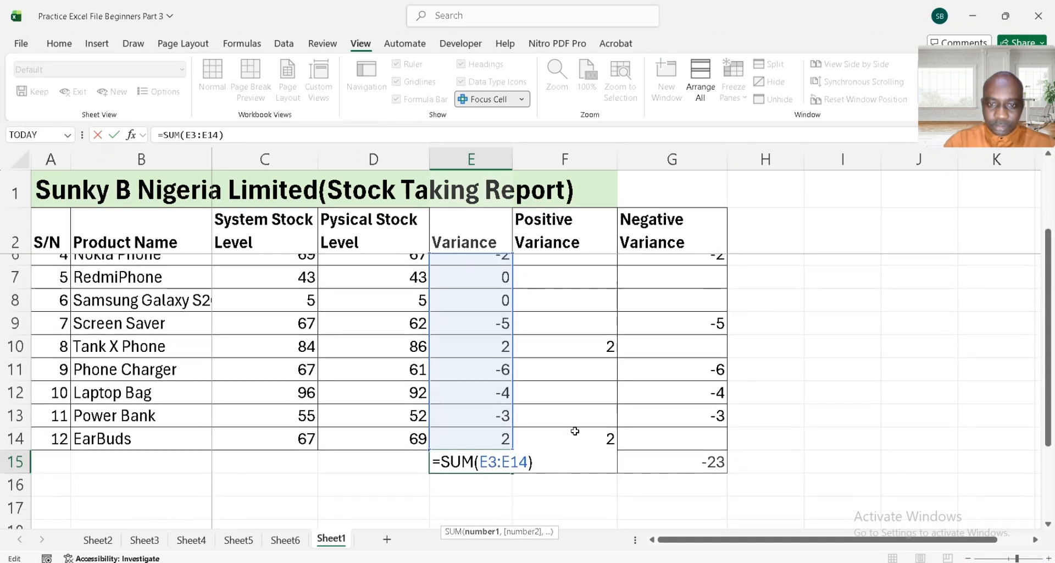
{"action": "key", "text": "Return"}
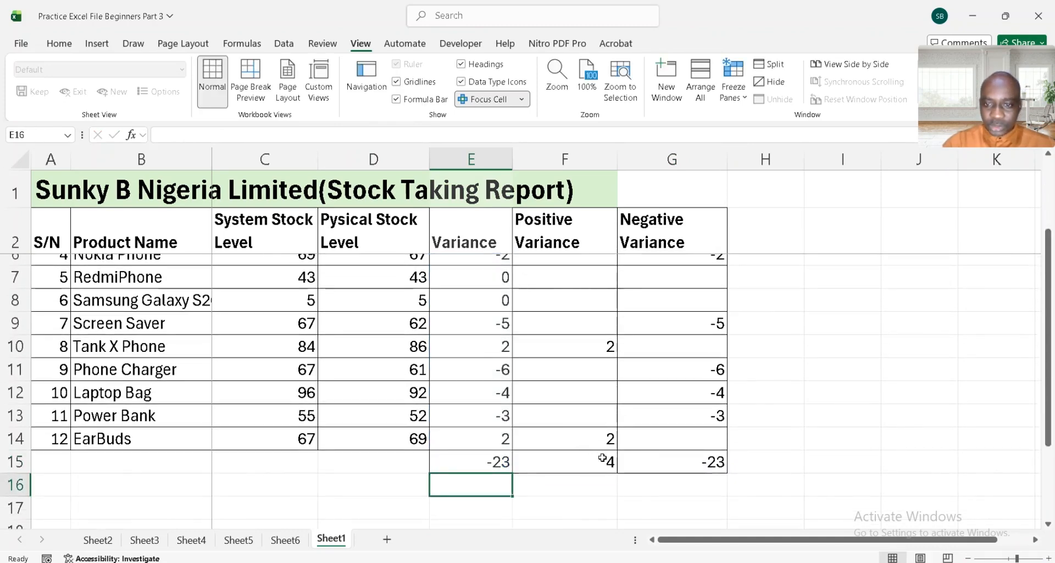
{"action": "left_click", "coordinate": [602, 458]}
{"action": "double_click", "coordinate": [697, 458]}
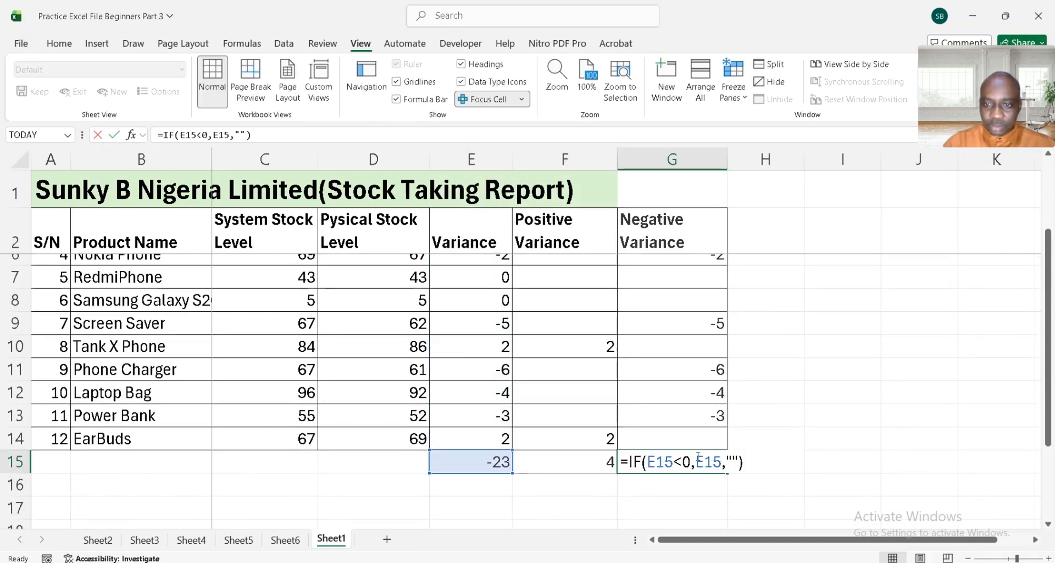
{"action": "key", "text": "ctrl+Return"}
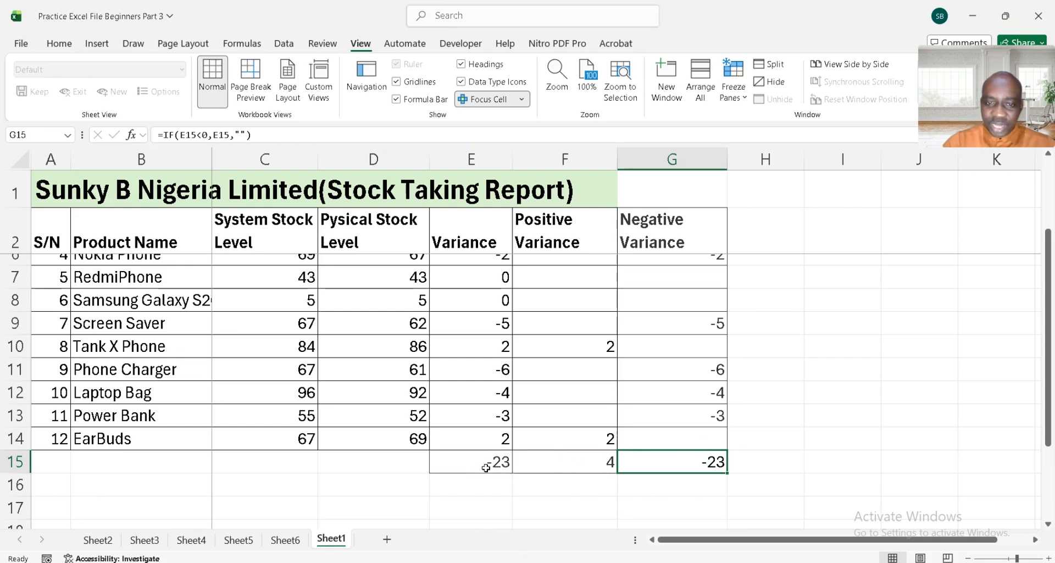
Compare the IF formula in G15 with the SUM formula in F15 and the cells each one references.
{"action": "left_click", "coordinate": [572, 463]}
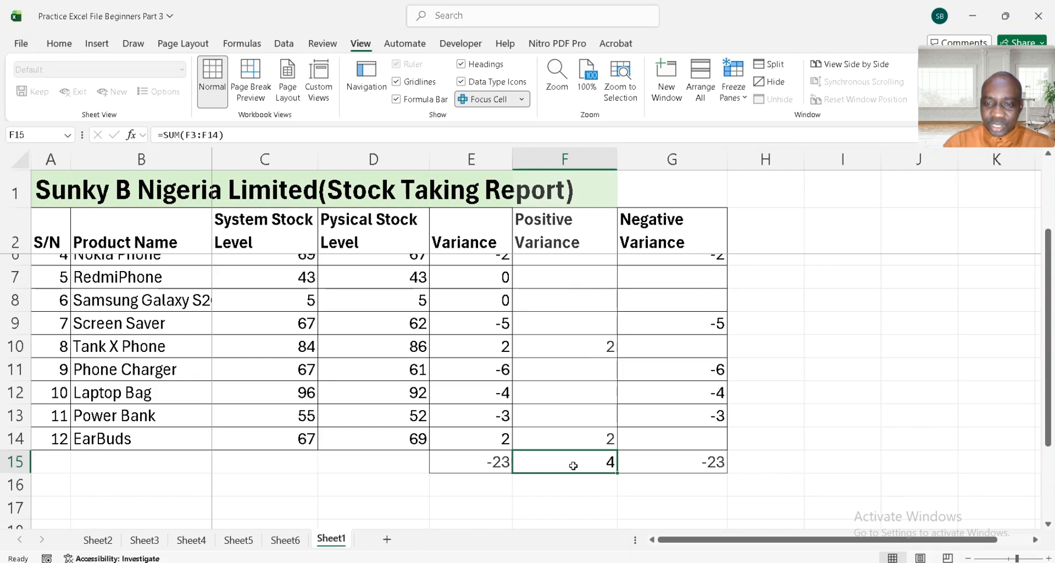
{"action": "double_click", "coordinate": [694, 461]}
{"action": "scroll", "coordinate": [694, 461], "scroll_direction": "up", "scroll_amount": 2}
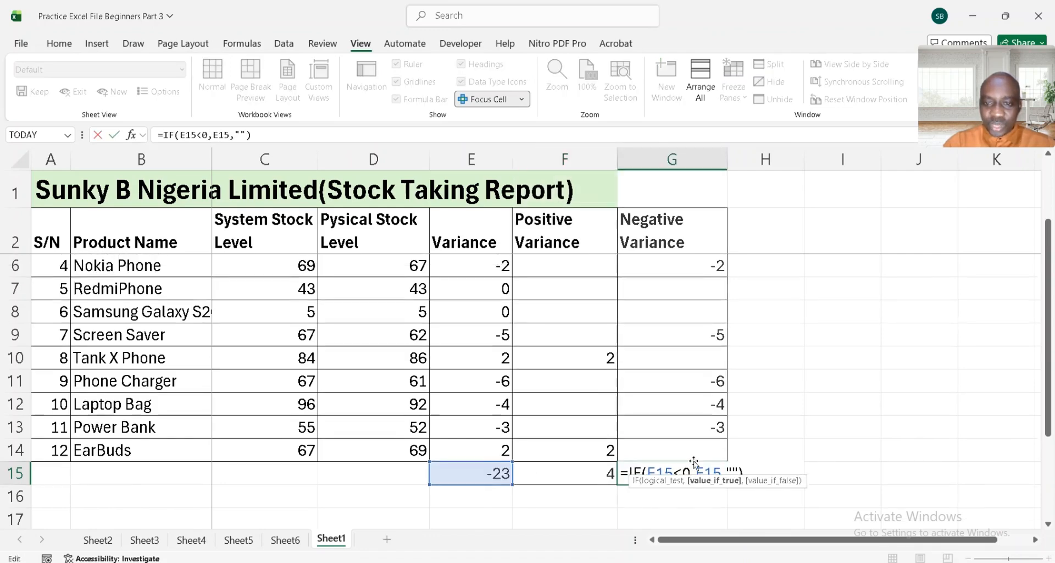
{"action": "scroll", "coordinate": [694, 461], "scroll_direction": "down", "scroll_amount": 2}
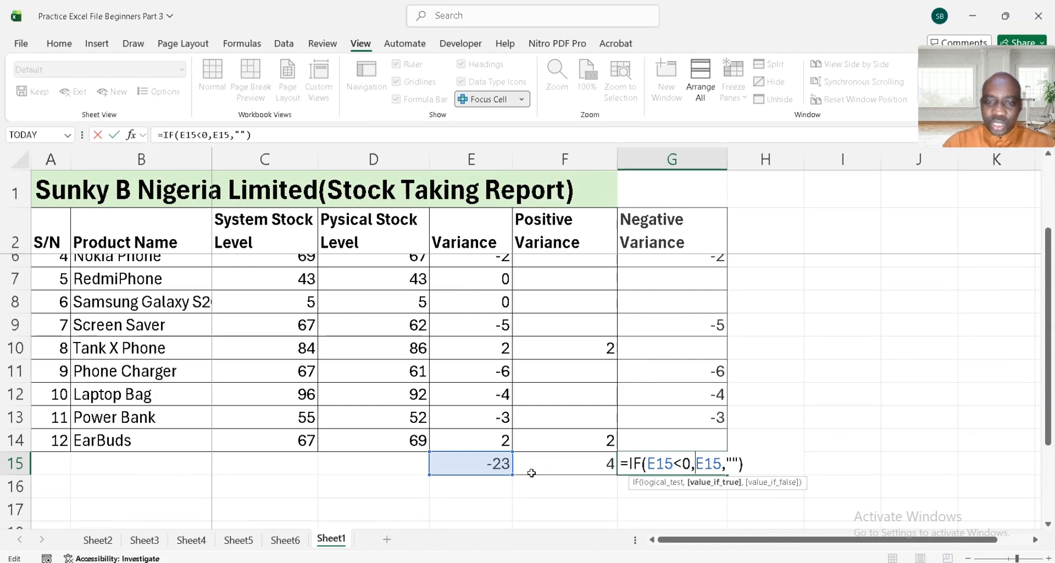
{"action": "key", "text": "Escape"}
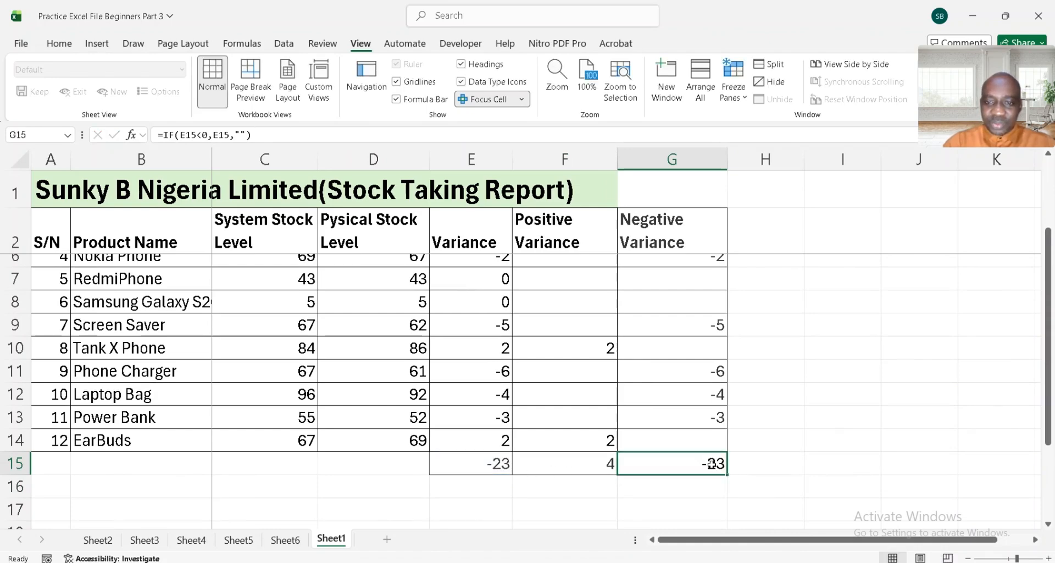
{"action": "double_click", "coordinate": [594, 467]}
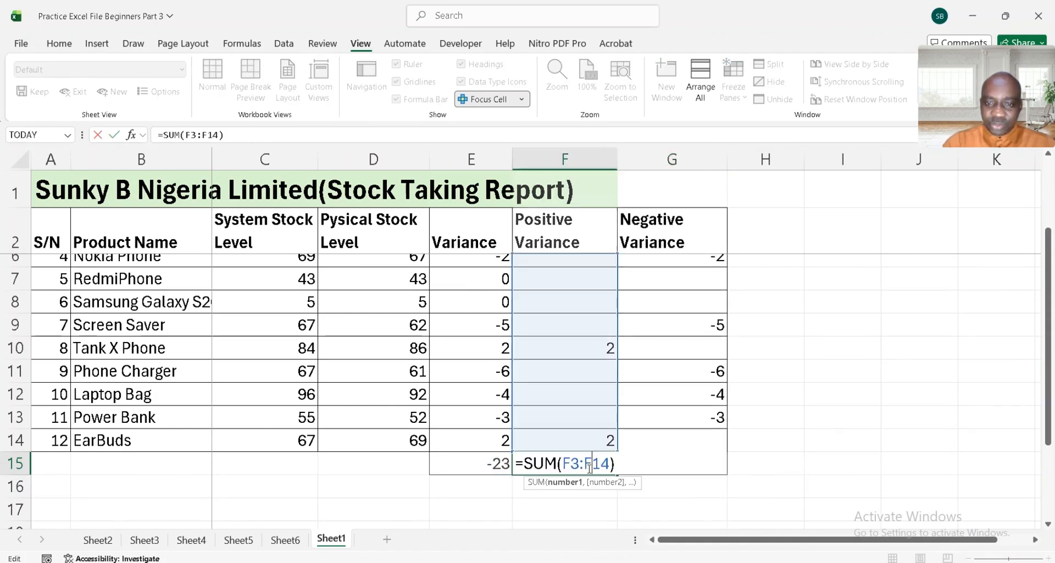
{"action": "left_click", "coordinate": [677, 463]}
{"action": "double_click", "coordinate": [601, 464]}
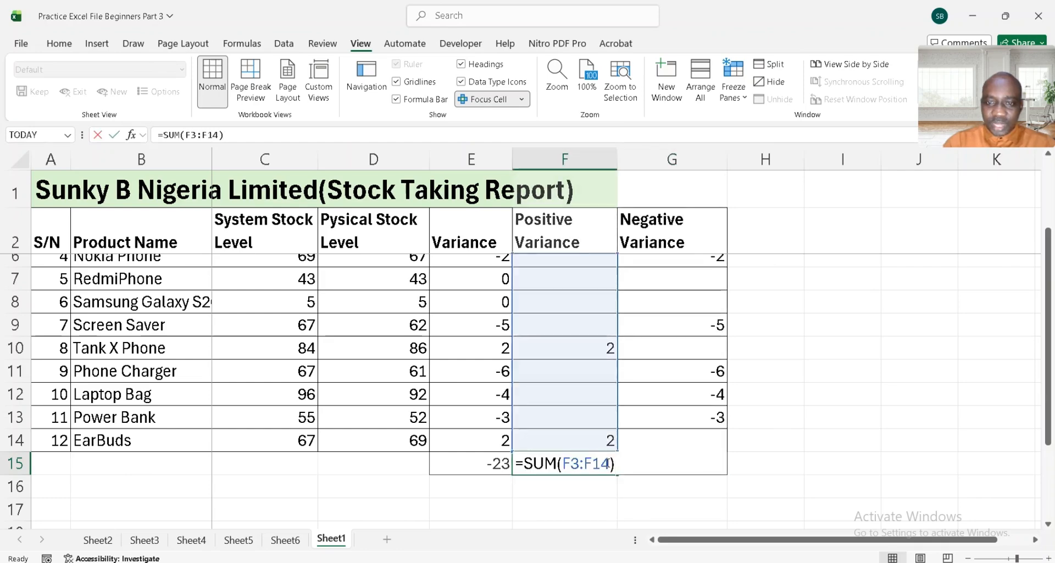
{"action": "scroll", "coordinate": [607, 463], "scroll_direction": "up", "scroll_amount": 2}
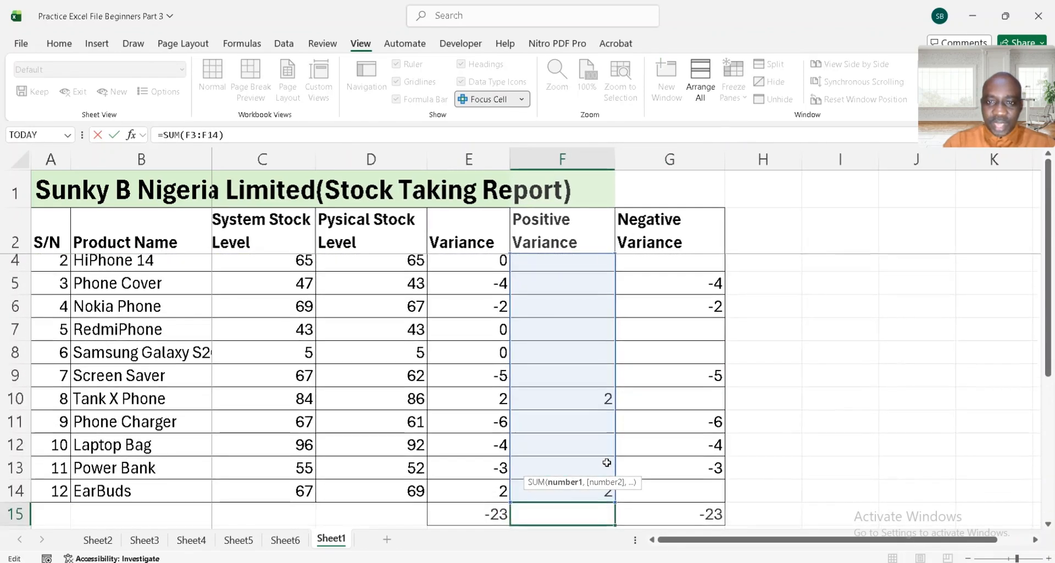
{"action": "scroll", "coordinate": [607, 463], "scroll_direction": "down", "scroll_amount": 2}
{"action": "key", "text": "Escape"}
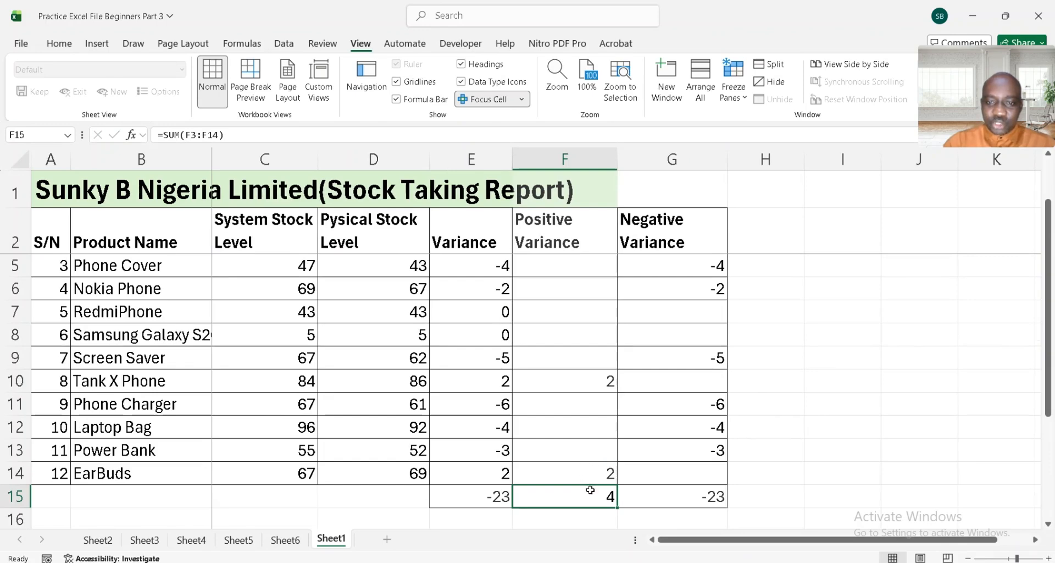
Replace the IF formula in G15 with a copy of F15's SUM formula to total the Negative Variance column.
{"action": "key", "text": "ctrl+c"}
{"action": "key", "text": "Right"}
{"action": "key", "text": "ctrl+v"}
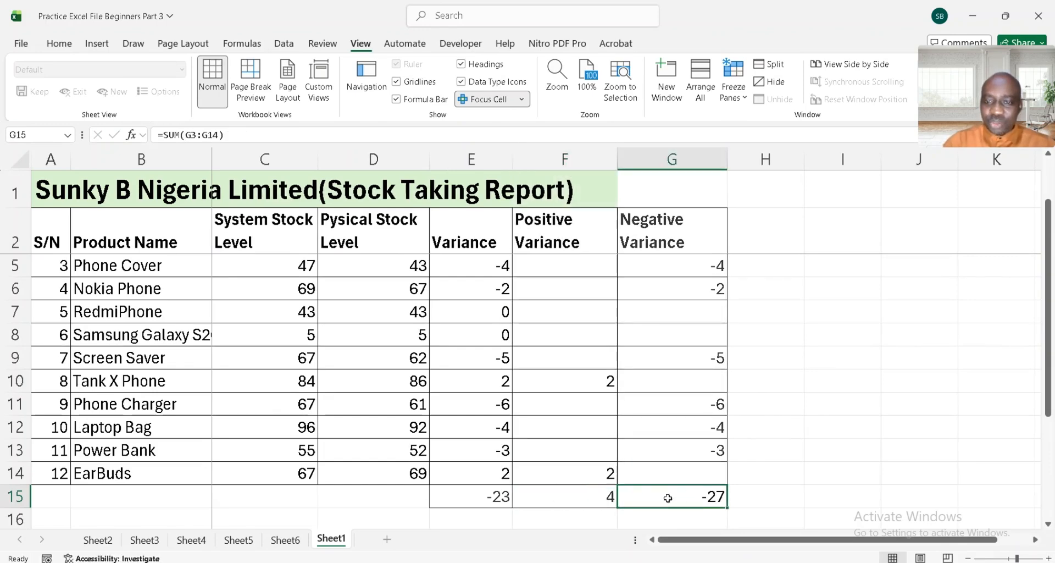
{"action": "left_click", "coordinate": [585, 497]}
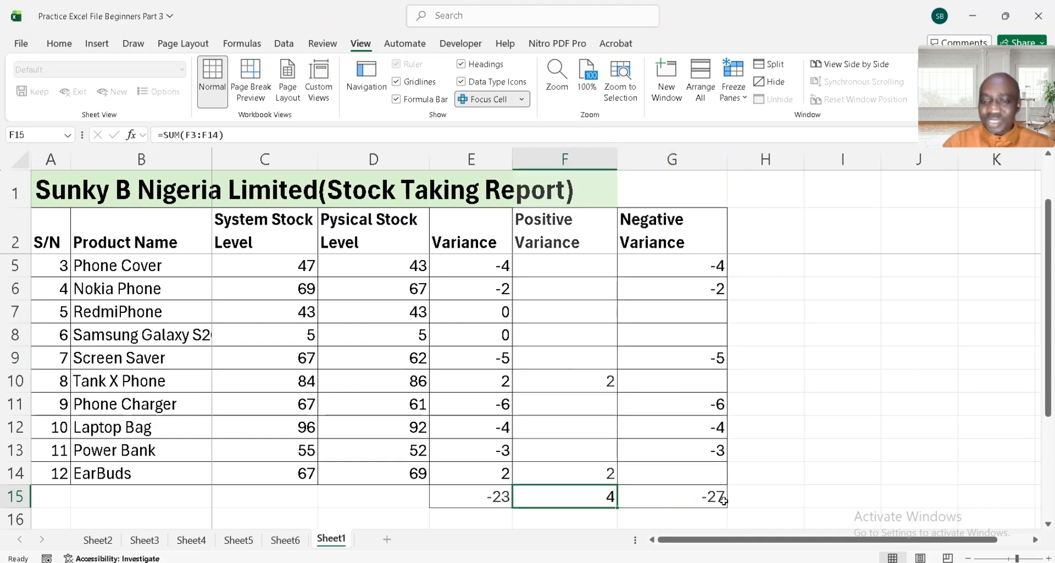
{"action": "left_click", "coordinate": [485, 497]}
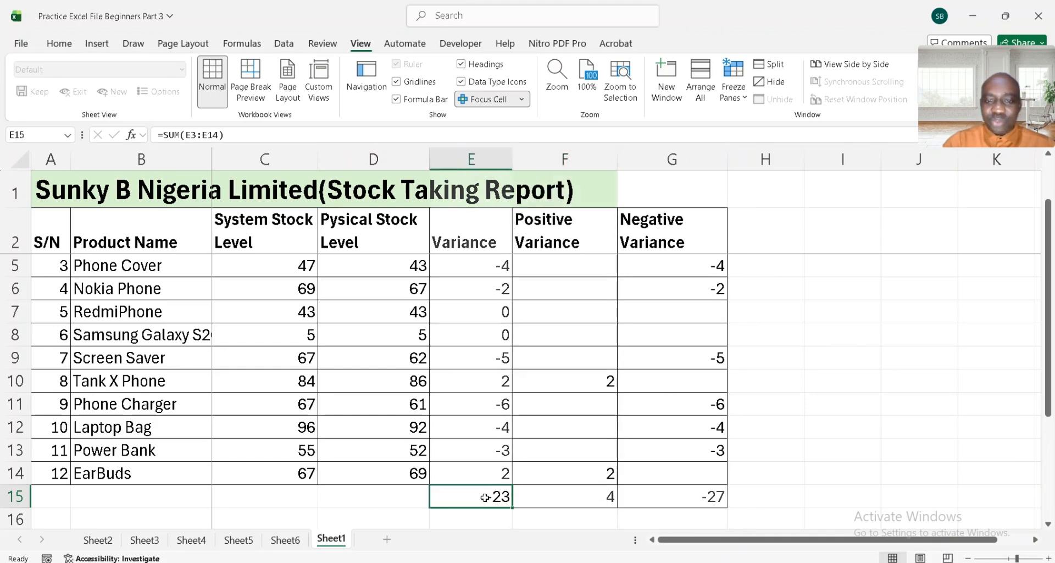
{"action": "scroll", "coordinate": [619, 382], "scroll_direction": "up", "scroll_amount": 3}
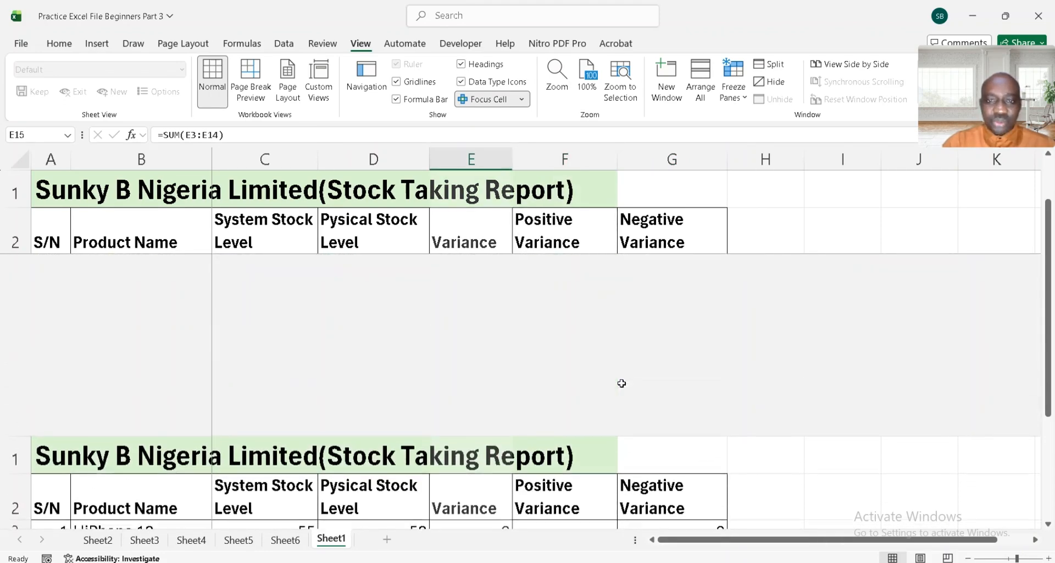